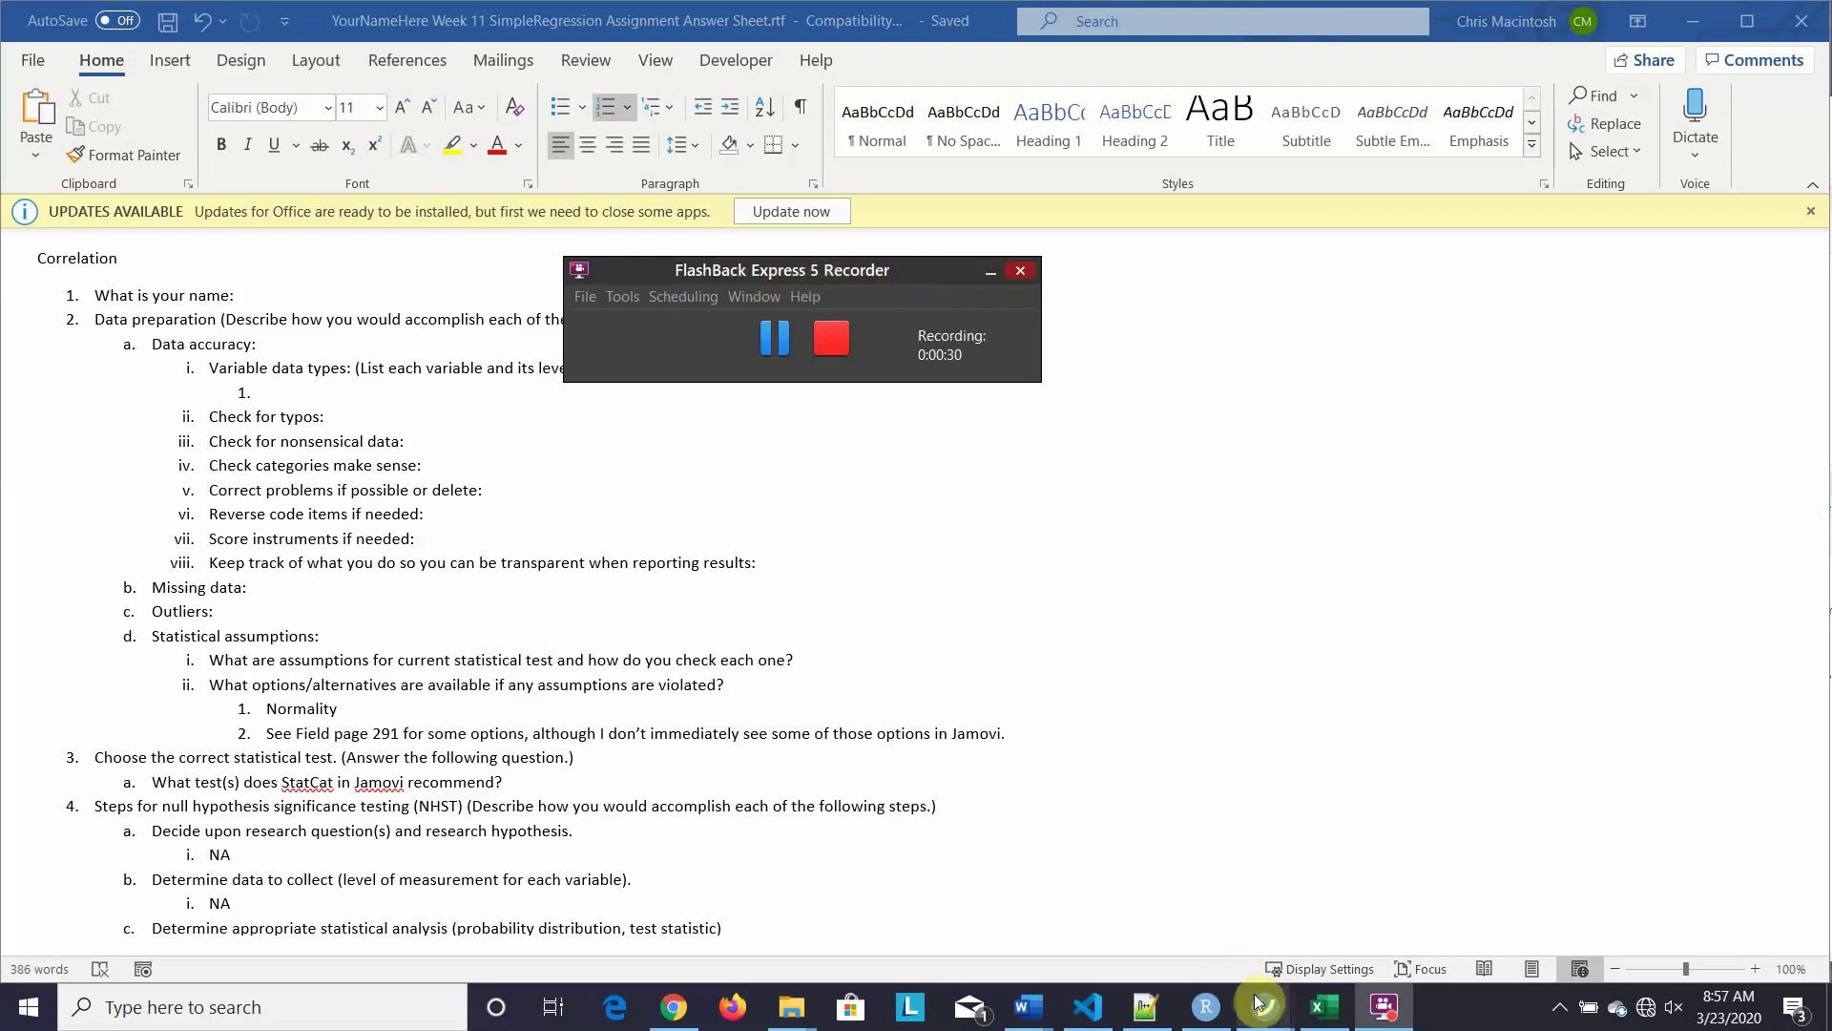
# Step: Switch to the Simple Regression notebook in RStudio and read its introduction and the list of jamovi modules to install
pyautogui.moveTo(1258, 1000)
pyautogui.click(1337, 949)
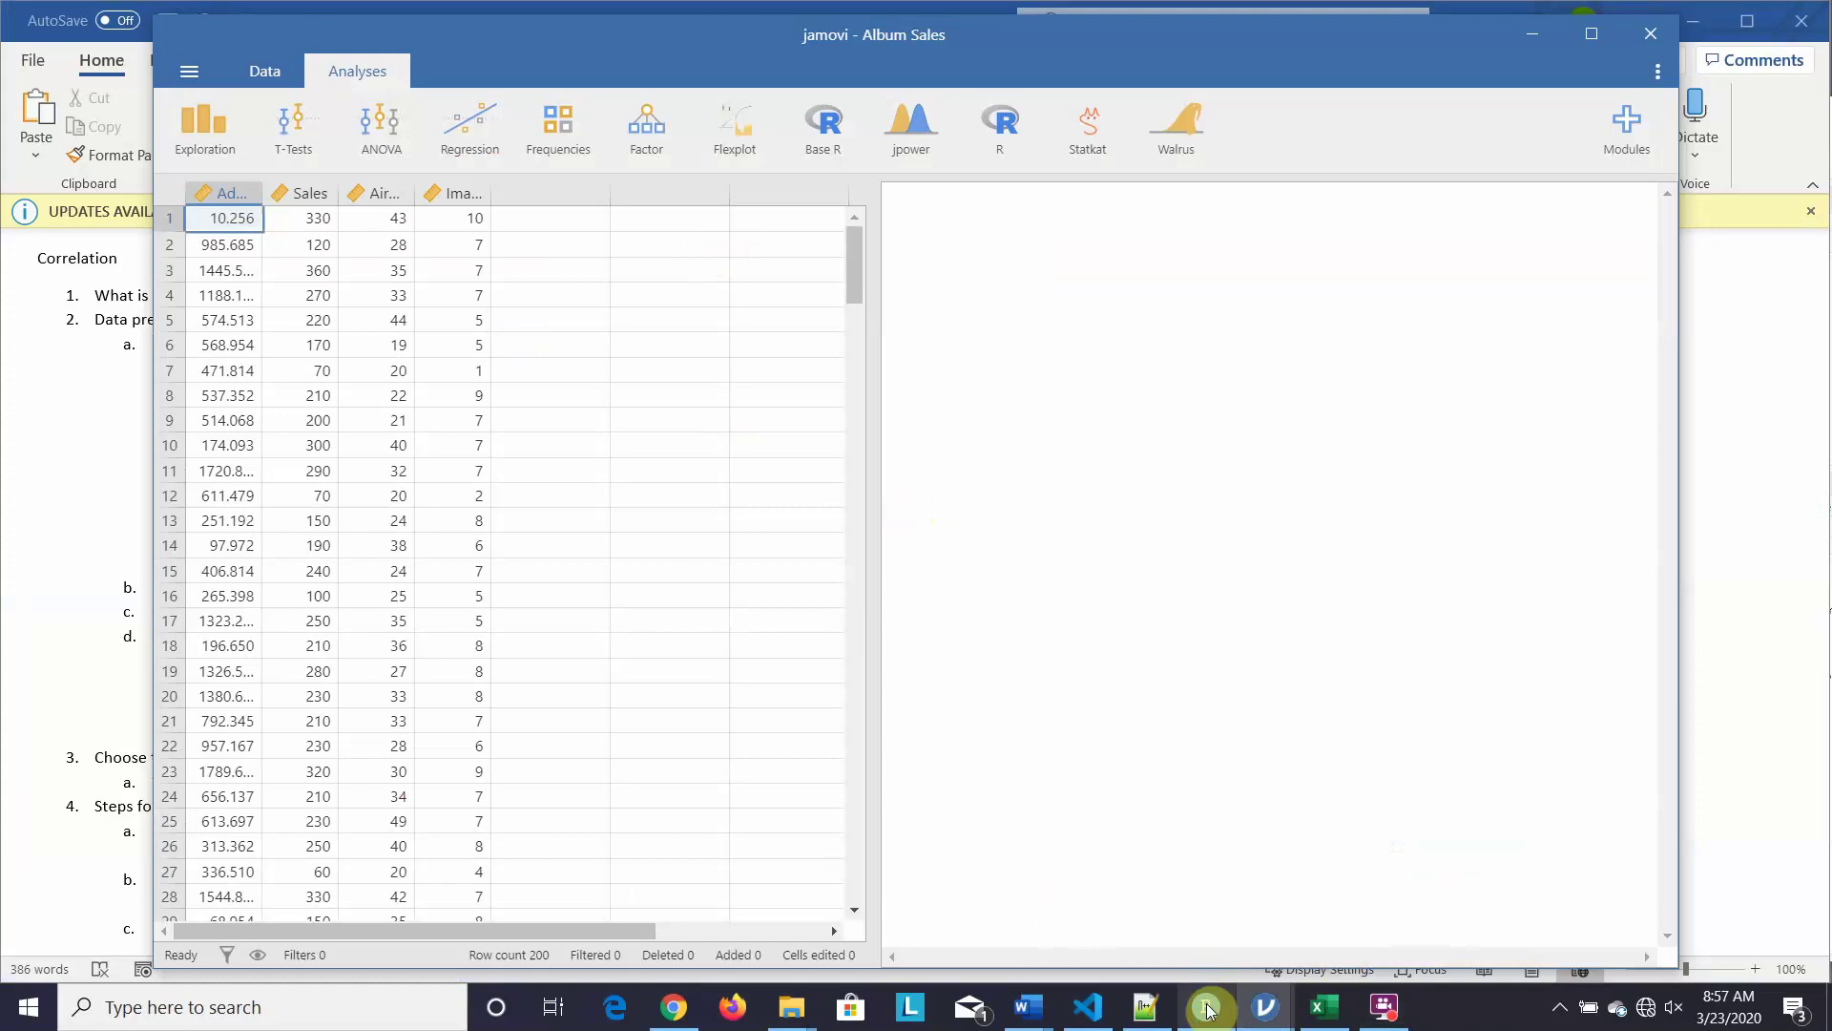
pyautogui.moveTo(1207, 1010)
pyautogui.click(1211, 947)
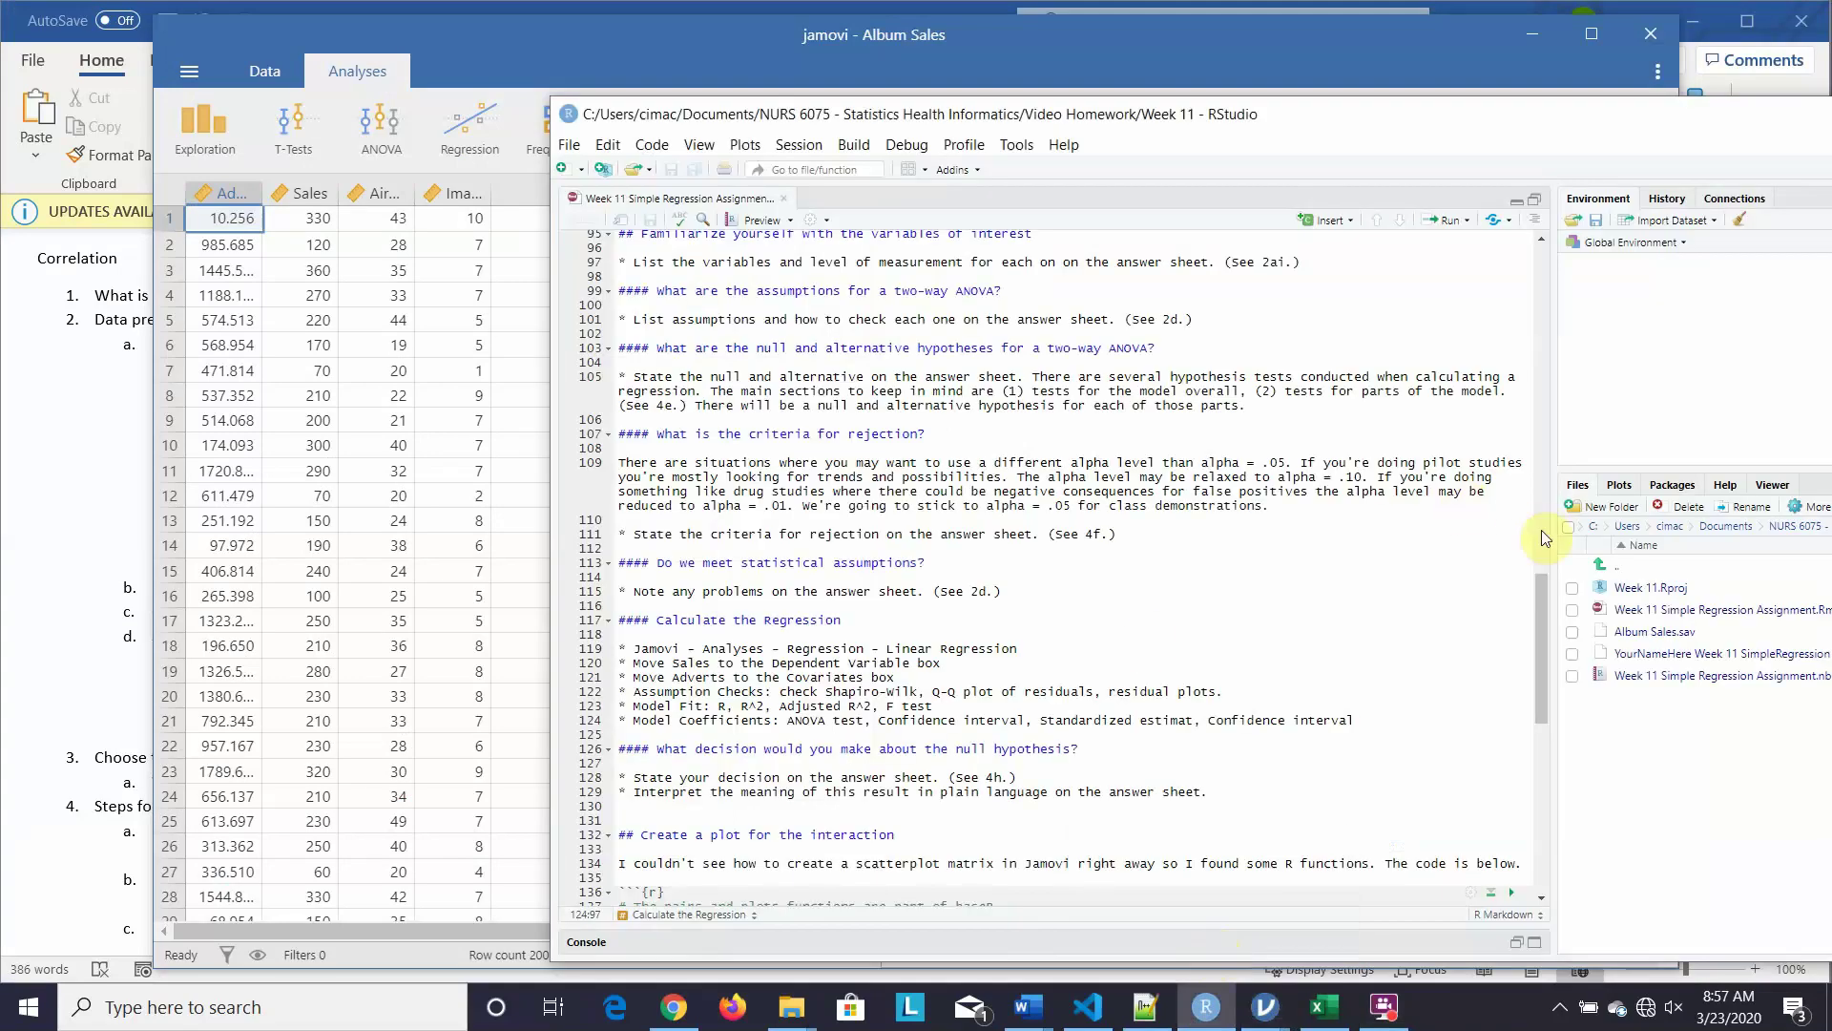
pyautogui.scroll(20, 1523, 497)
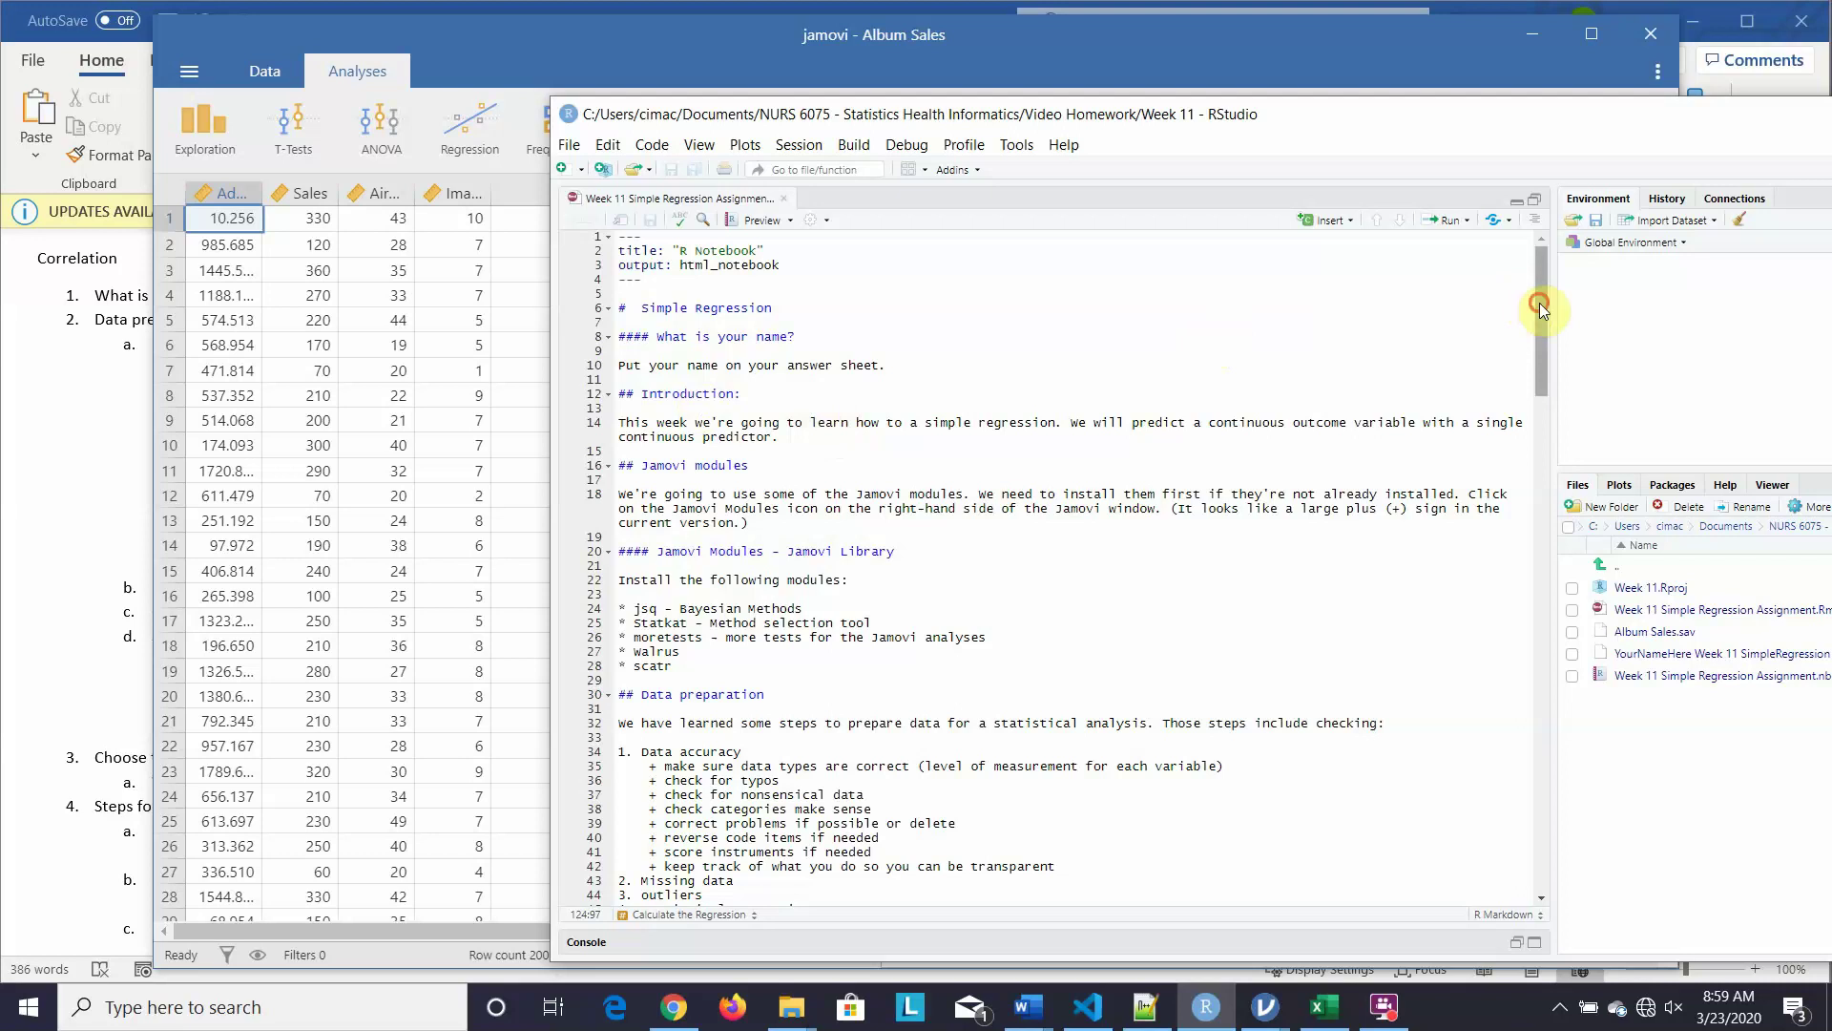
pyautogui.moveTo(1539, 307)
pyautogui.mouseDown()
pyautogui.moveTo(1545, 352)
pyautogui.moveTo(1535, 293)
pyautogui.mouseUp()
pyautogui.moveTo(1542, 296)
pyautogui.mouseDown()
pyautogui.moveTo(1542, 329)
pyautogui.moveTo(1540, 277)
pyautogui.moveTo(1540, 320)
pyautogui.mouseUp()
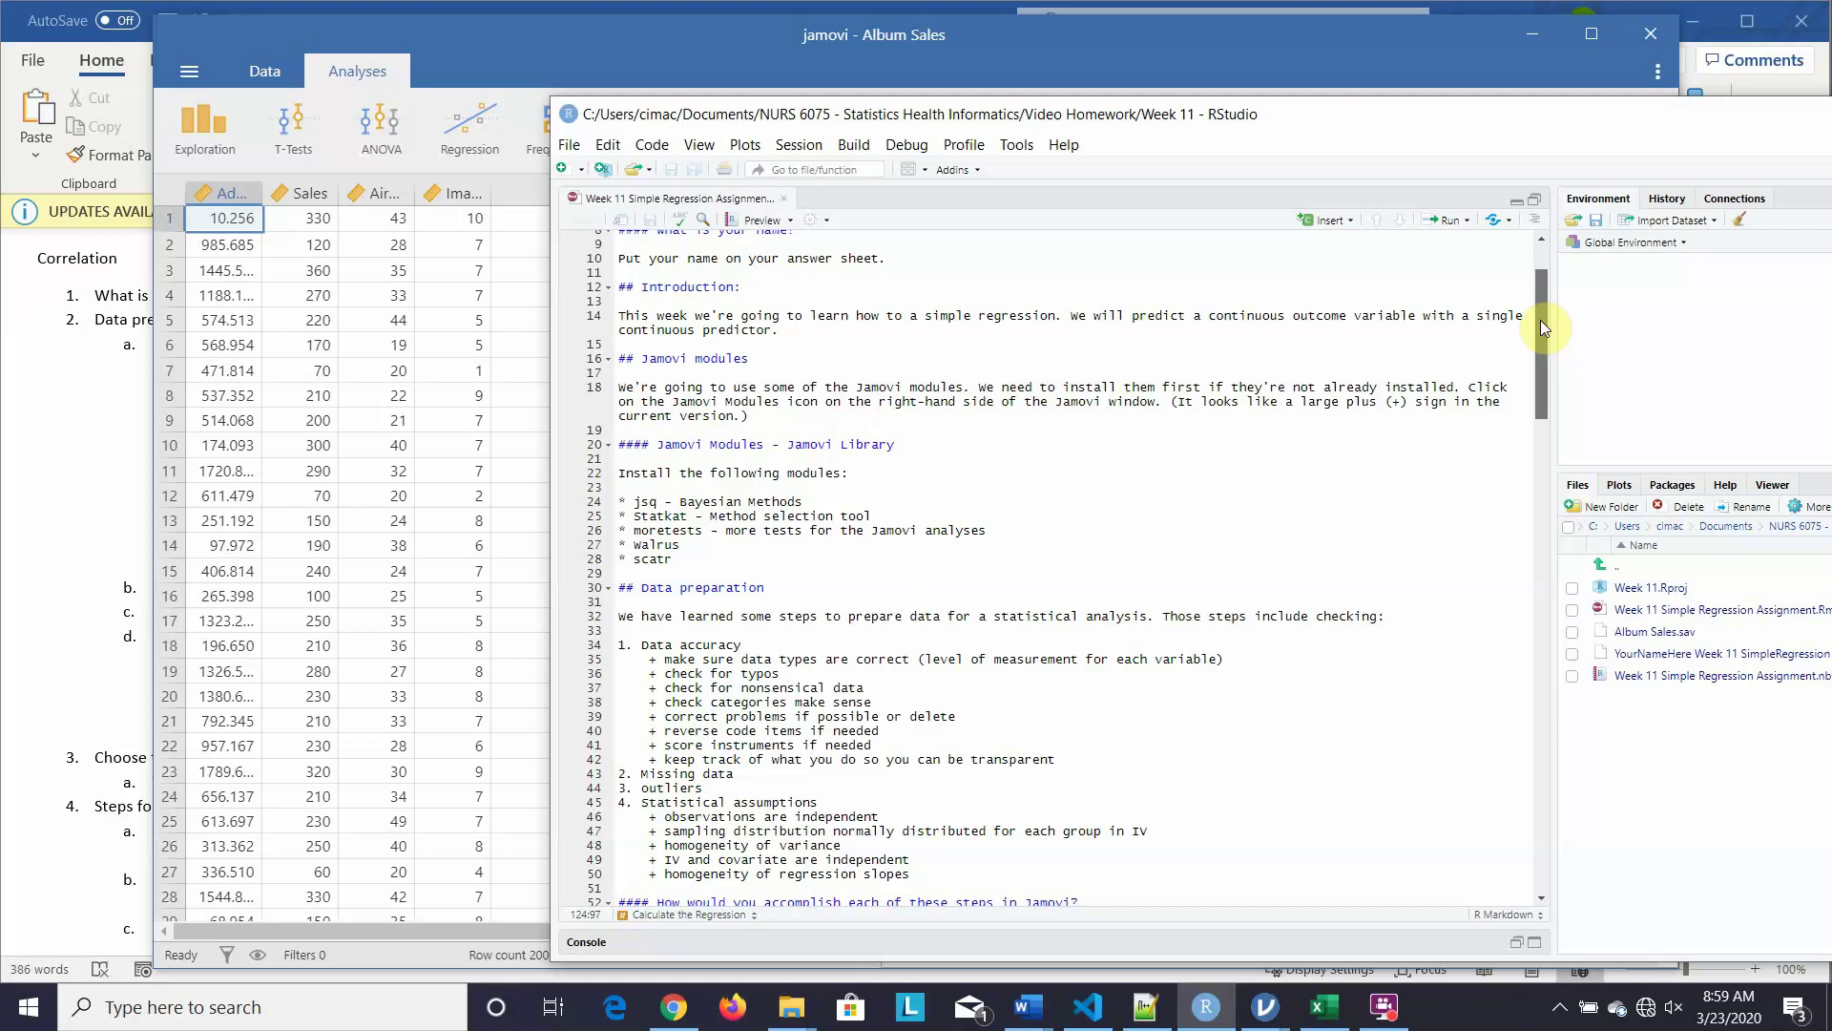
pyautogui.moveTo(1540, 319)
pyautogui.mouseDown()
pyautogui.moveTo(1542, 300)
pyautogui.moveTo(1546, 339)
pyautogui.mouseUp()
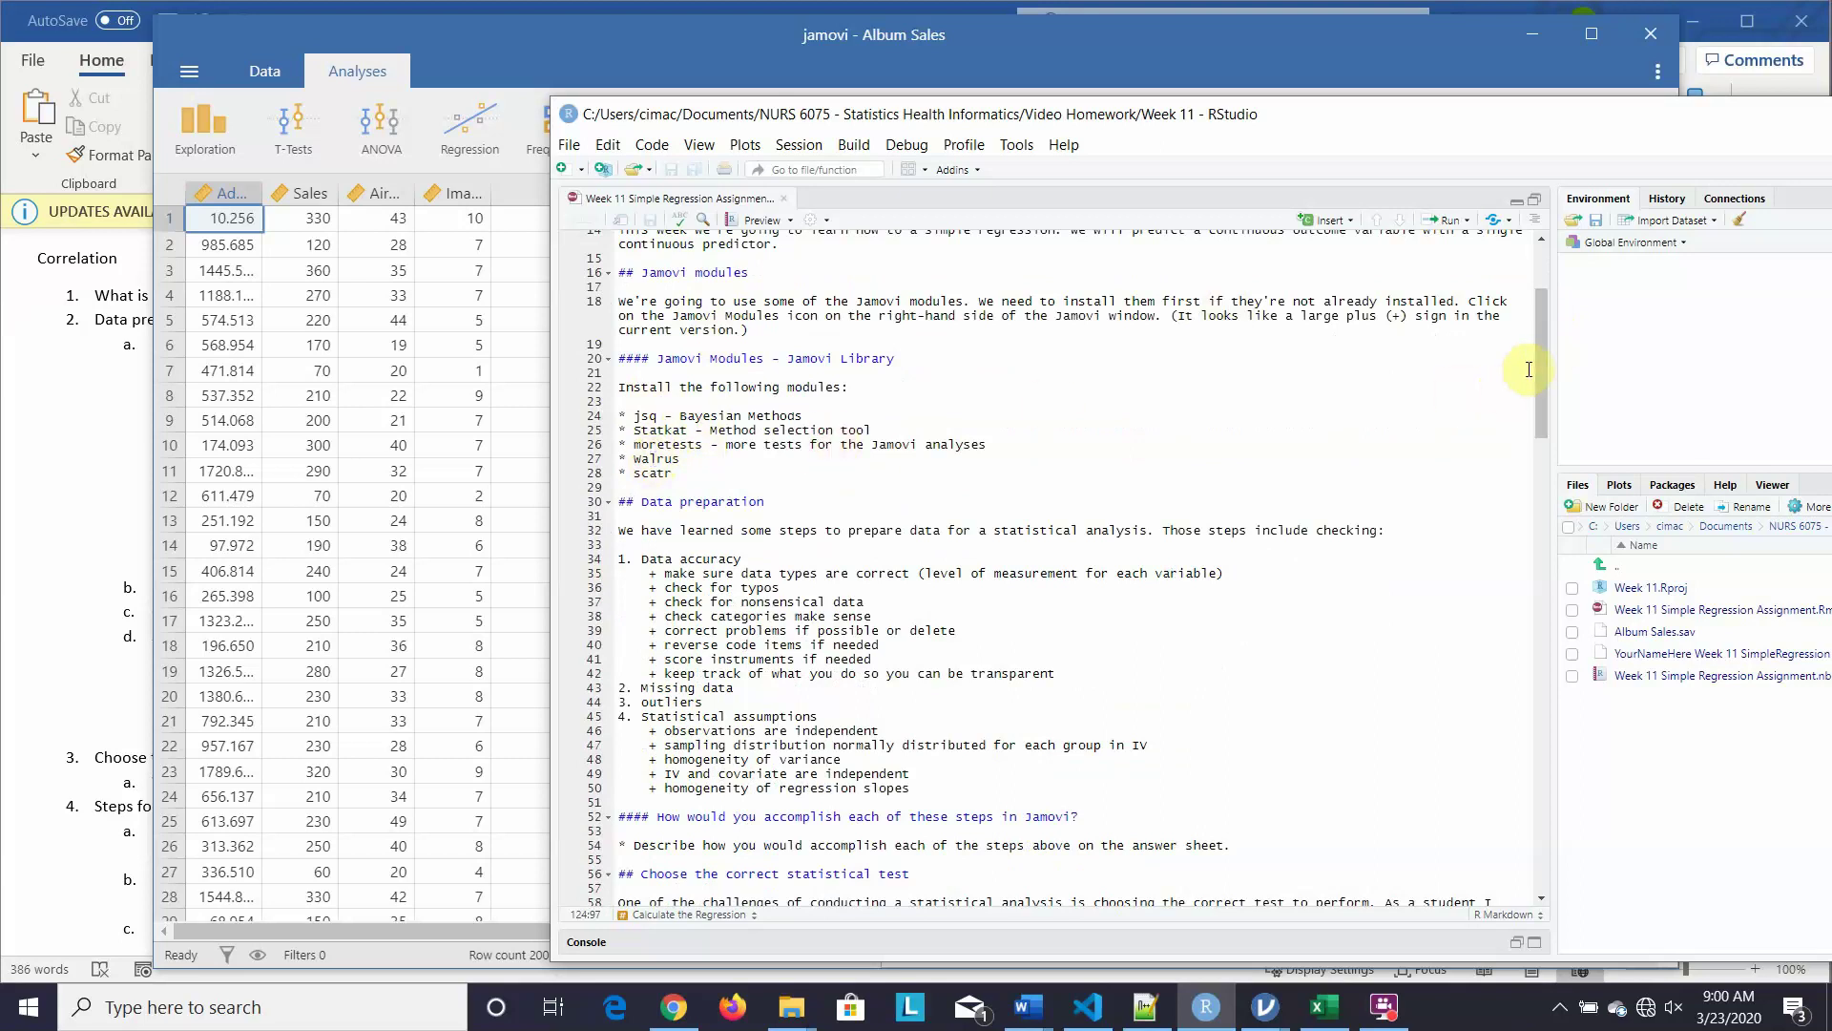
# Step: Read the notebook's sections on data preparation, choosing the statistical test and the null hypothesis significance testing steps
pyautogui.moveTo(1537, 367)
pyautogui.mouseDown()
pyautogui.moveTo(1542, 410)
pyautogui.moveTo(1532, 388)
pyautogui.mouseUp()
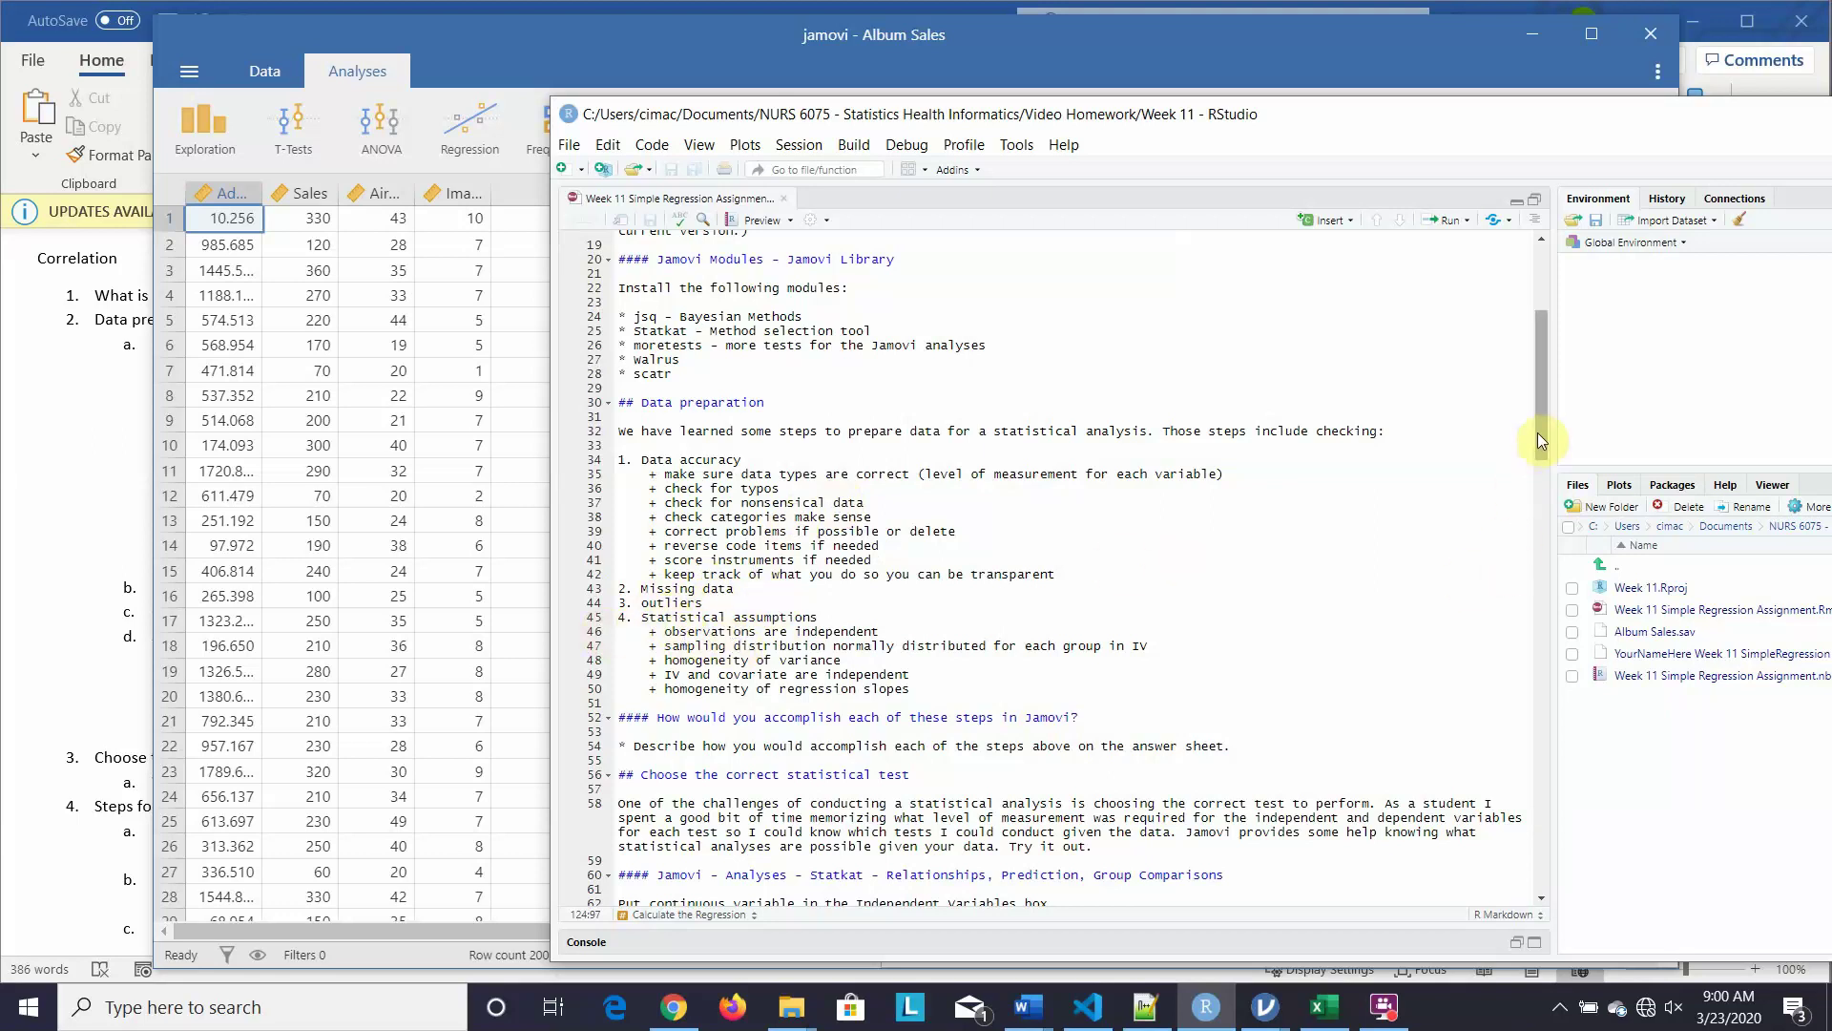
pyautogui.moveTo(1540, 432); pyautogui.dragTo(1543, 462)
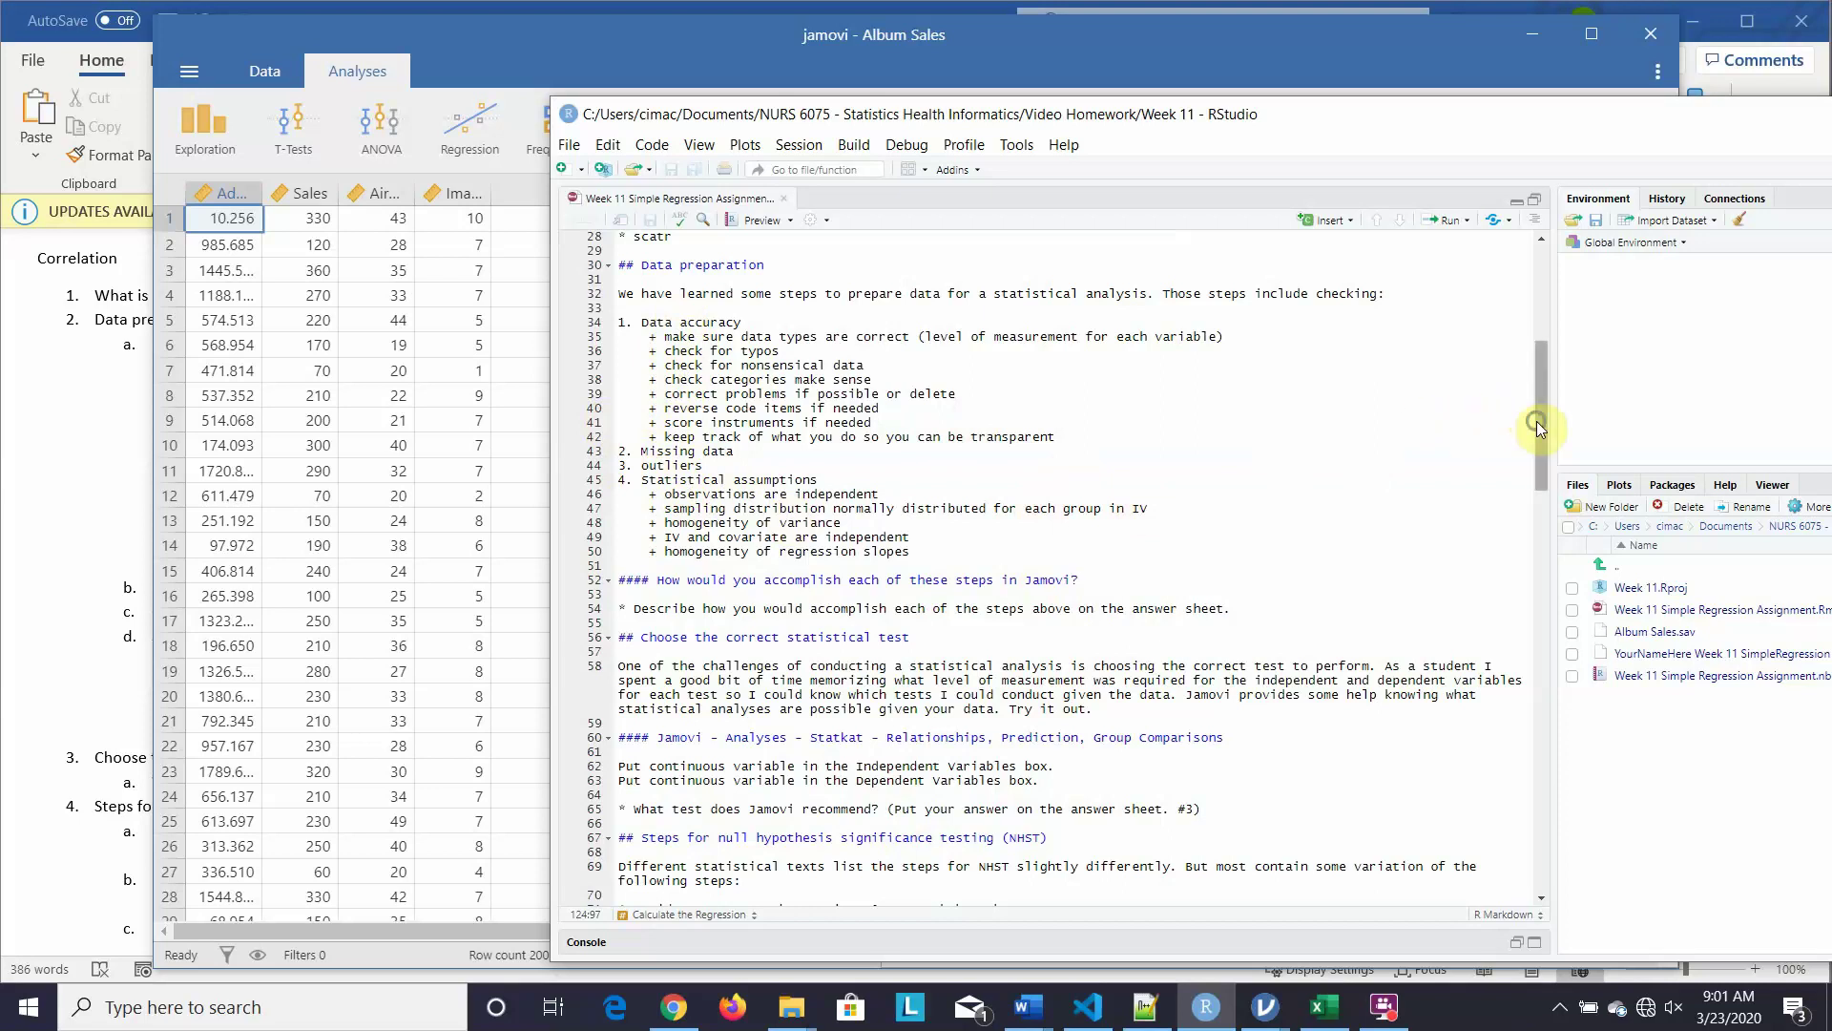
pyautogui.rightClick(1539, 454)
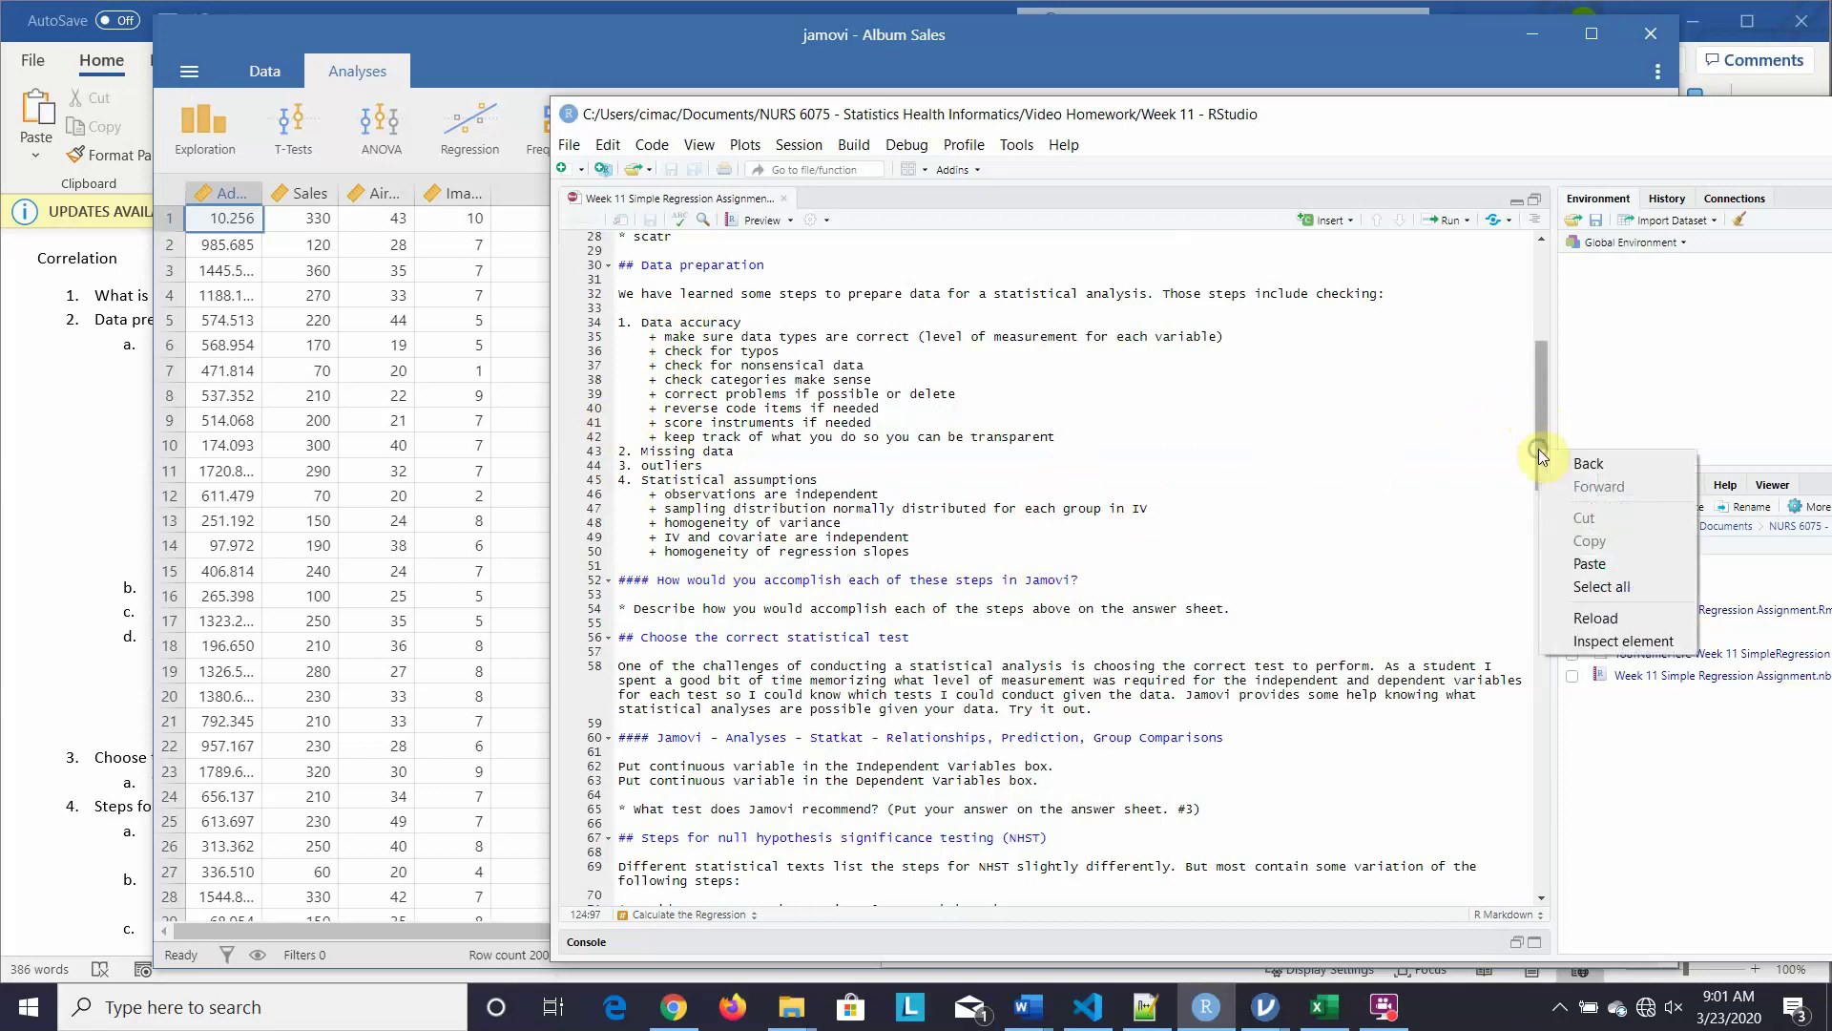
pyautogui.click(1541, 405)
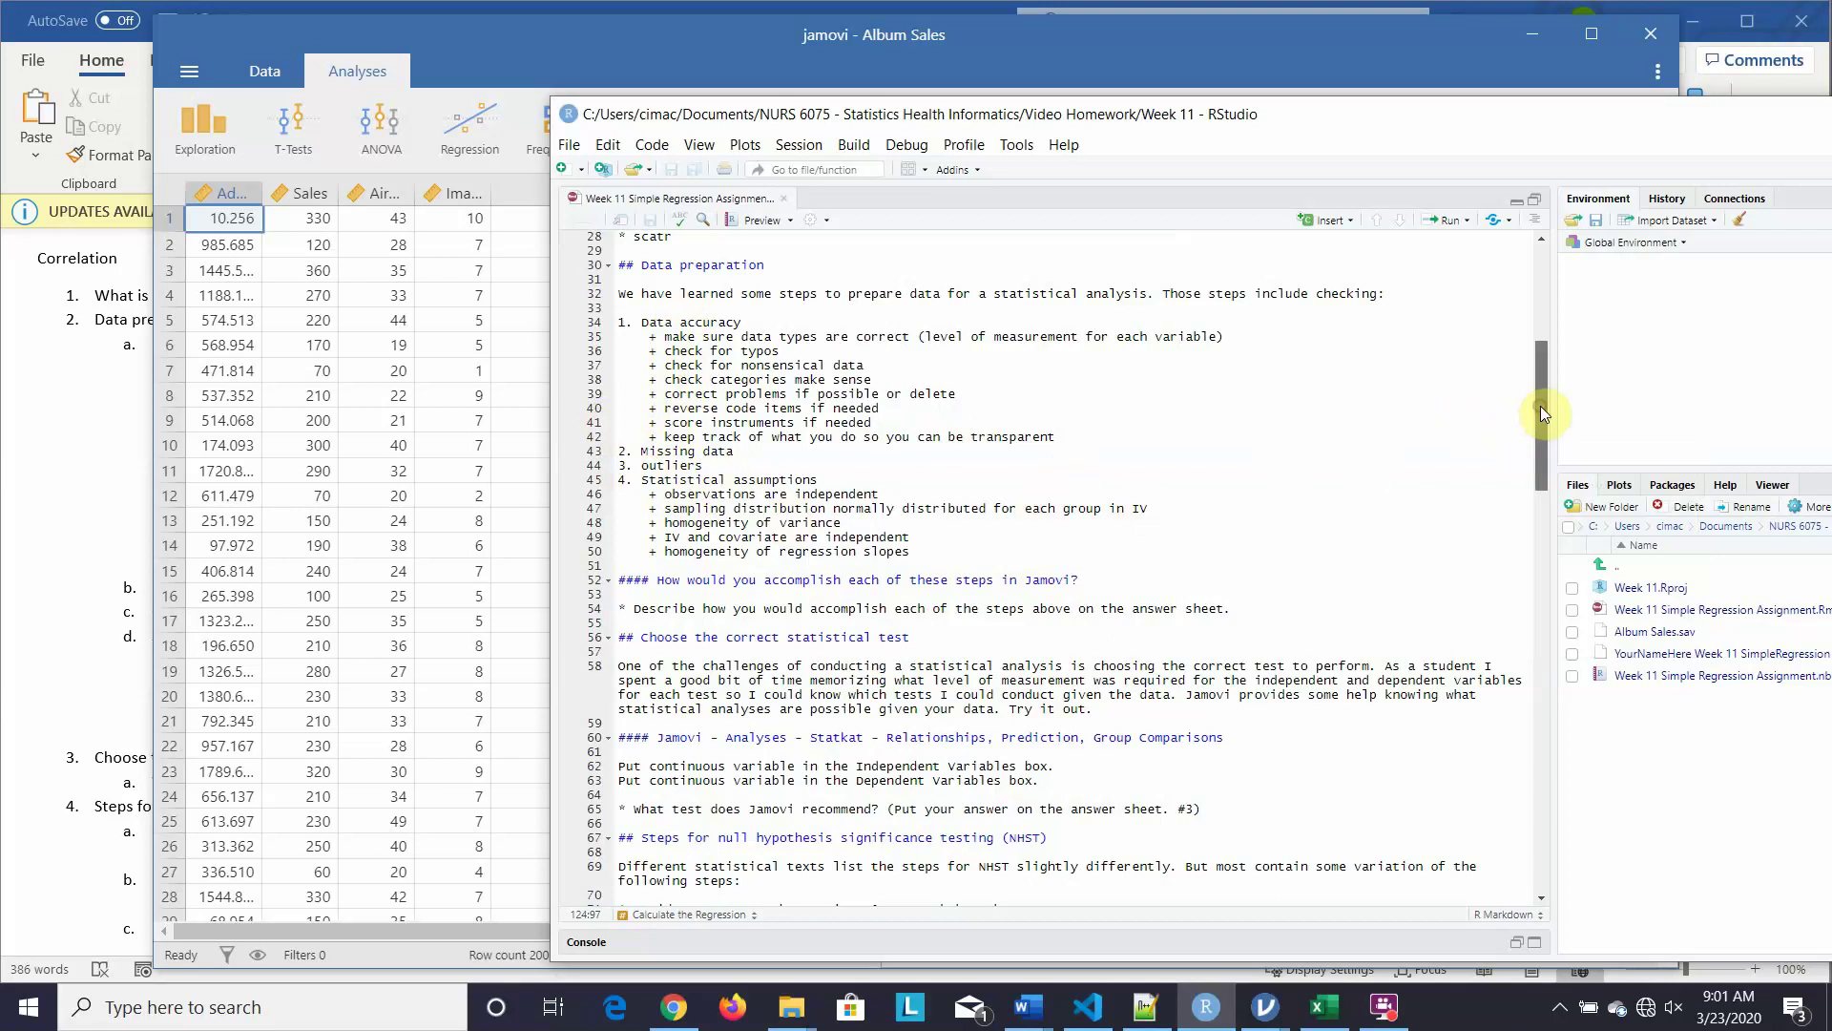
pyautogui.moveTo(1541, 405); pyautogui.dragTo(1539, 449)
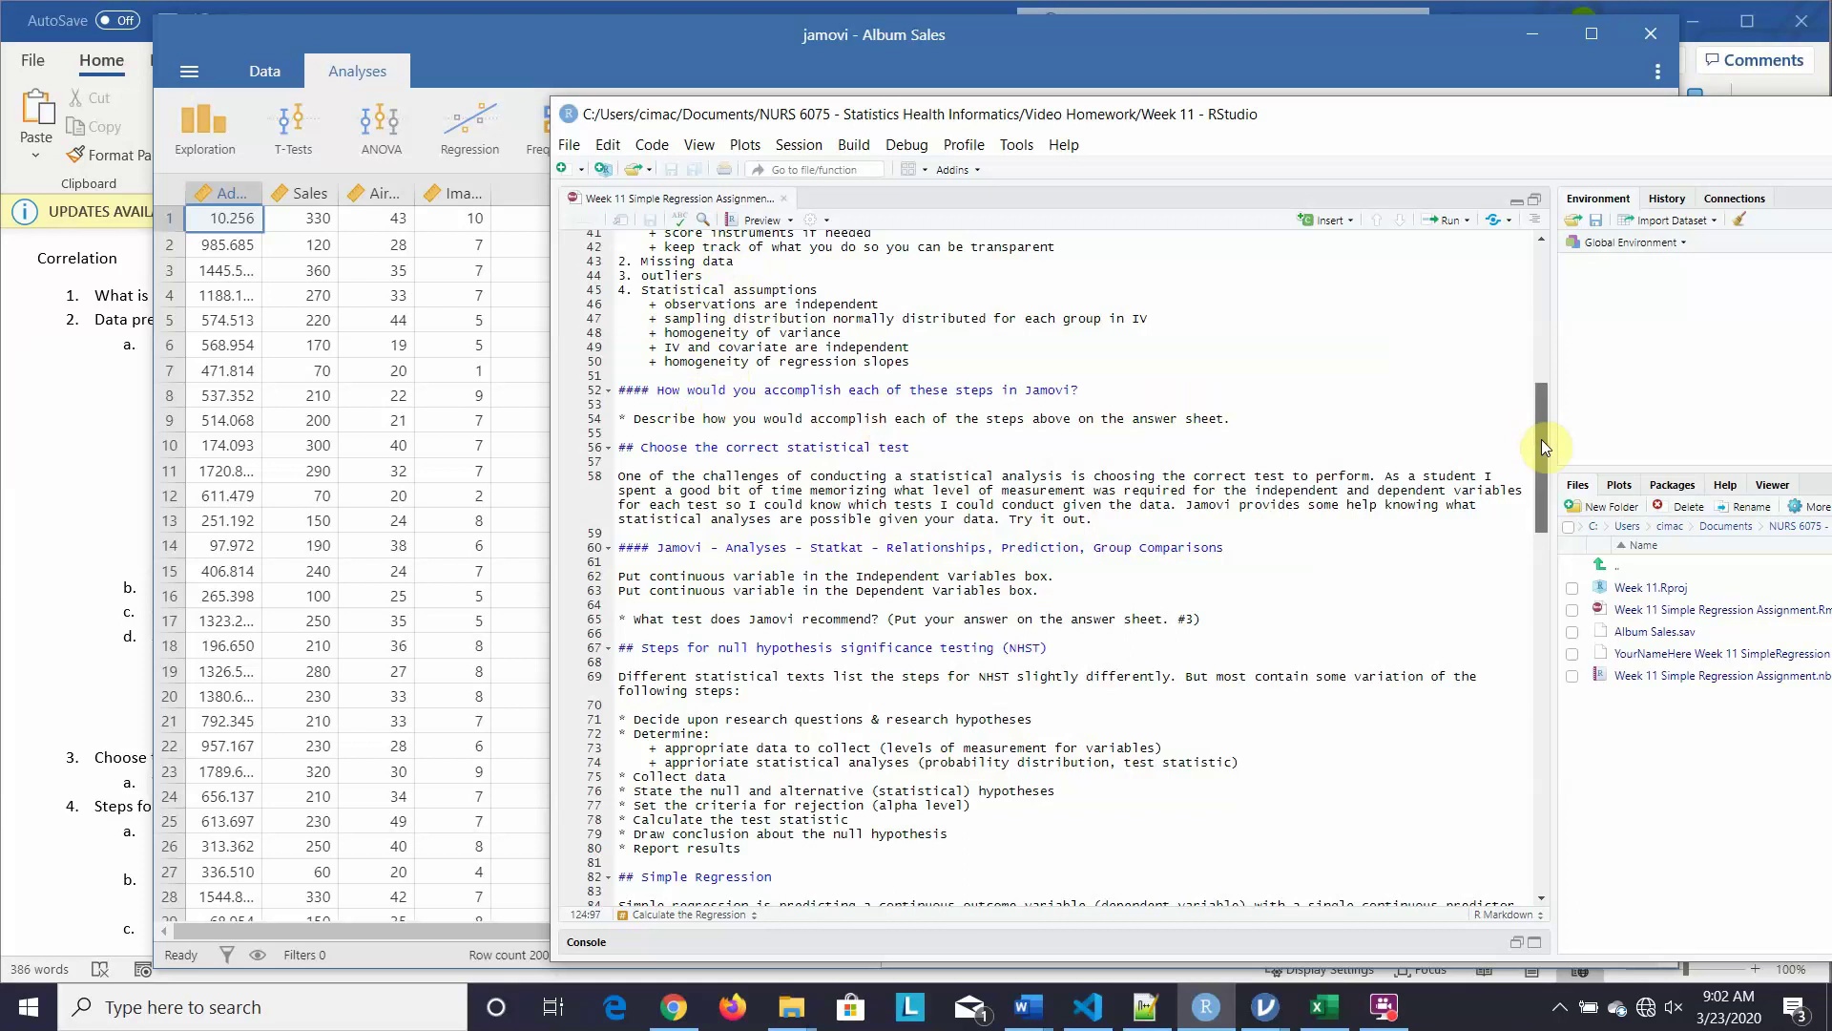
pyautogui.moveTo(1542, 439); pyautogui.dragTo(1537, 393)
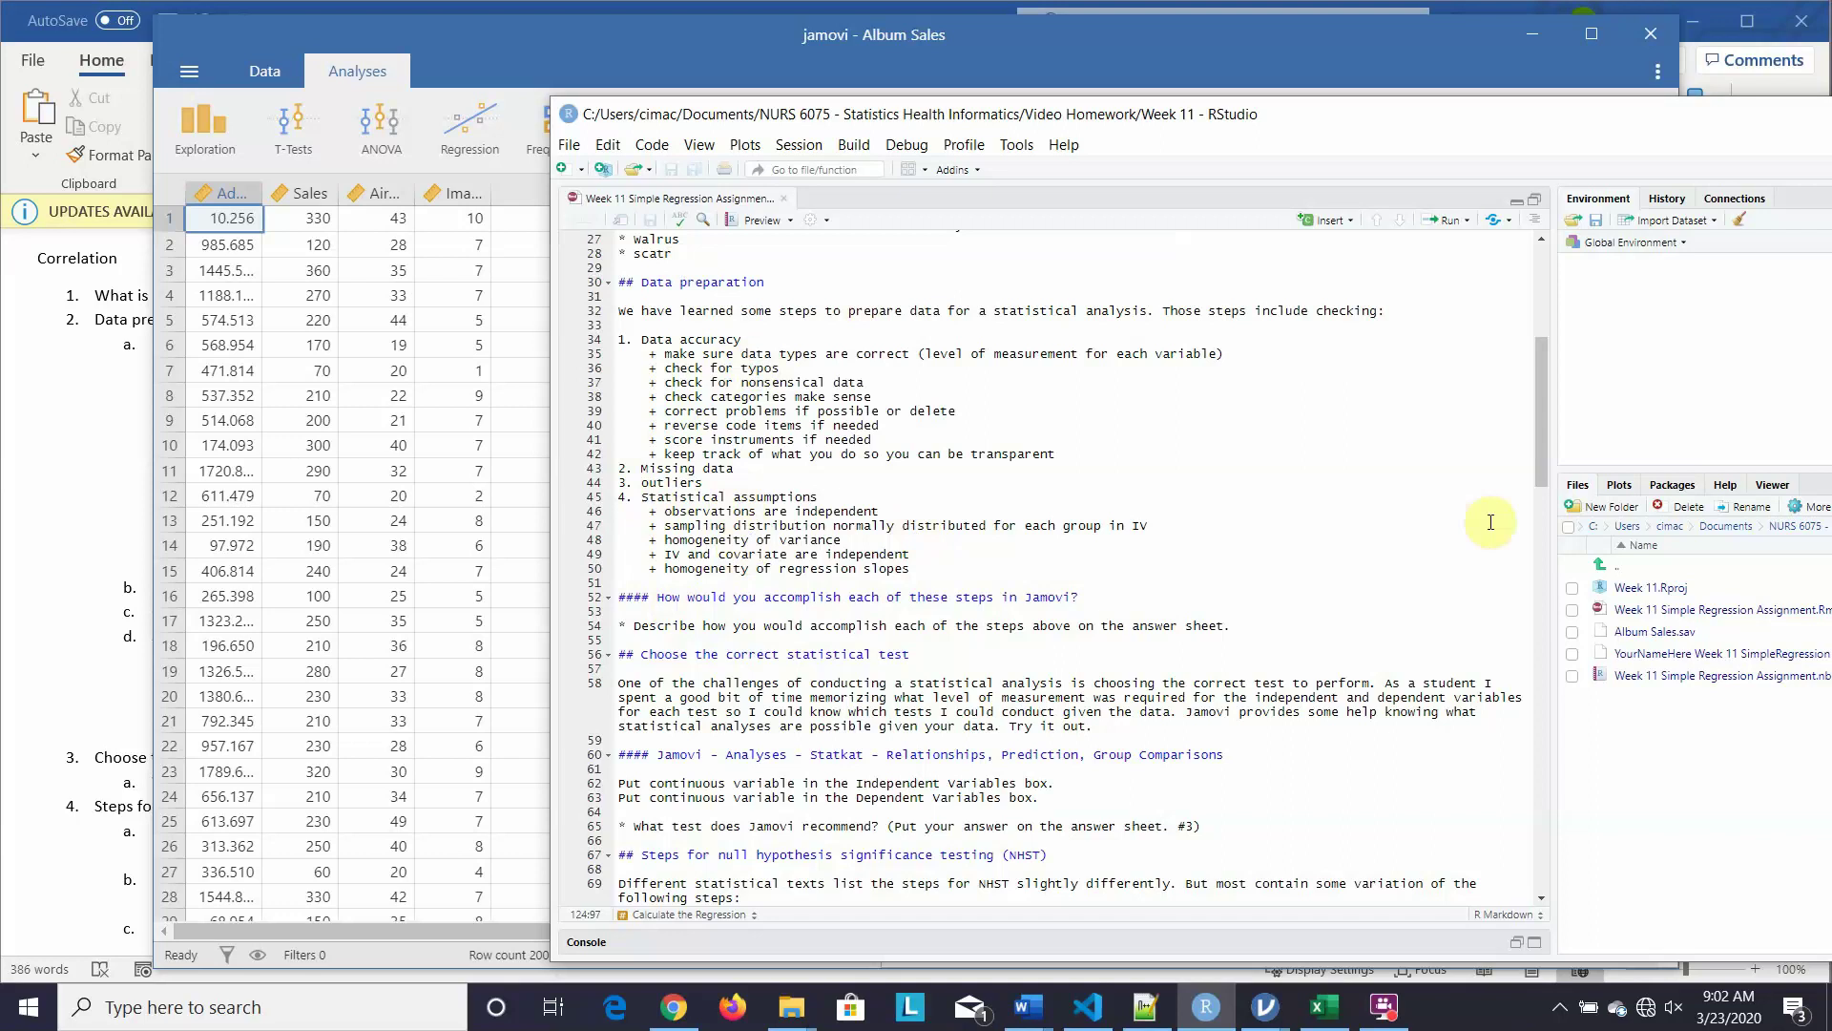
pyautogui.moveTo(1546, 448); pyautogui.dragTo(1544, 530)
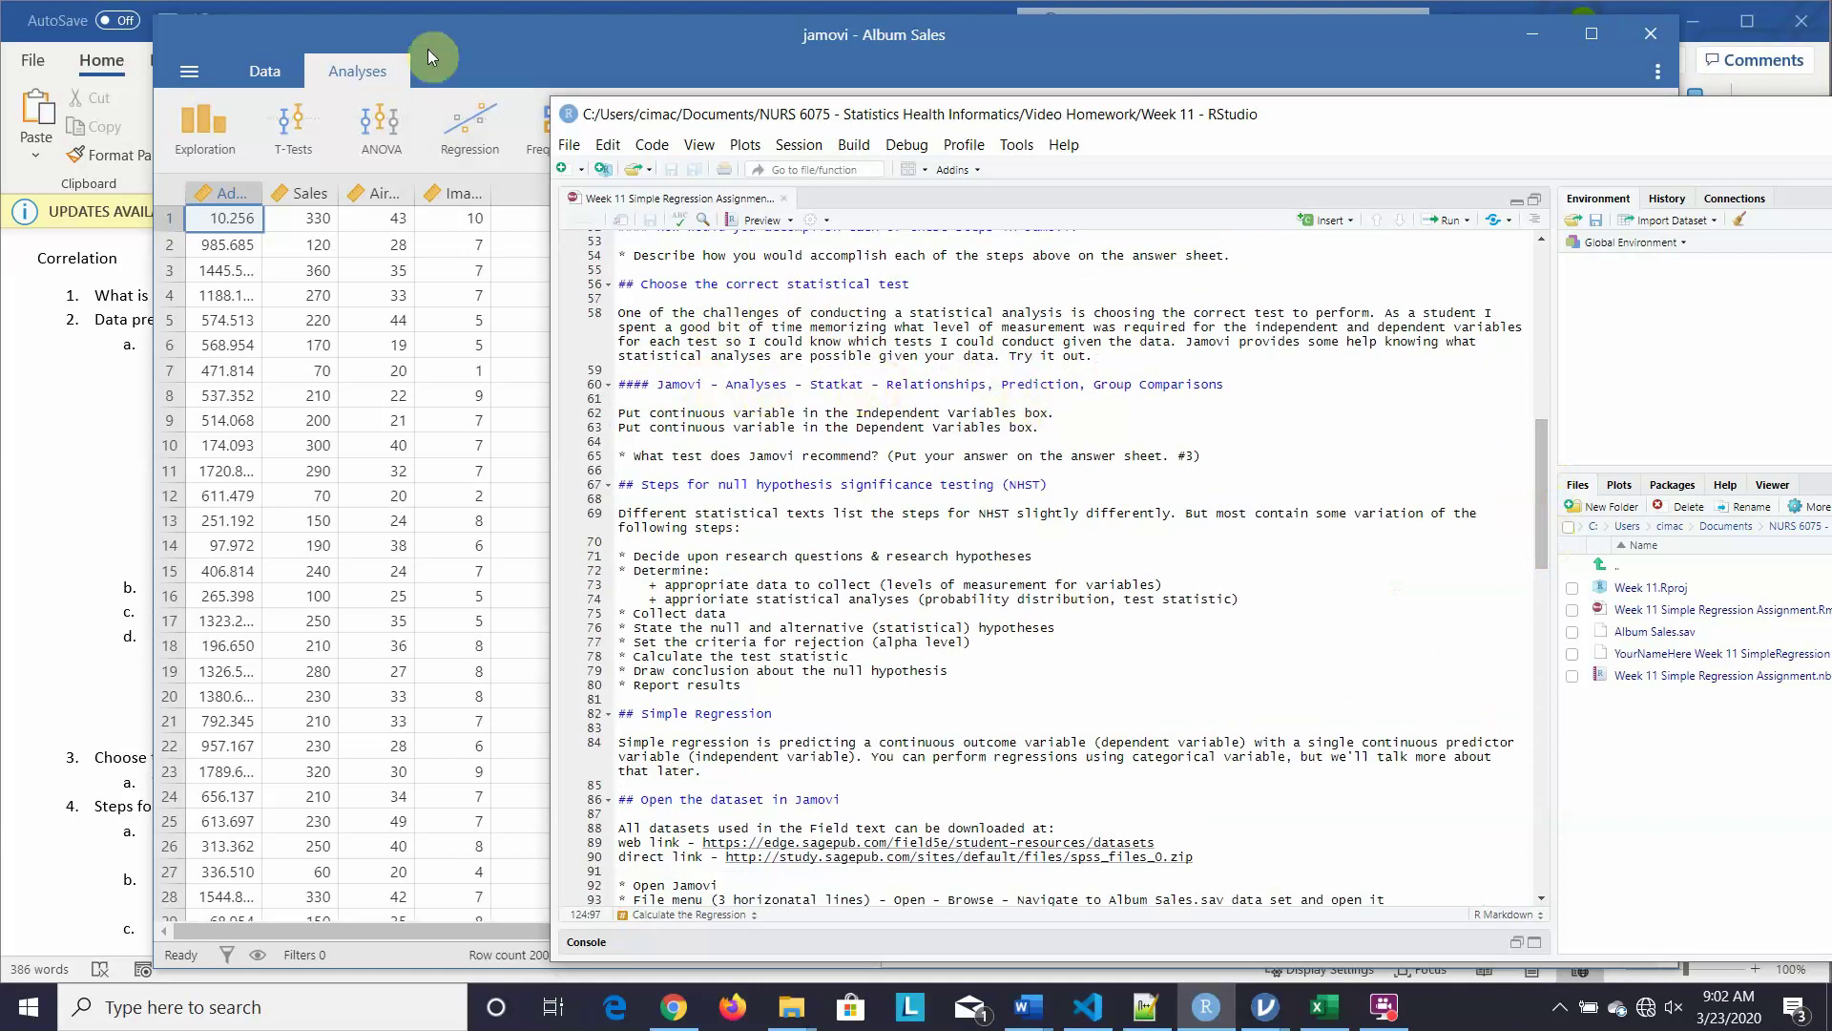
# Step: Switch to jamovi and inspect the variable settings of Adverts and Sales in the Album Sales dataset
pyautogui.click(498, 33)
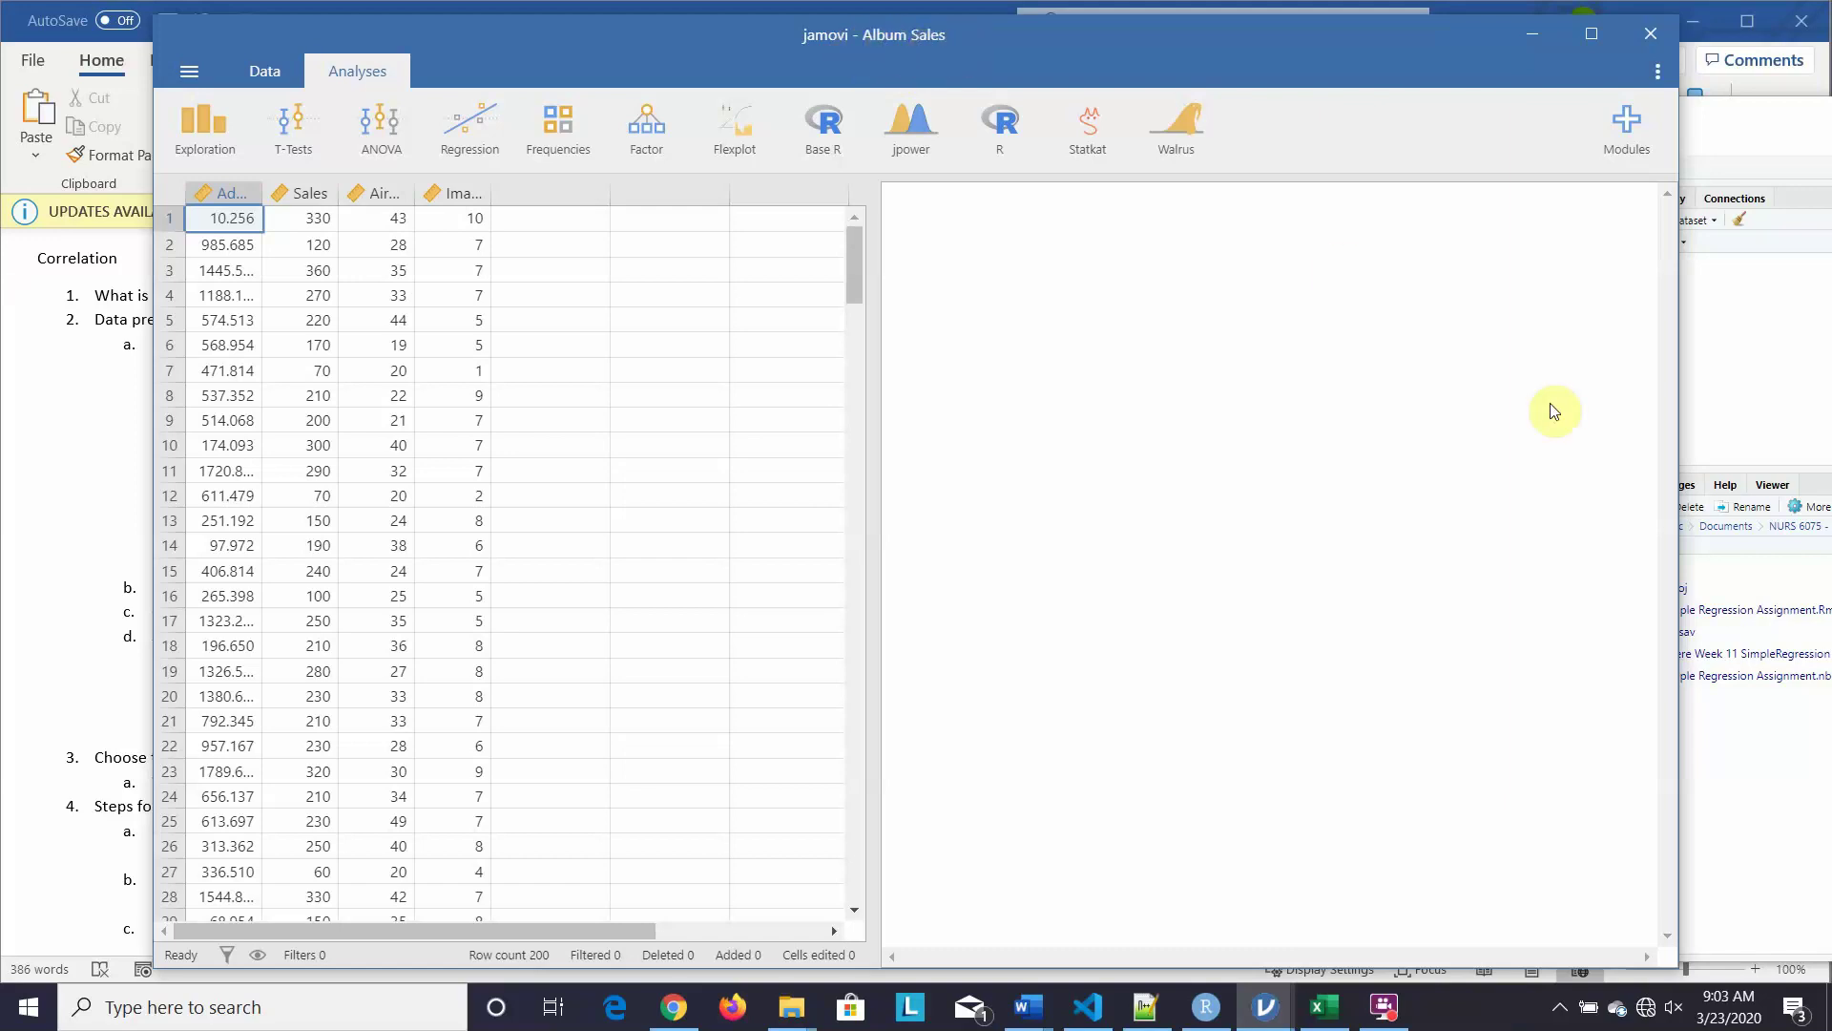
pyautogui.click(1794, 292)
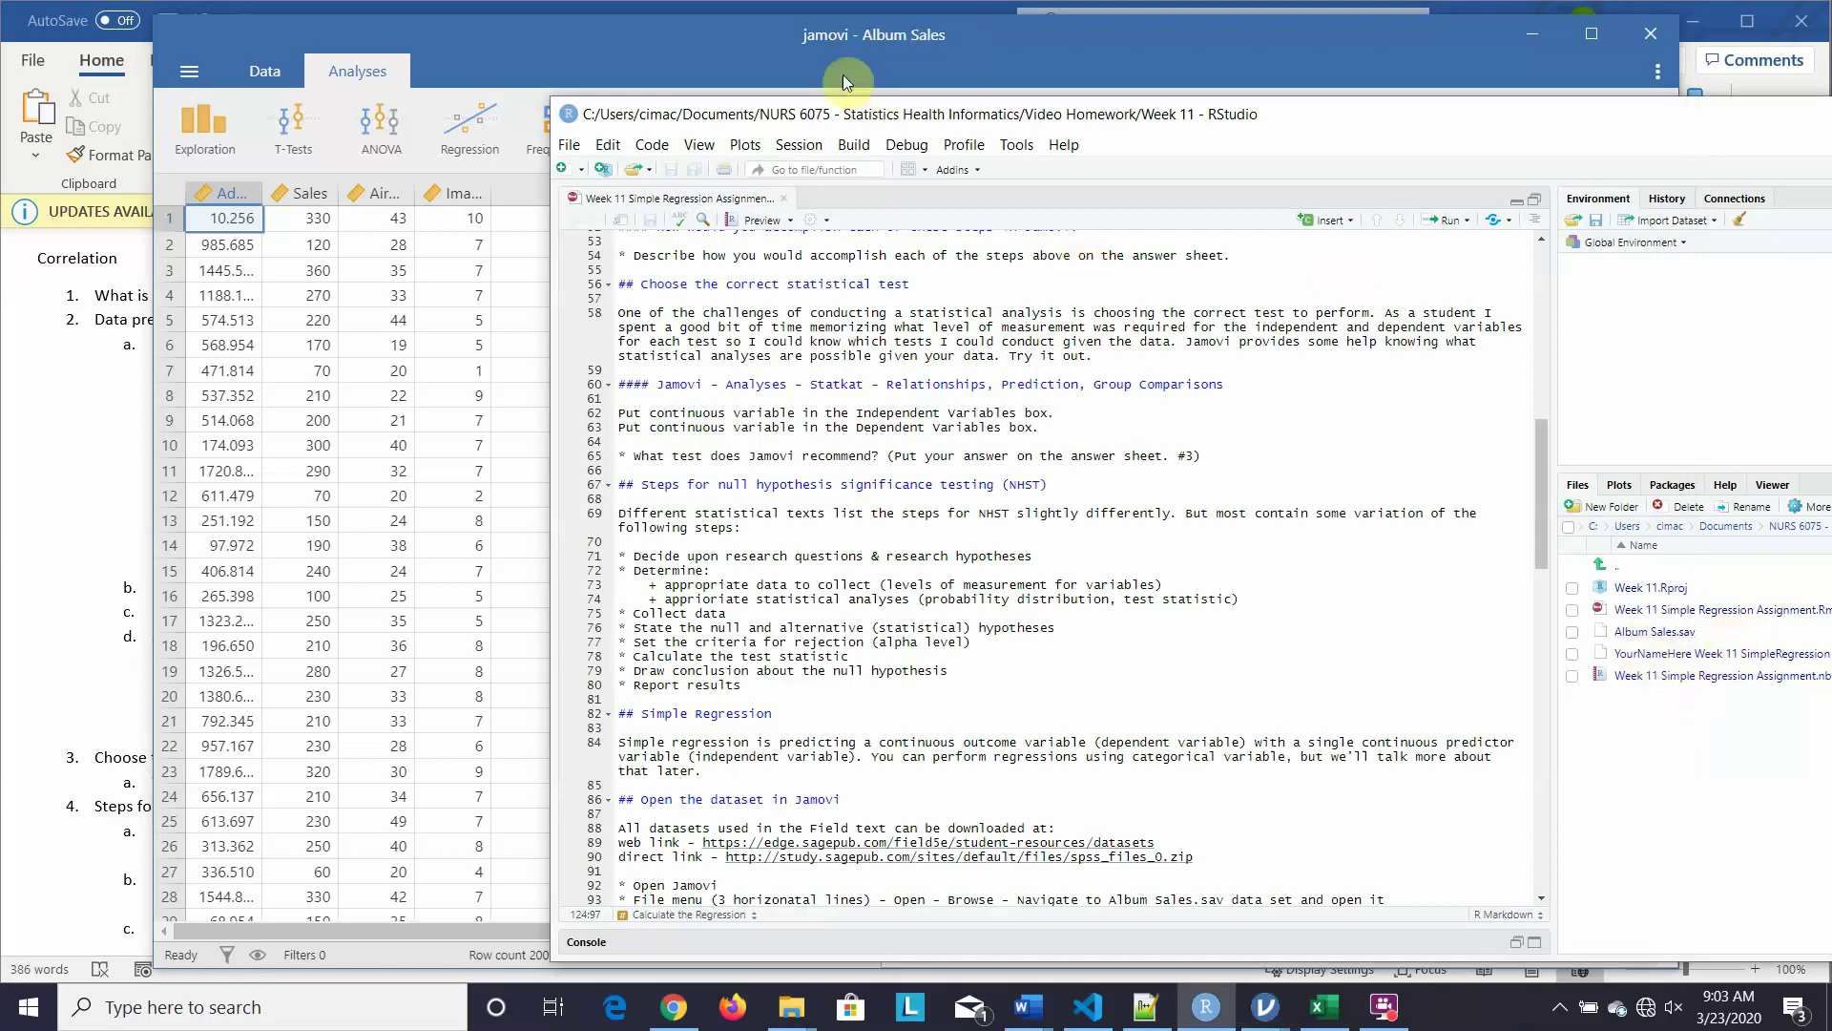
pyautogui.click(994, 55)
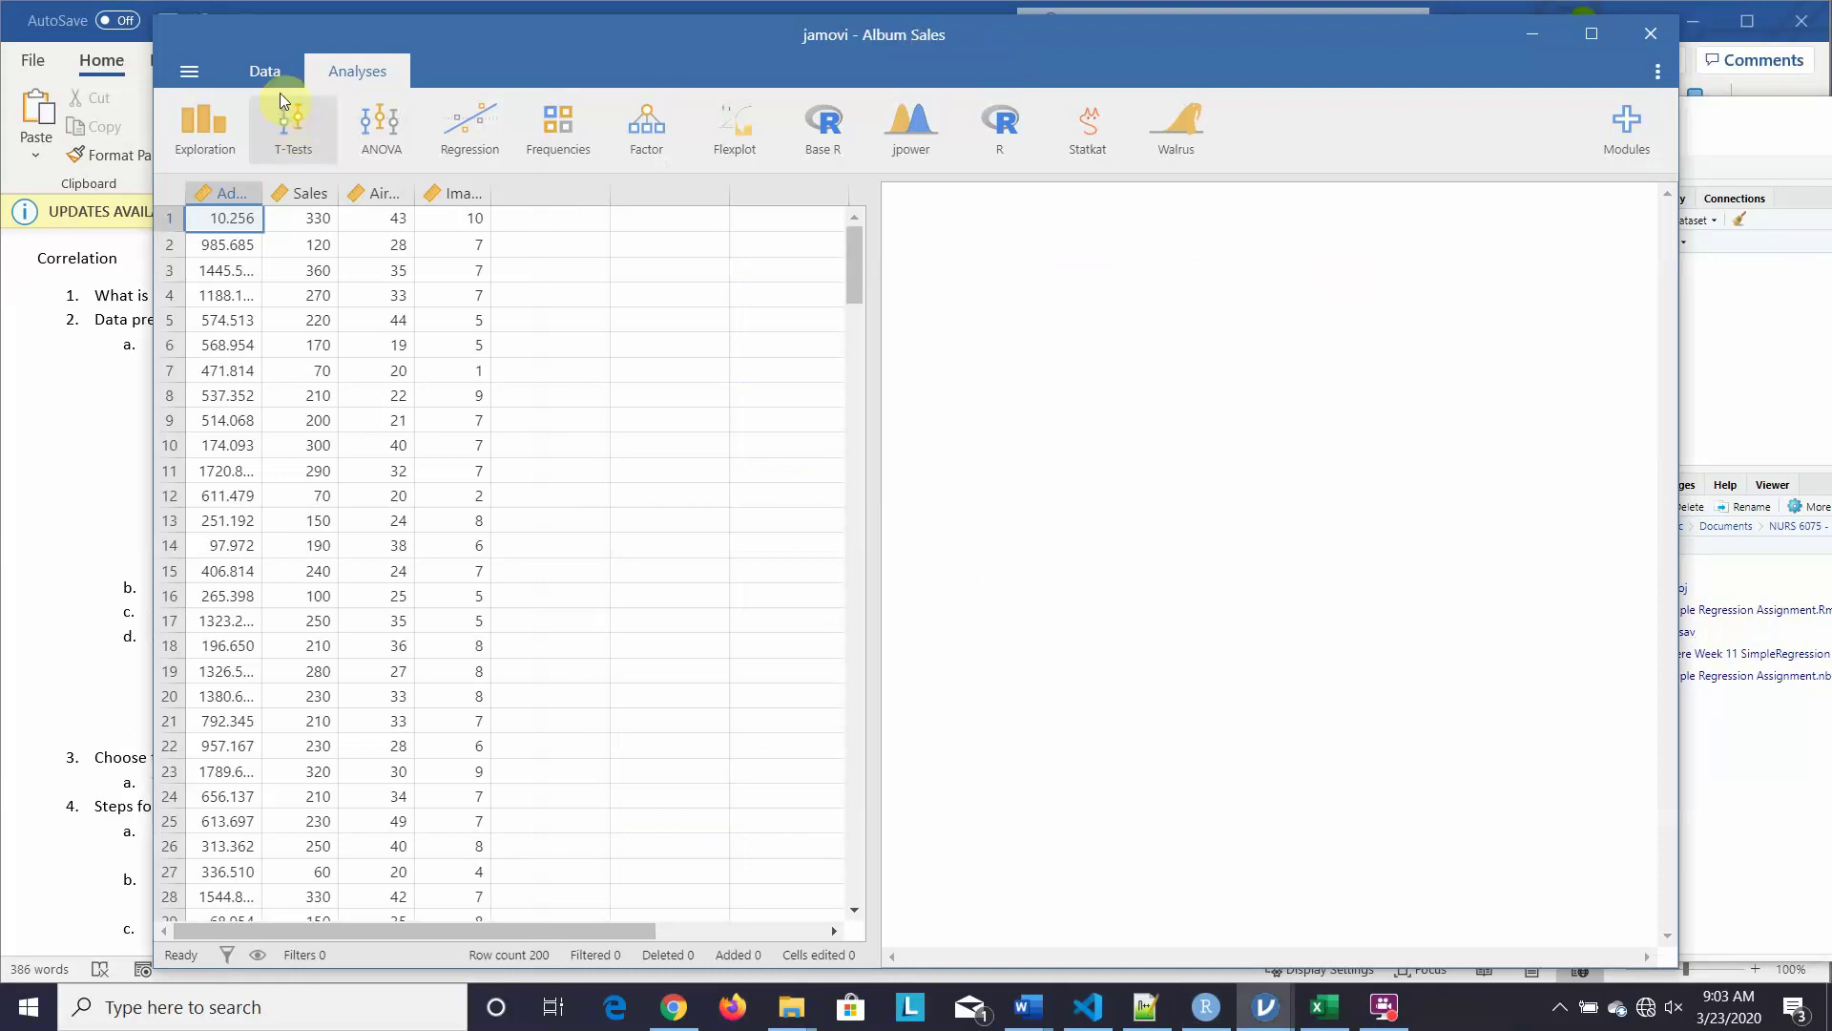
pyautogui.click(263, 71)
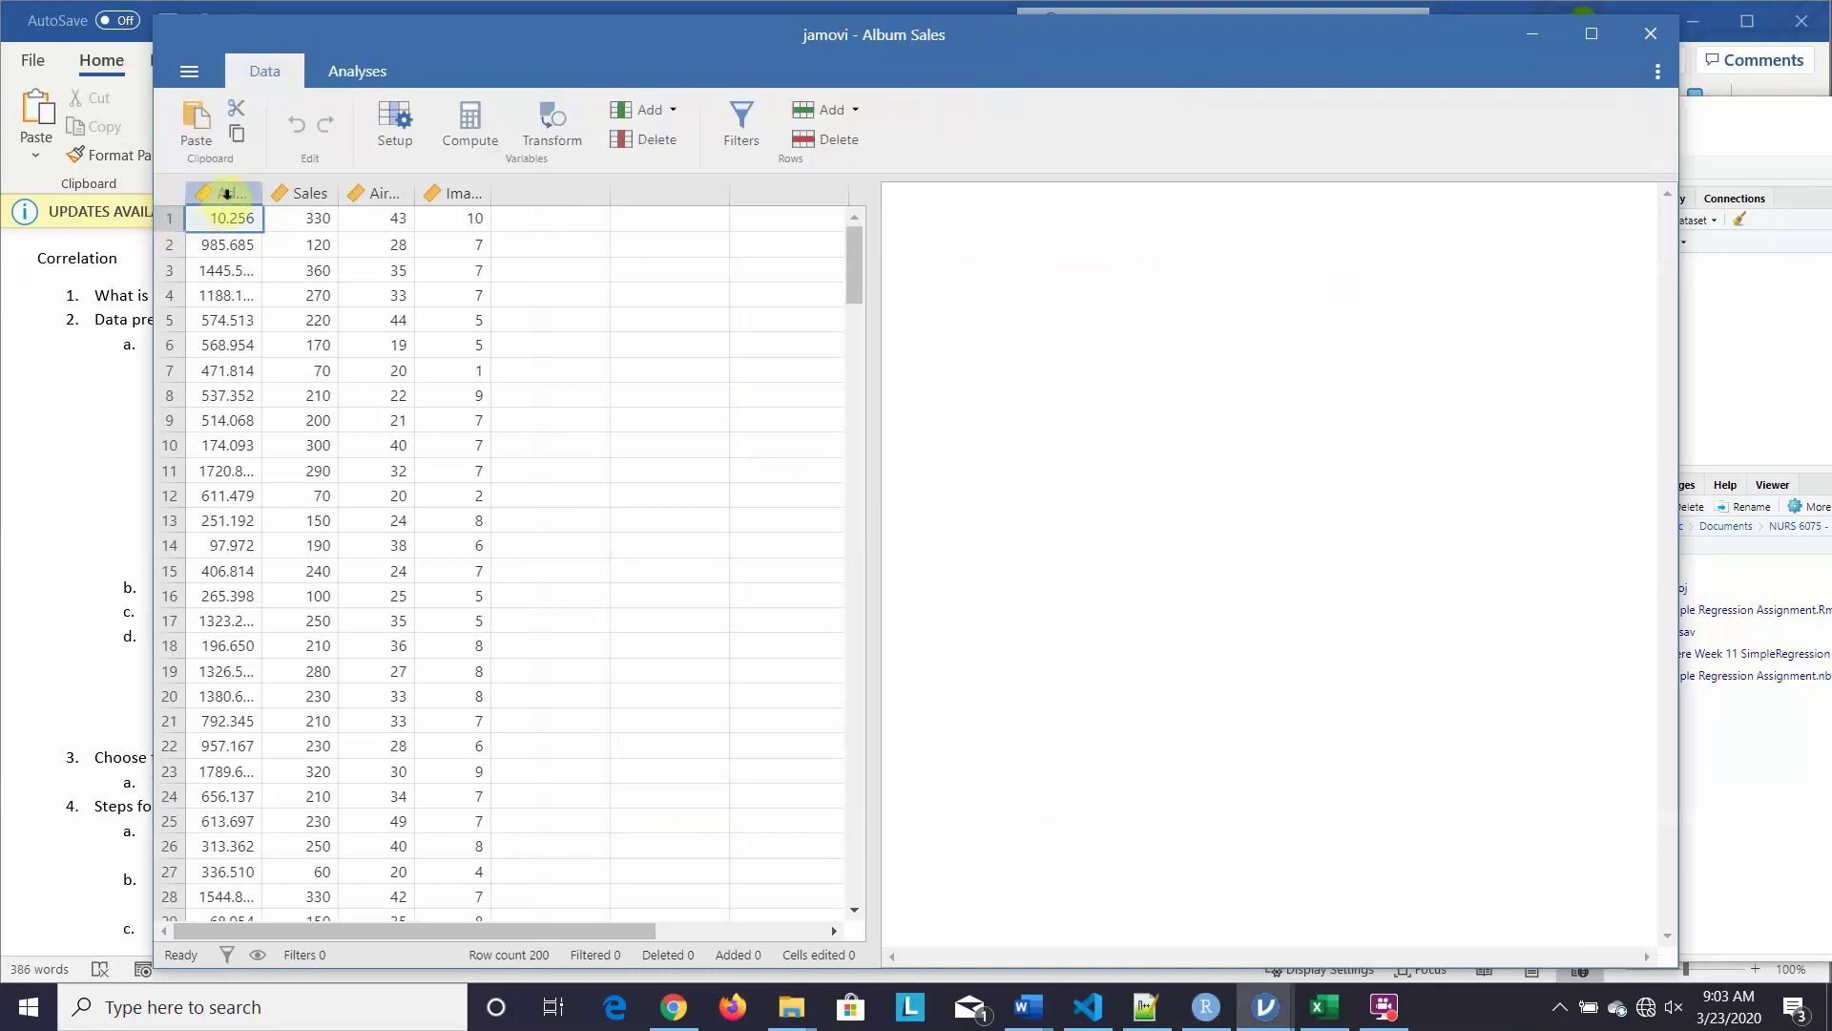
pyautogui.doubleClick(226, 194)
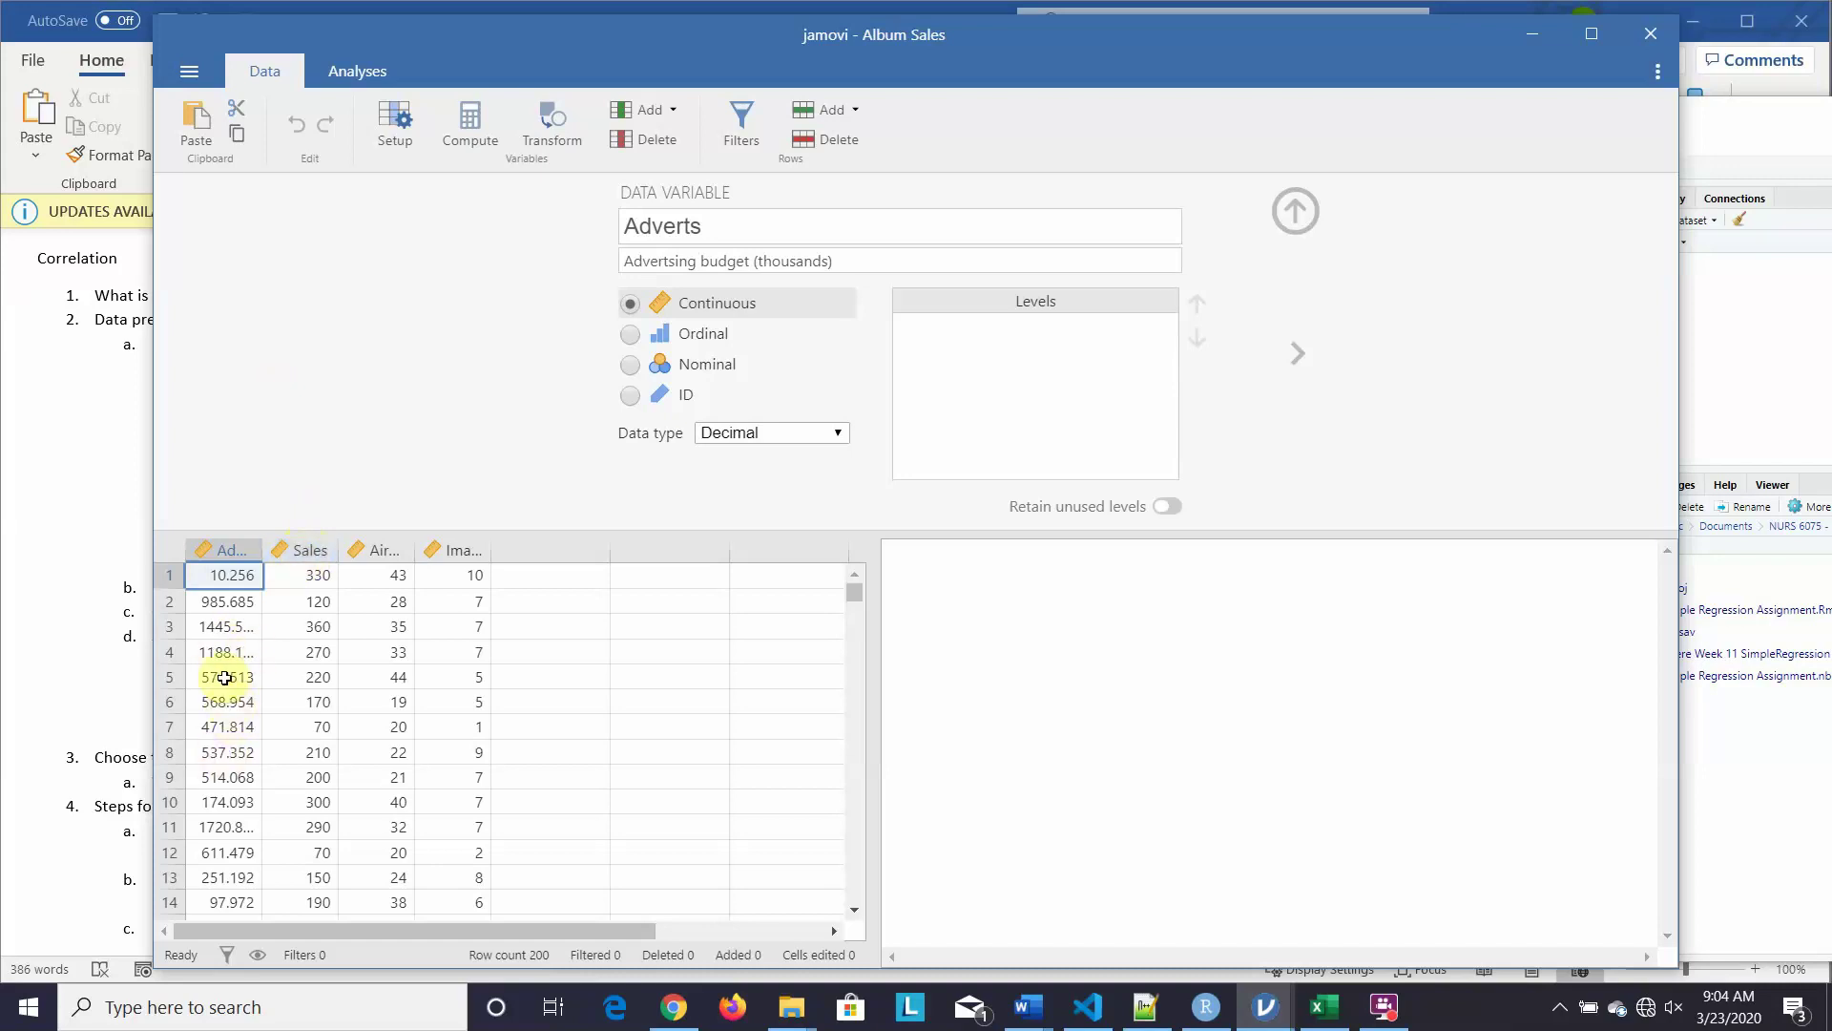
pyautogui.click(309, 551)
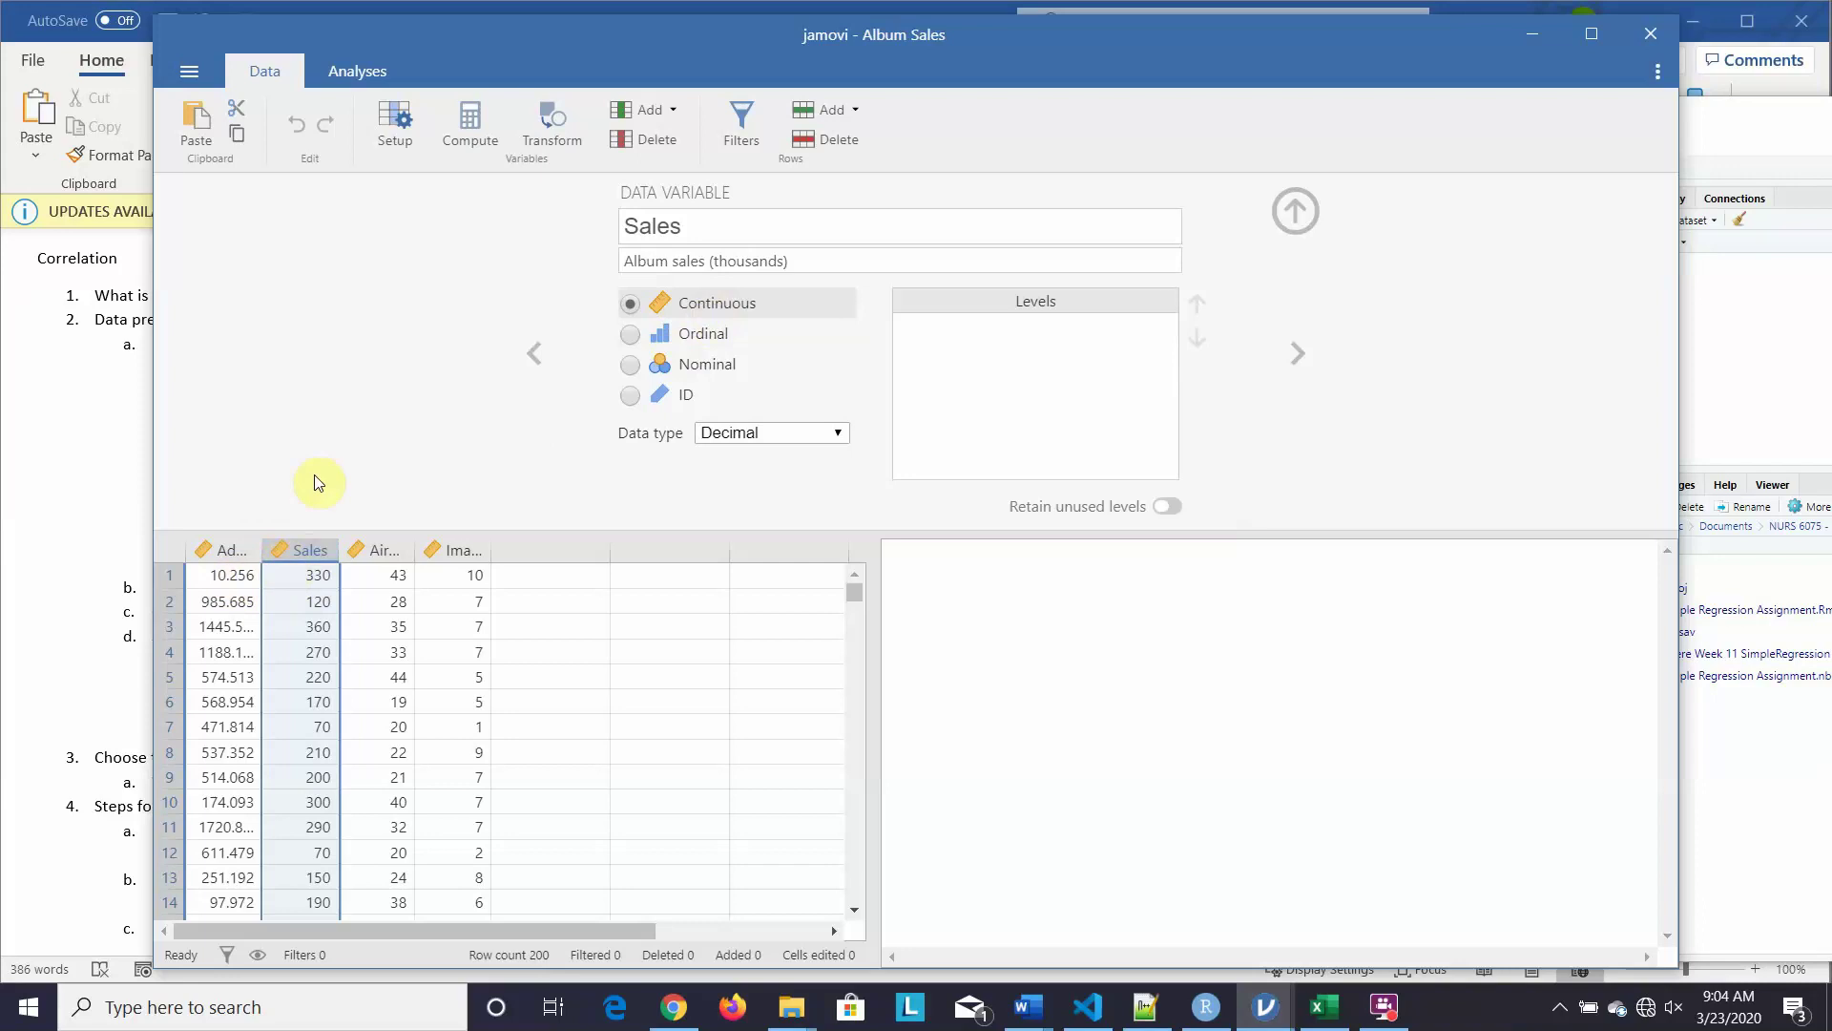
# Step: Create a Descriptives analysis with Adverts and Sales as its variables
pyautogui.click(355, 71)
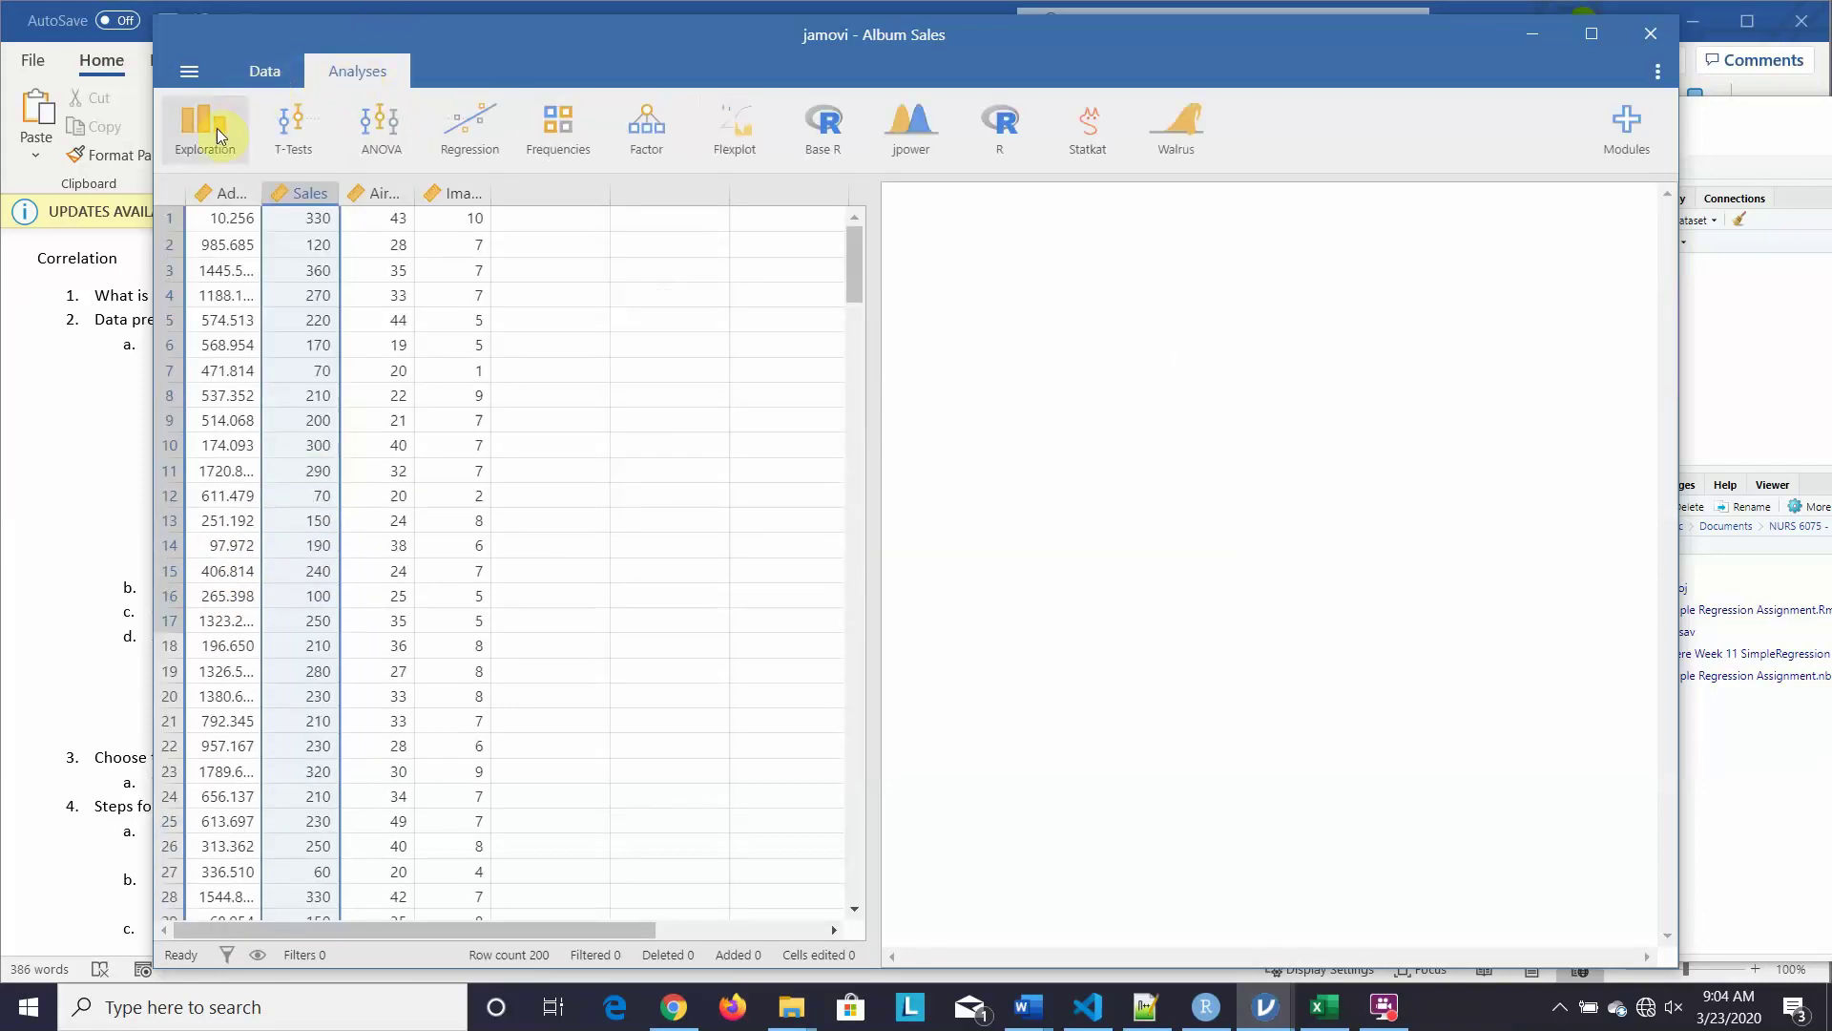
pyautogui.click(215, 128)
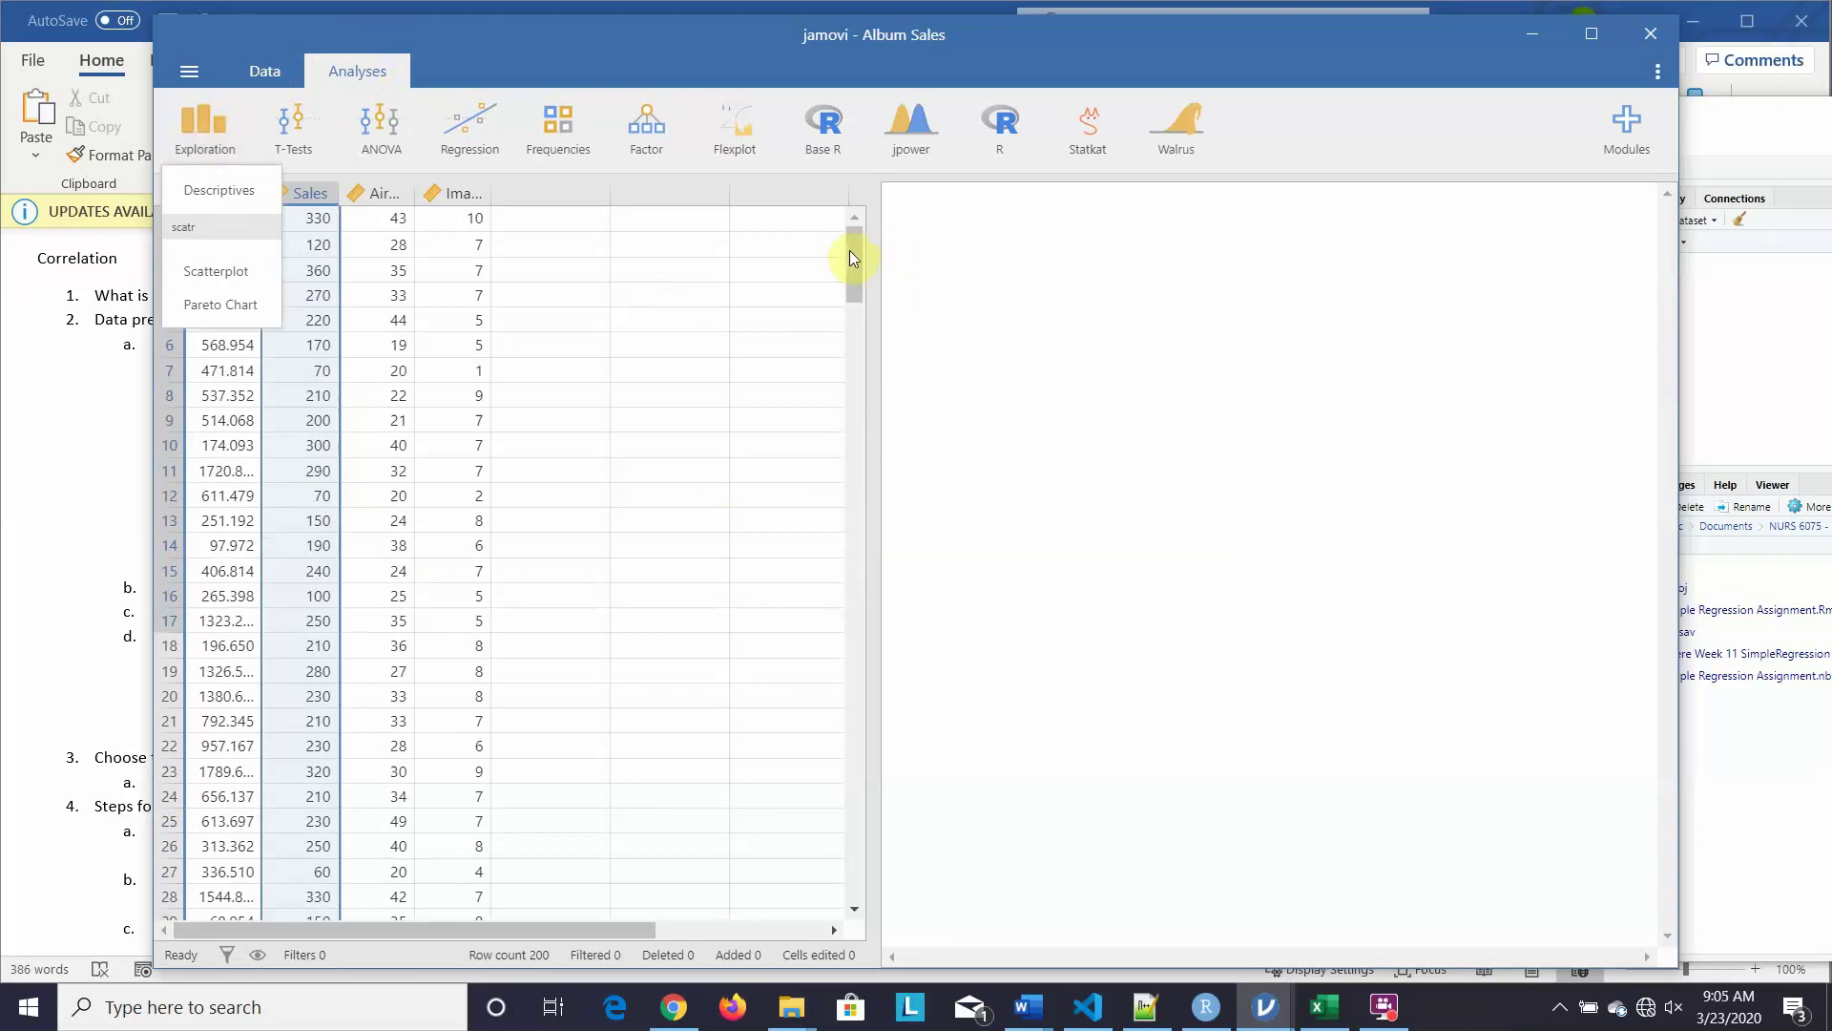
pyautogui.click(776, 269)
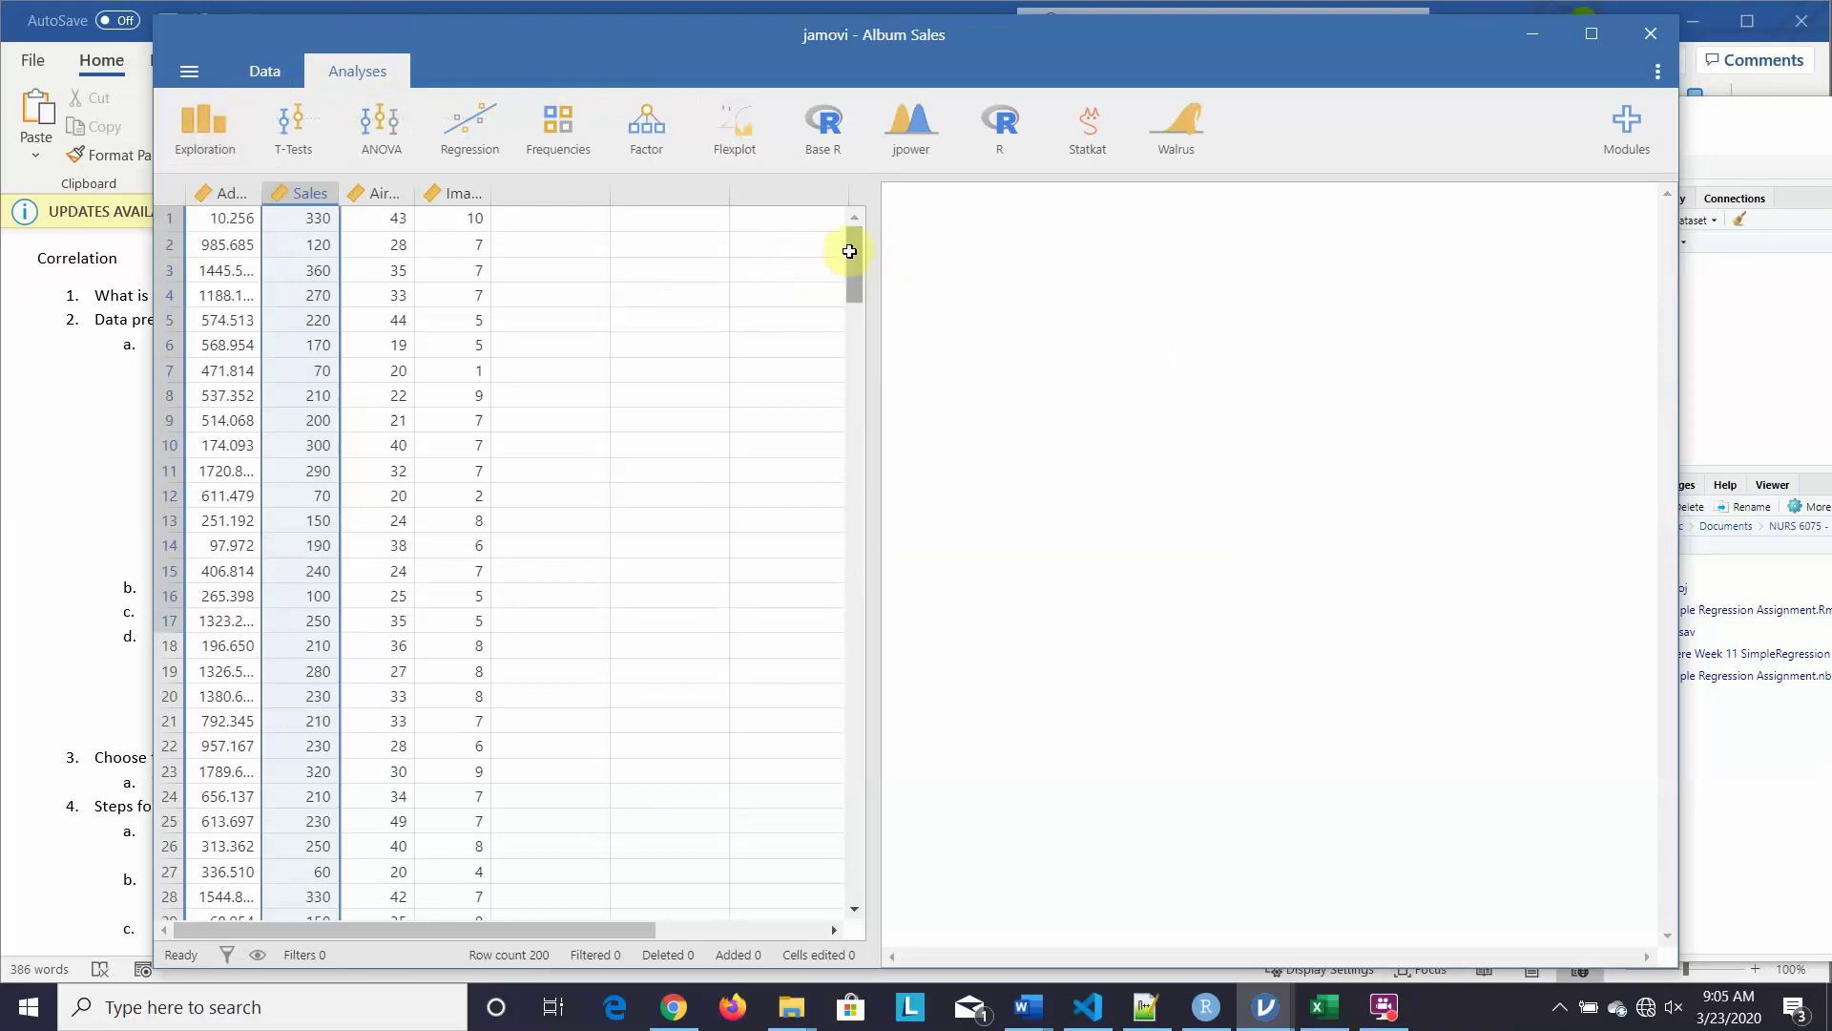
pyautogui.moveTo(855, 250)
pyautogui.mouseDown()
pyautogui.moveTo(869, 591)
pyautogui.moveTo(906, 742)
pyautogui.moveTo(856, 227)
pyautogui.mouseUp()
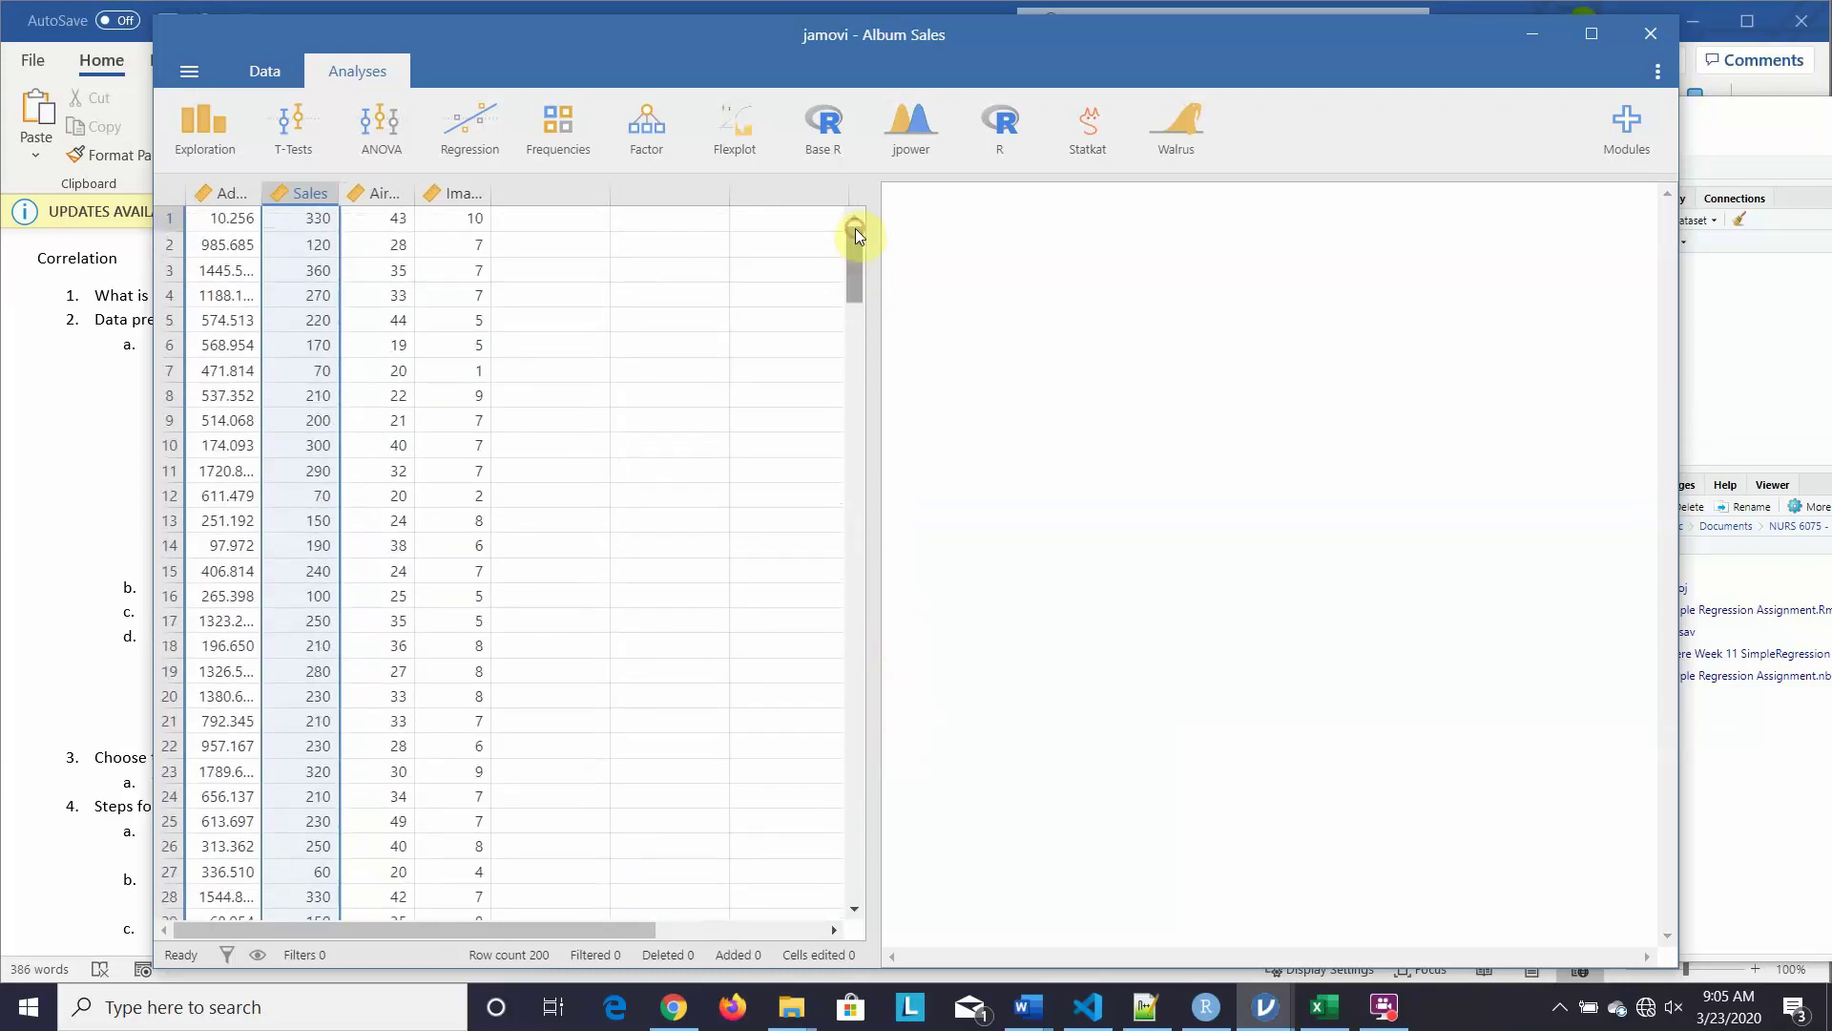
pyautogui.click(194, 122)
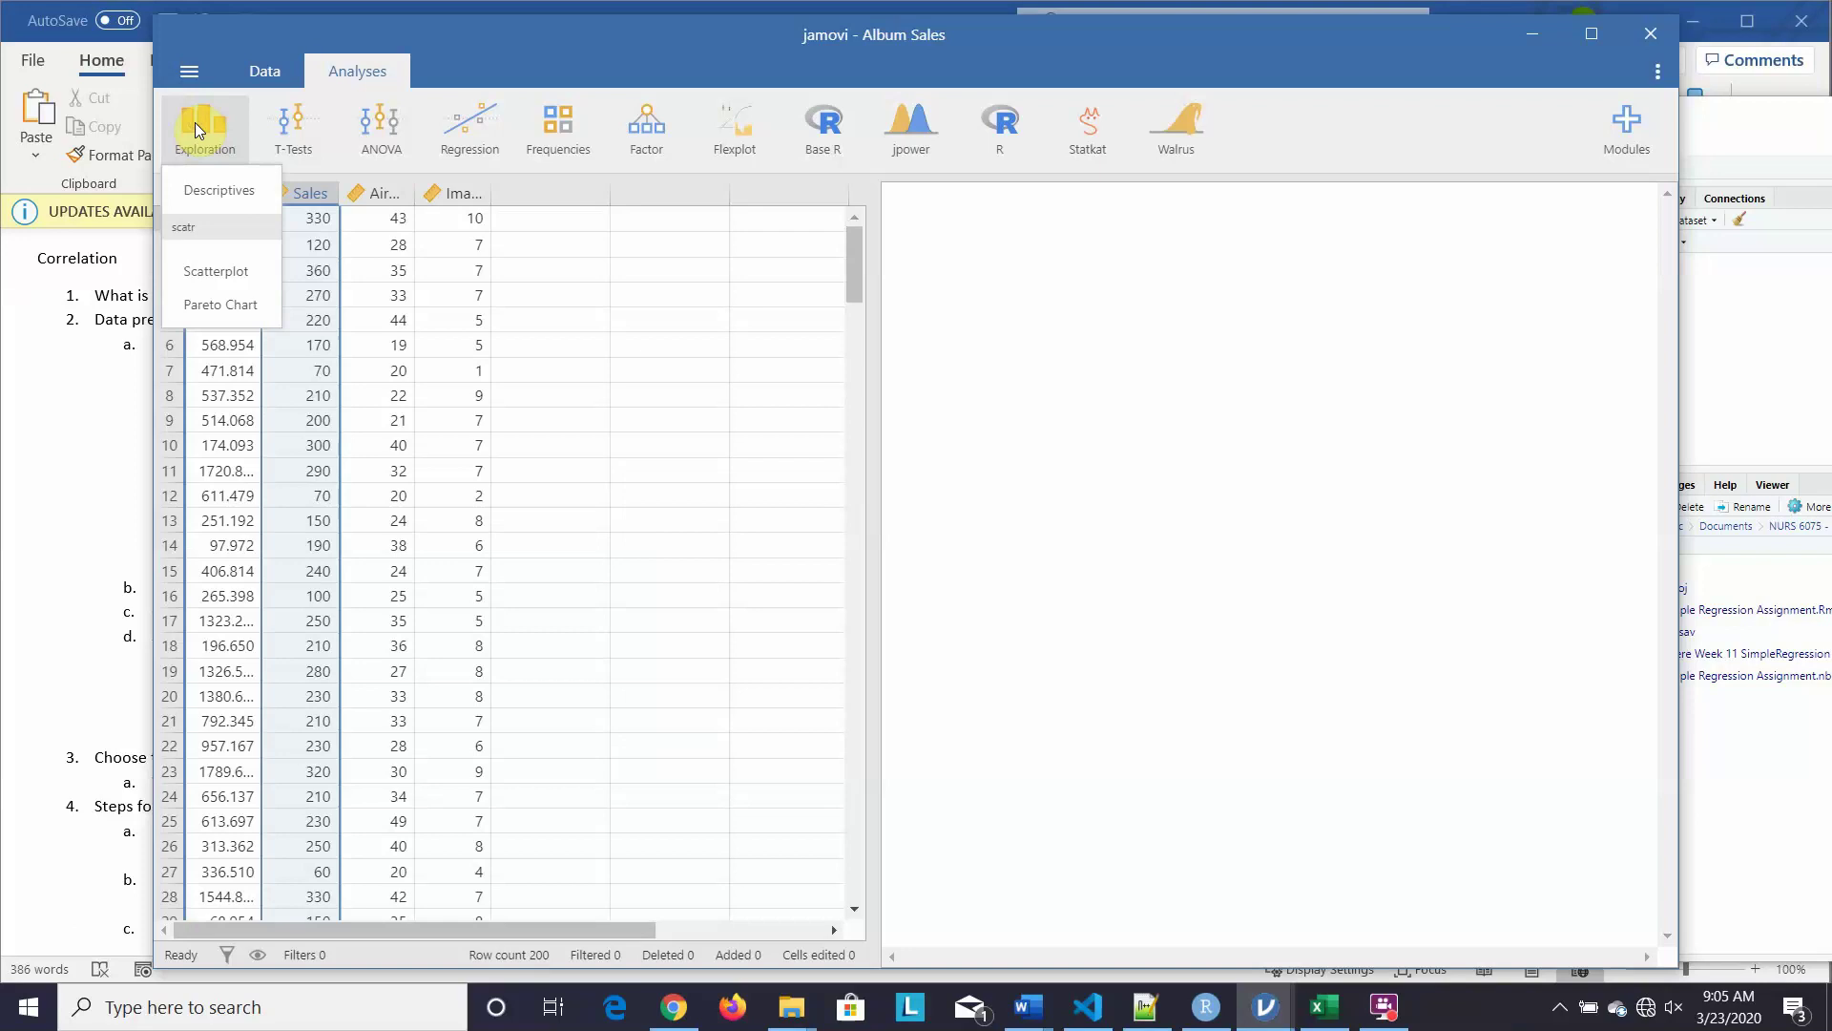
pyautogui.click(214, 192)
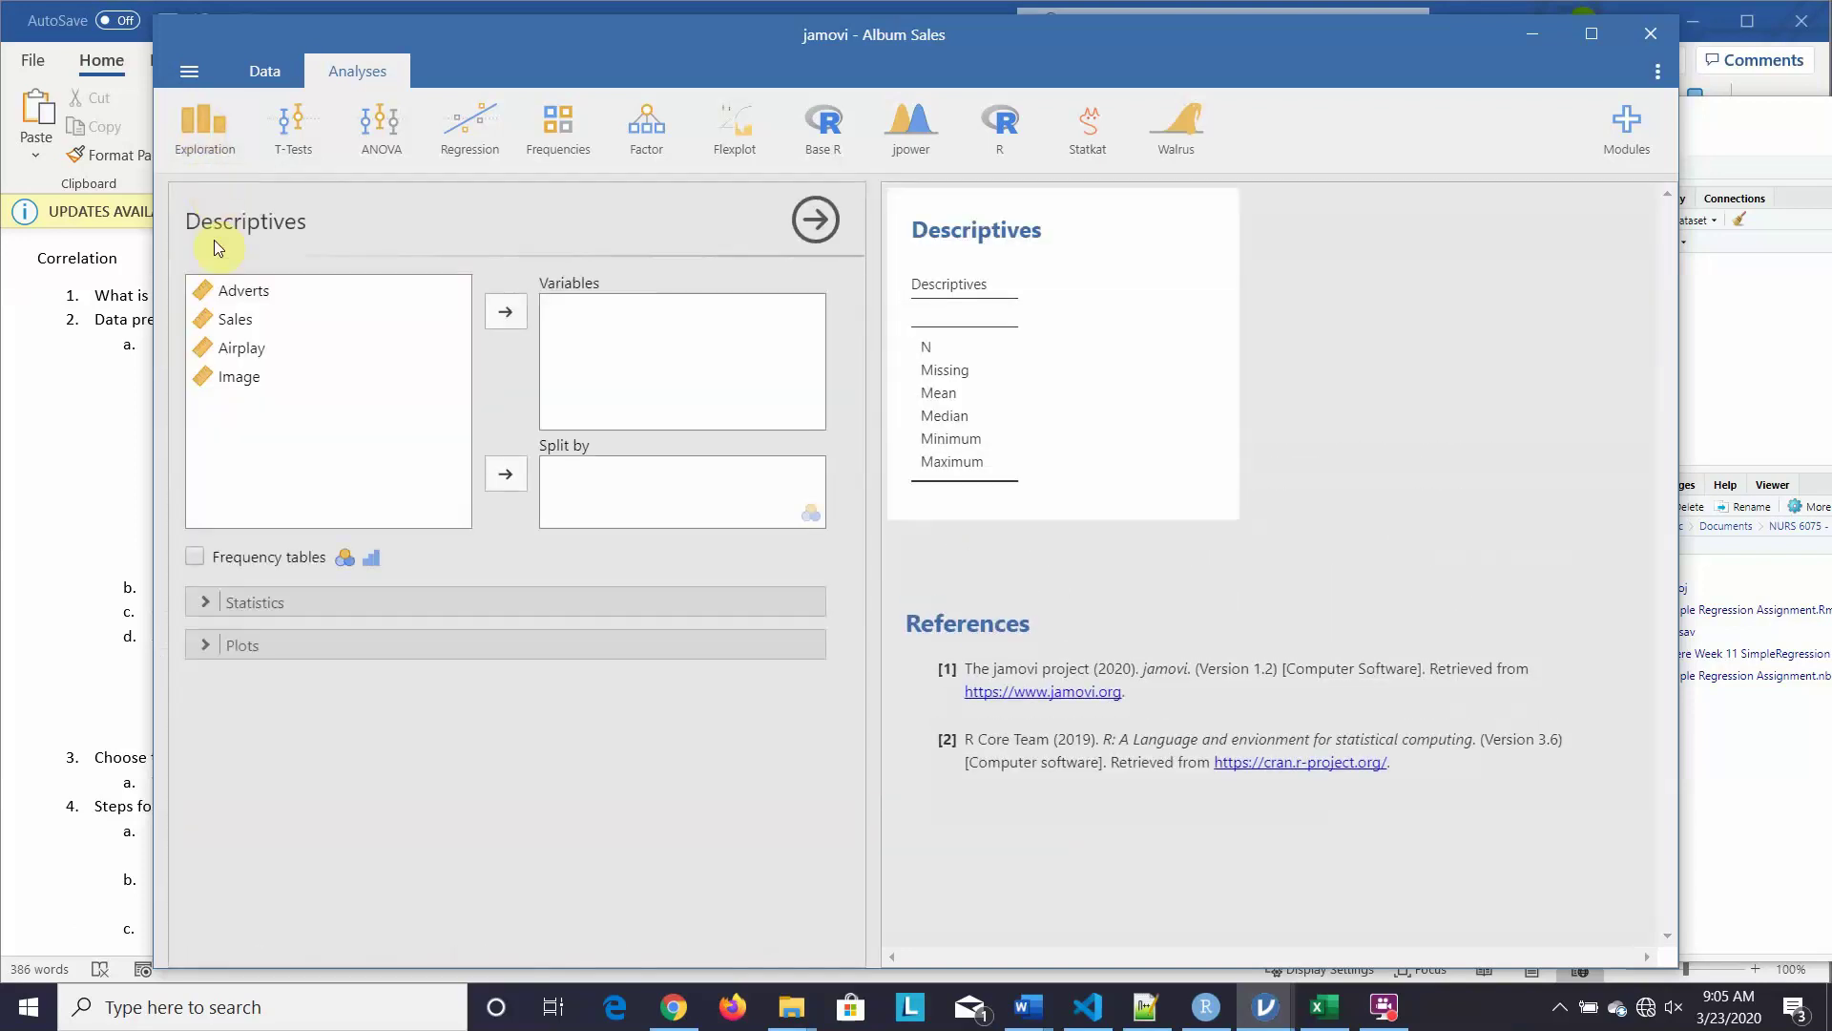
pyautogui.click(234, 289)
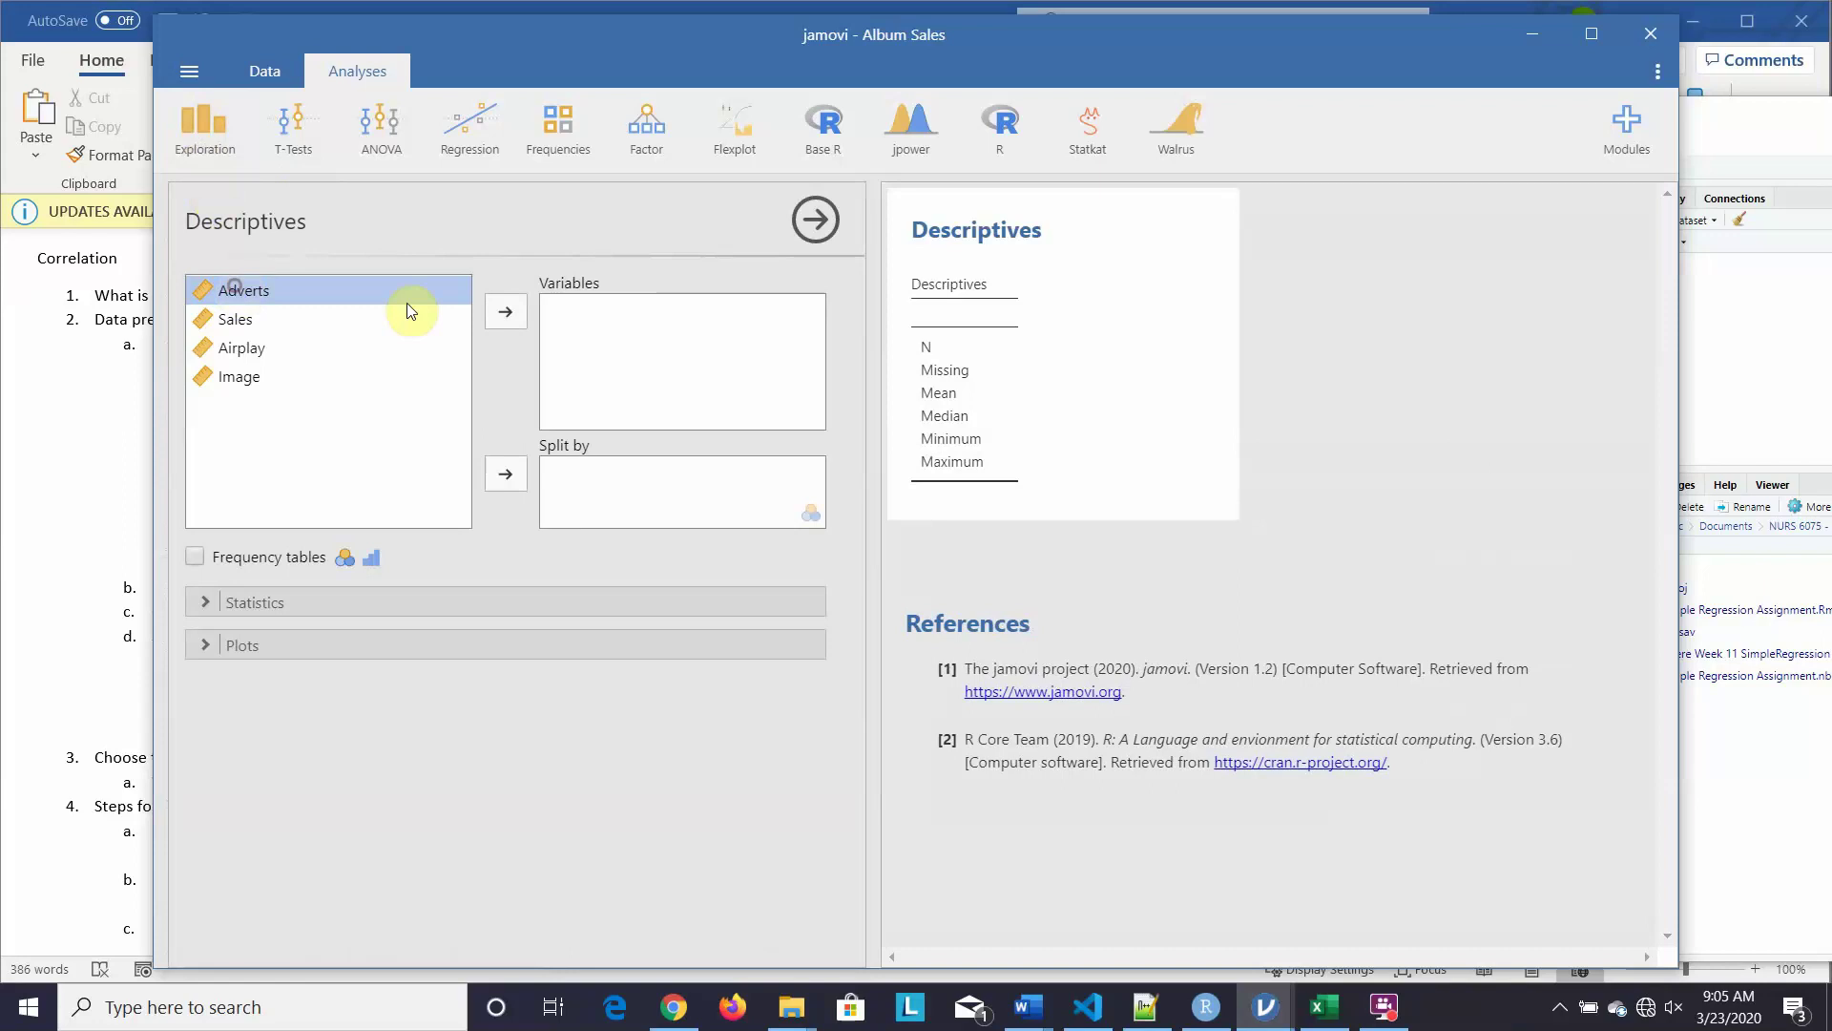
pyautogui.click(505, 311)
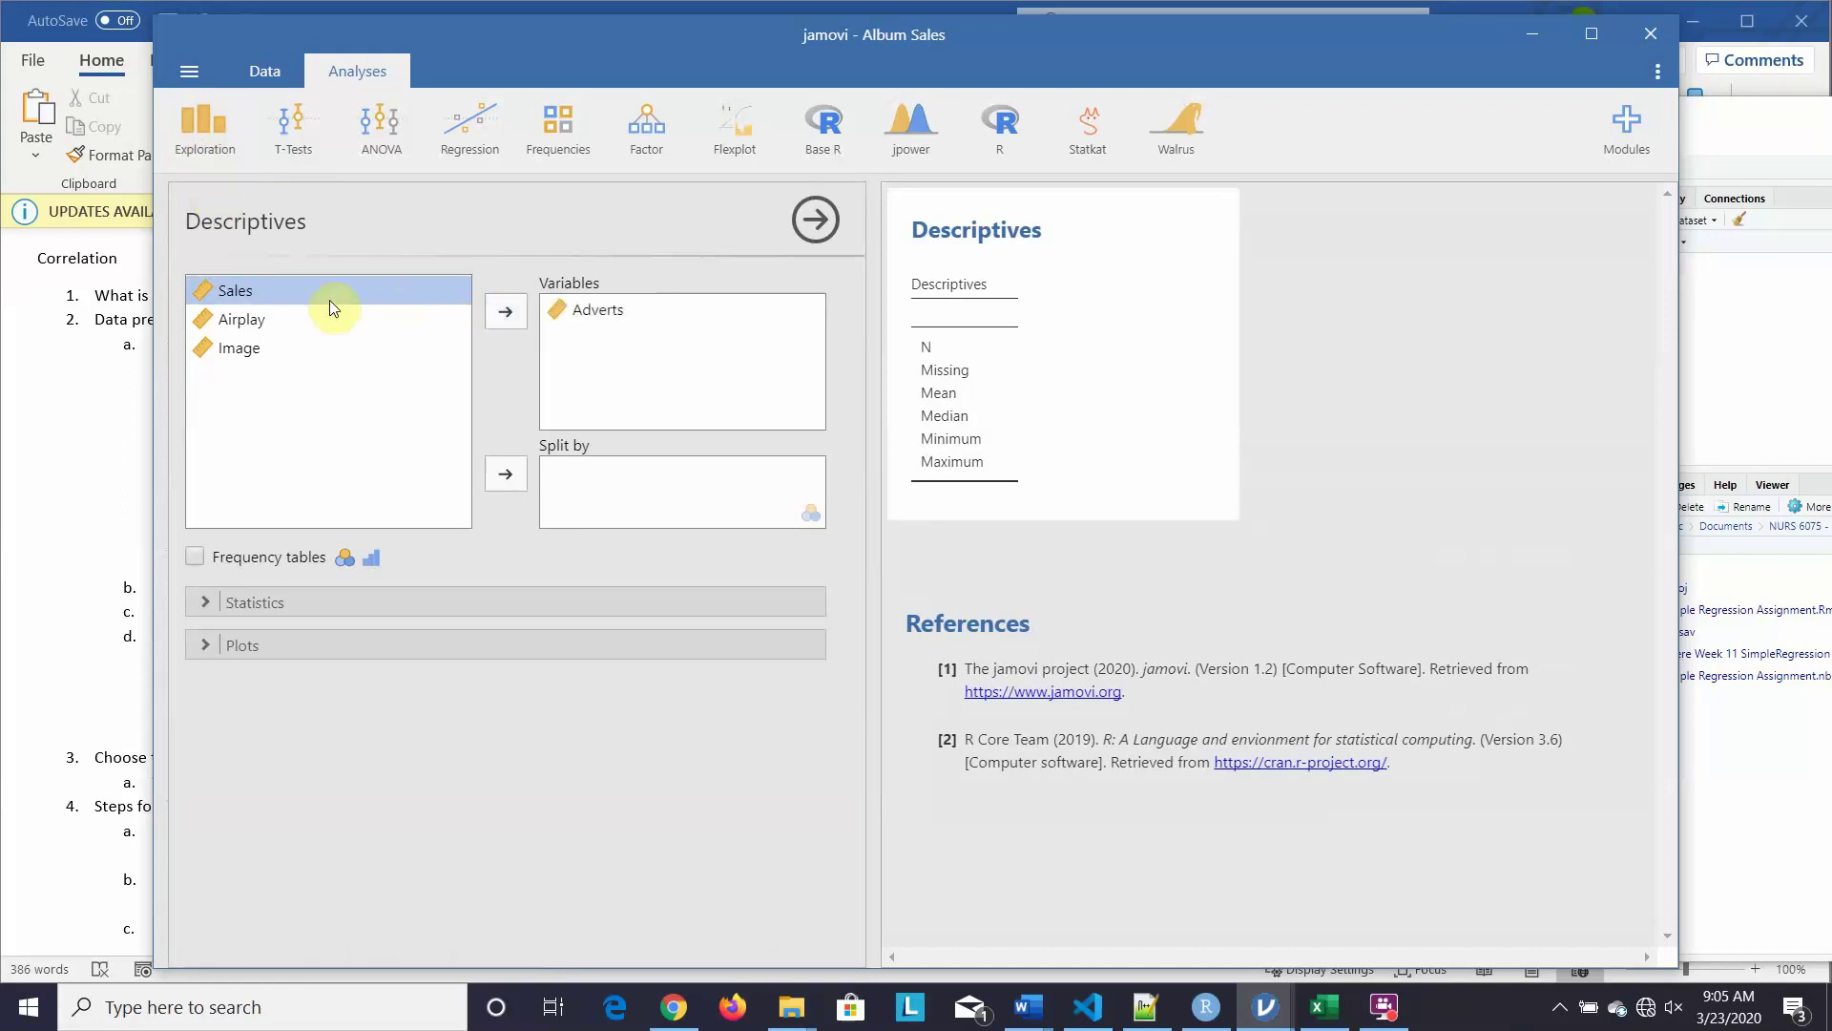
pyautogui.click(506, 312)
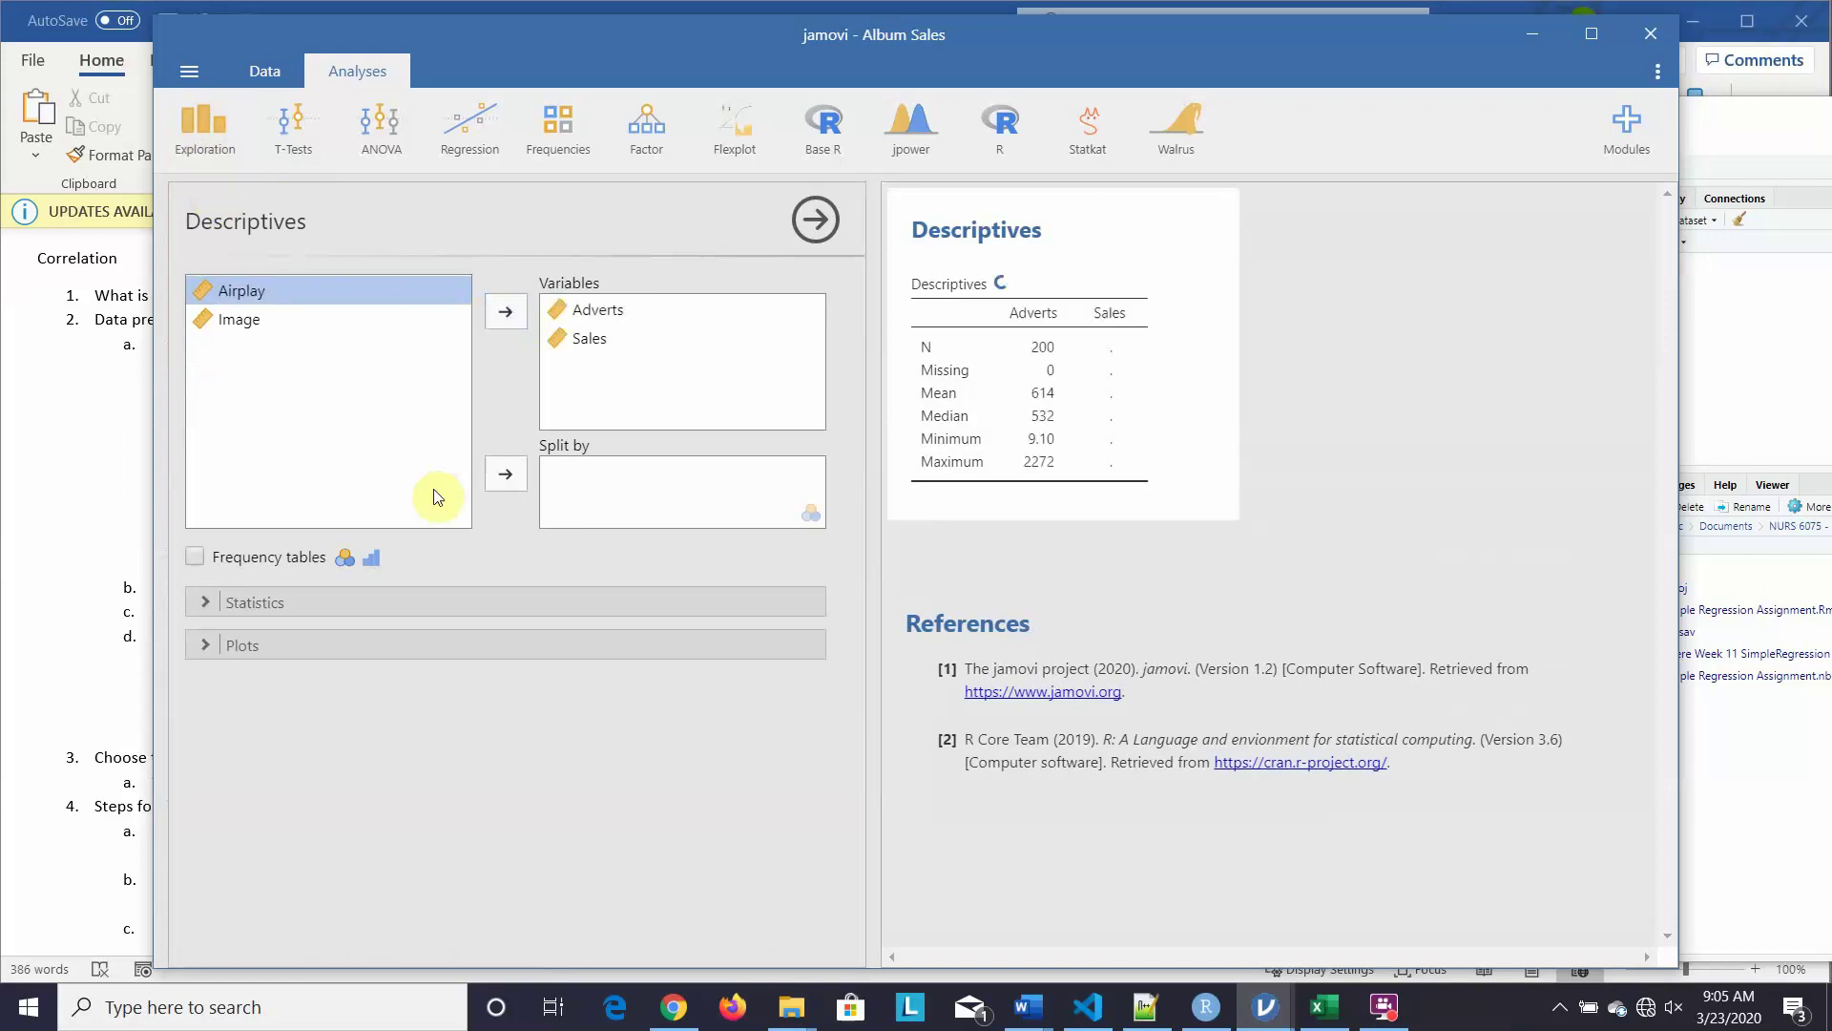
# Step: Add standard deviation, skewness and the Shapiro-Wilk normality test to the Descriptives statistics
pyautogui.click(202, 604)
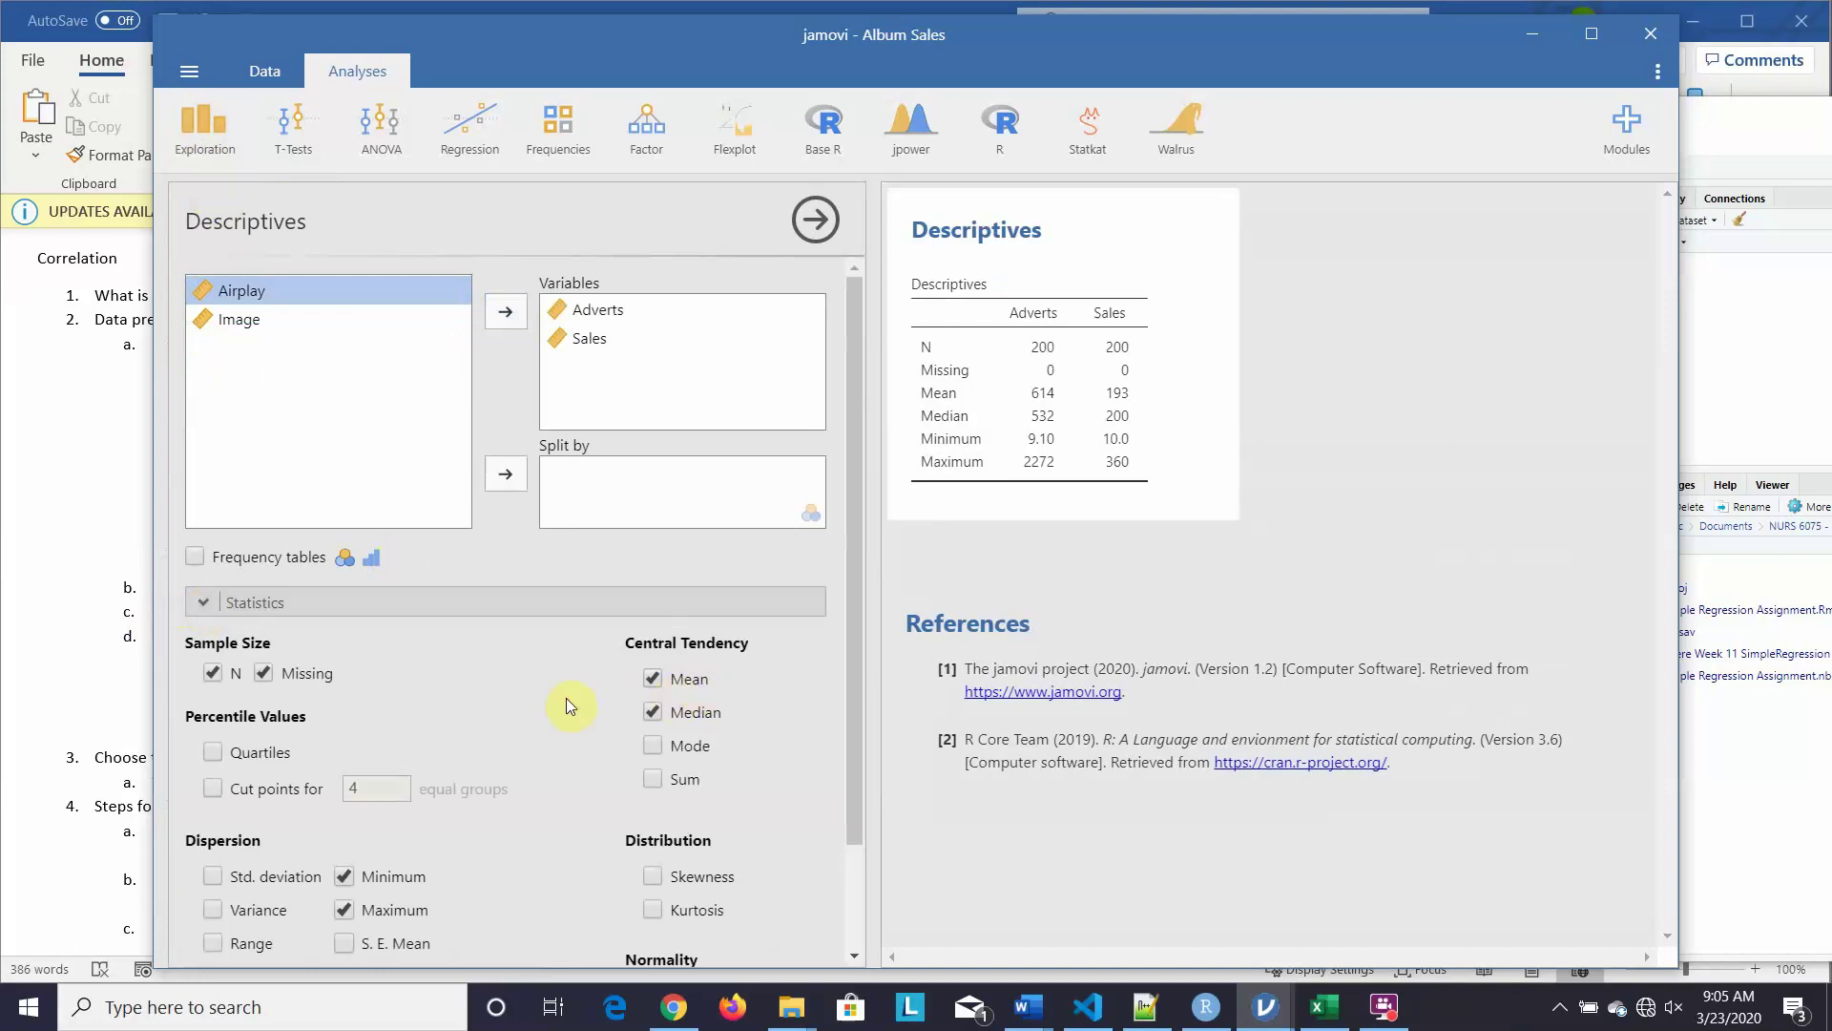
pyautogui.click(212, 876)
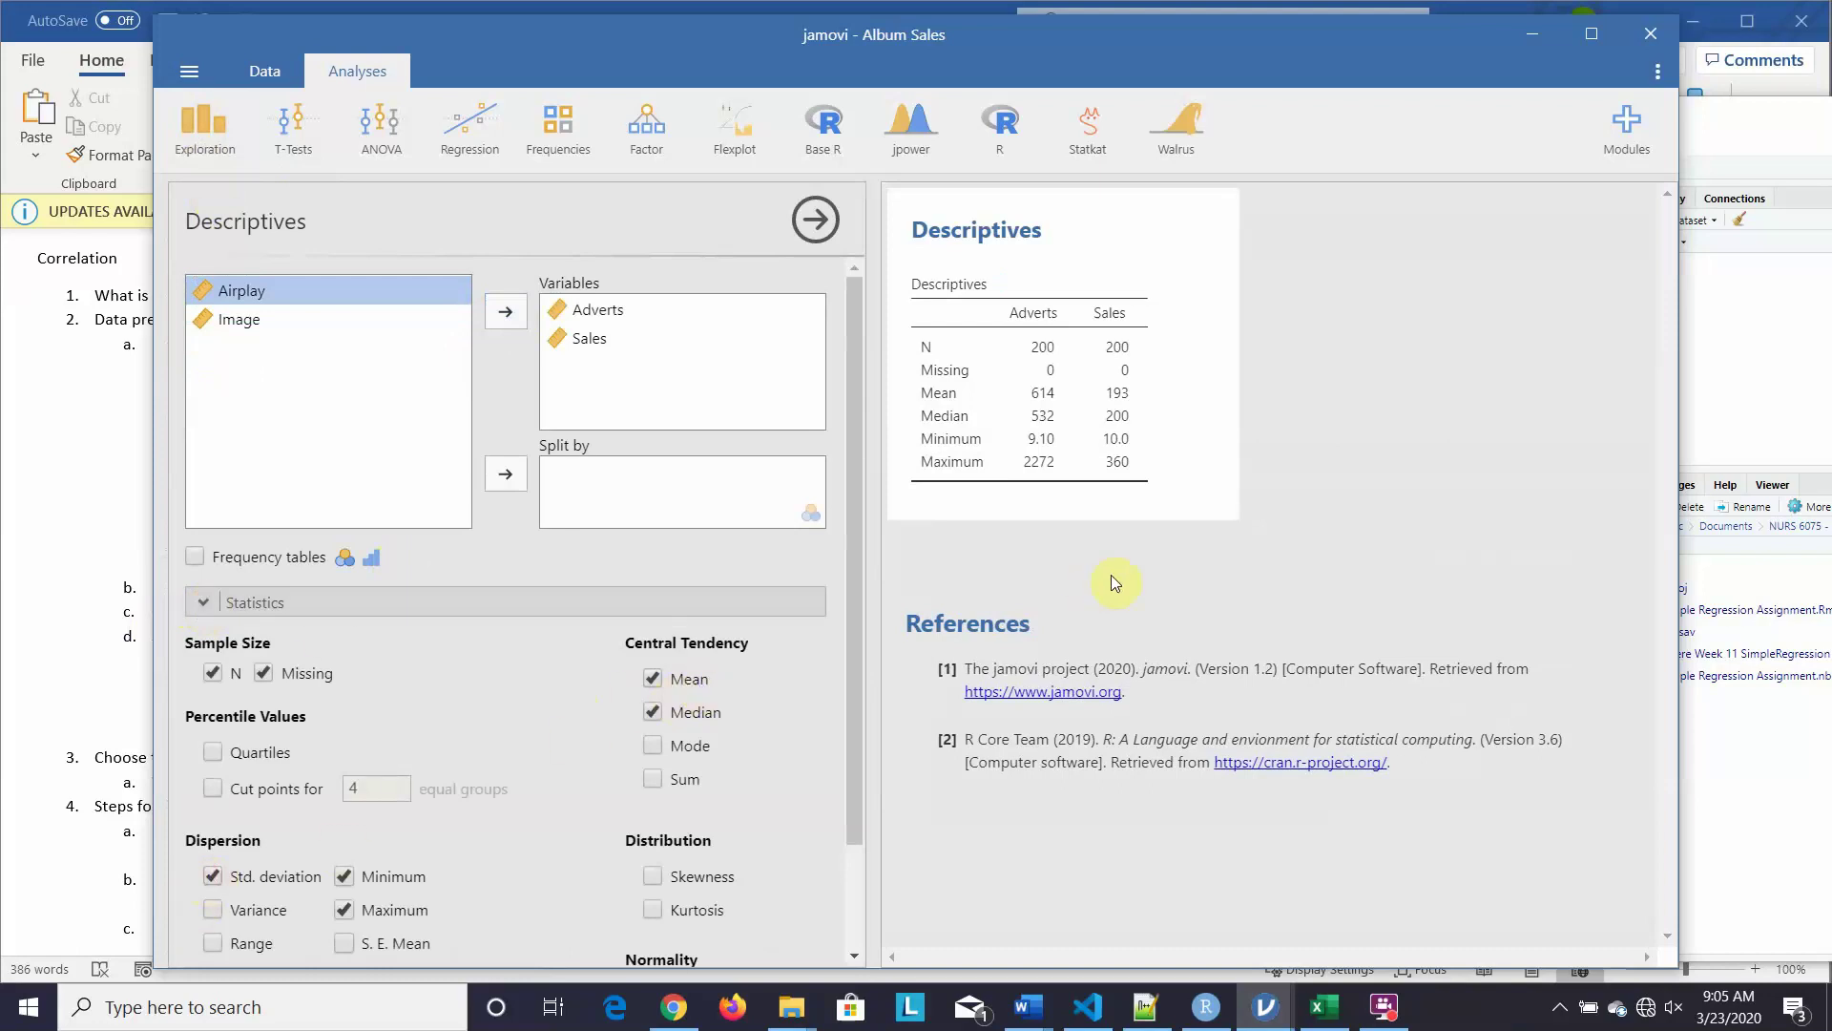
pyautogui.click(651, 874)
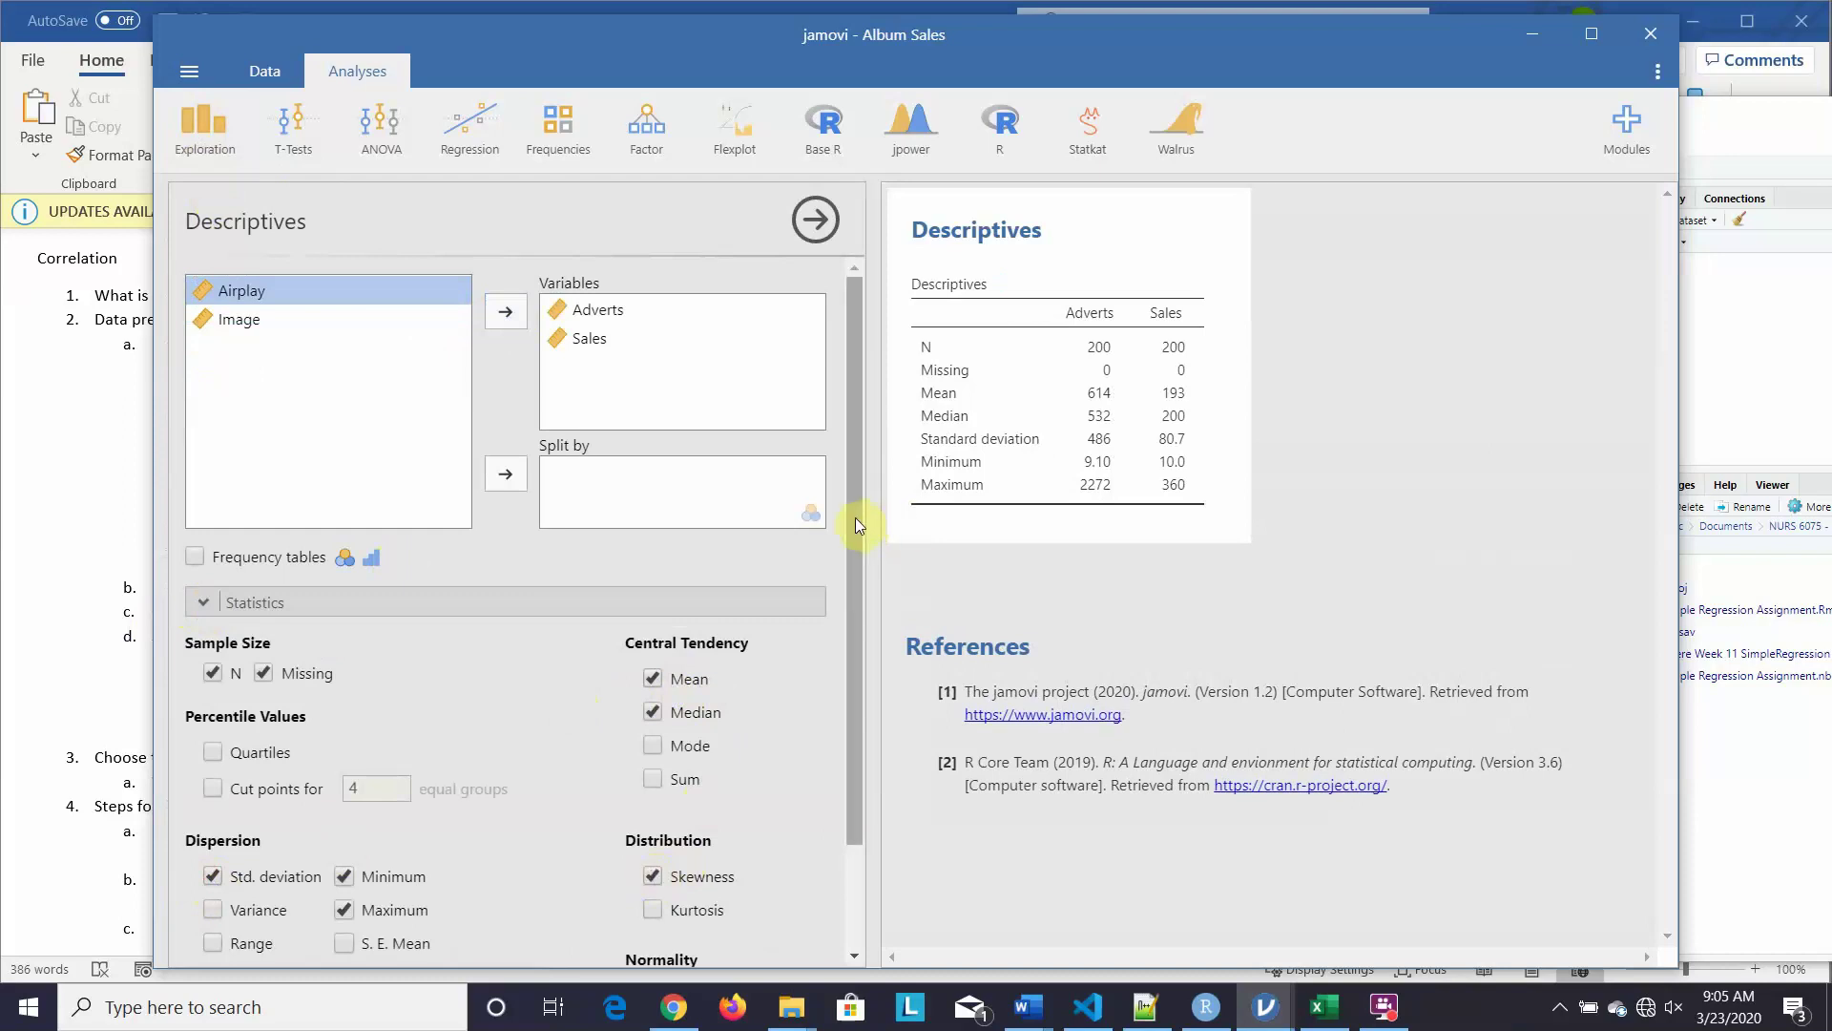
pyautogui.moveTo(855, 524); pyautogui.dragTo(880, 628)
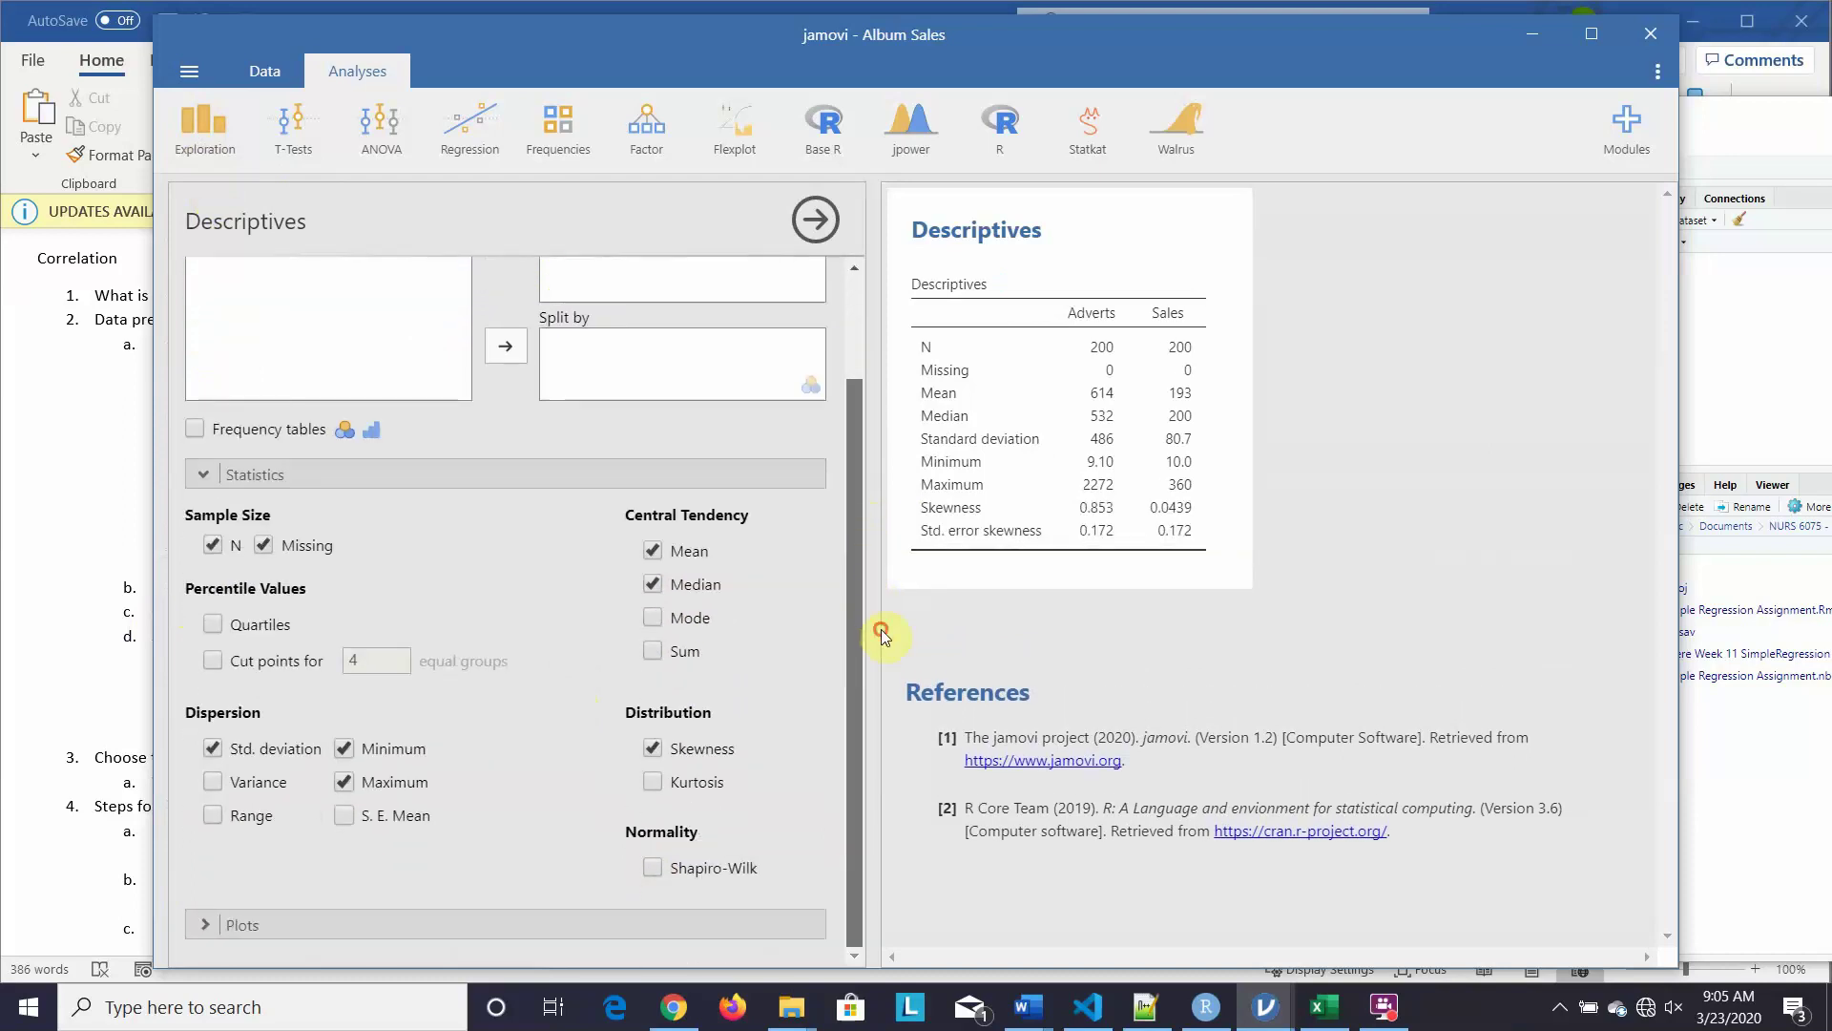
pyautogui.click(651, 869)
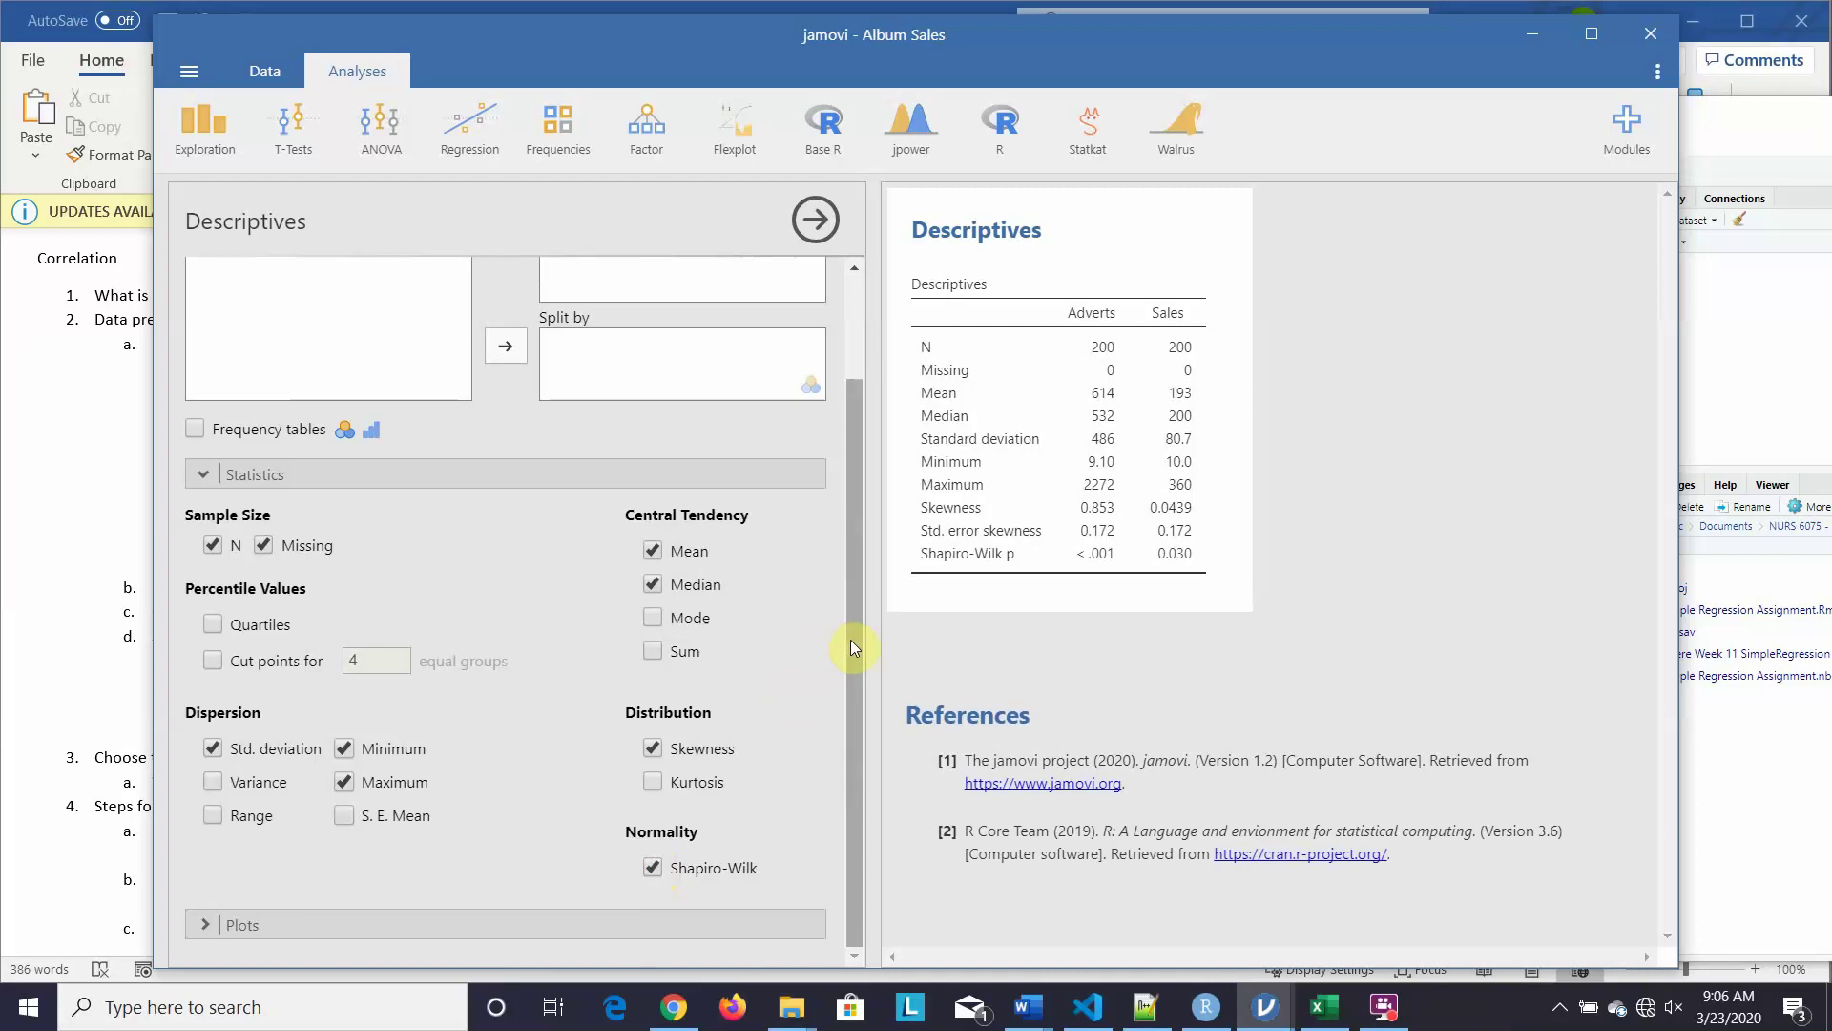
# Step: Add histograms, box plots and Q-Q plots to the Descriptives analysis of Adverts and Sales
pyautogui.moveTo(851, 639); pyautogui.dragTo(850, 639)
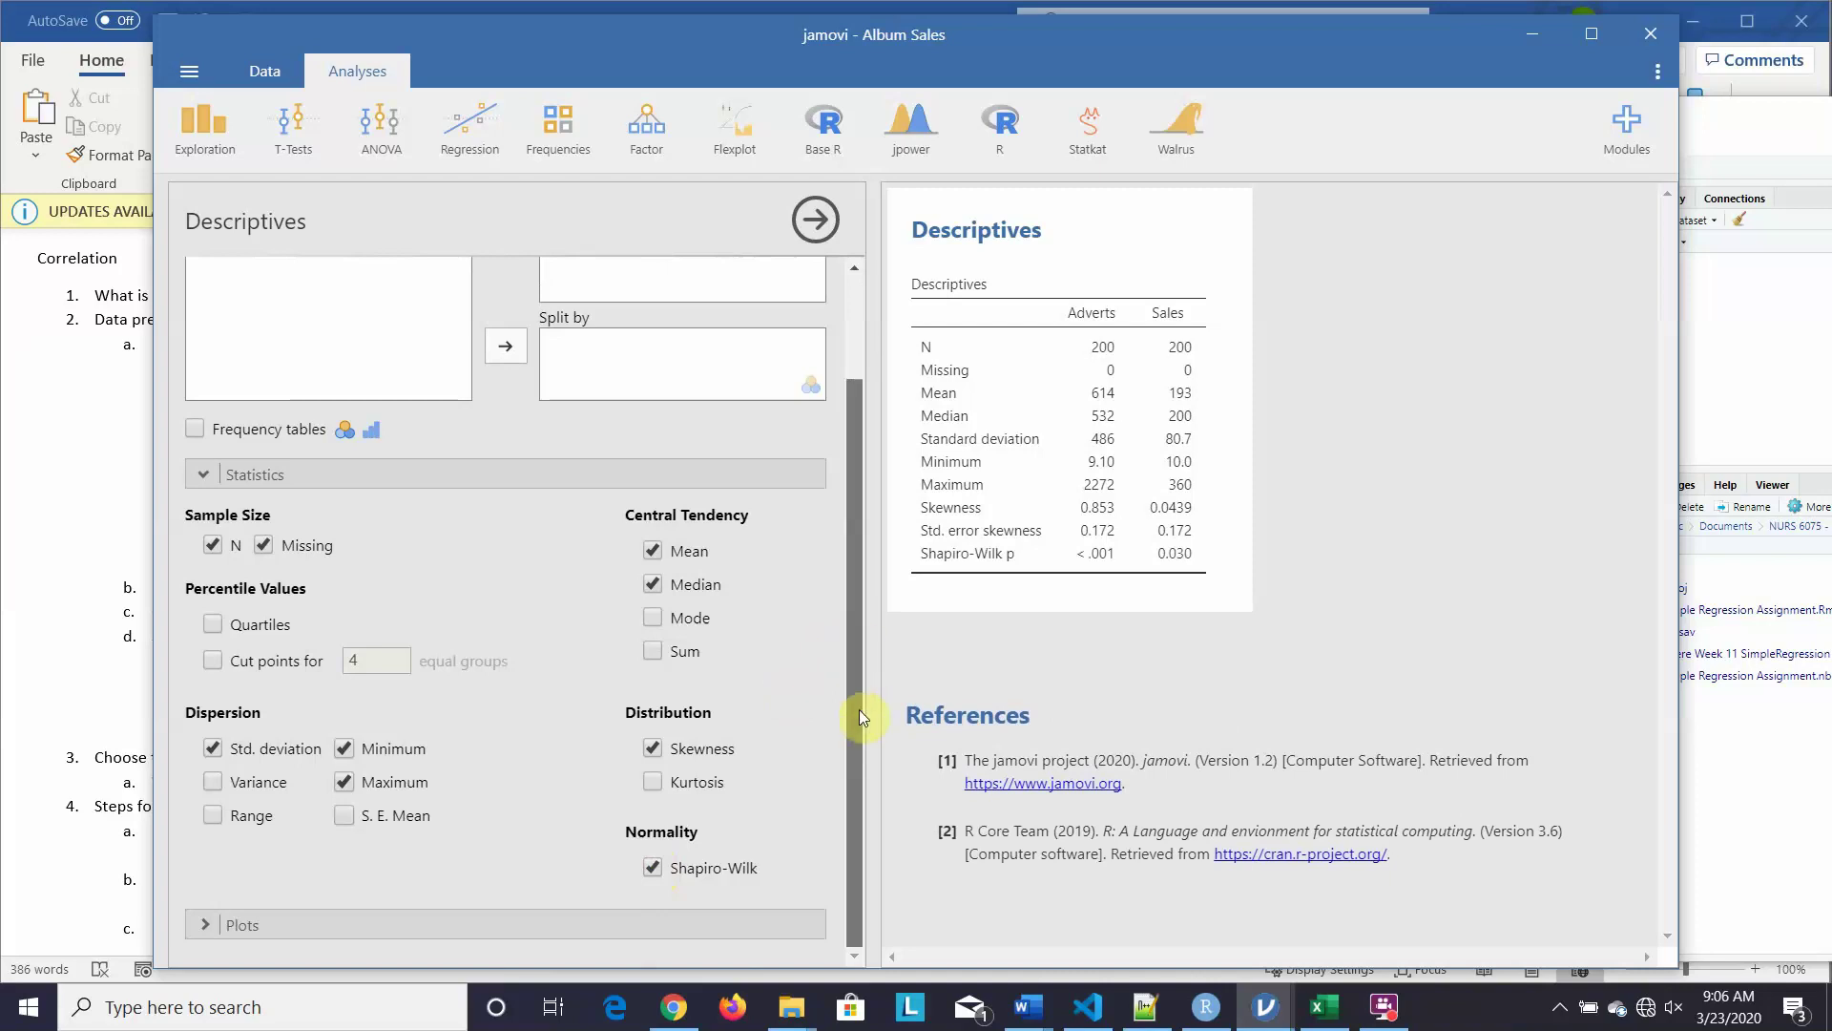
pyautogui.click(204, 924)
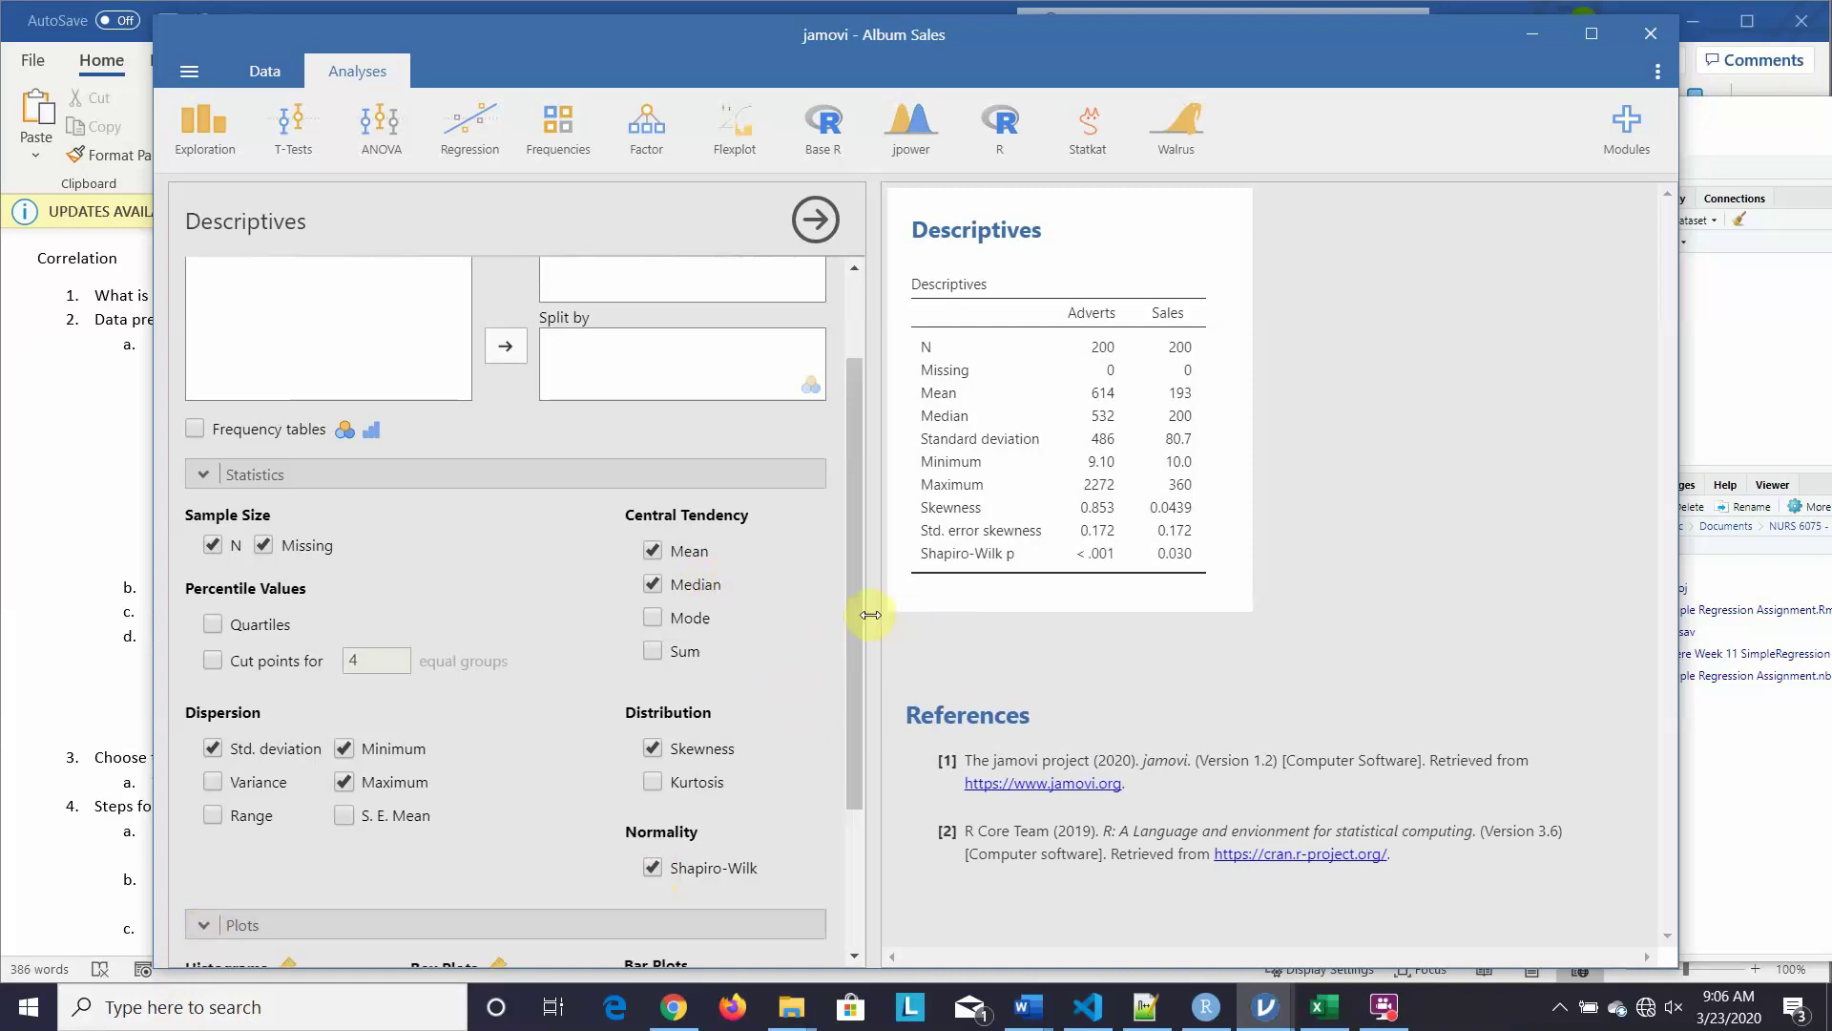
pyautogui.moveTo(851, 611); pyautogui.dragTo(865, 771)
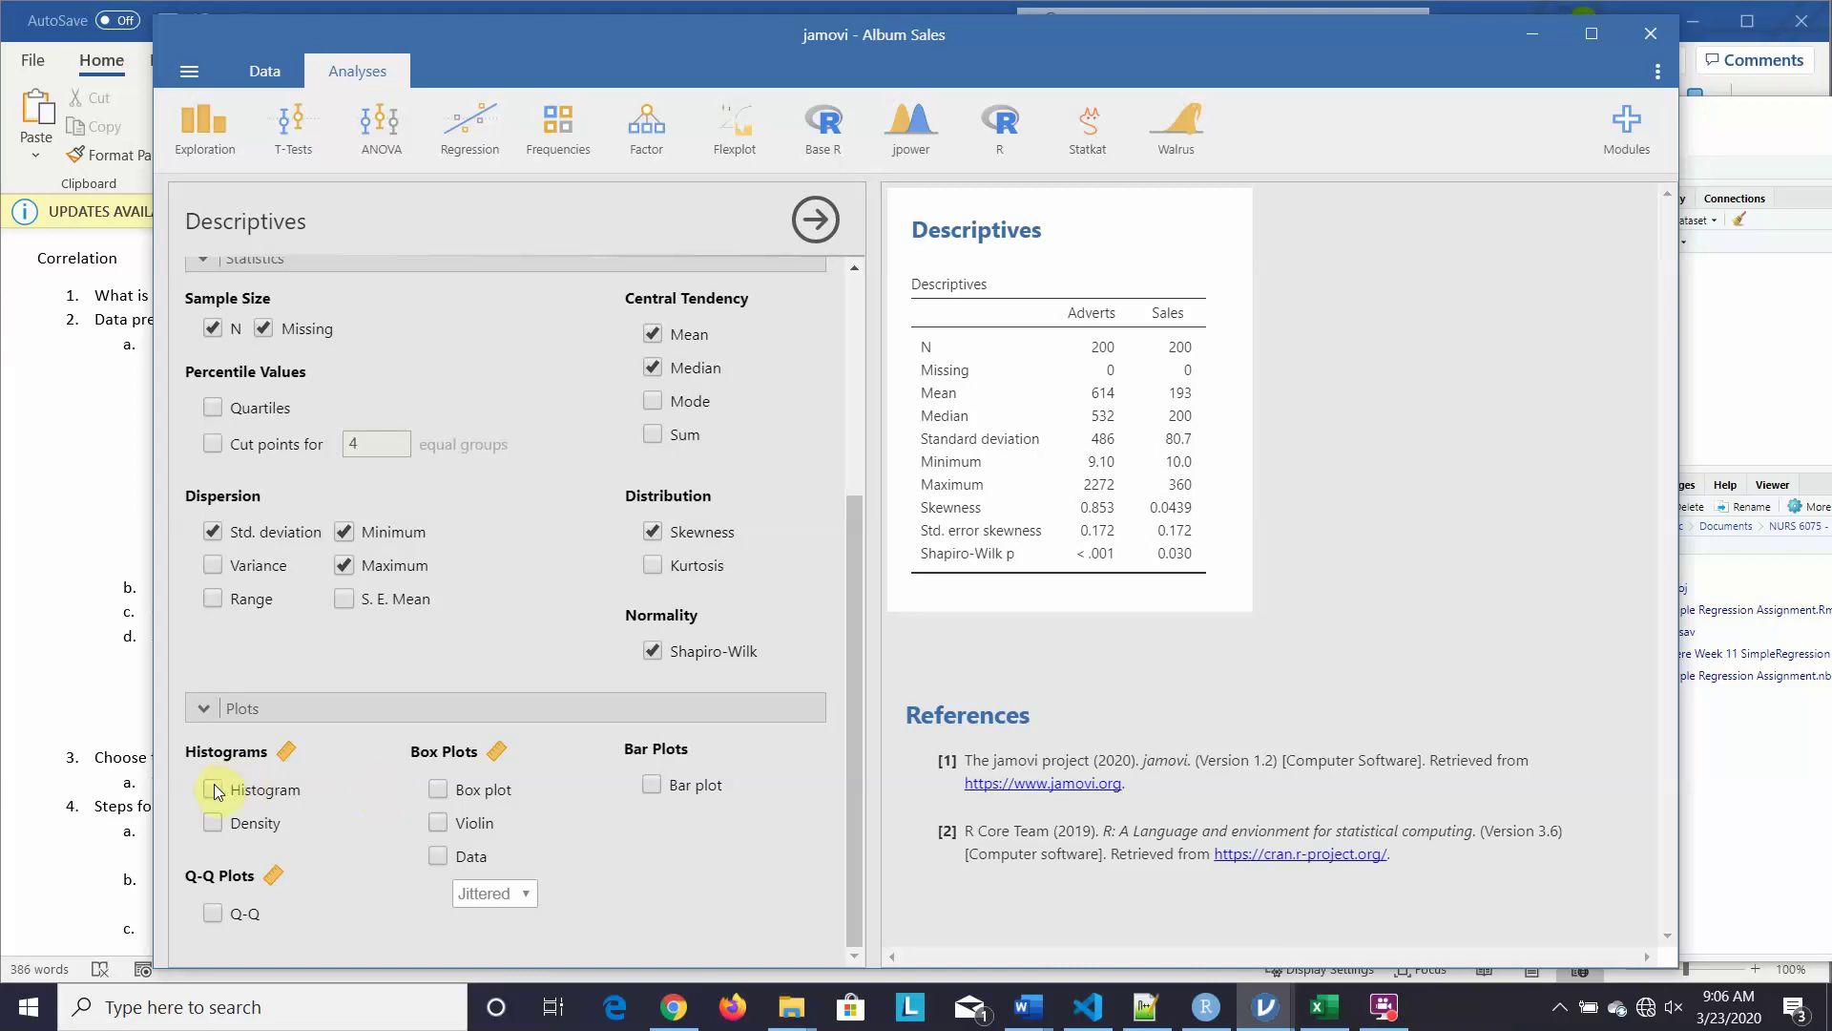
pyautogui.click(437, 789)
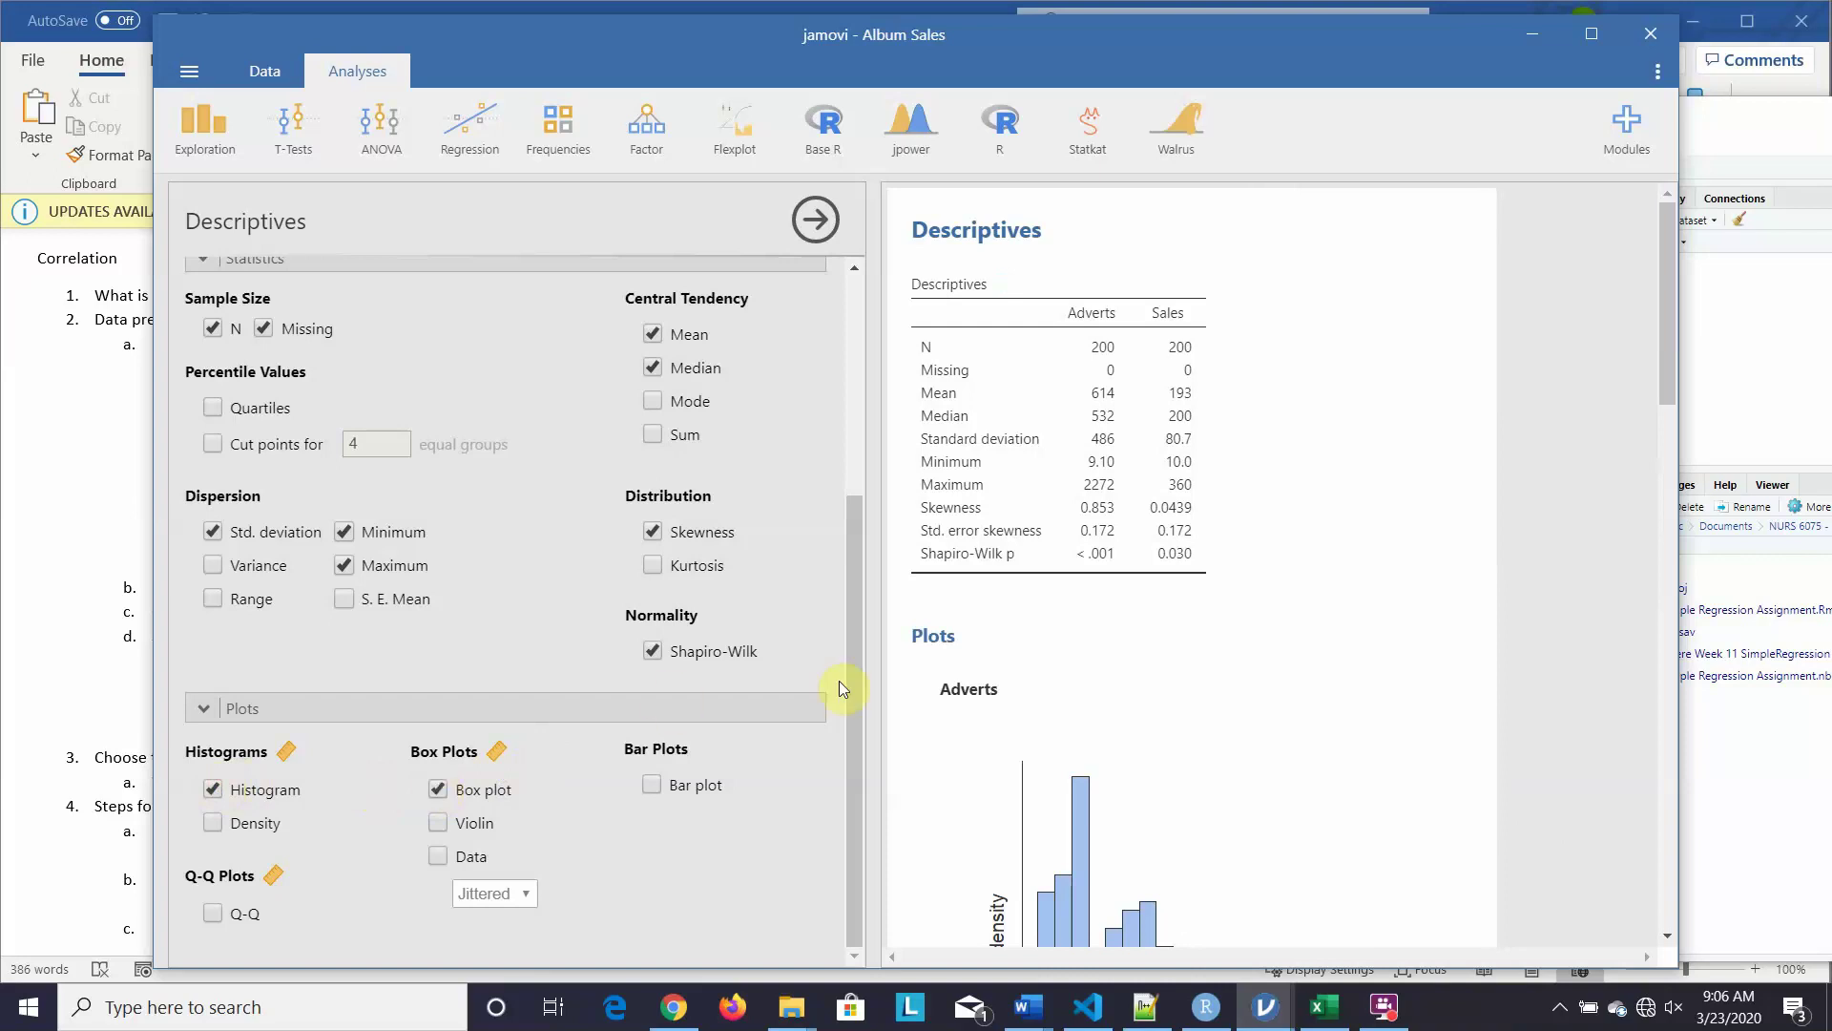
pyautogui.moveTo(850, 687); pyautogui.dragTo(902, 437)
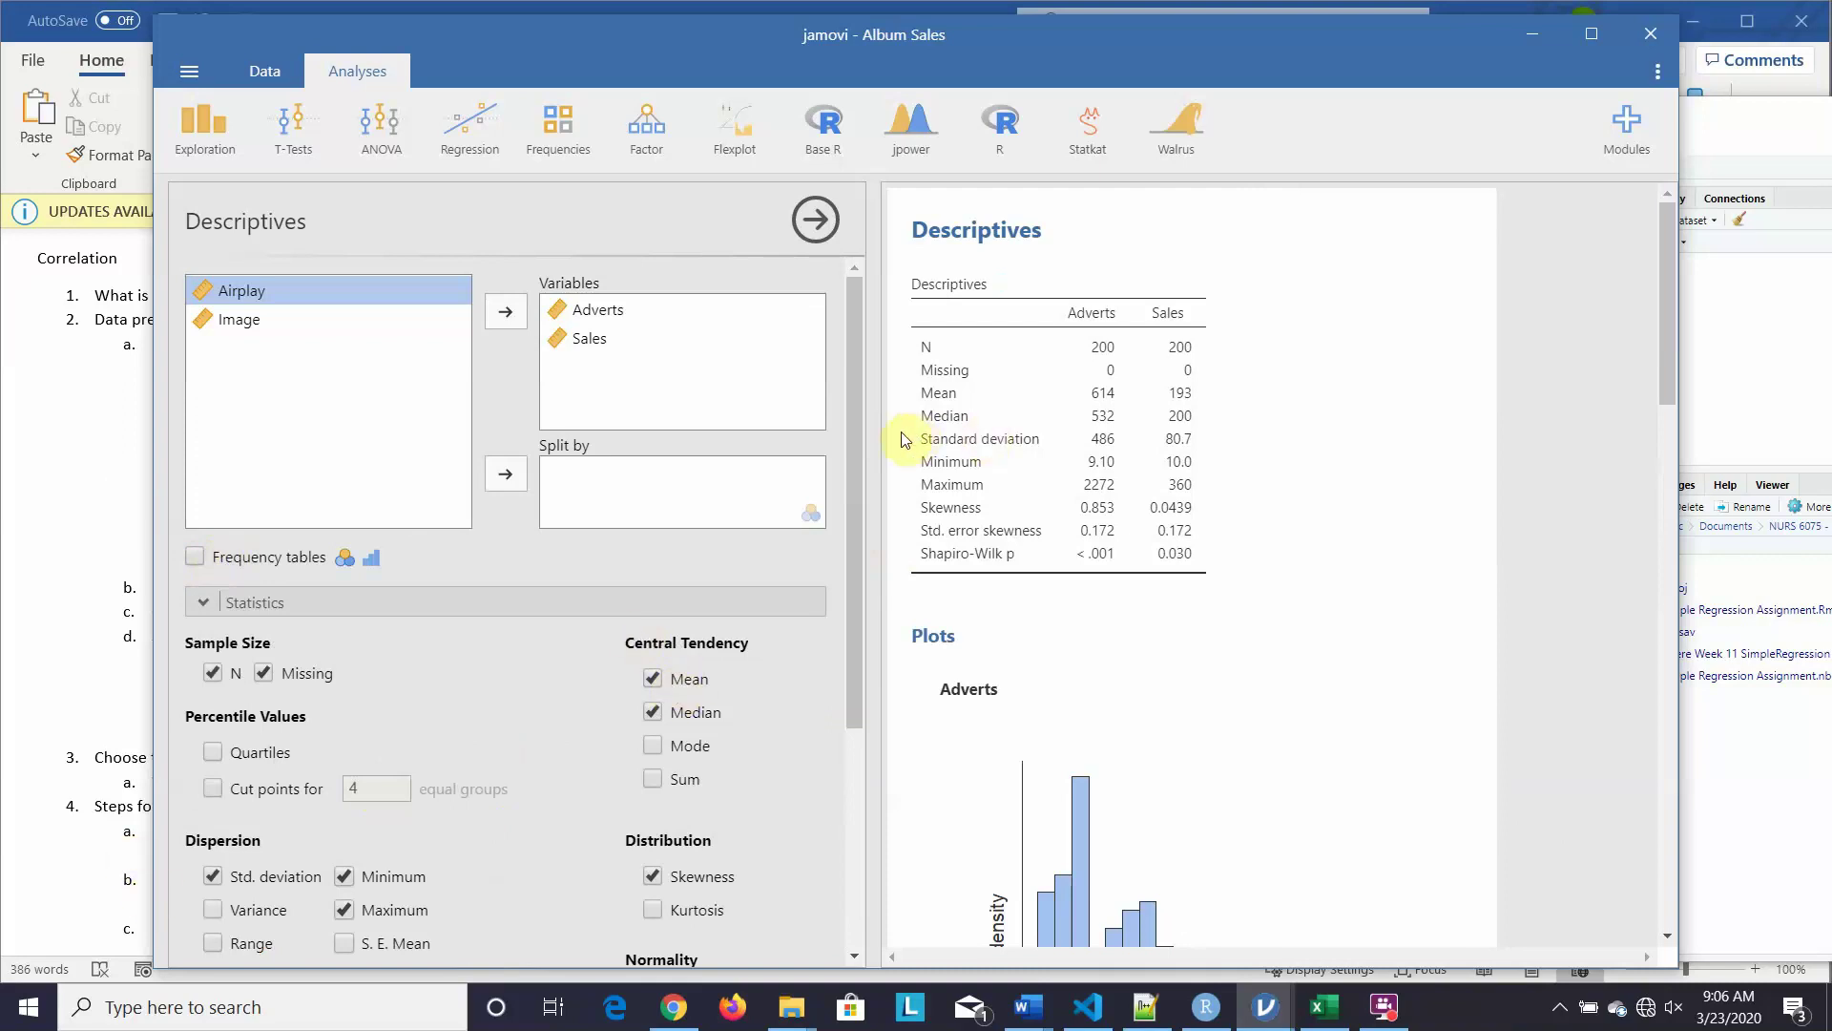
pyautogui.moveTo(851, 432); pyautogui.dragTo(869, 823)
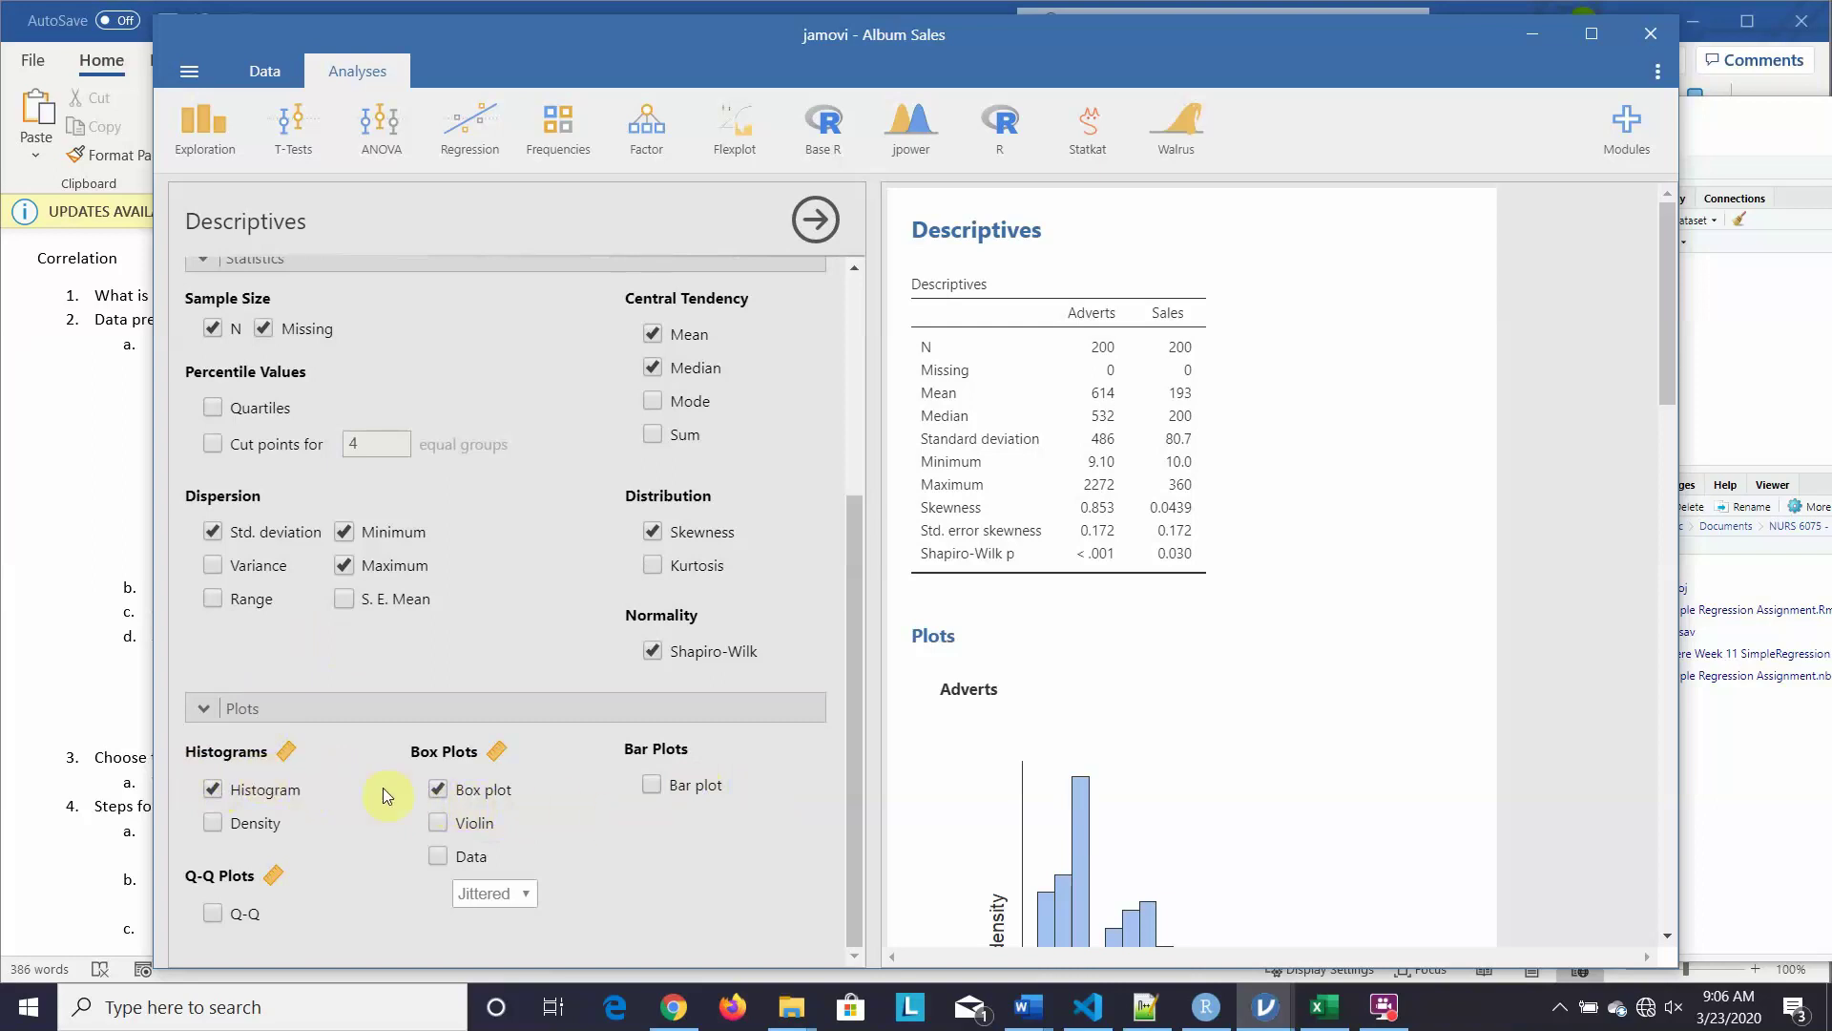
pyautogui.click(212, 915)
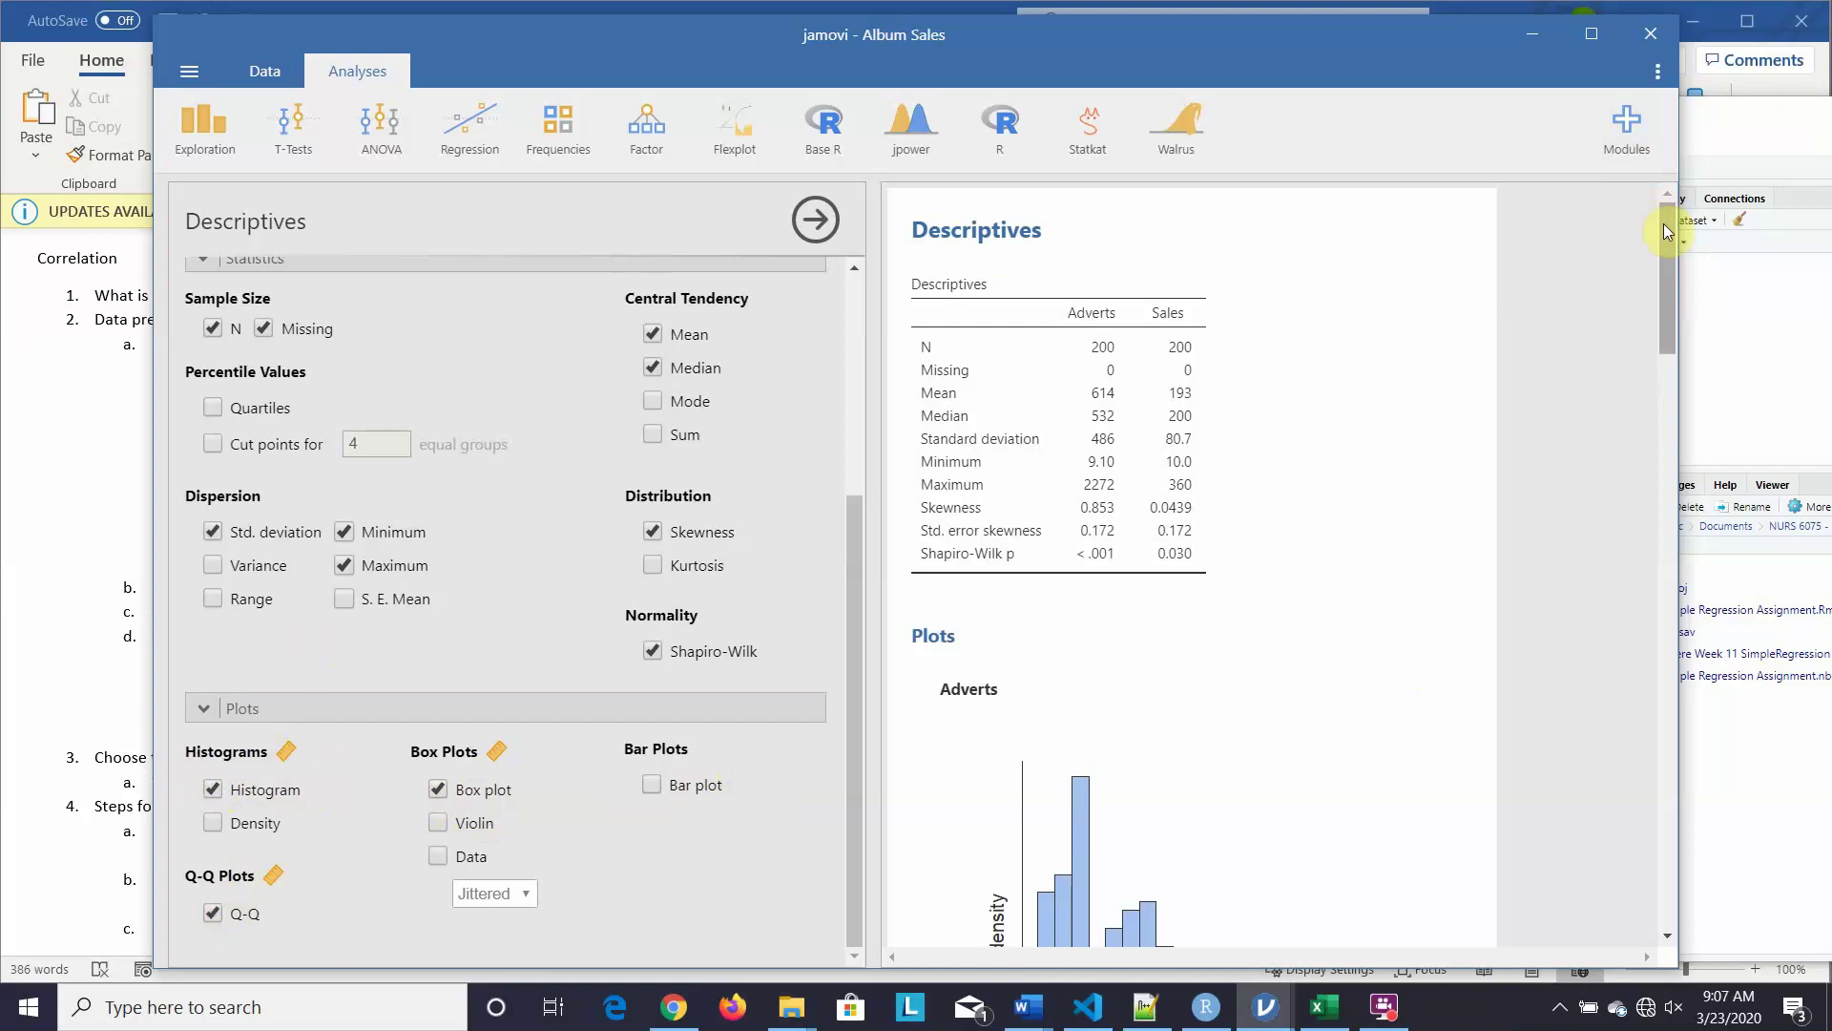
# Step: Examine the descriptive statistics, histograms, box plots and Q-Q plots of Adverts and Sales for normality and outliers
pyautogui.moveTo(1664, 224); pyautogui.dragTo(1664, 231)
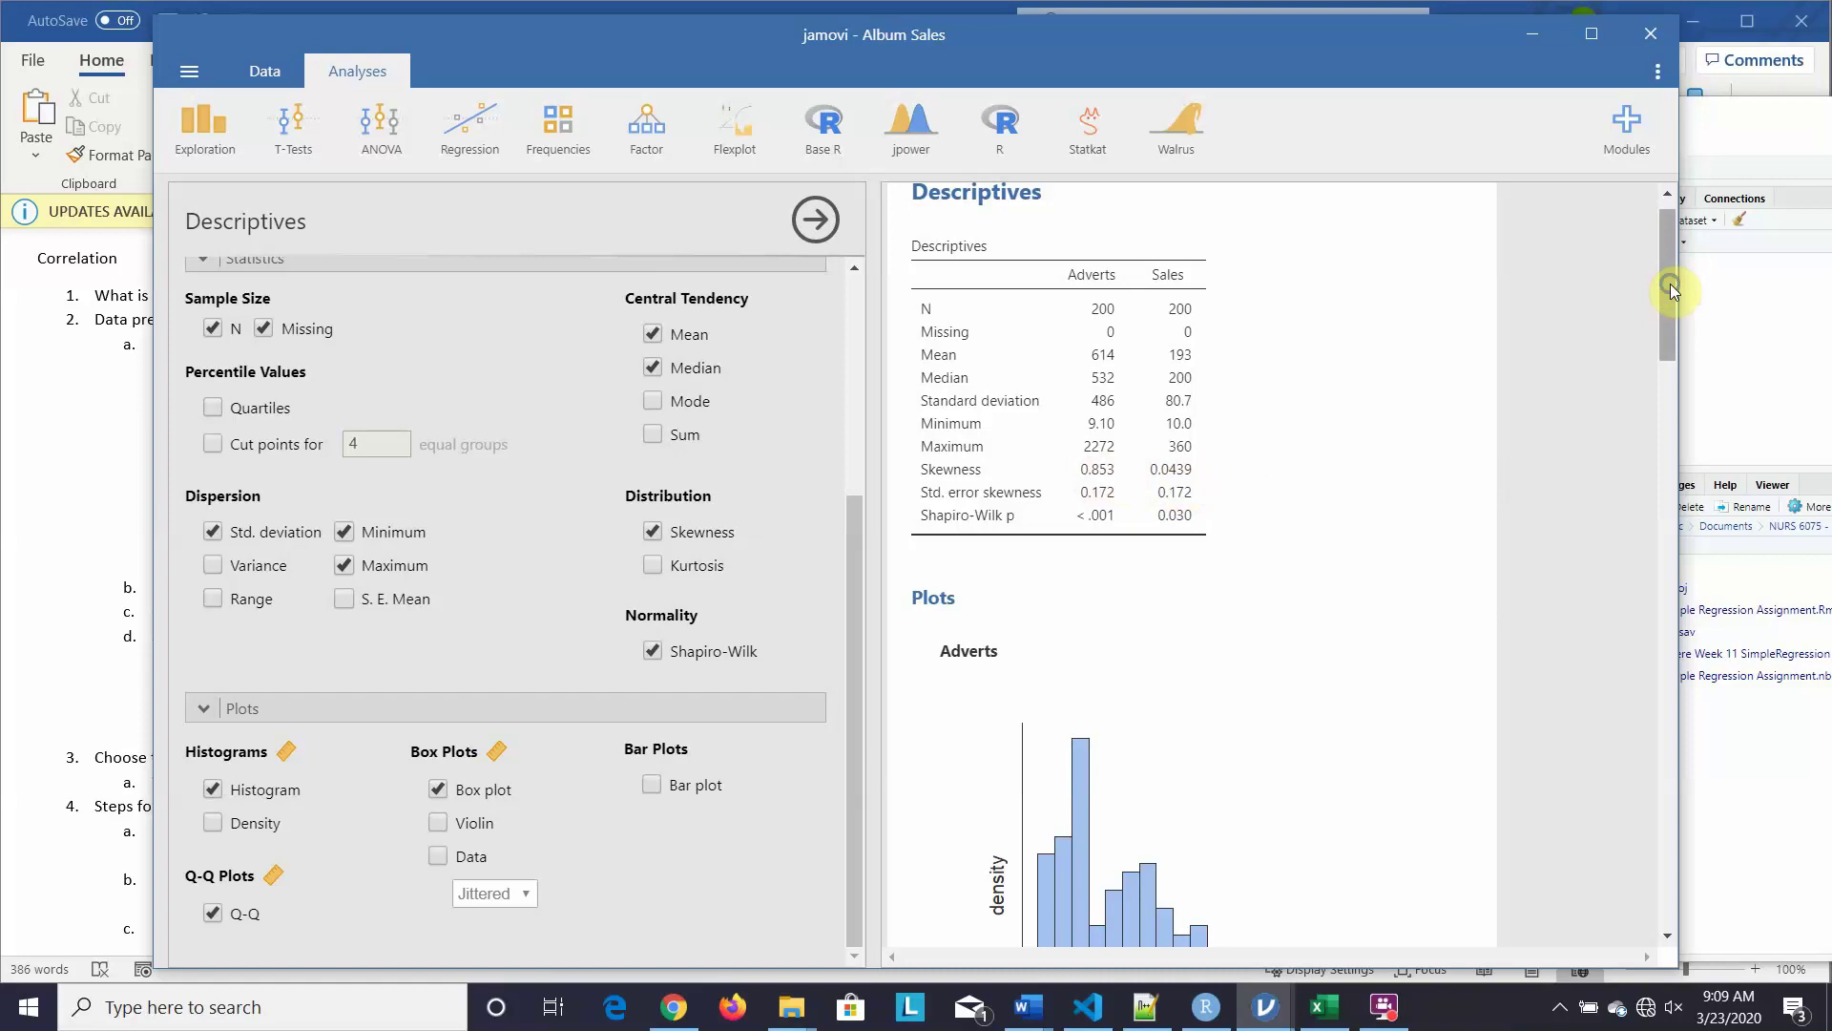
pyautogui.rightClick(1669, 336)
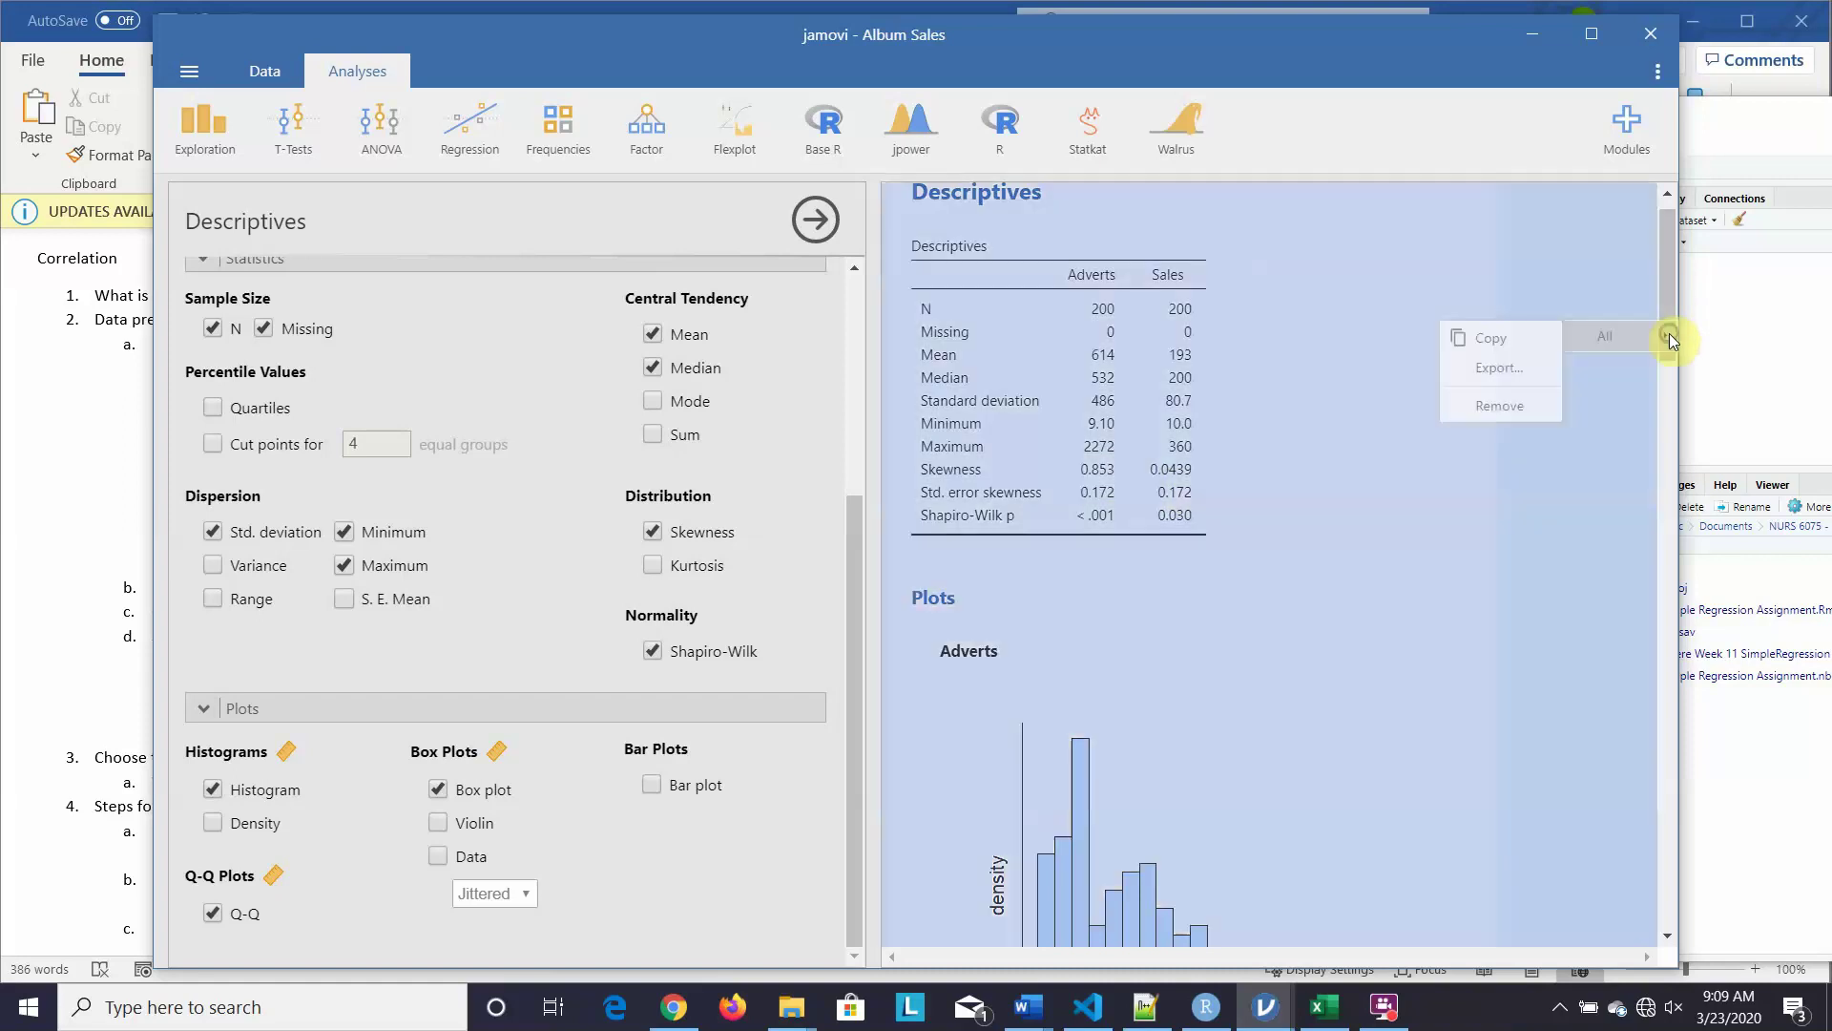
pyautogui.click(1571, 267)
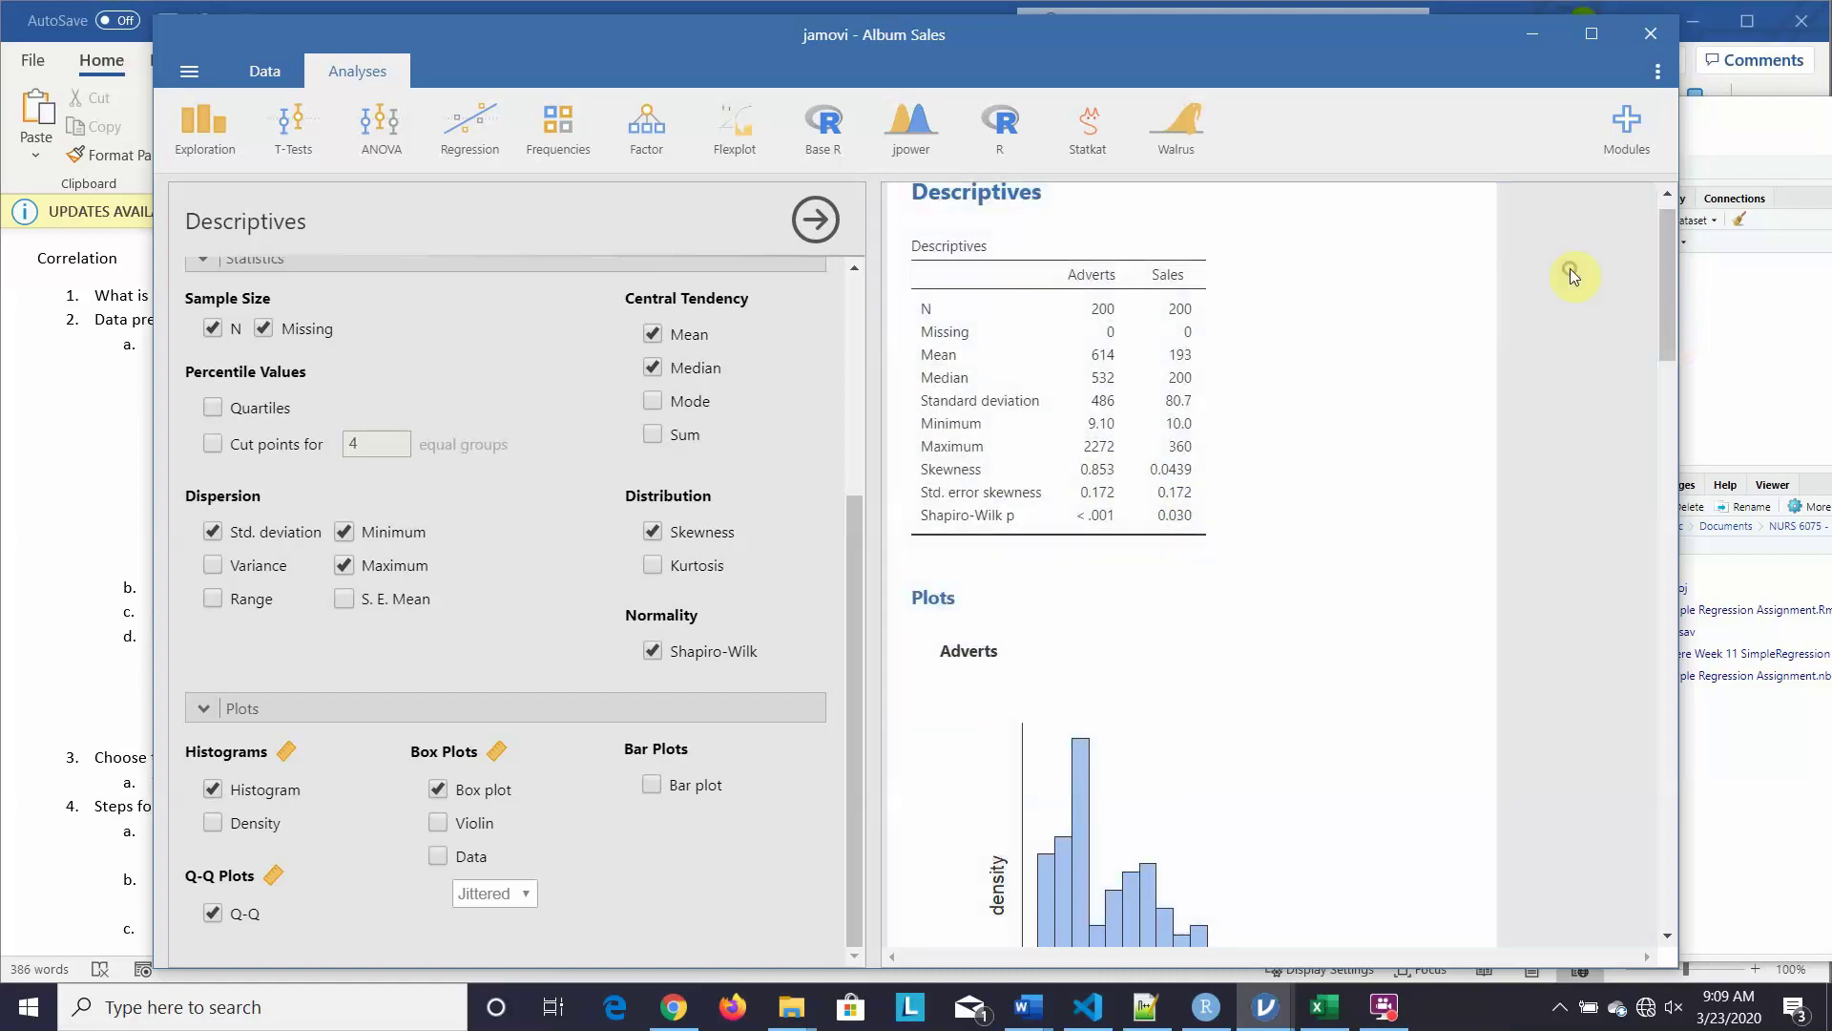
pyautogui.click(1664, 318)
pyautogui.moveTo(1665, 318)
pyautogui.mouseDown()
pyautogui.moveTo(1664, 336)
pyautogui.moveTo(1665, 315)
pyautogui.mouseUp()
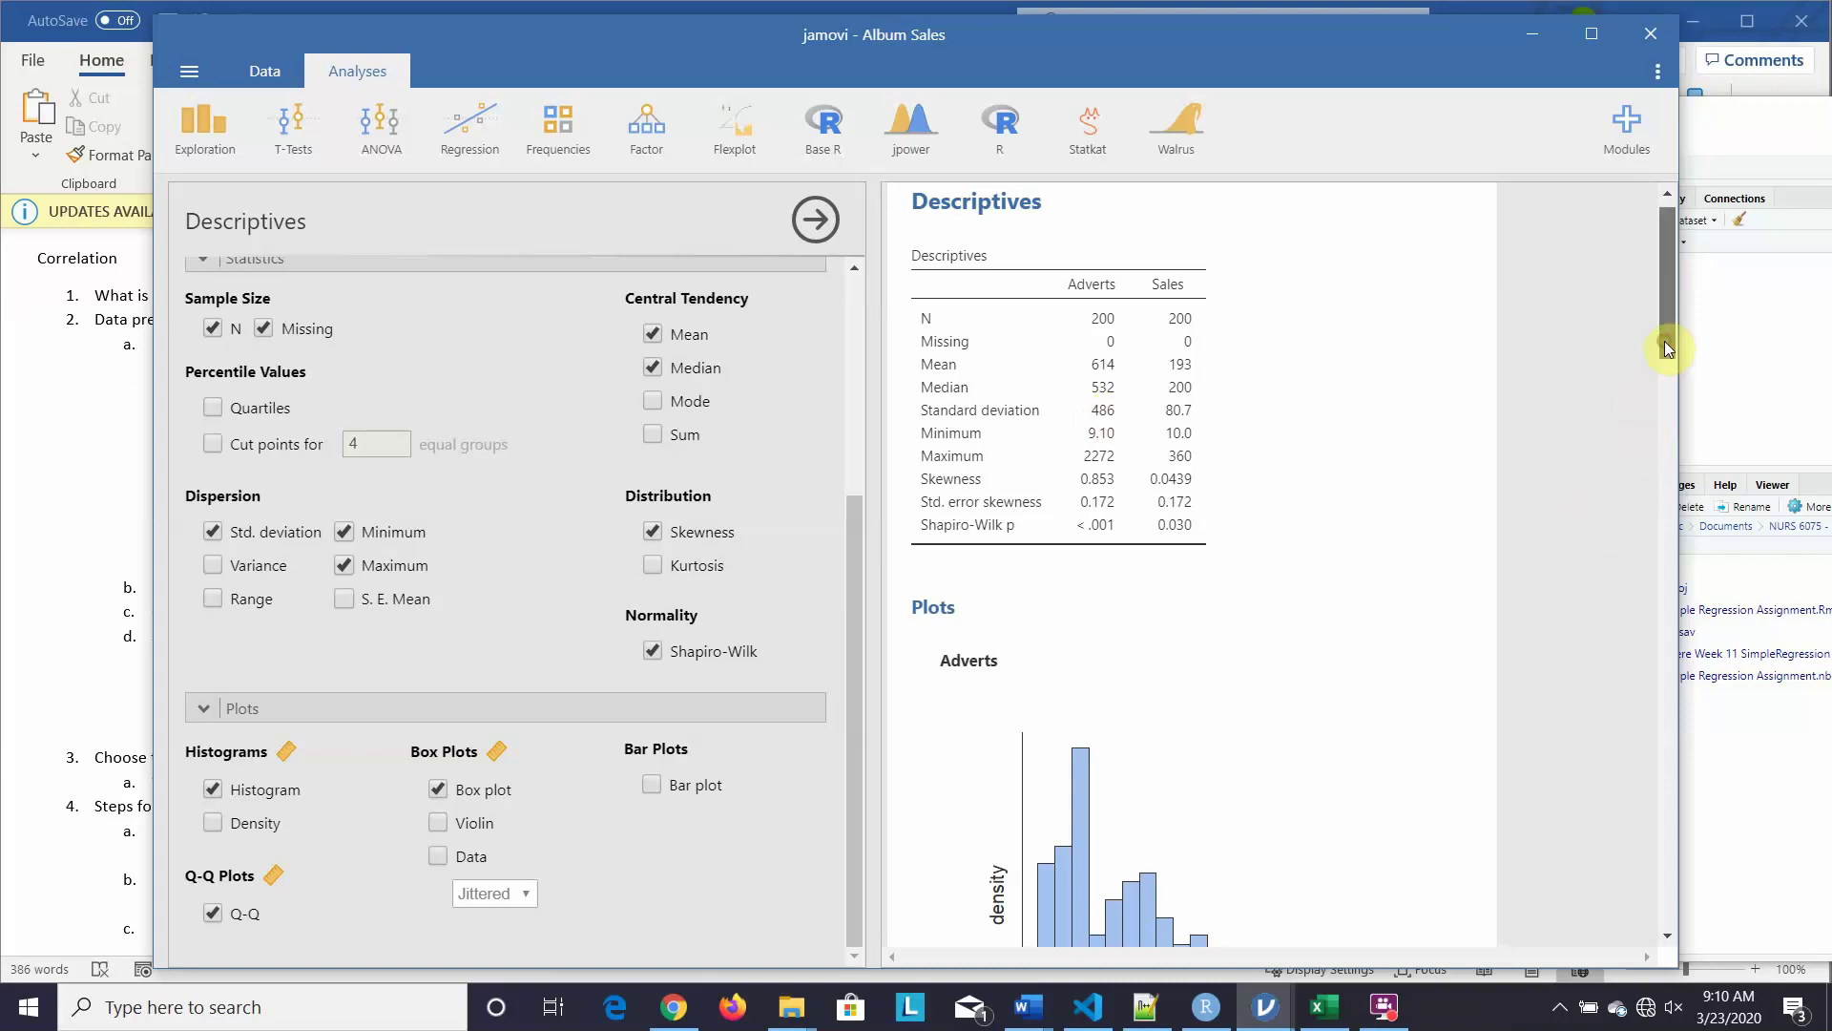
pyautogui.scroll(-1, 1665, 363)
pyautogui.scroll(-2, 1667, 370)
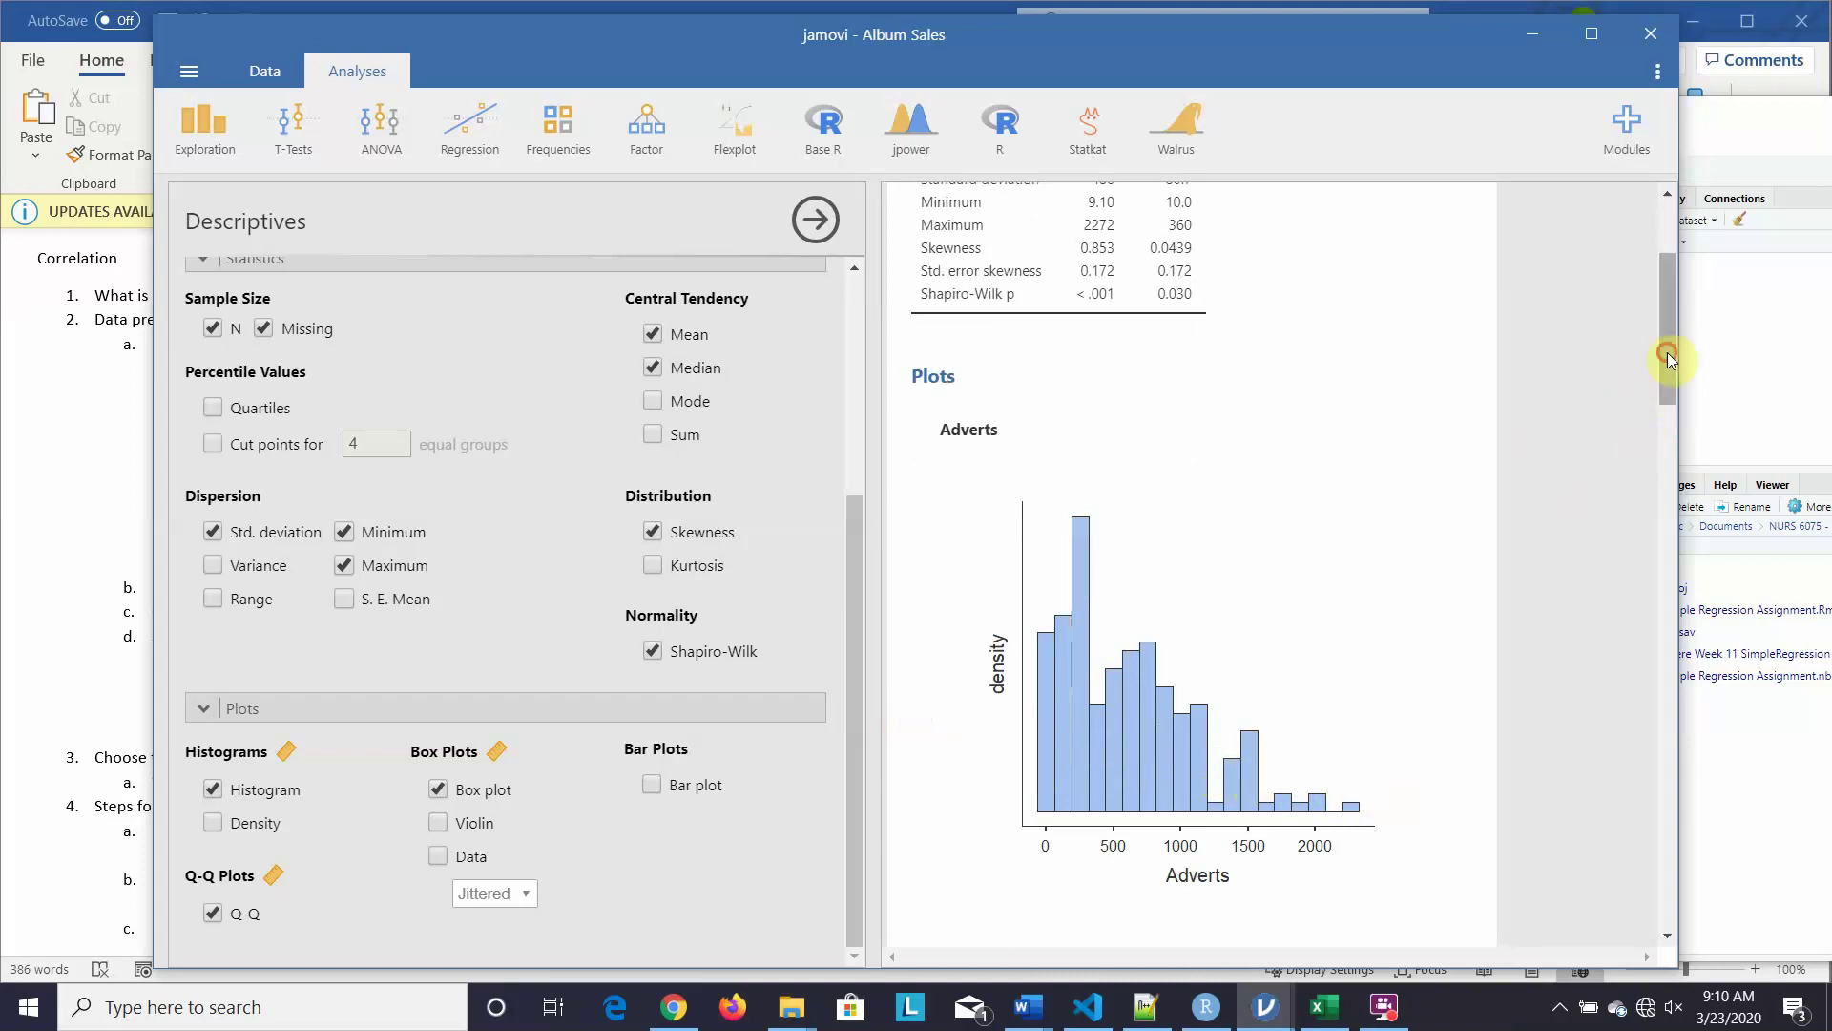
pyautogui.moveTo(1668, 352); pyautogui.dragTo(1676, 448)
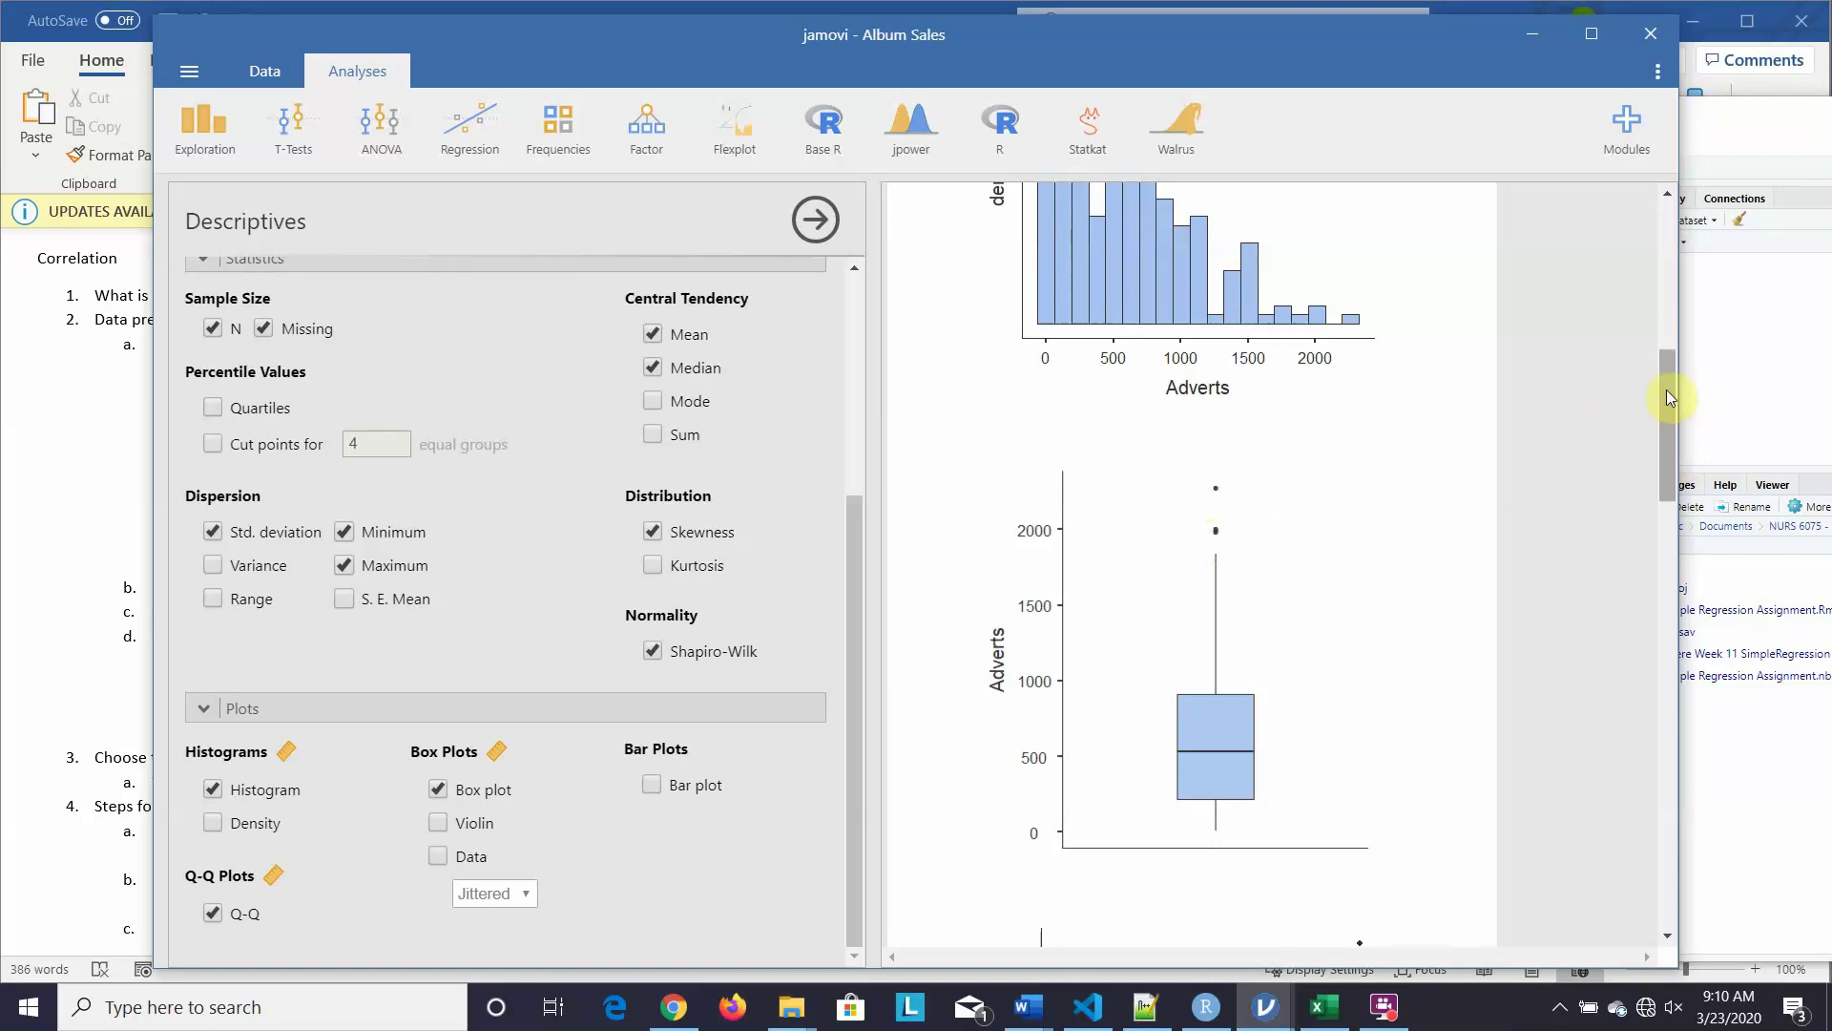
pyautogui.moveTo(1667, 391); pyautogui.dragTo(1686, 483)
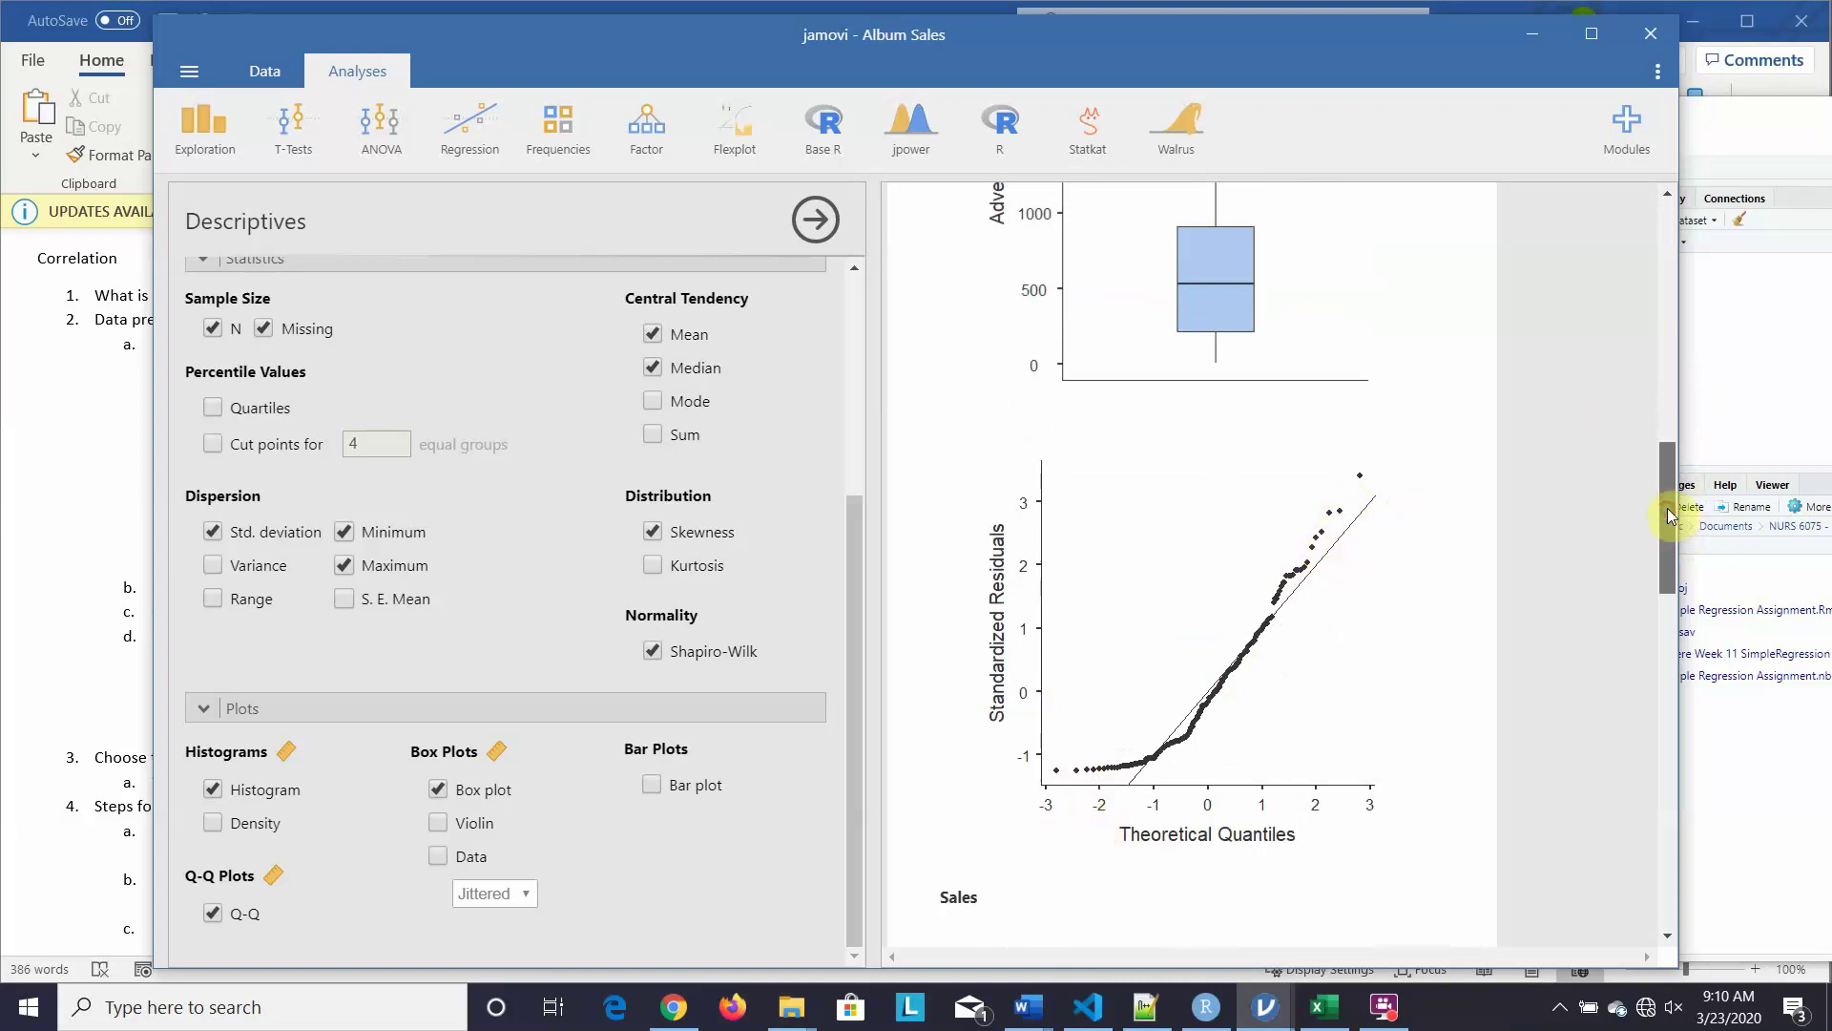
pyautogui.moveTo(1668, 507); pyautogui.dragTo(1687, 800)
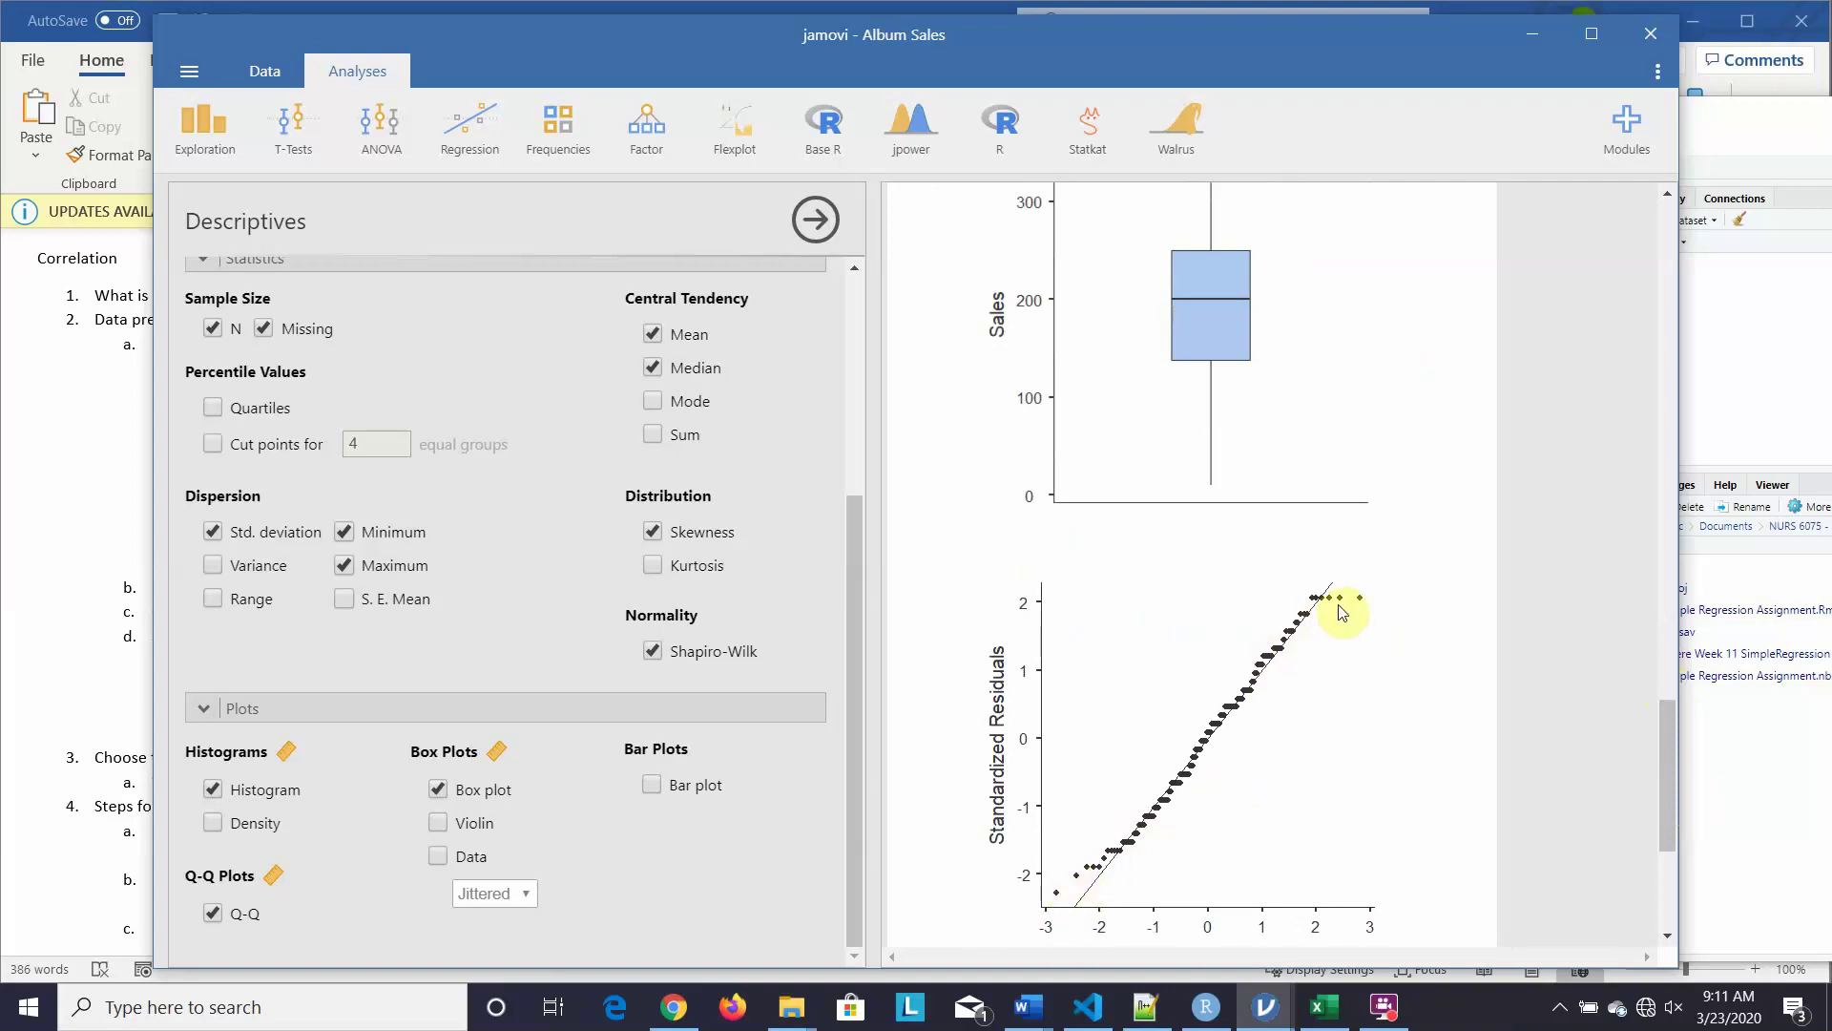
pyautogui.moveTo(1668, 723); pyautogui.dragTo(1665, 220)
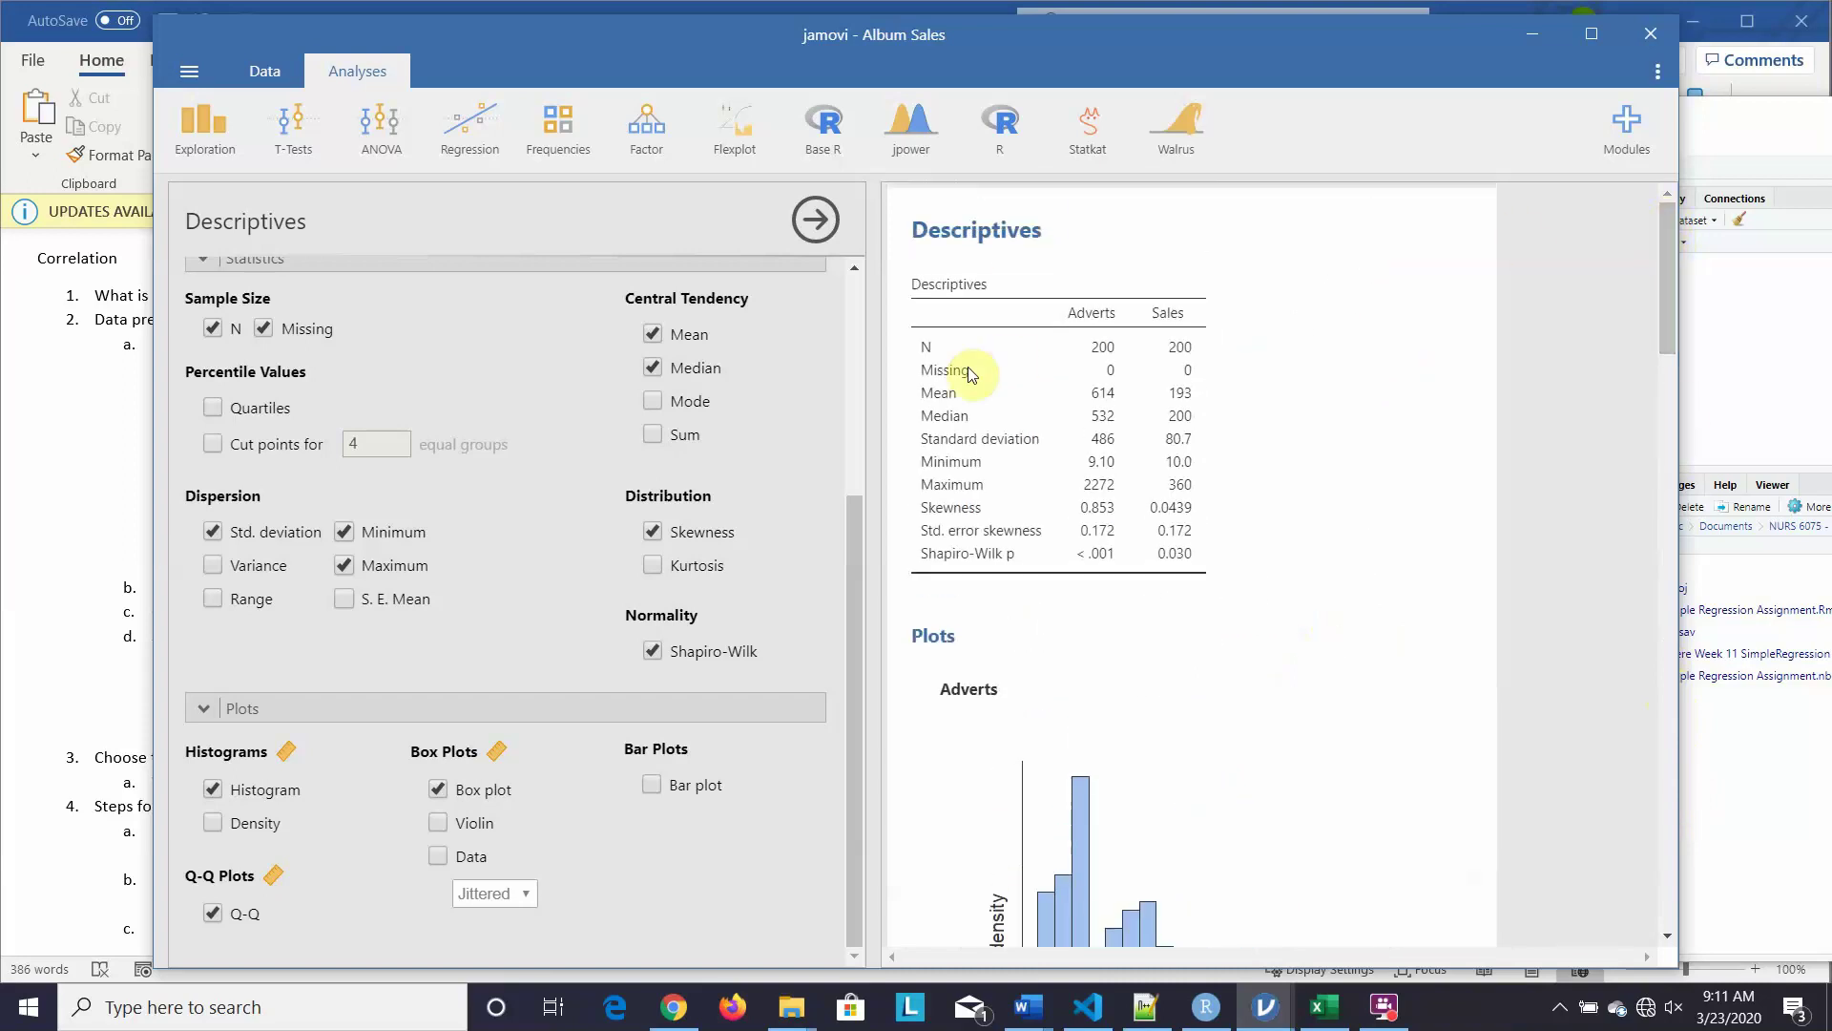
# Step: Run Statkat's Relationships, Prediction, and Group Comparisons with Sales as dependent and Adverts as independent variable, and read its recommended method and scatter plot
pyautogui.click(1019, 149)
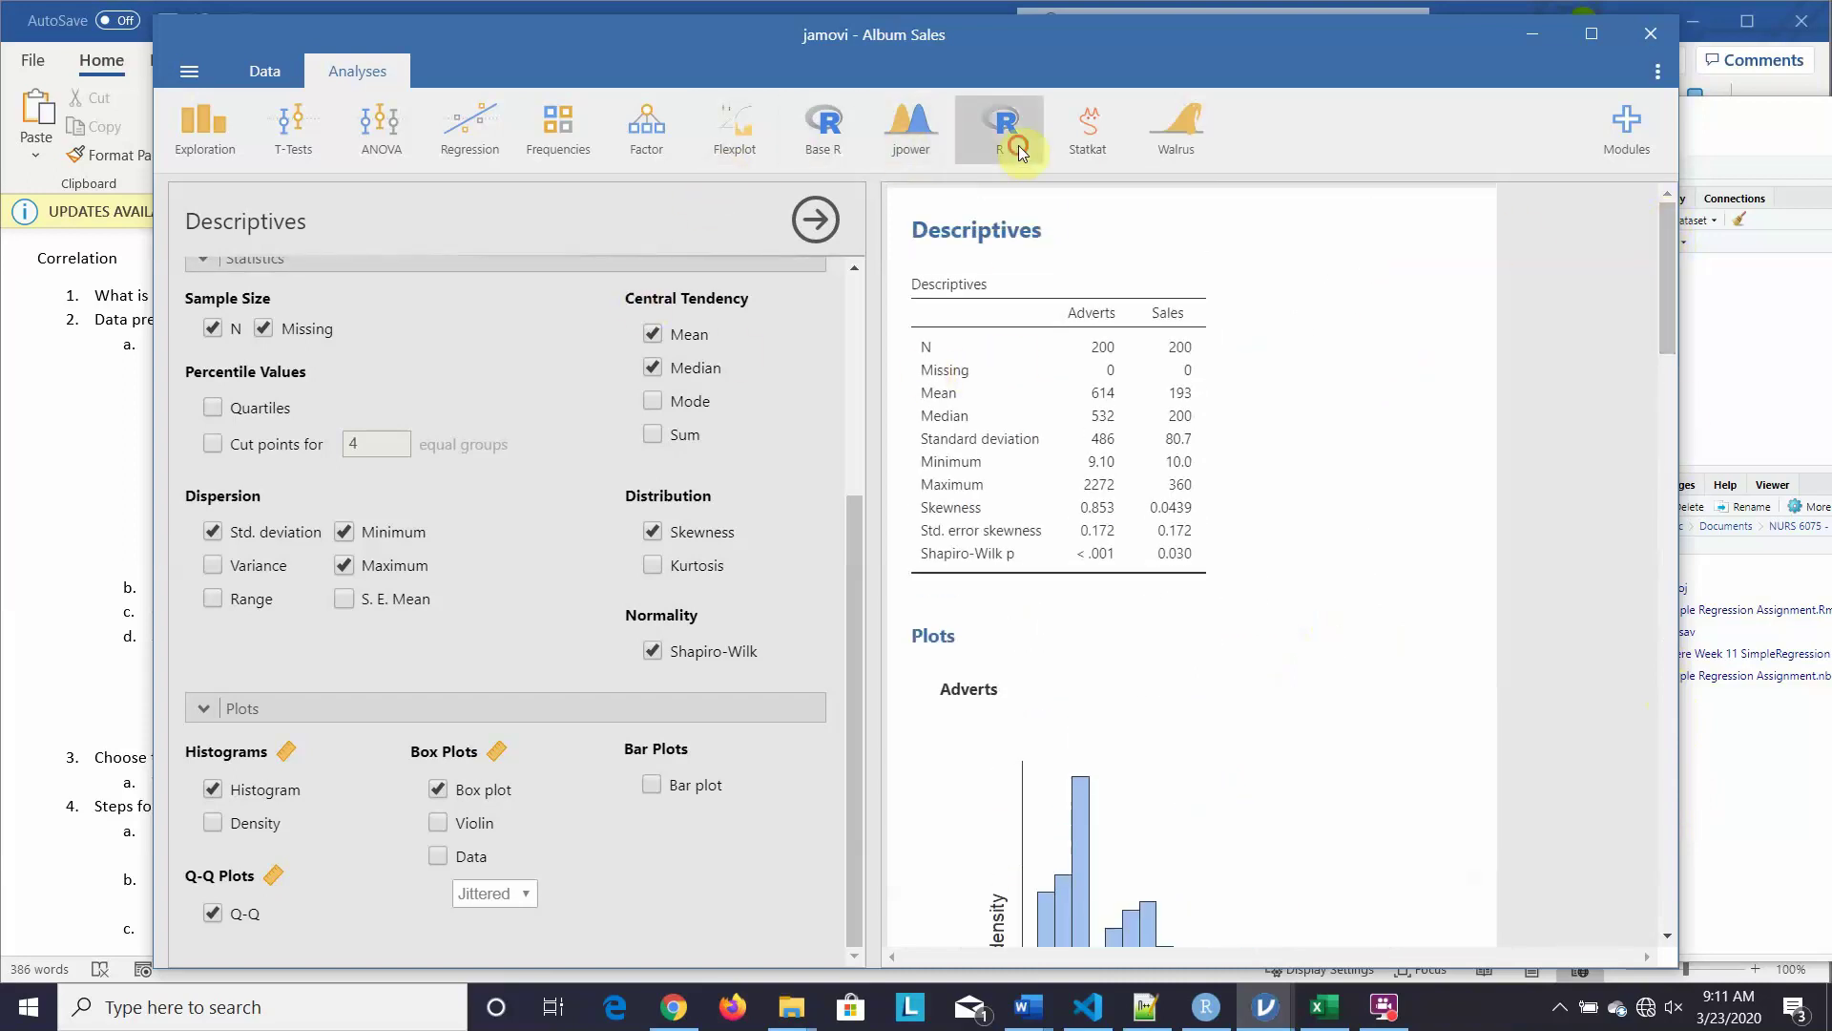
pyautogui.click(1071, 143)
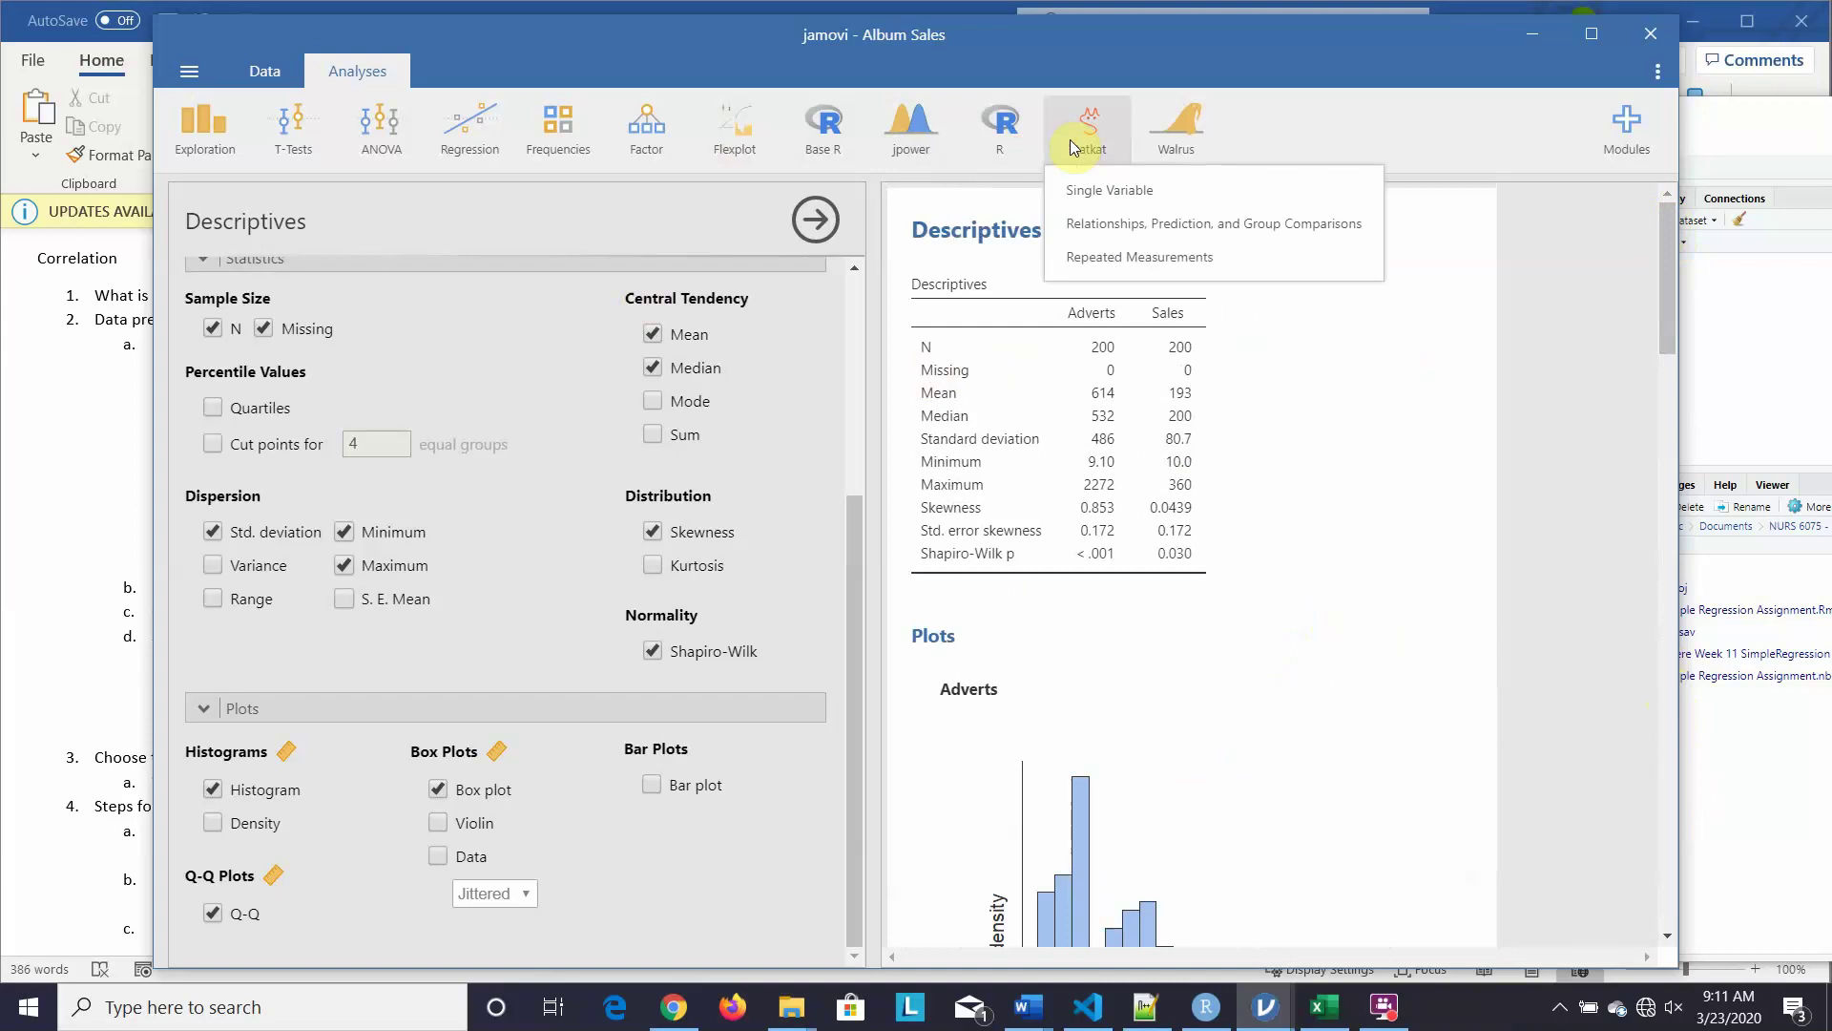
pyautogui.click(1190, 223)
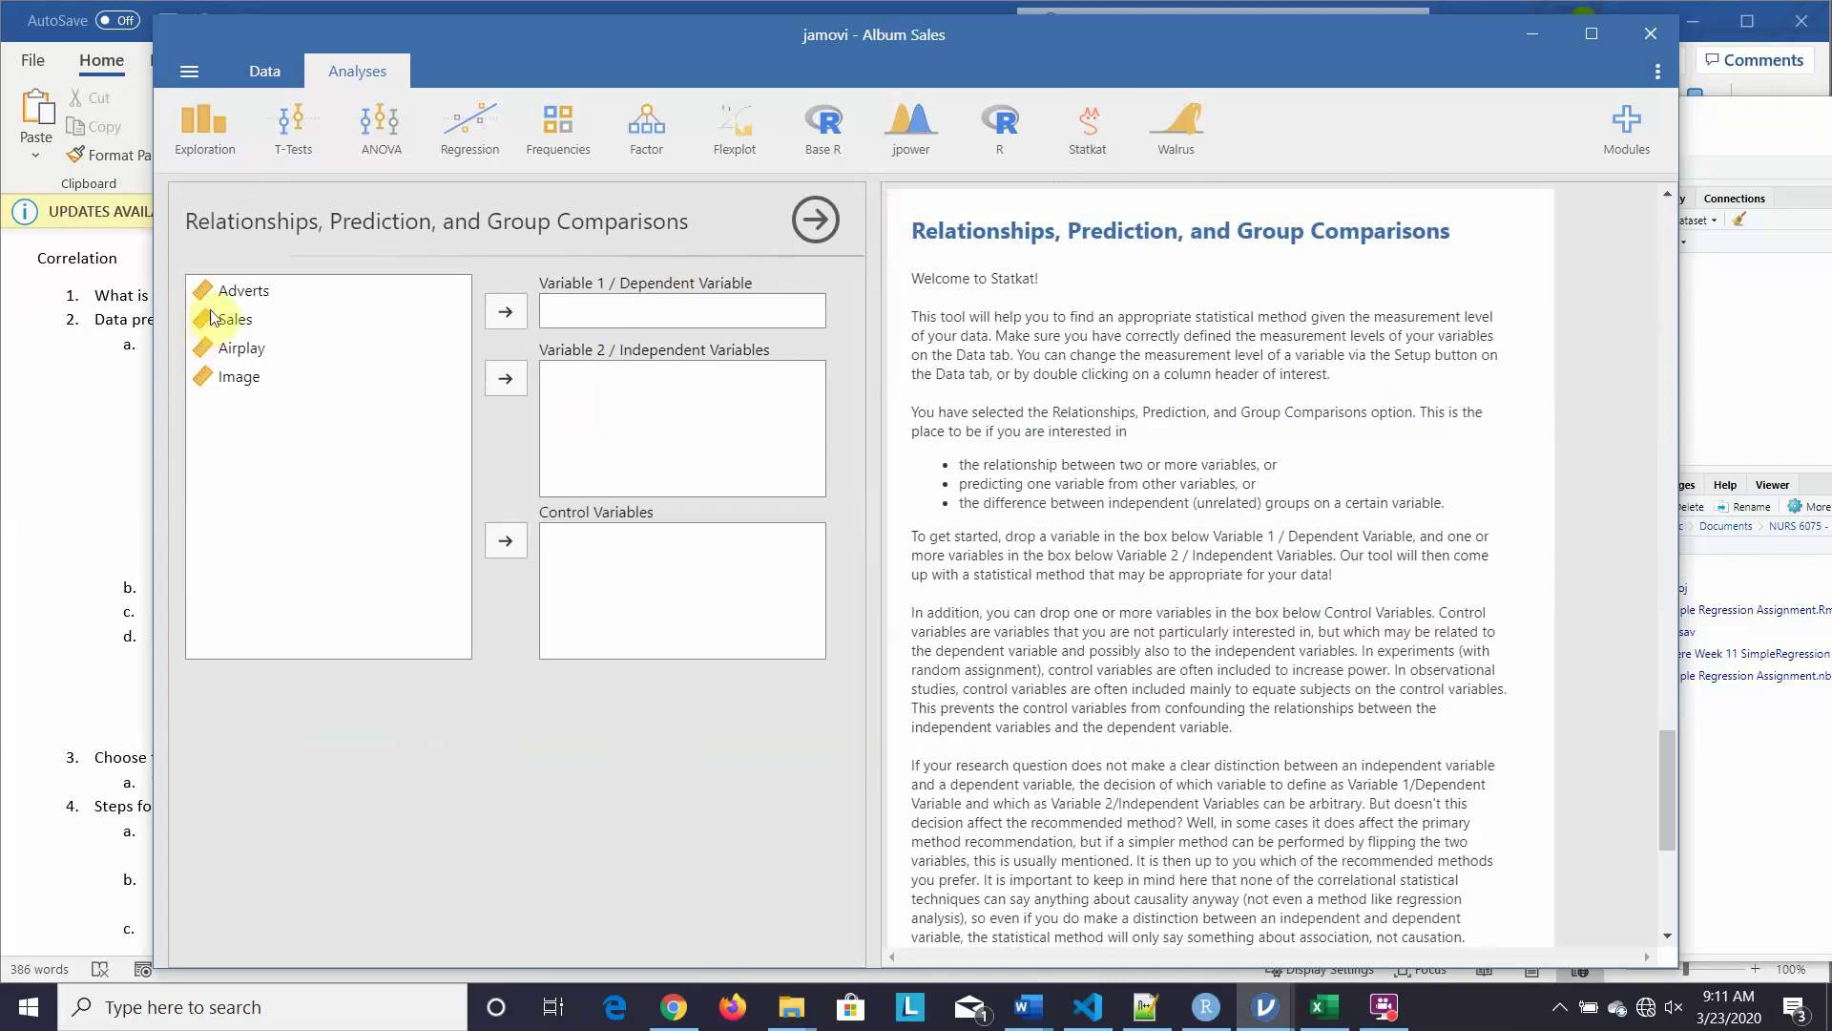
pyautogui.click(238, 321)
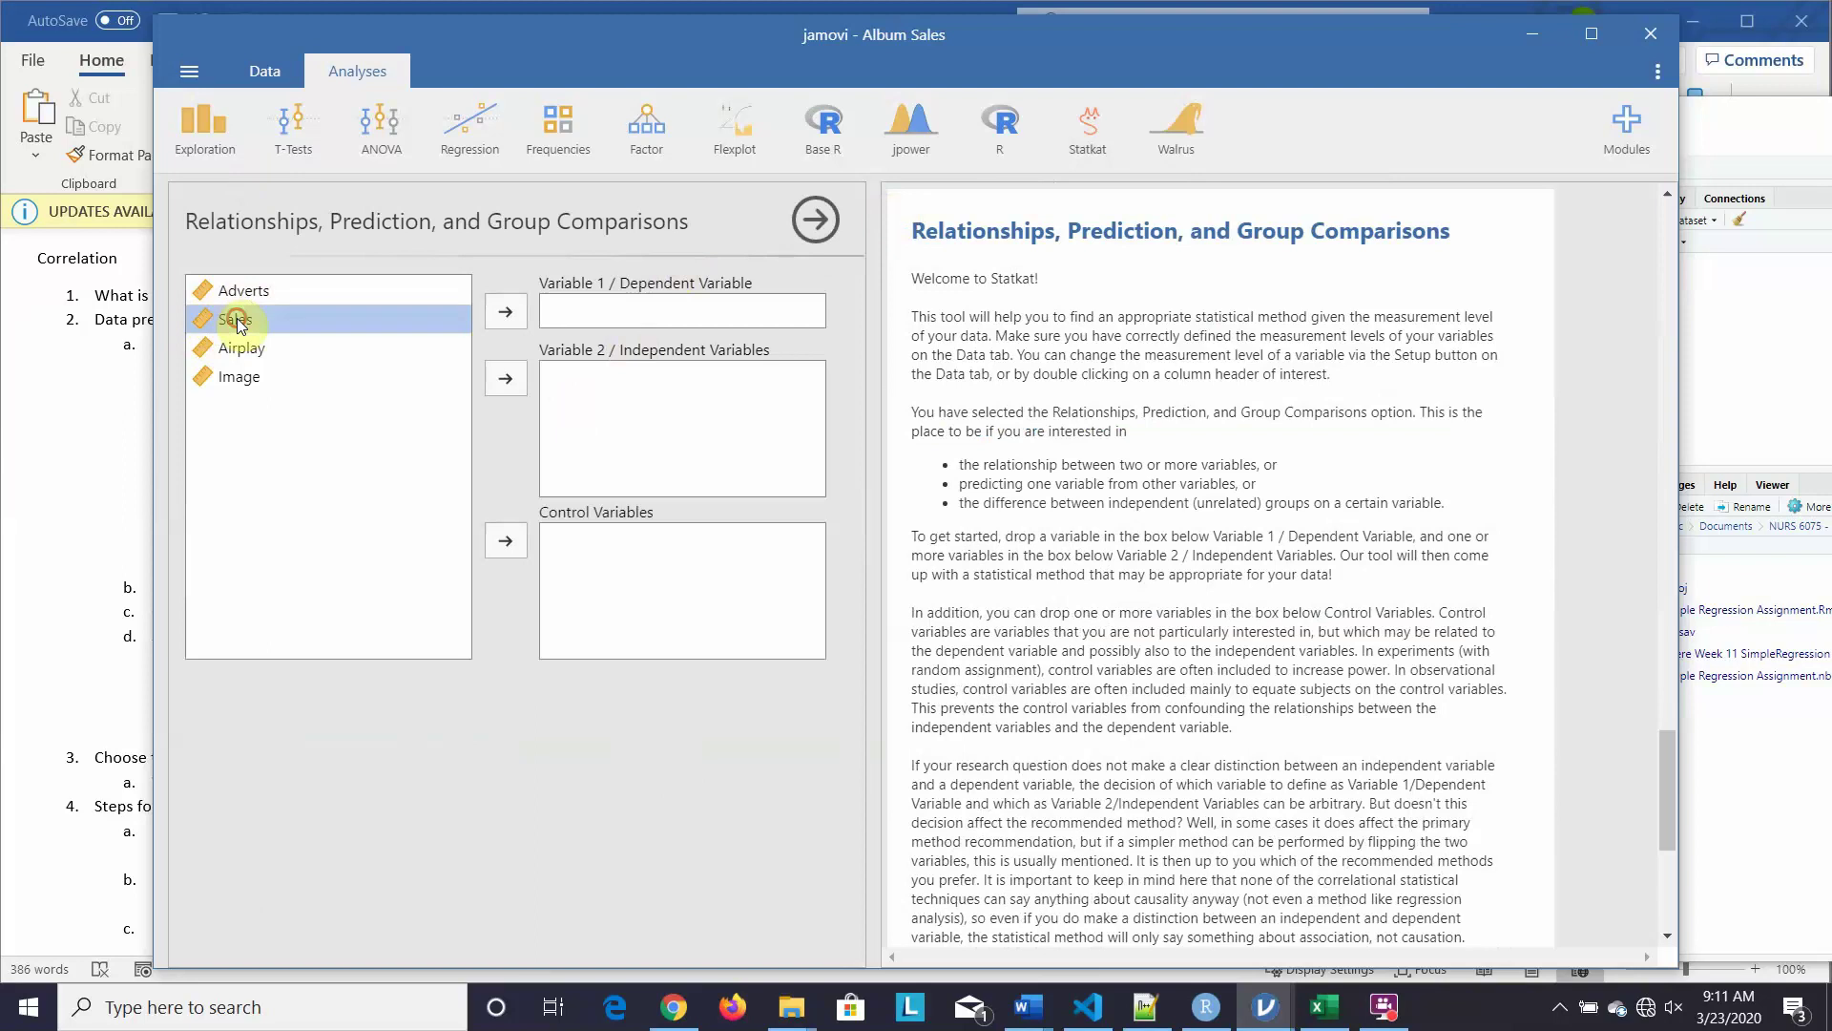
pyautogui.click(504, 313)
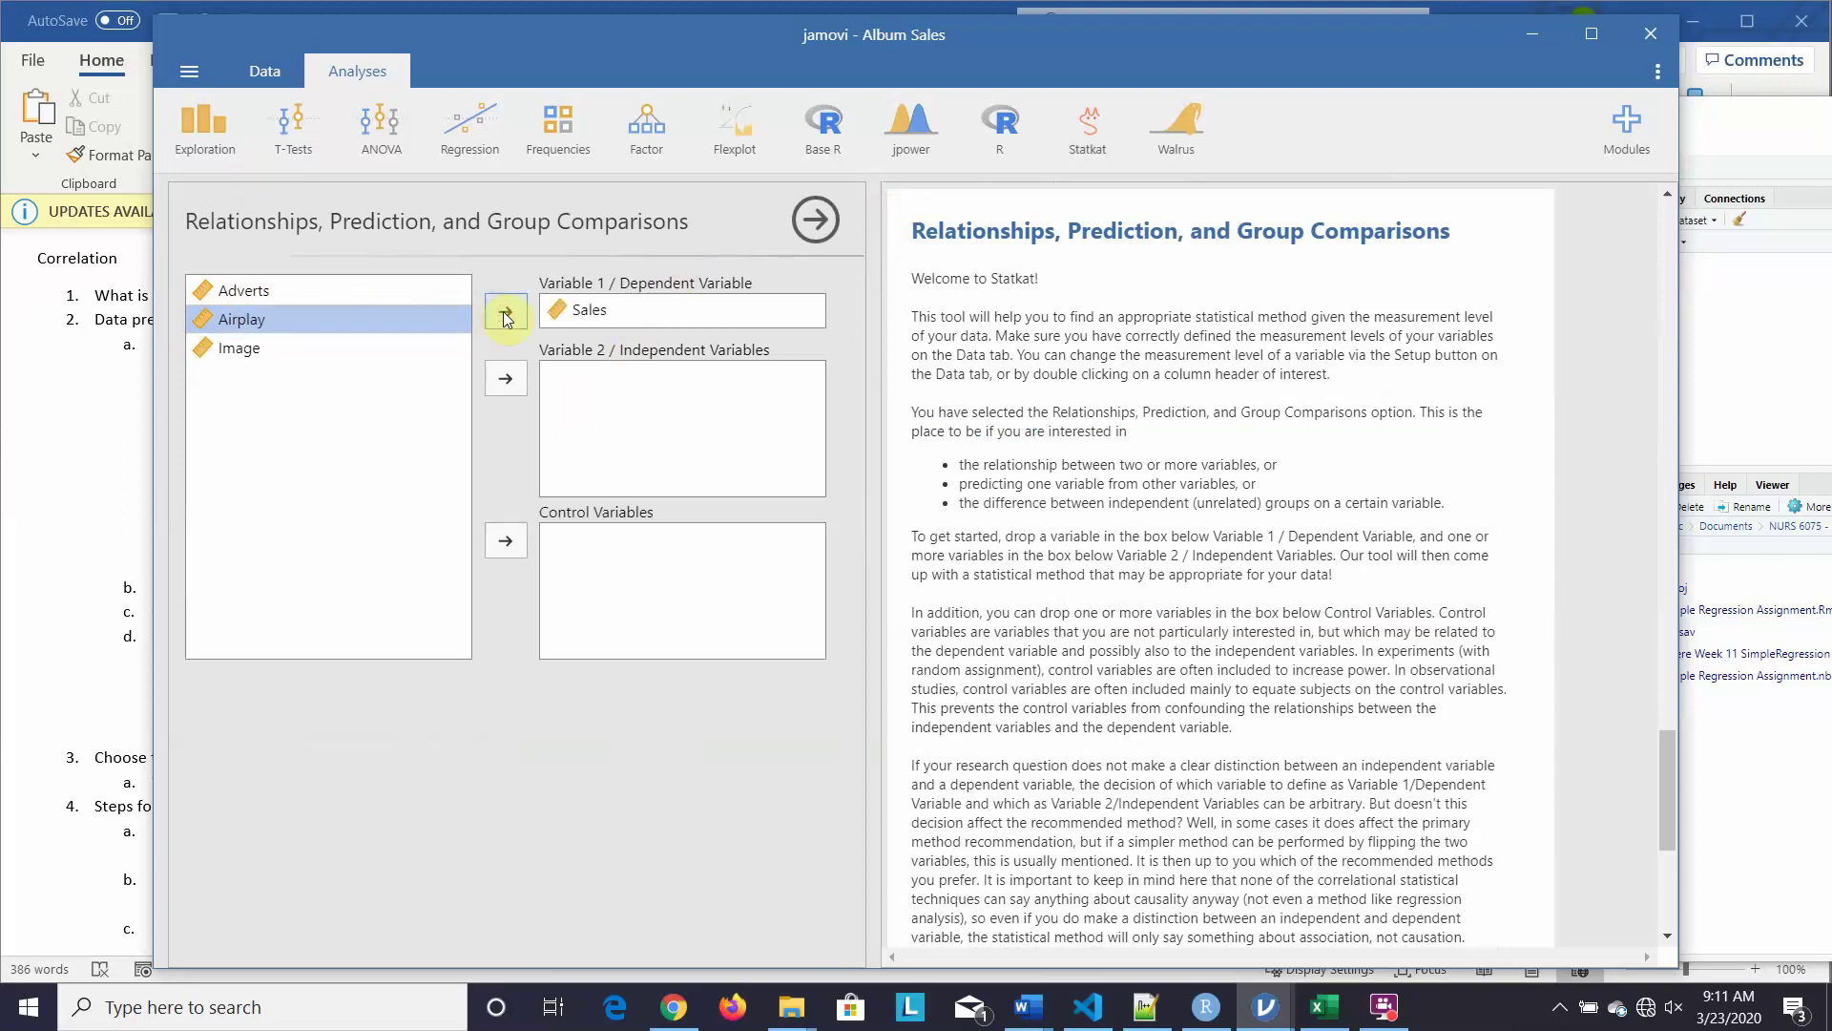
pyautogui.click(233, 289)
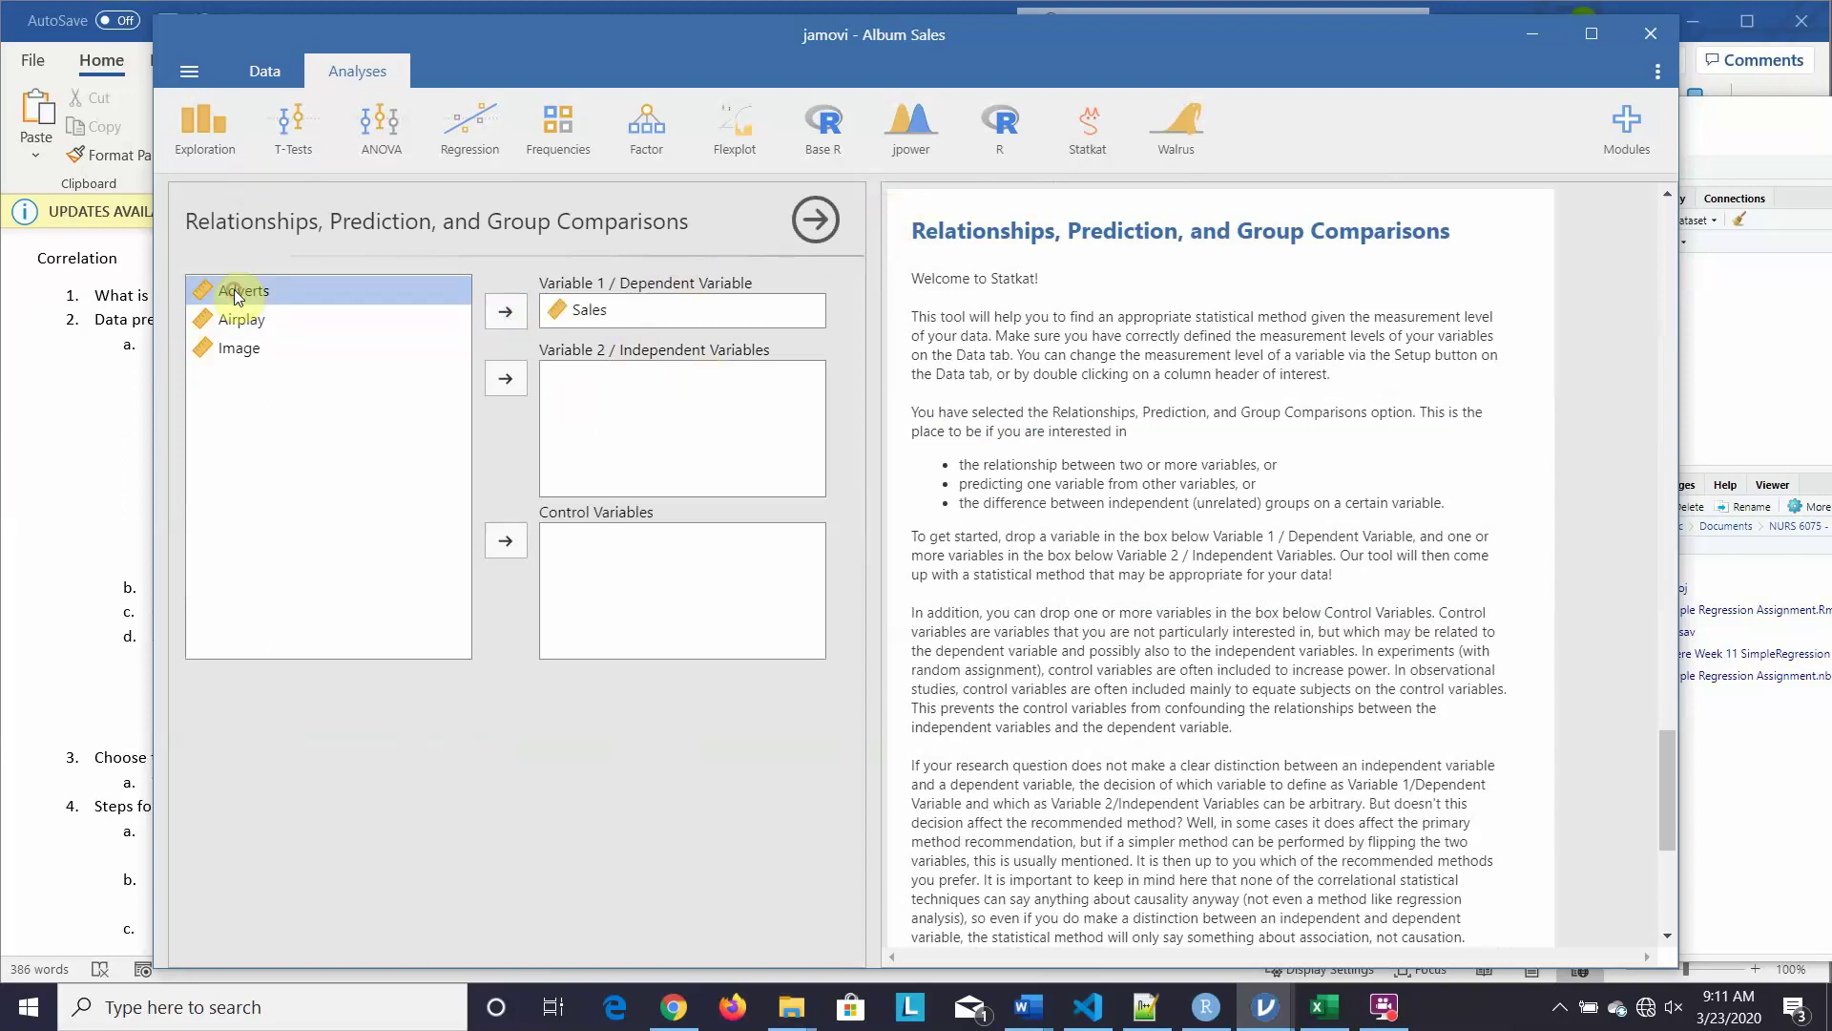
pyautogui.click(513, 378)
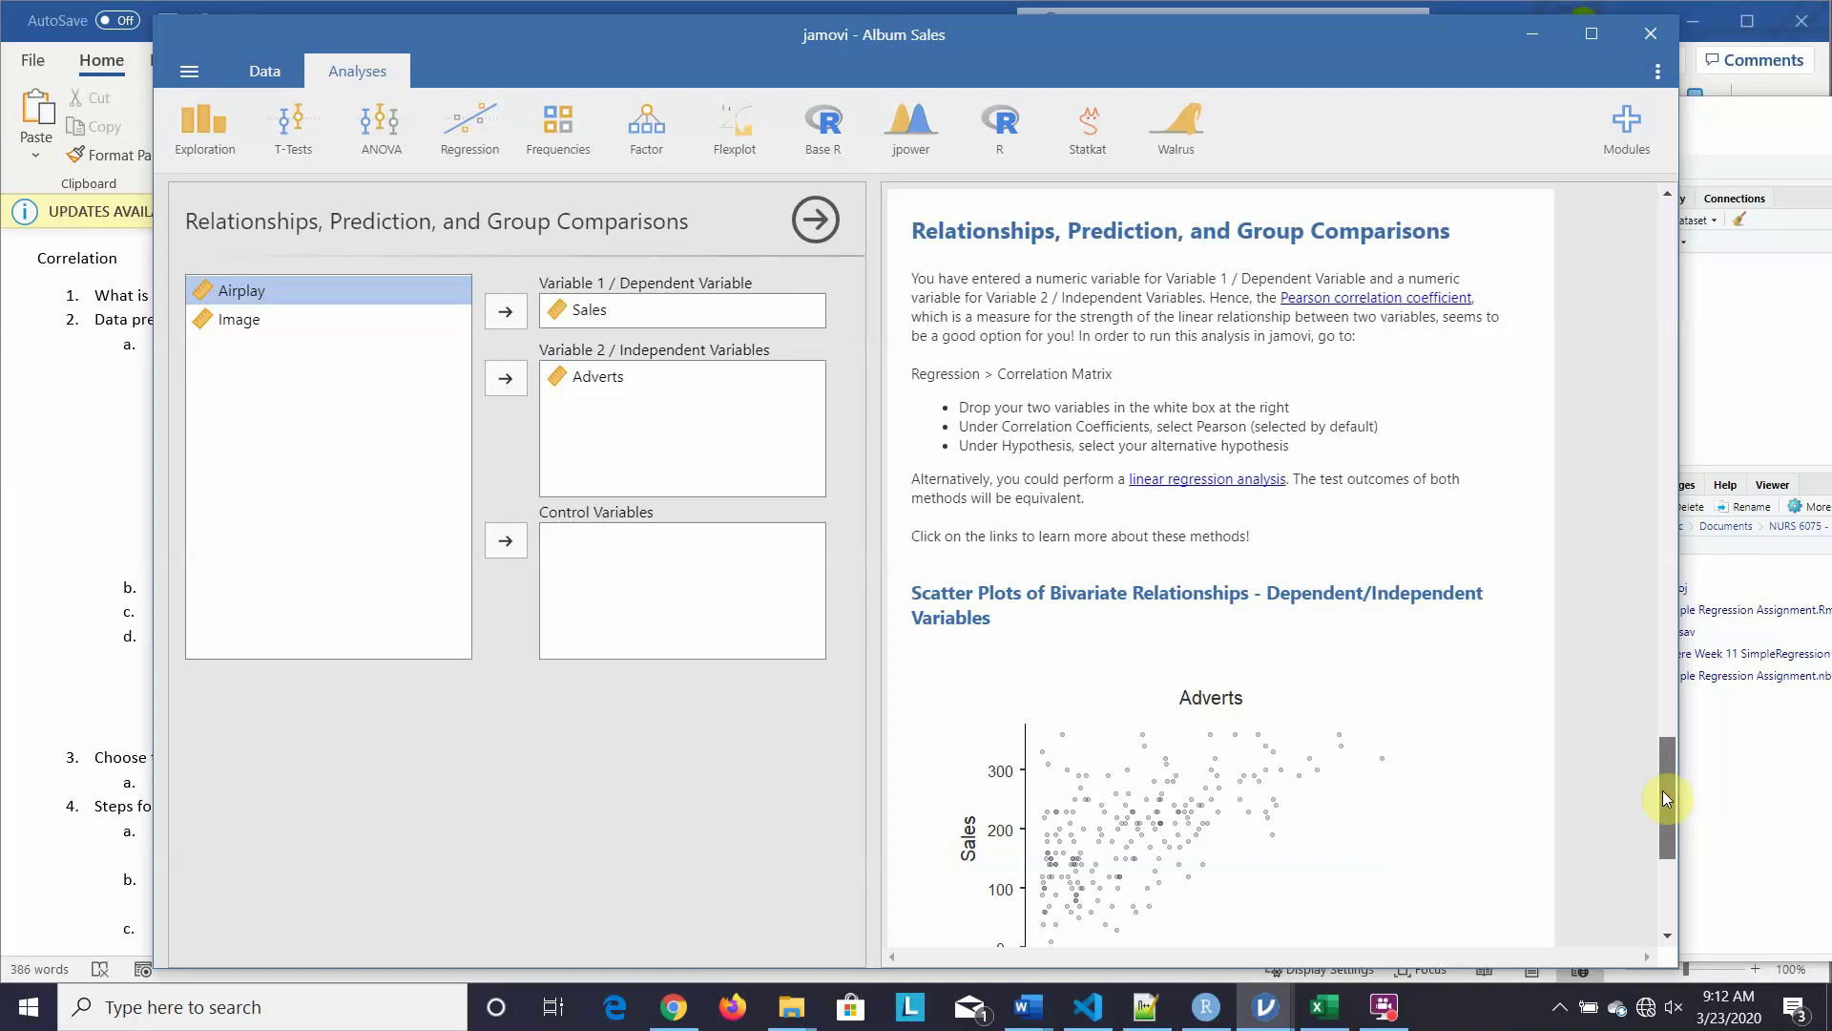
pyautogui.moveTo(1662, 790); pyautogui.dragTo(1662, 817)
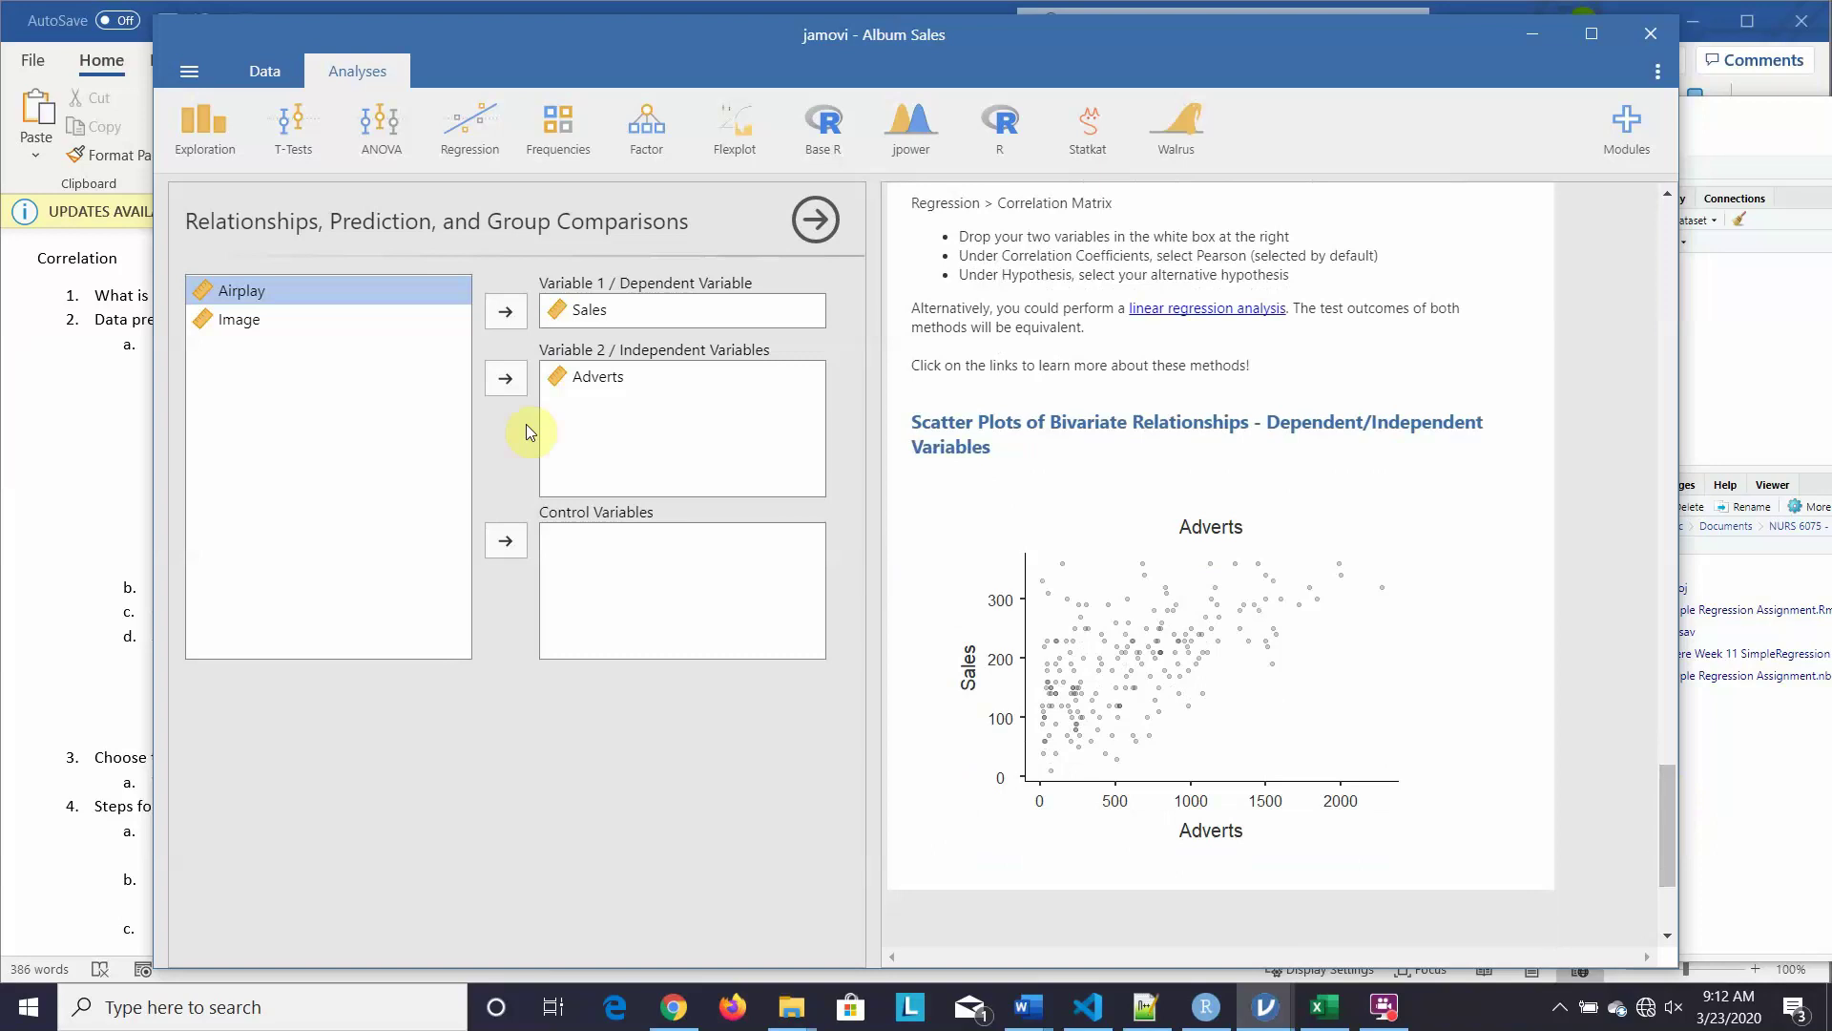
# Step: Create a Scatterplot with Adverts on the X-axis, Sales on the Y-axis and a linear regression line
pyautogui.click(200, 131)
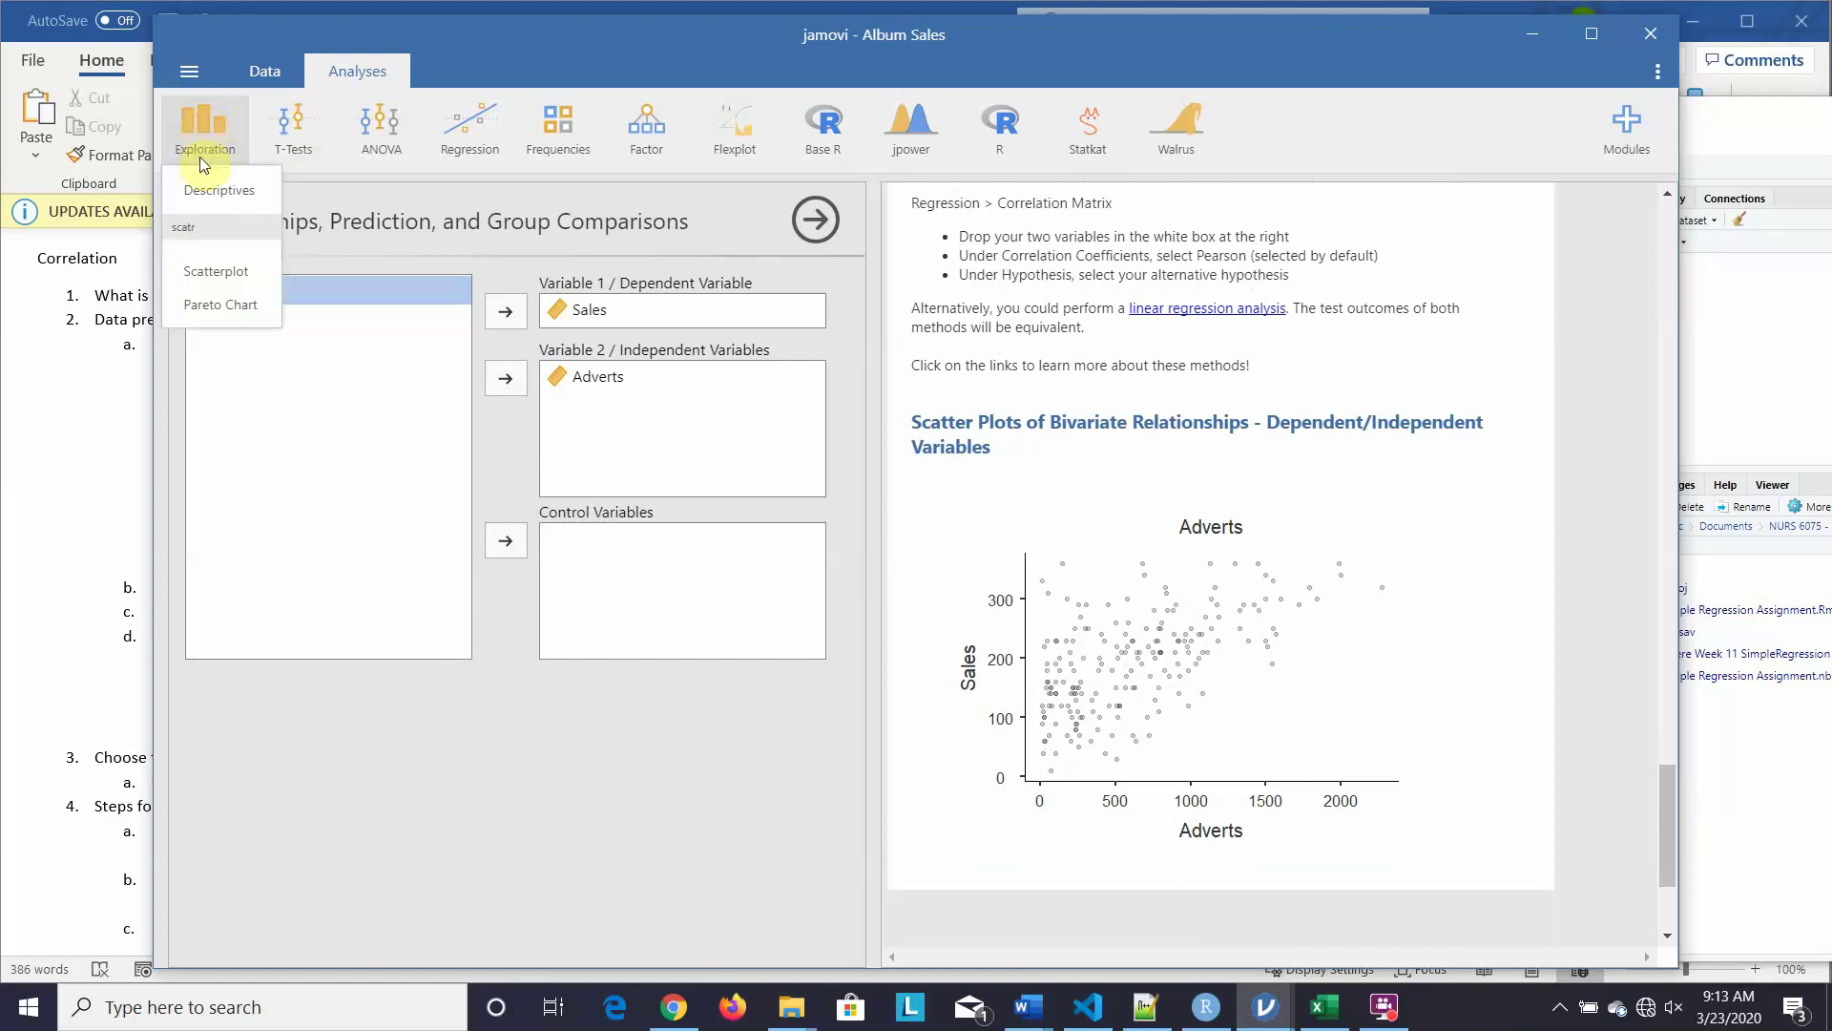
pyautogui.click(232, 273)
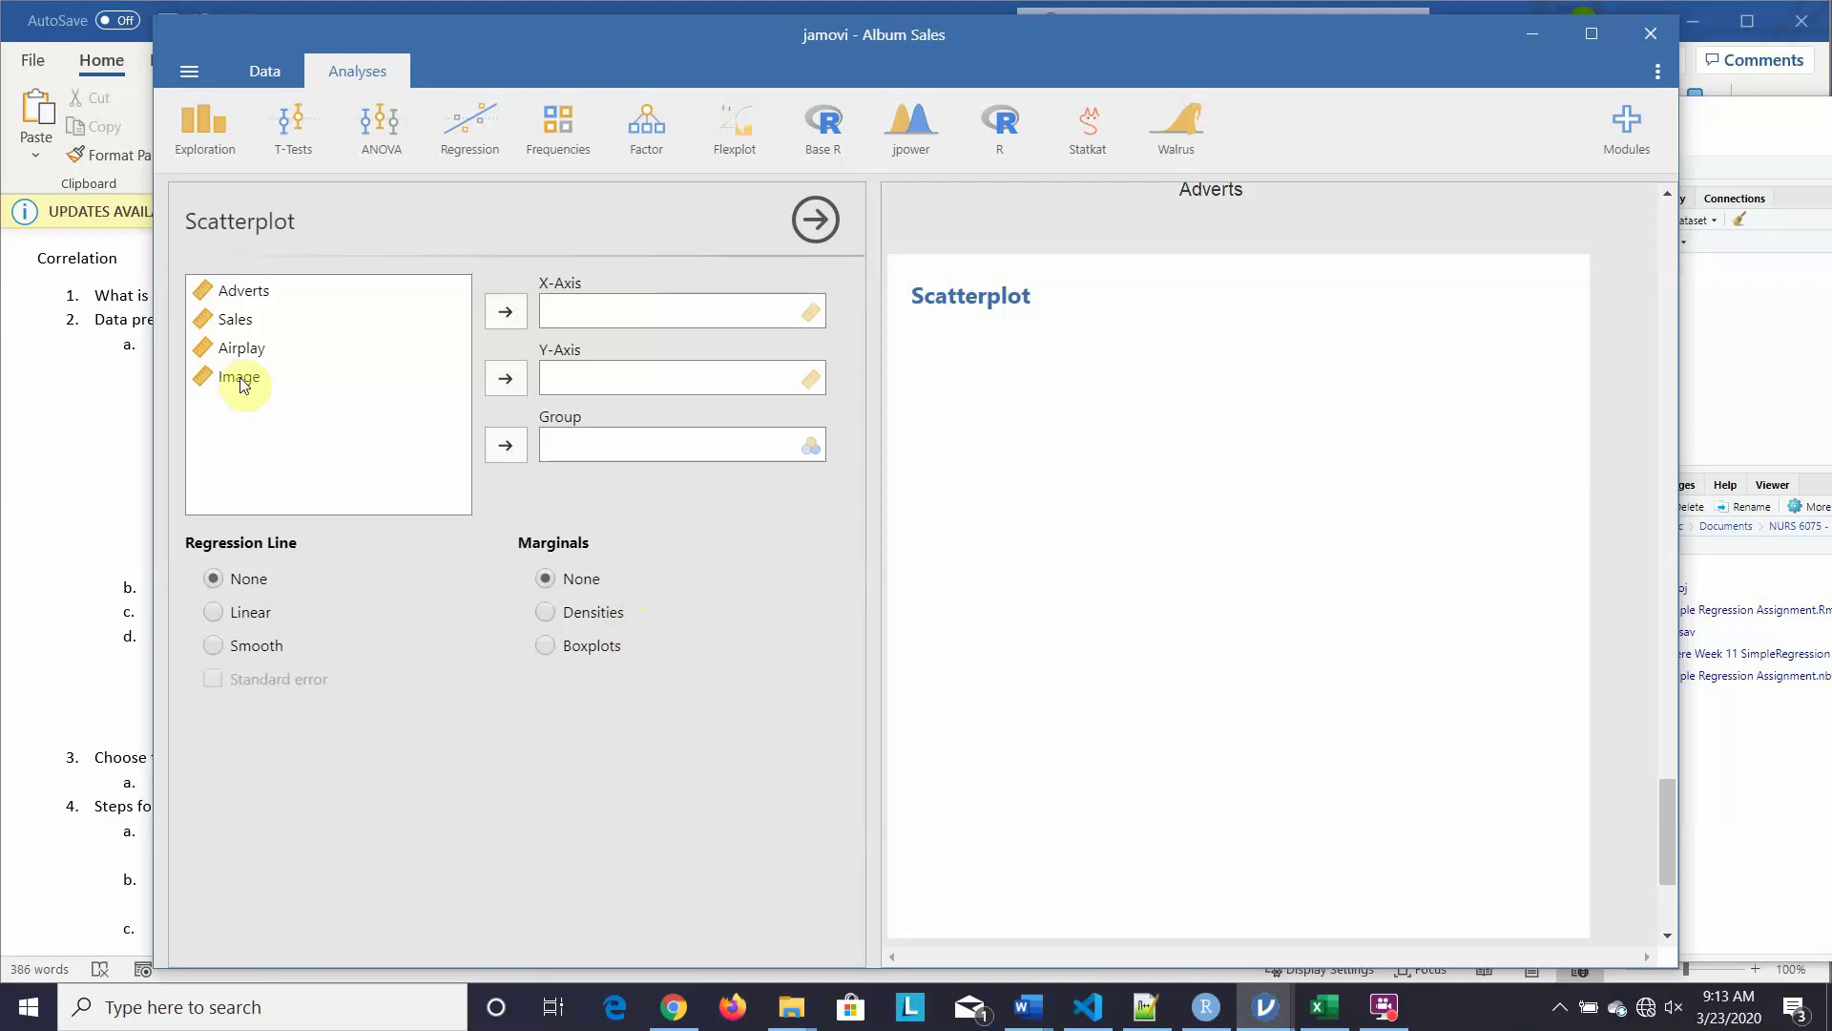
pyautogui.click(242, 301)
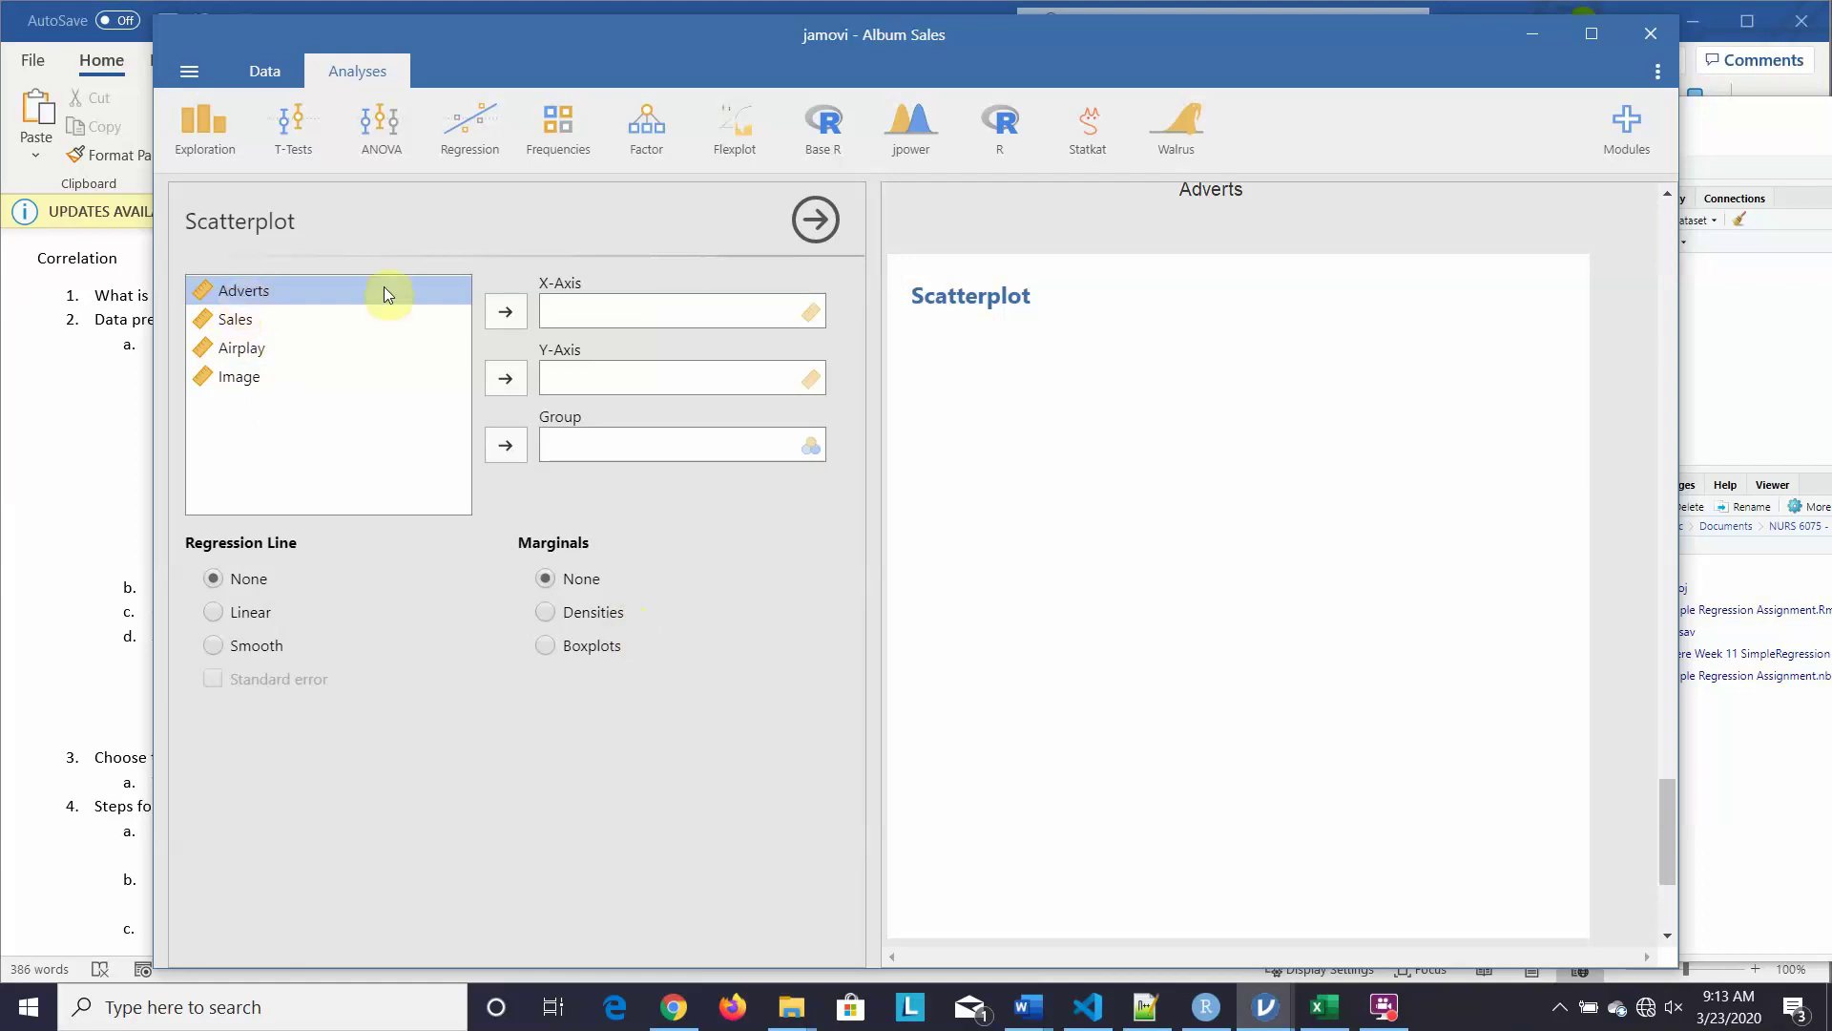
pyautogui.click(505, 312)
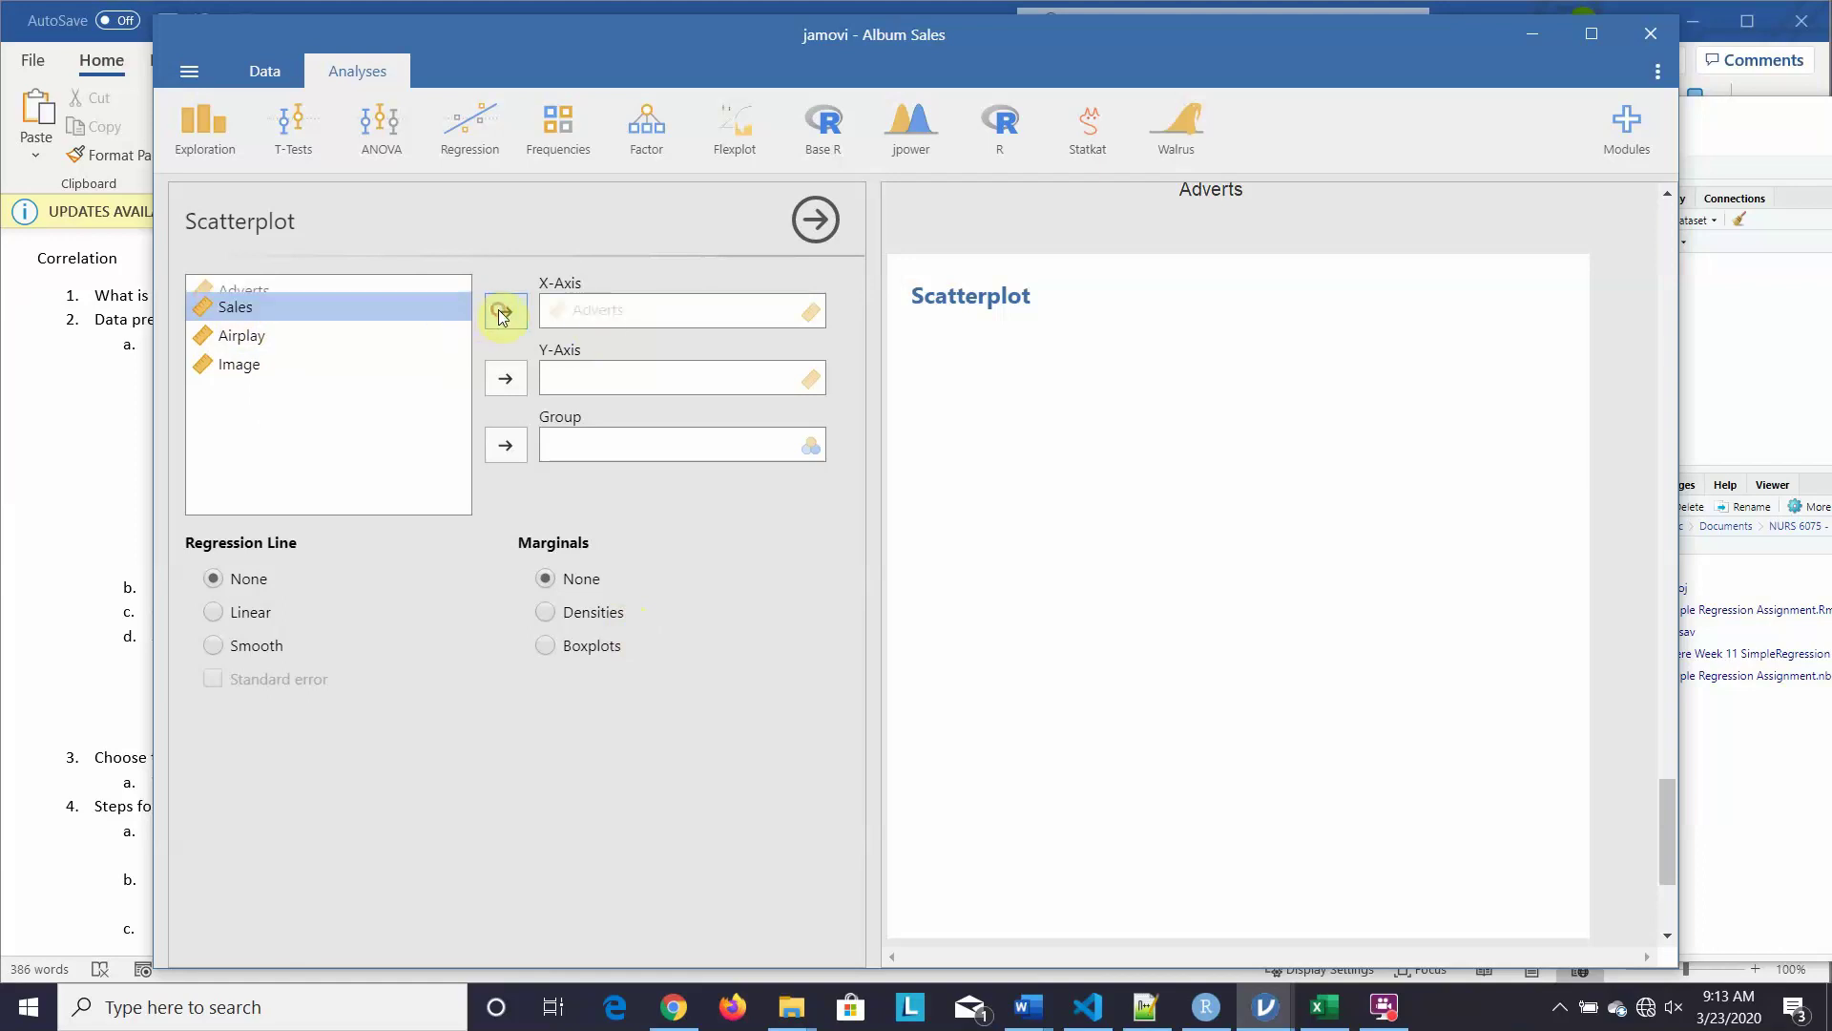
pyautogui.click(507, 378)
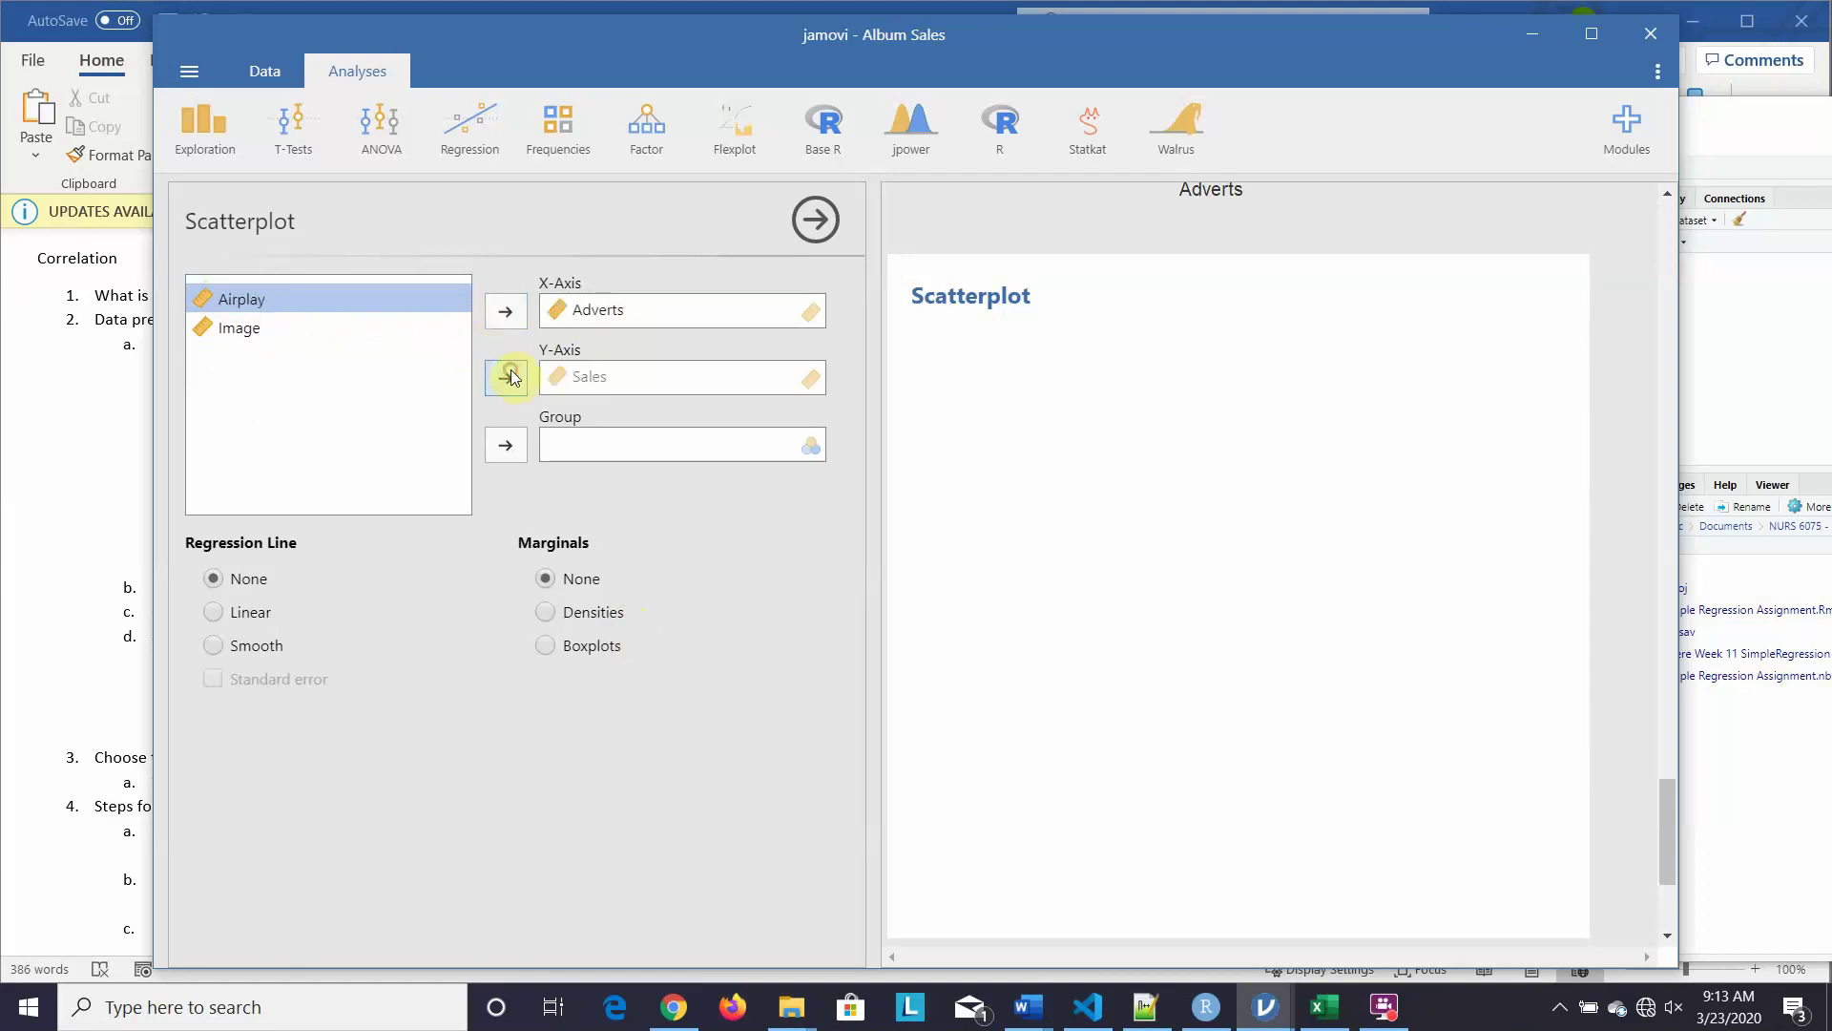
pyautogui.click(215, 614)
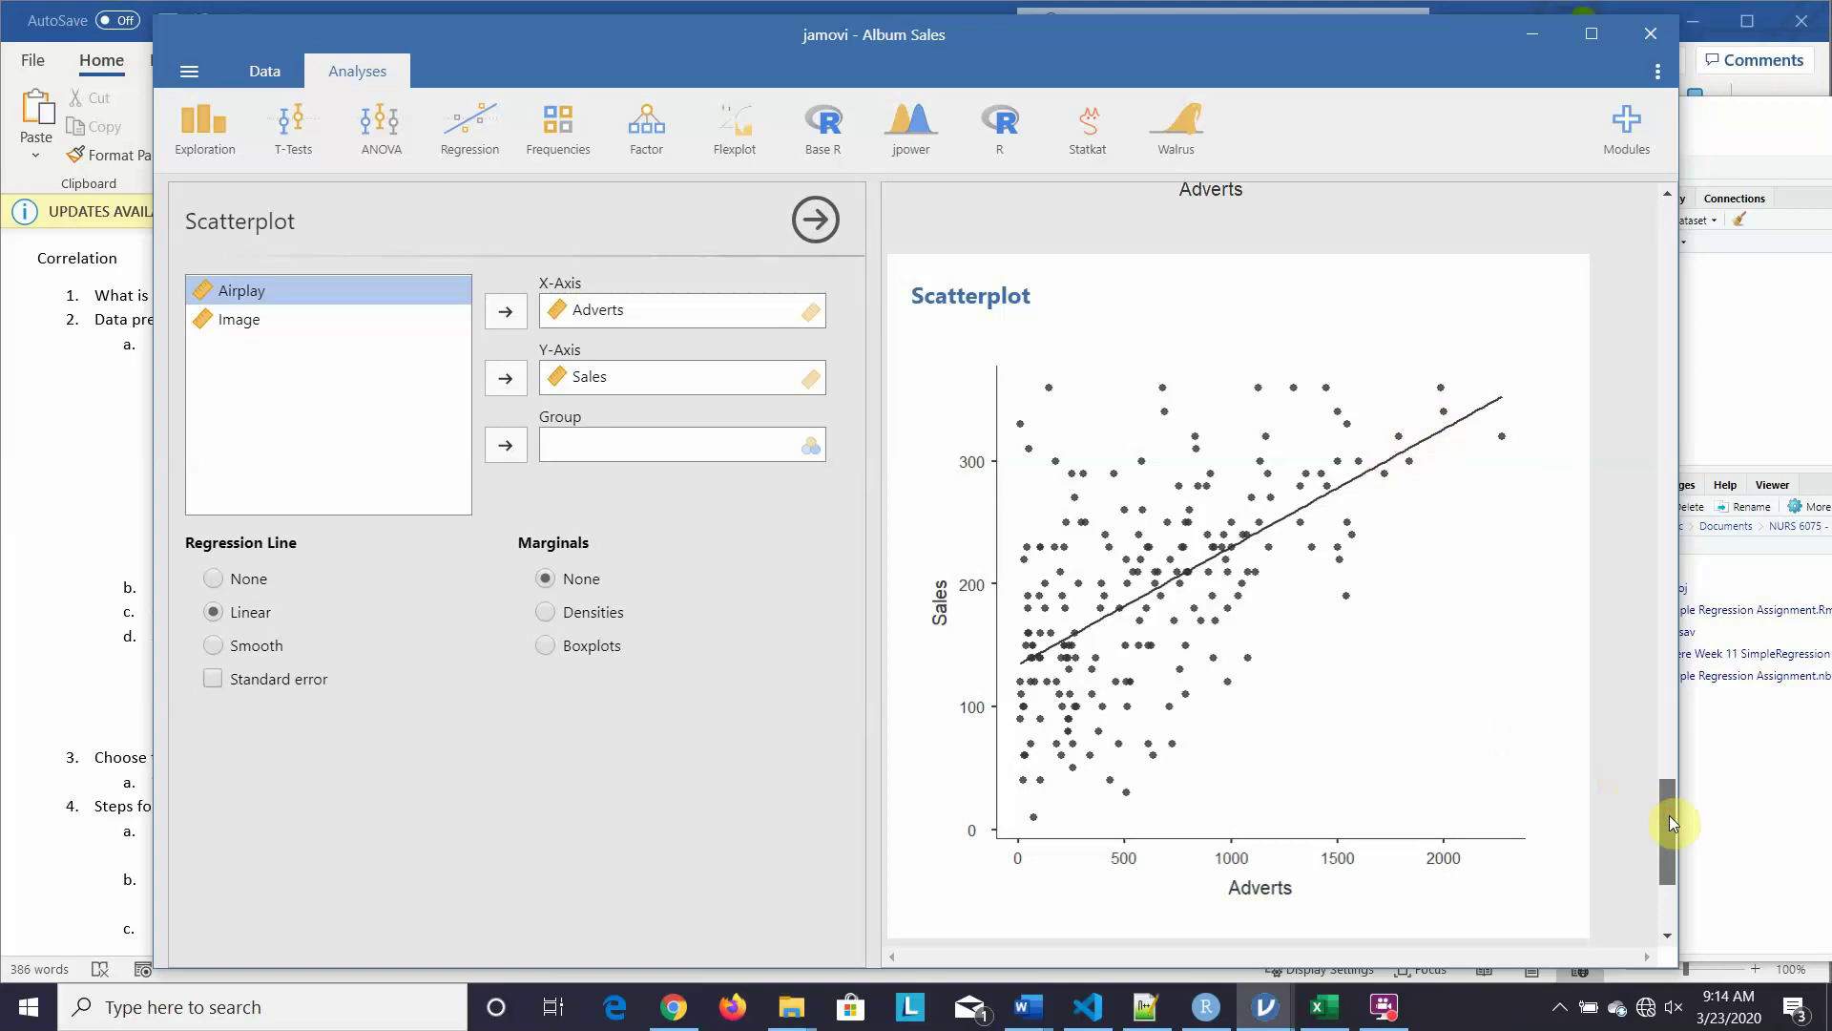
pyautogui.moveTo(1670, 815)
pyautogui.mouseDown()
pyautogui.moveTo(1669, 833)
pyautogui.moveTo(1673, 815)
pyautogui.mouseUp()
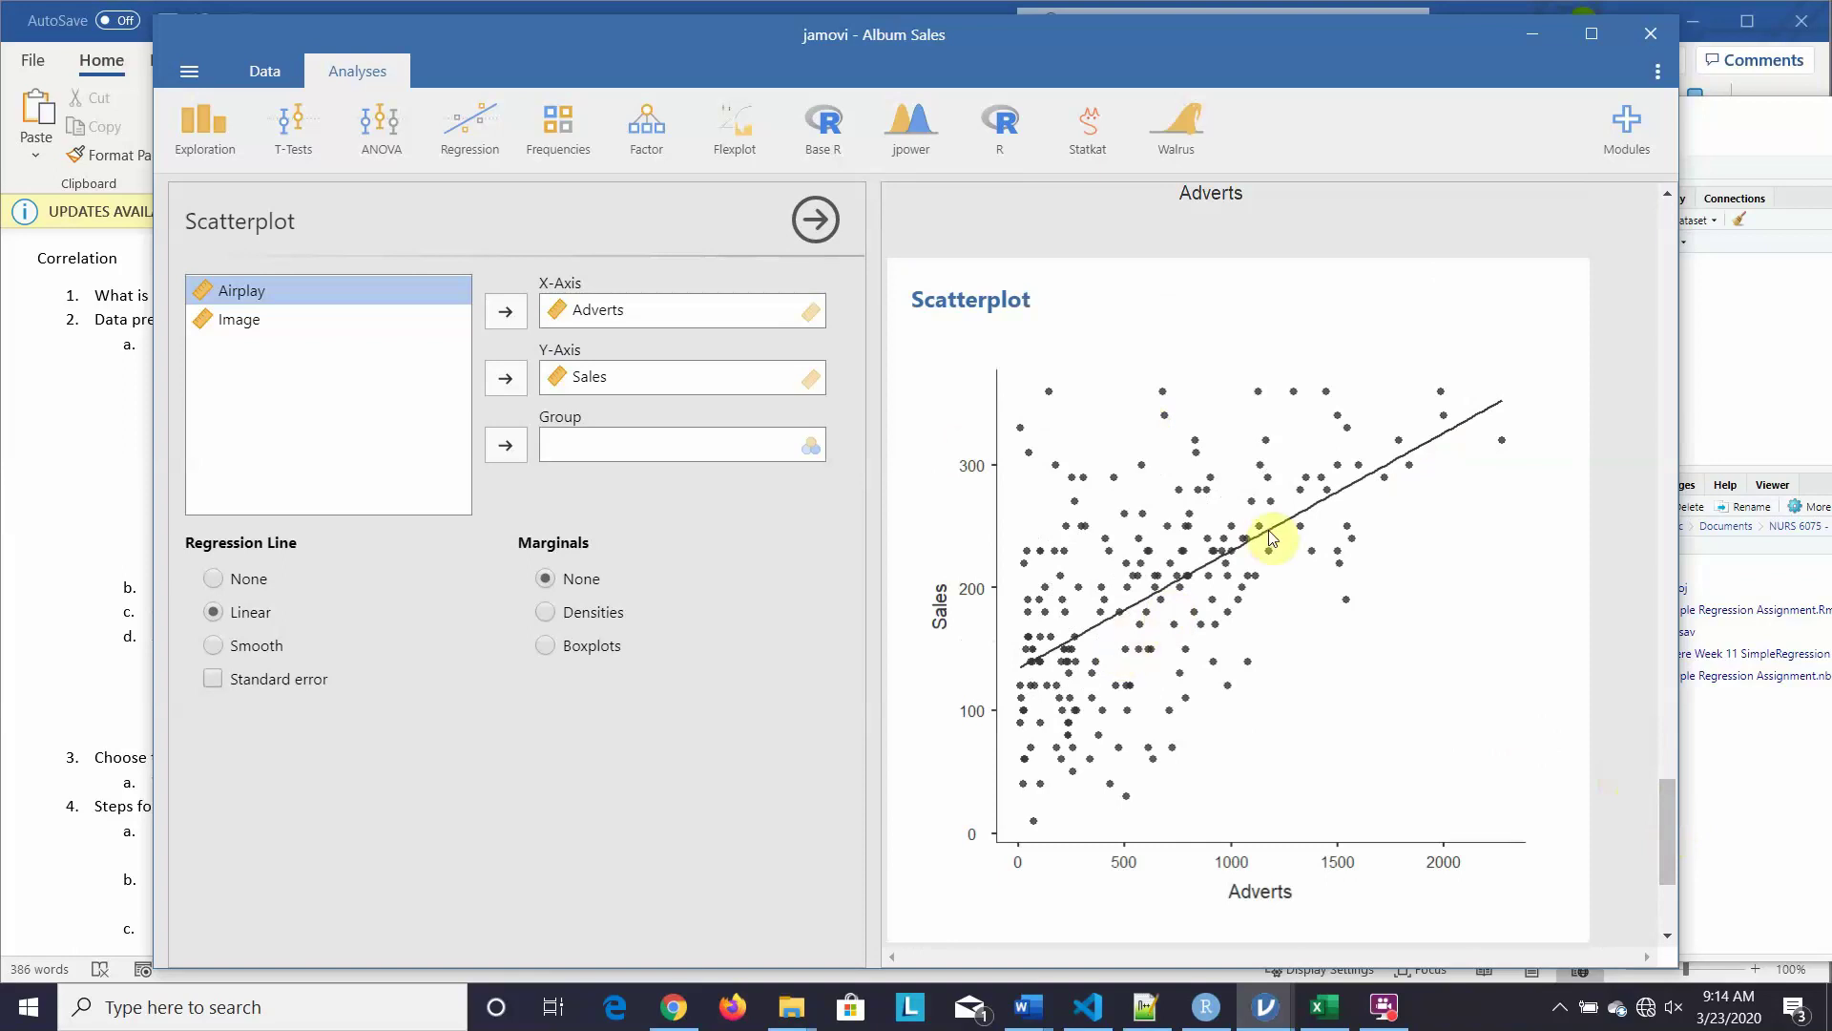
# Step: Create a Linear Regression analysis with Sales as the dependent variable and Adverts as the covariate
pyautogui.click(480, 146)
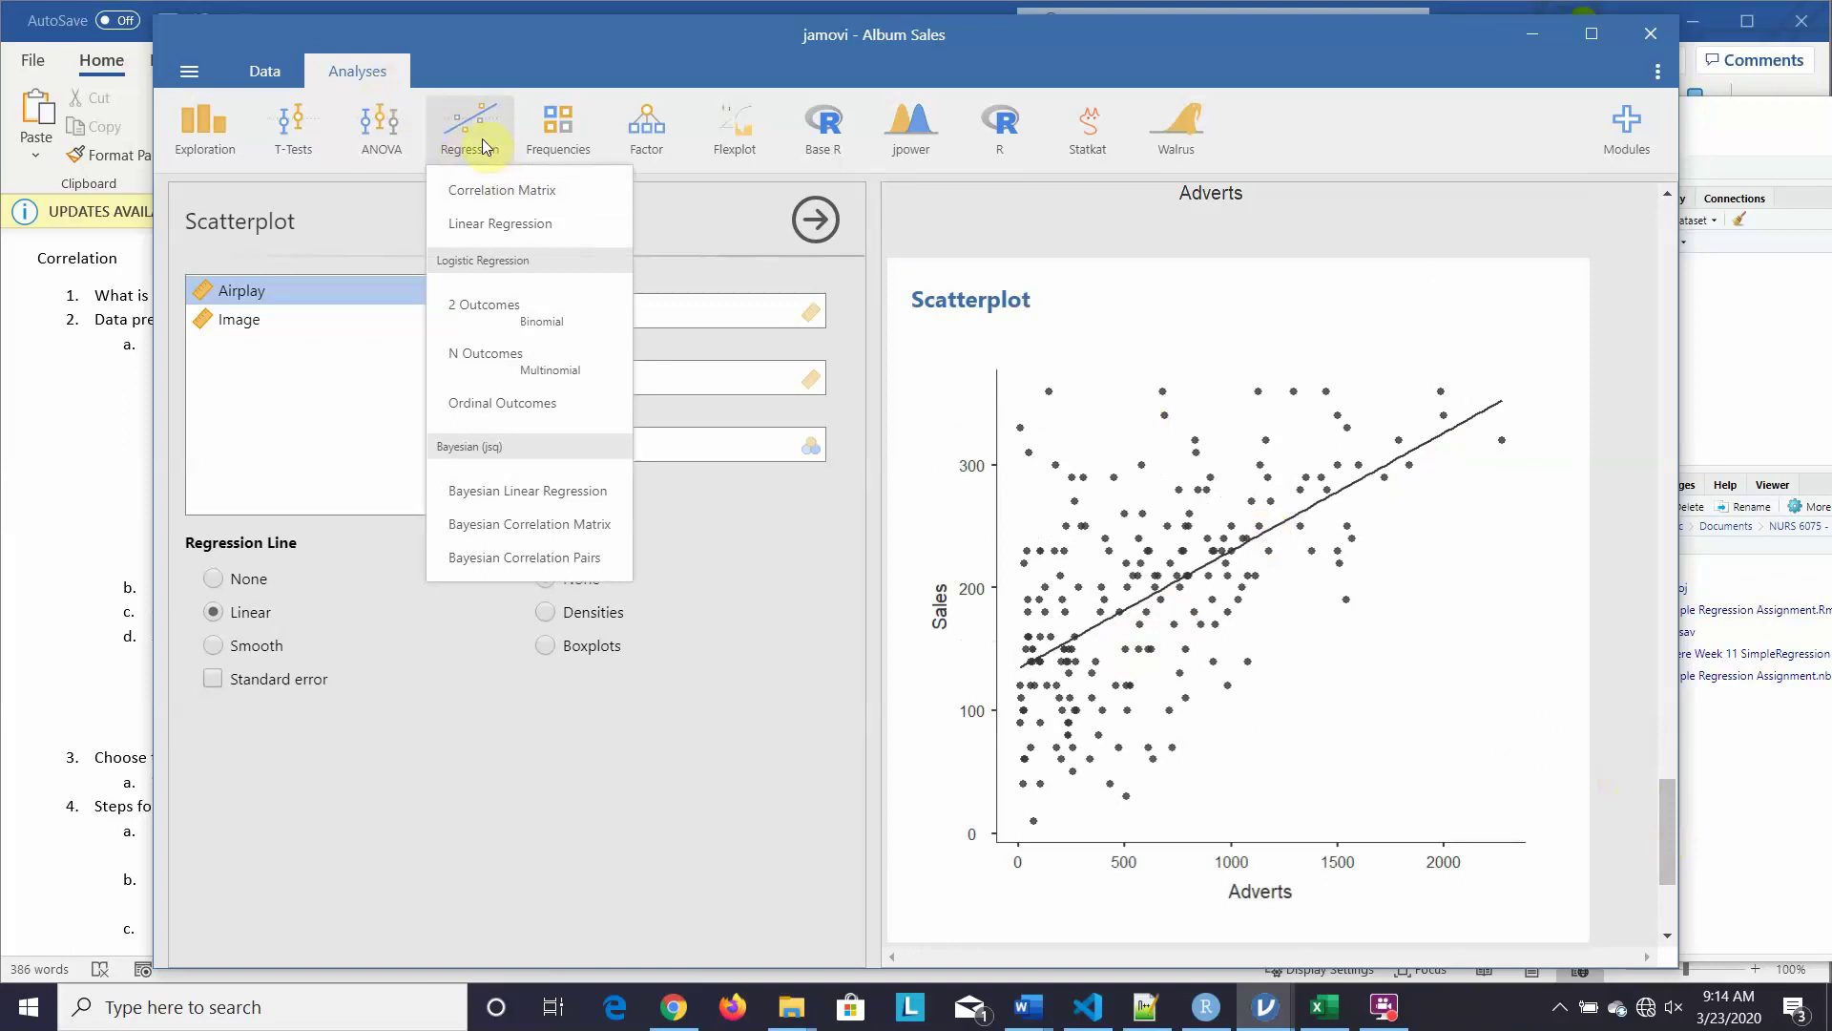
pyautogui.click(508, 229)
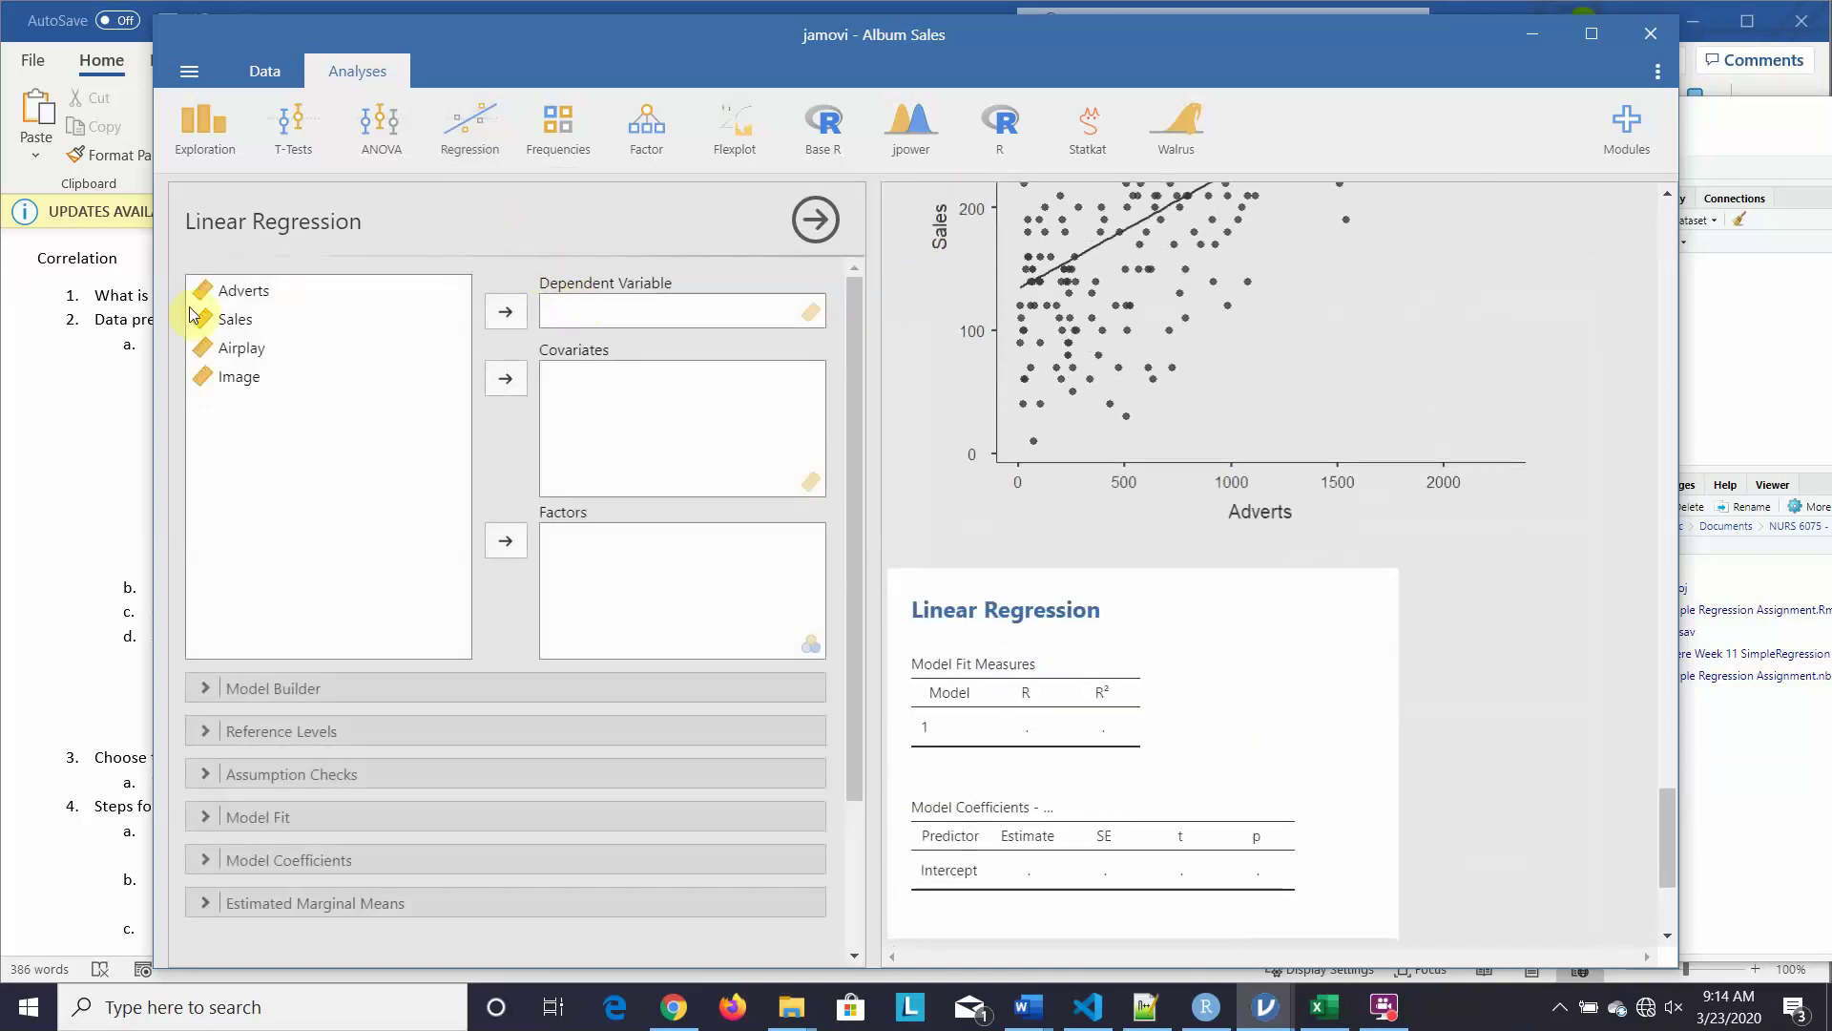
pyautogui.click(231, 322)
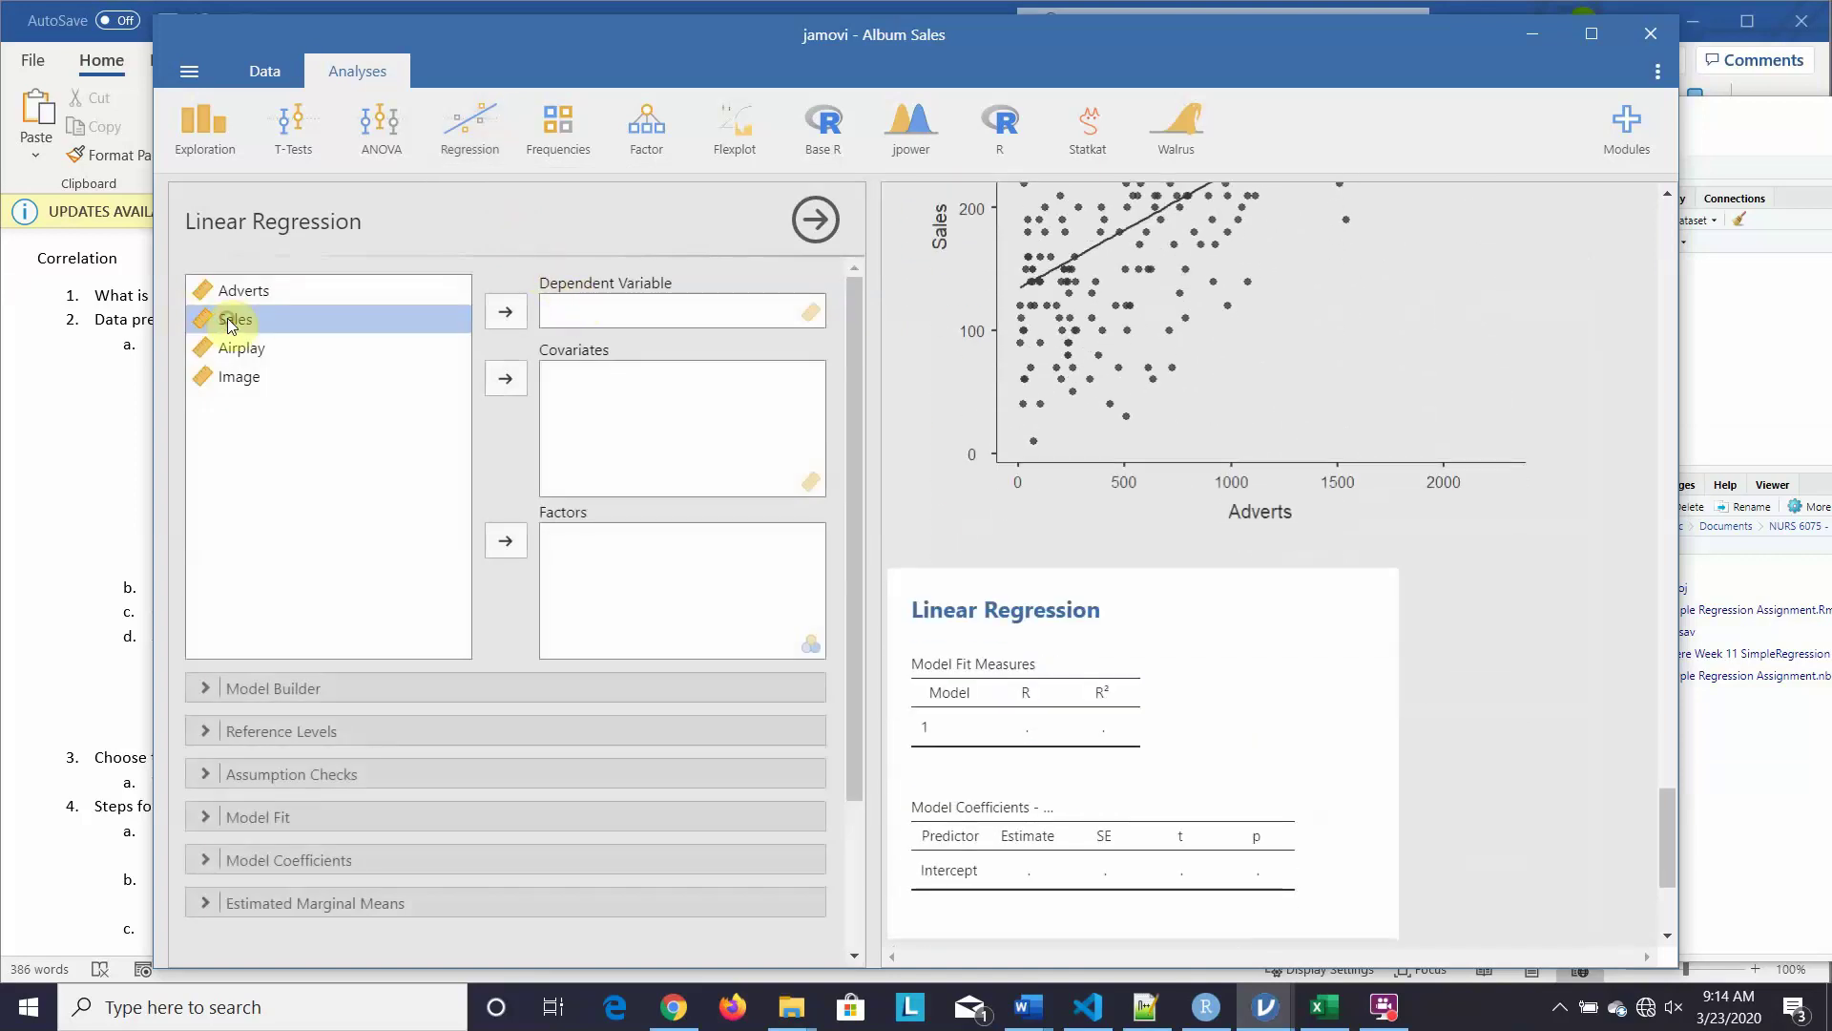
pyautogui.click(506, 312)
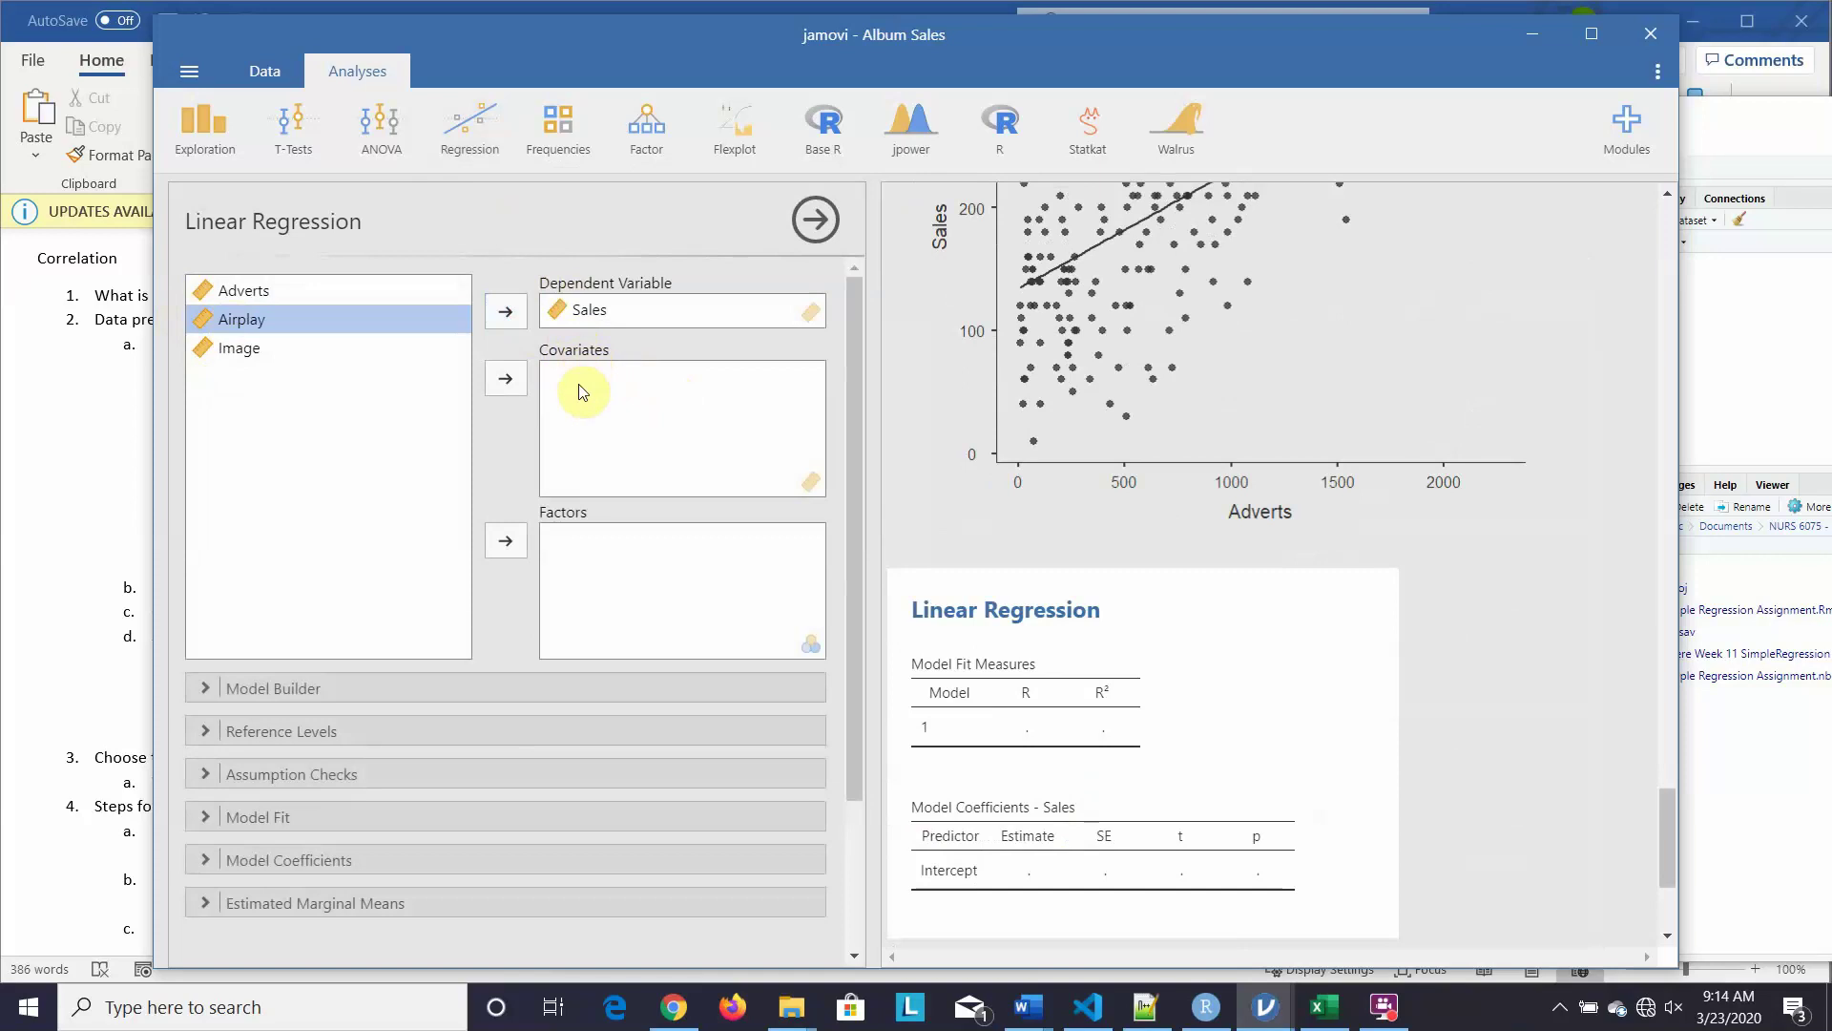
pyautogui.click(233, 291)
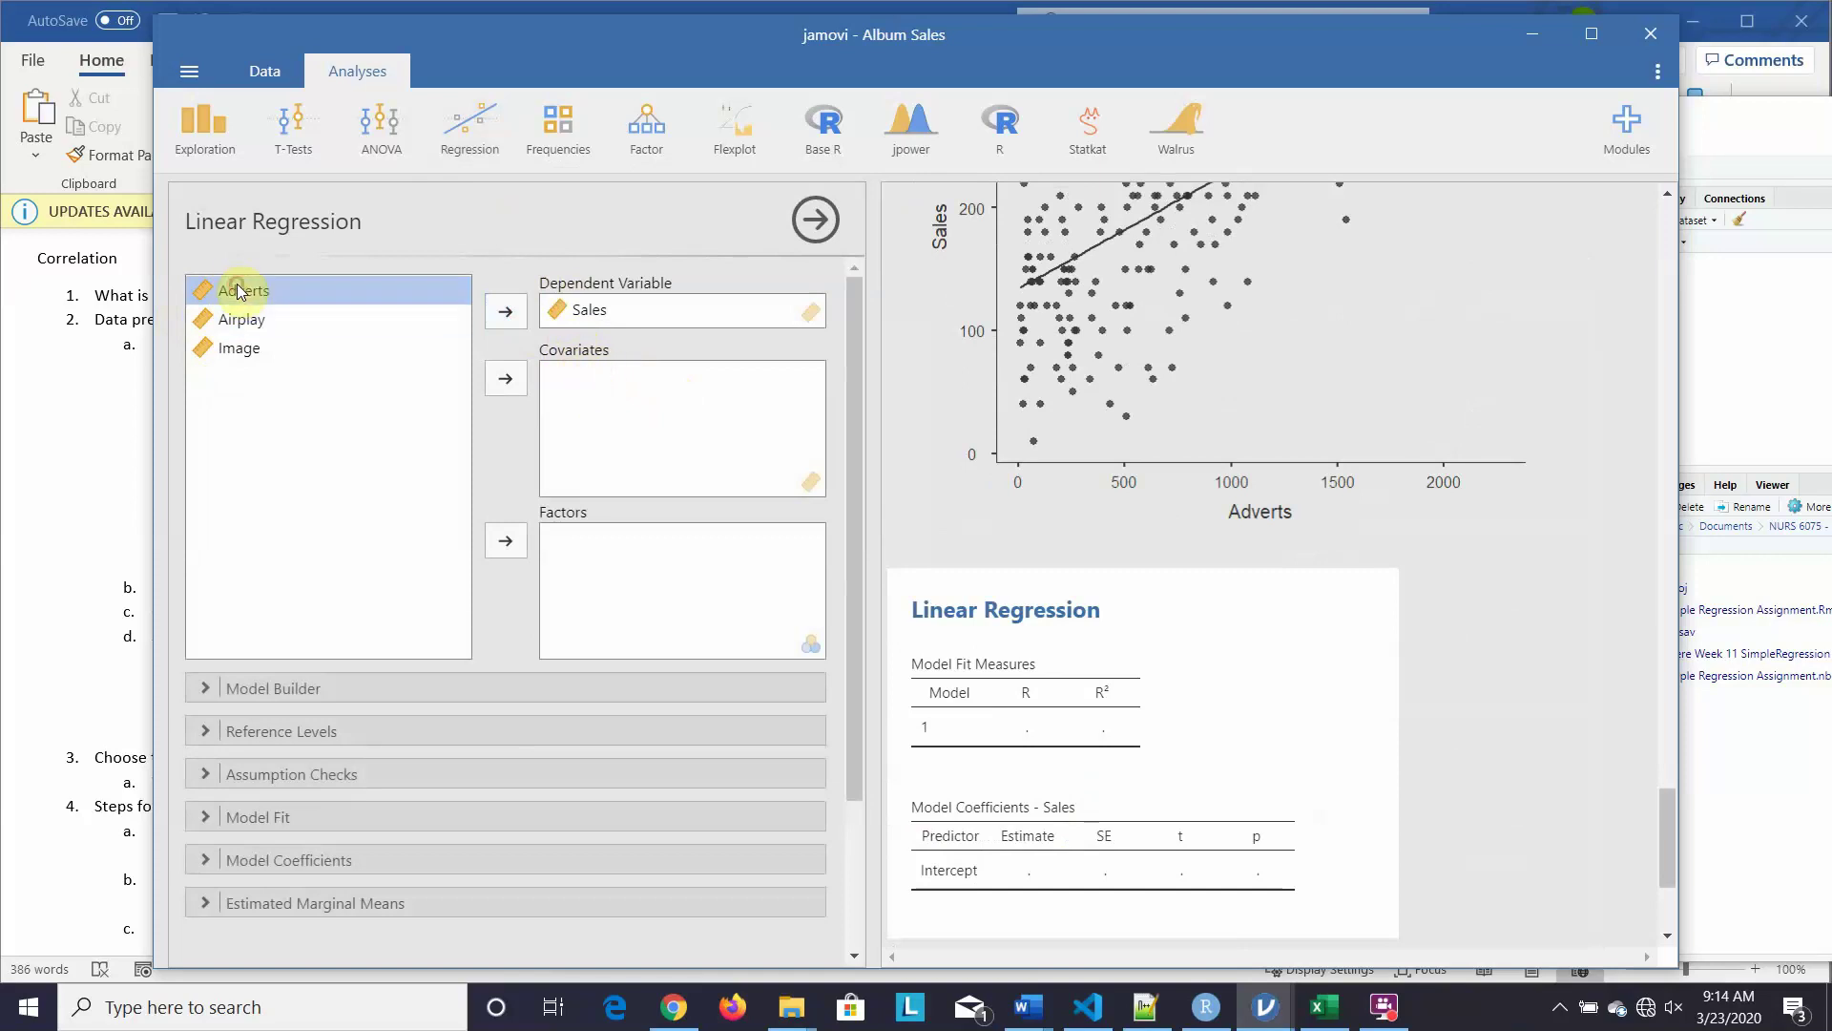
pyautogui.click(505, 382)
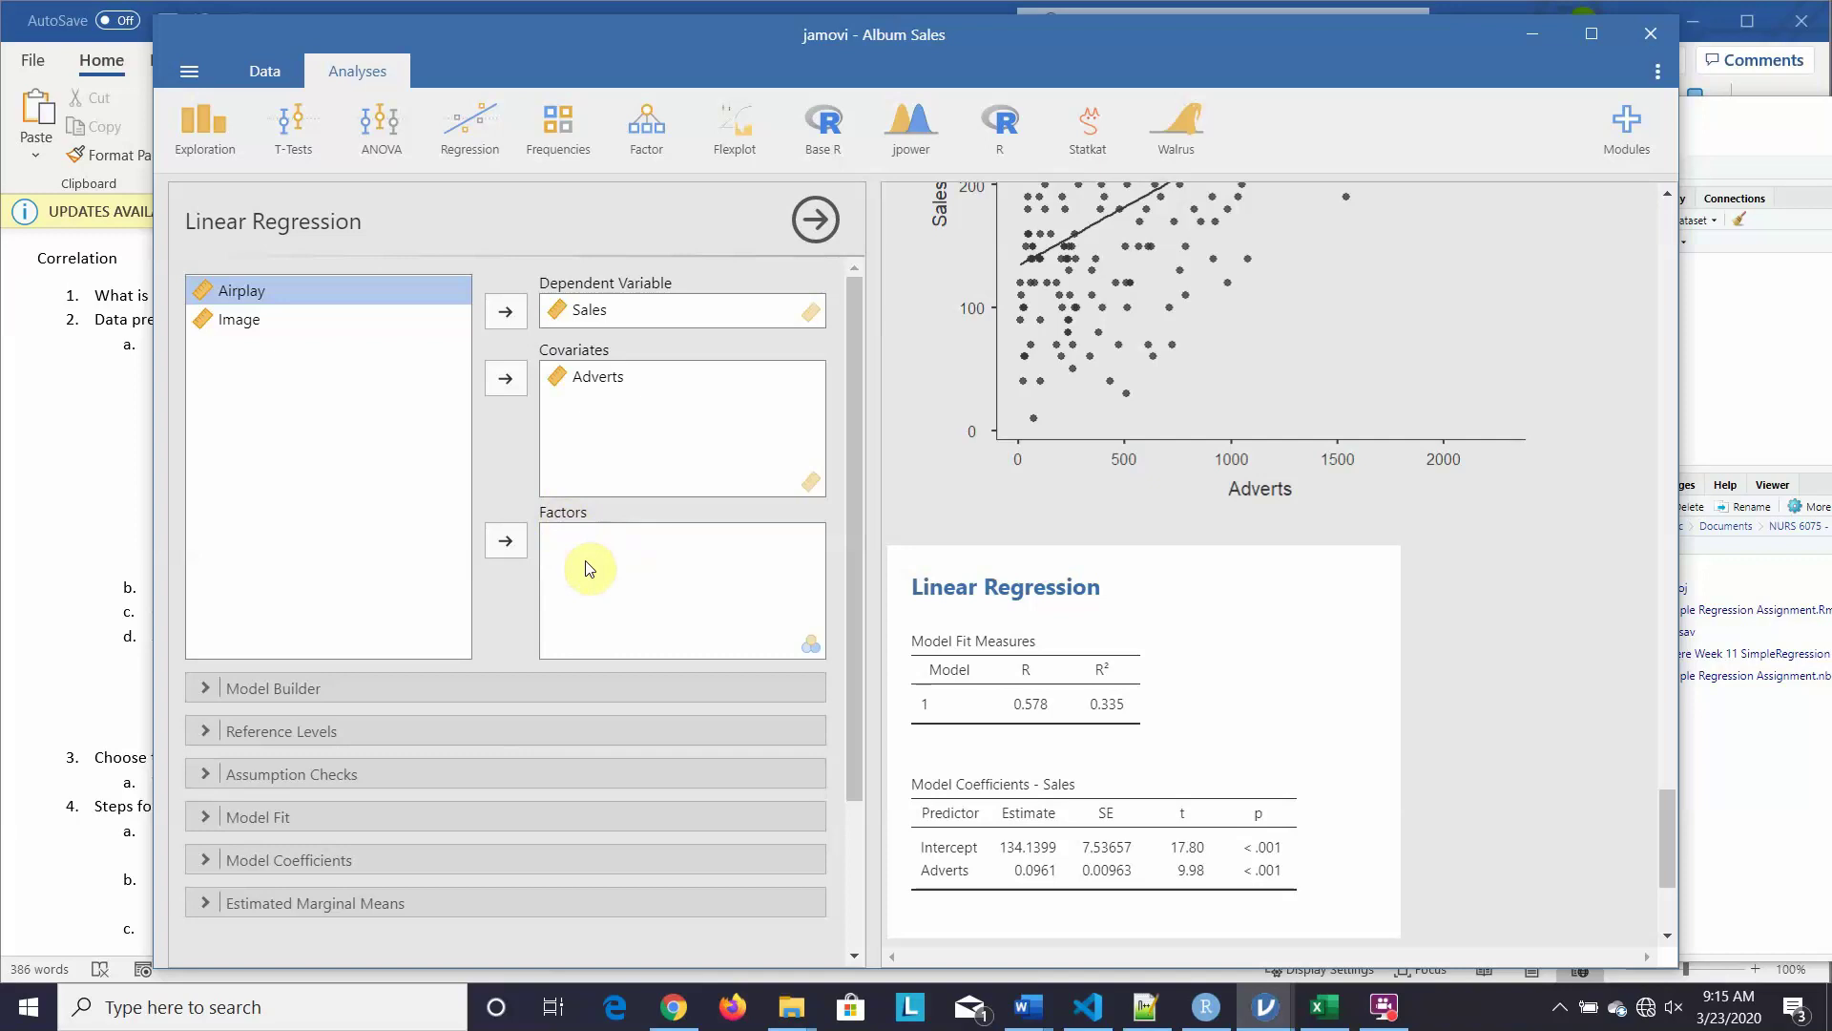
# Step: Review the regression's Model Builder blocks and Reference Levels settings without changing them
pyautogui.click(203, 686)
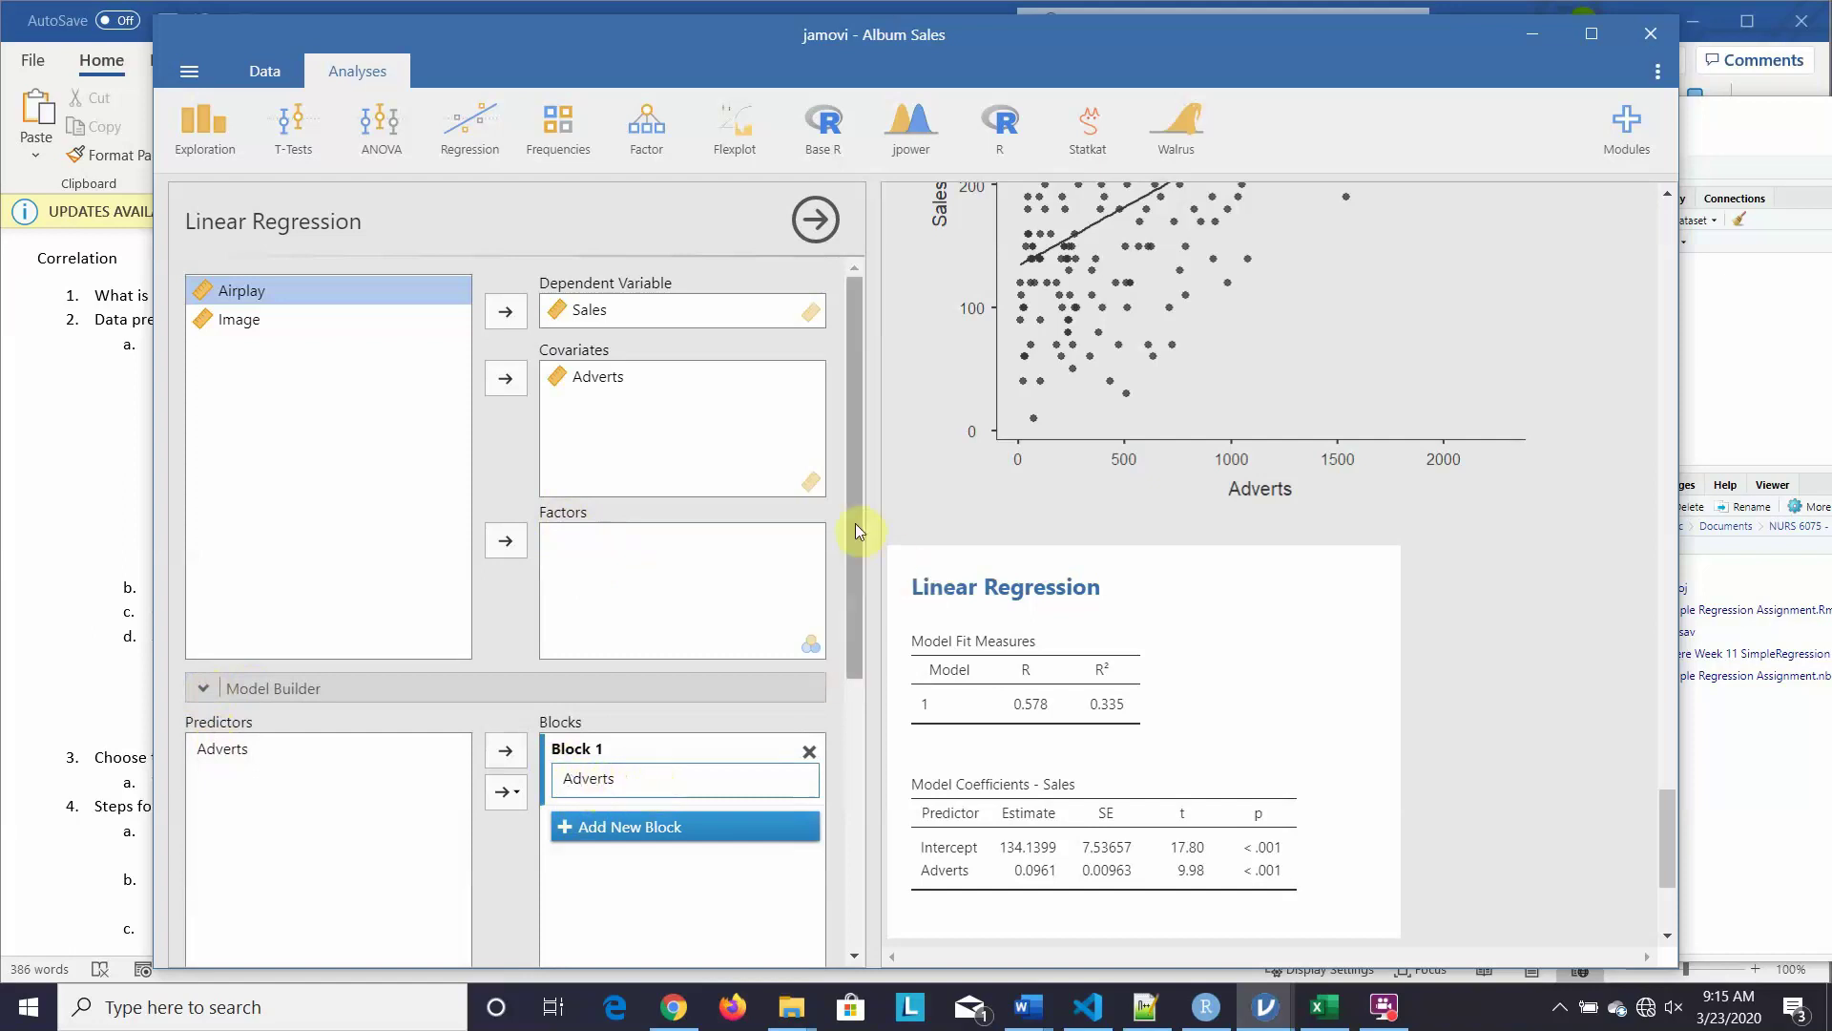
pyautogui.moveTo(856, 523); pyautogui.dragTo(863, 666)
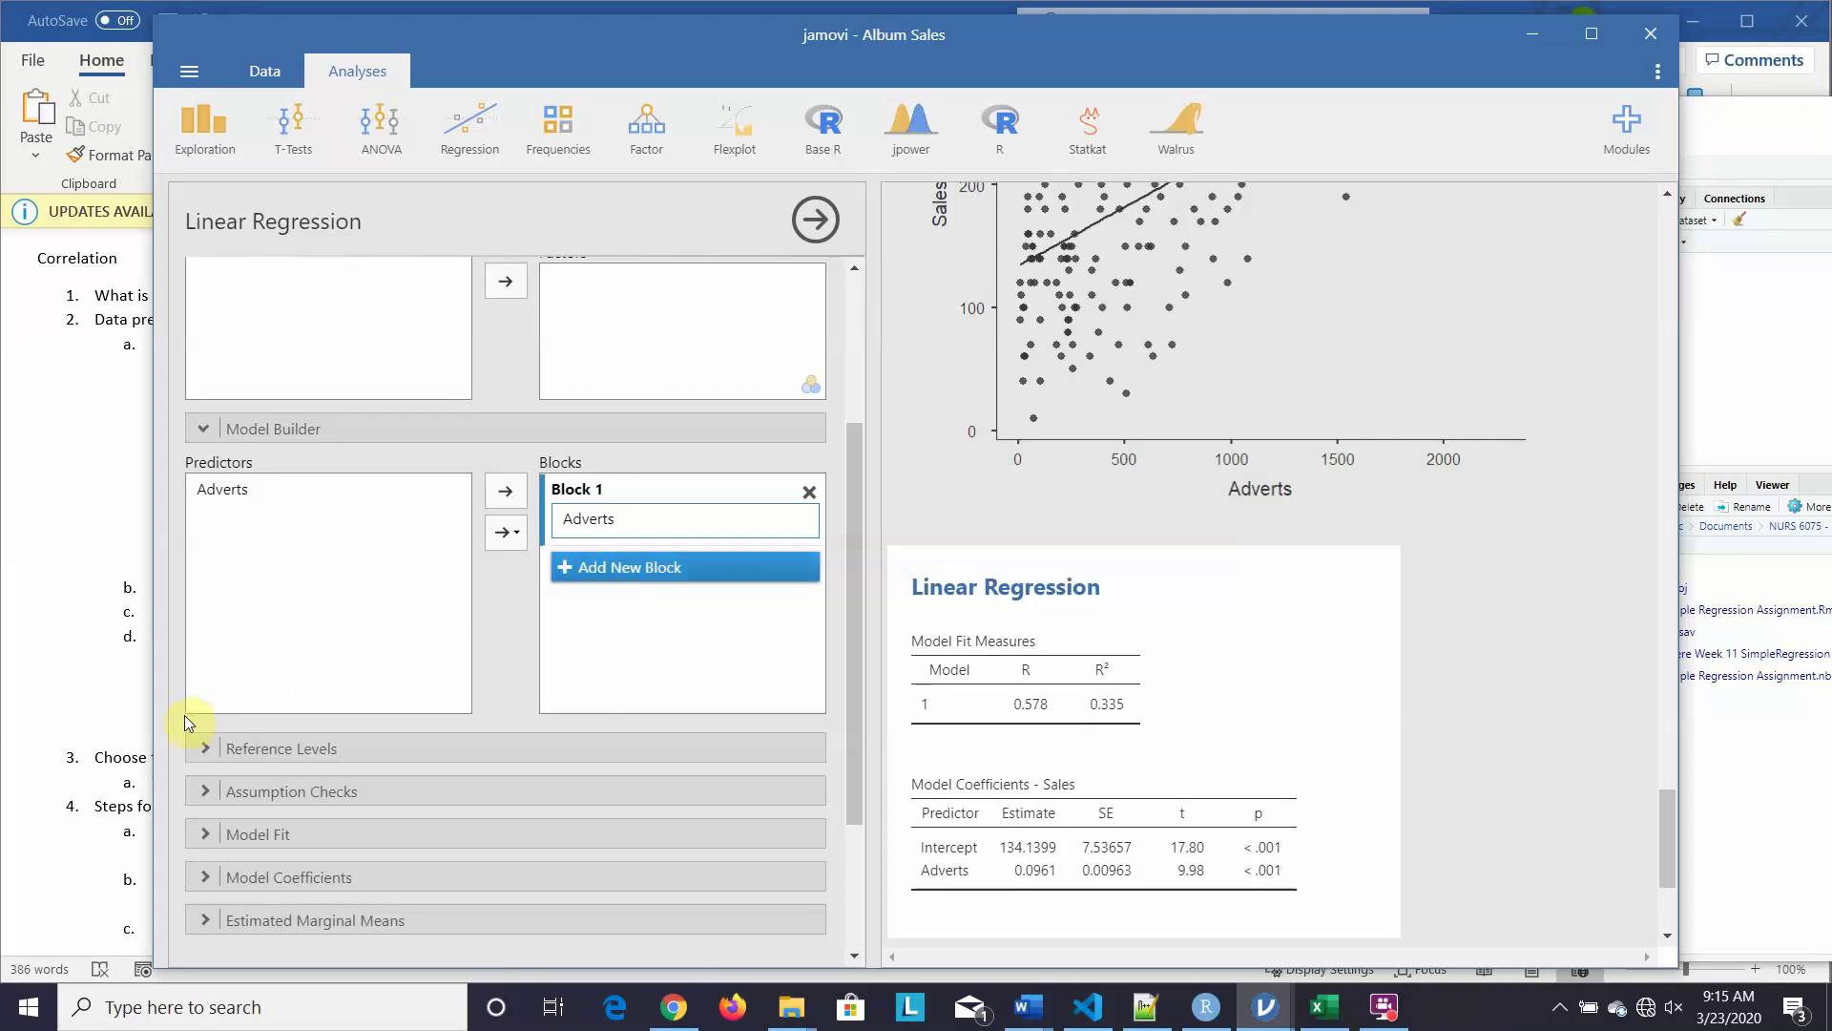
pyautogui.click(199, 431)
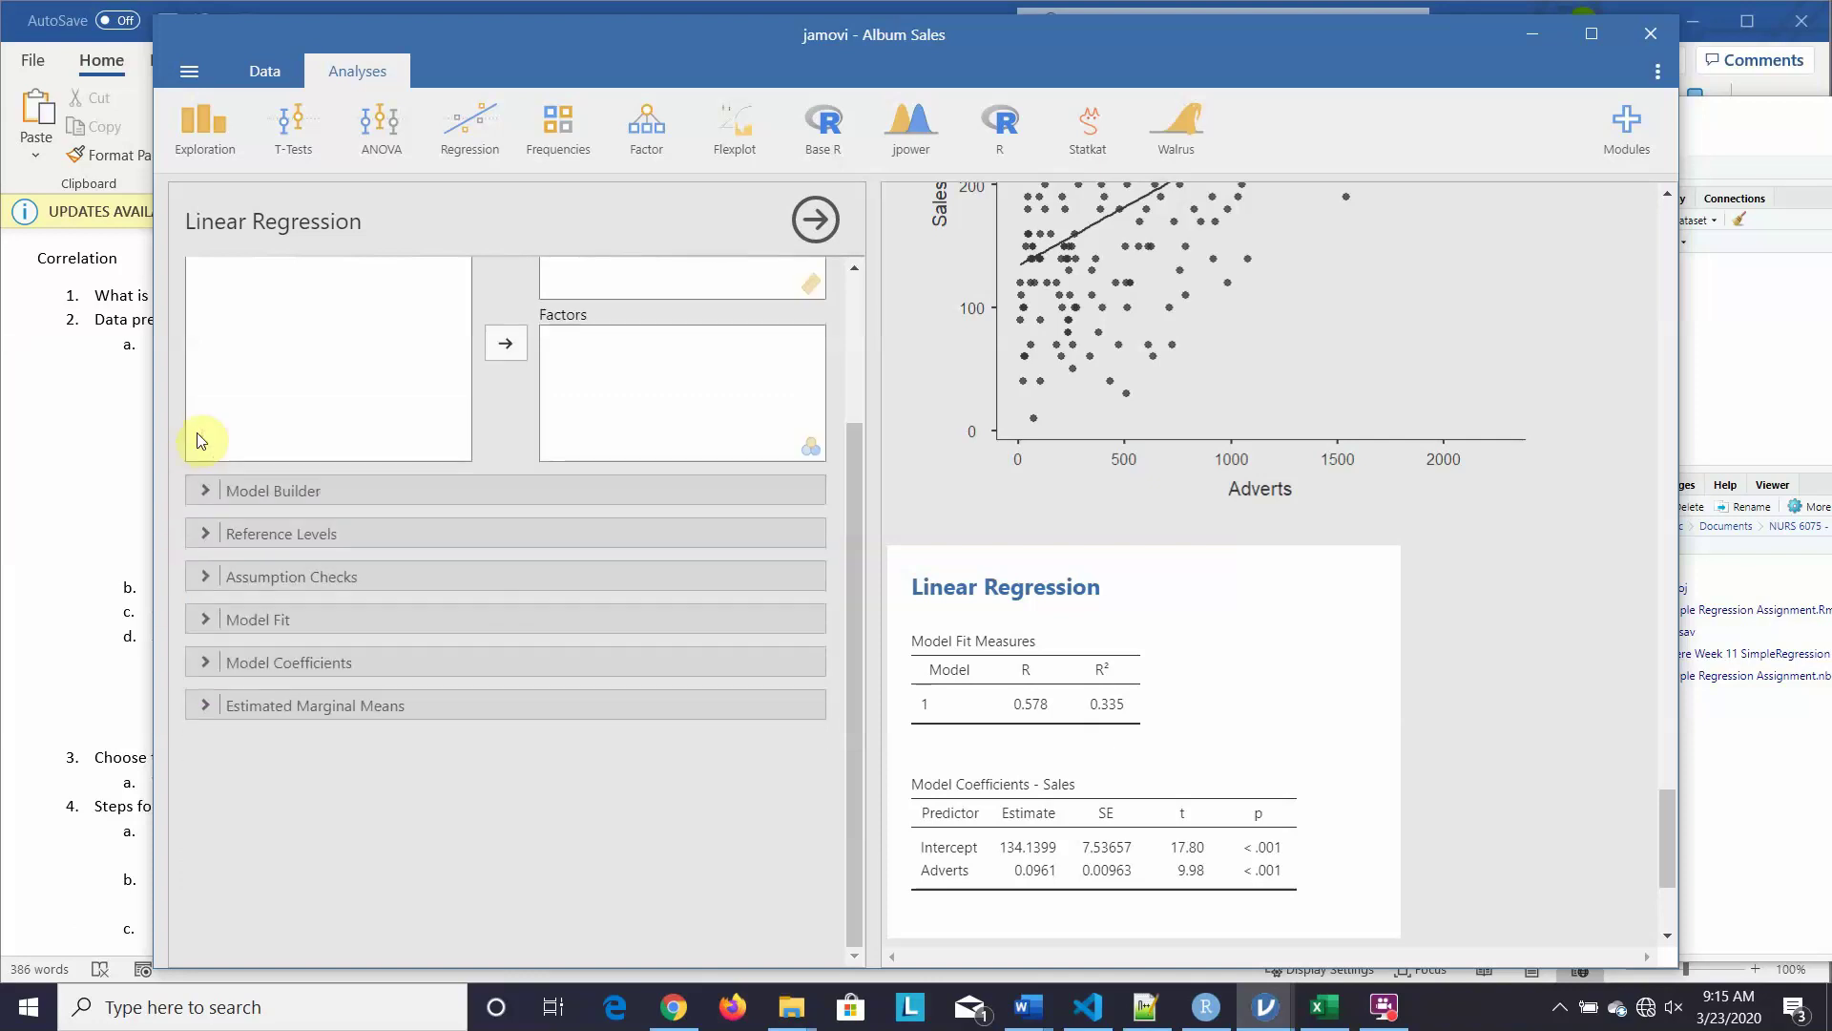
pyautogui.click(199, 534)
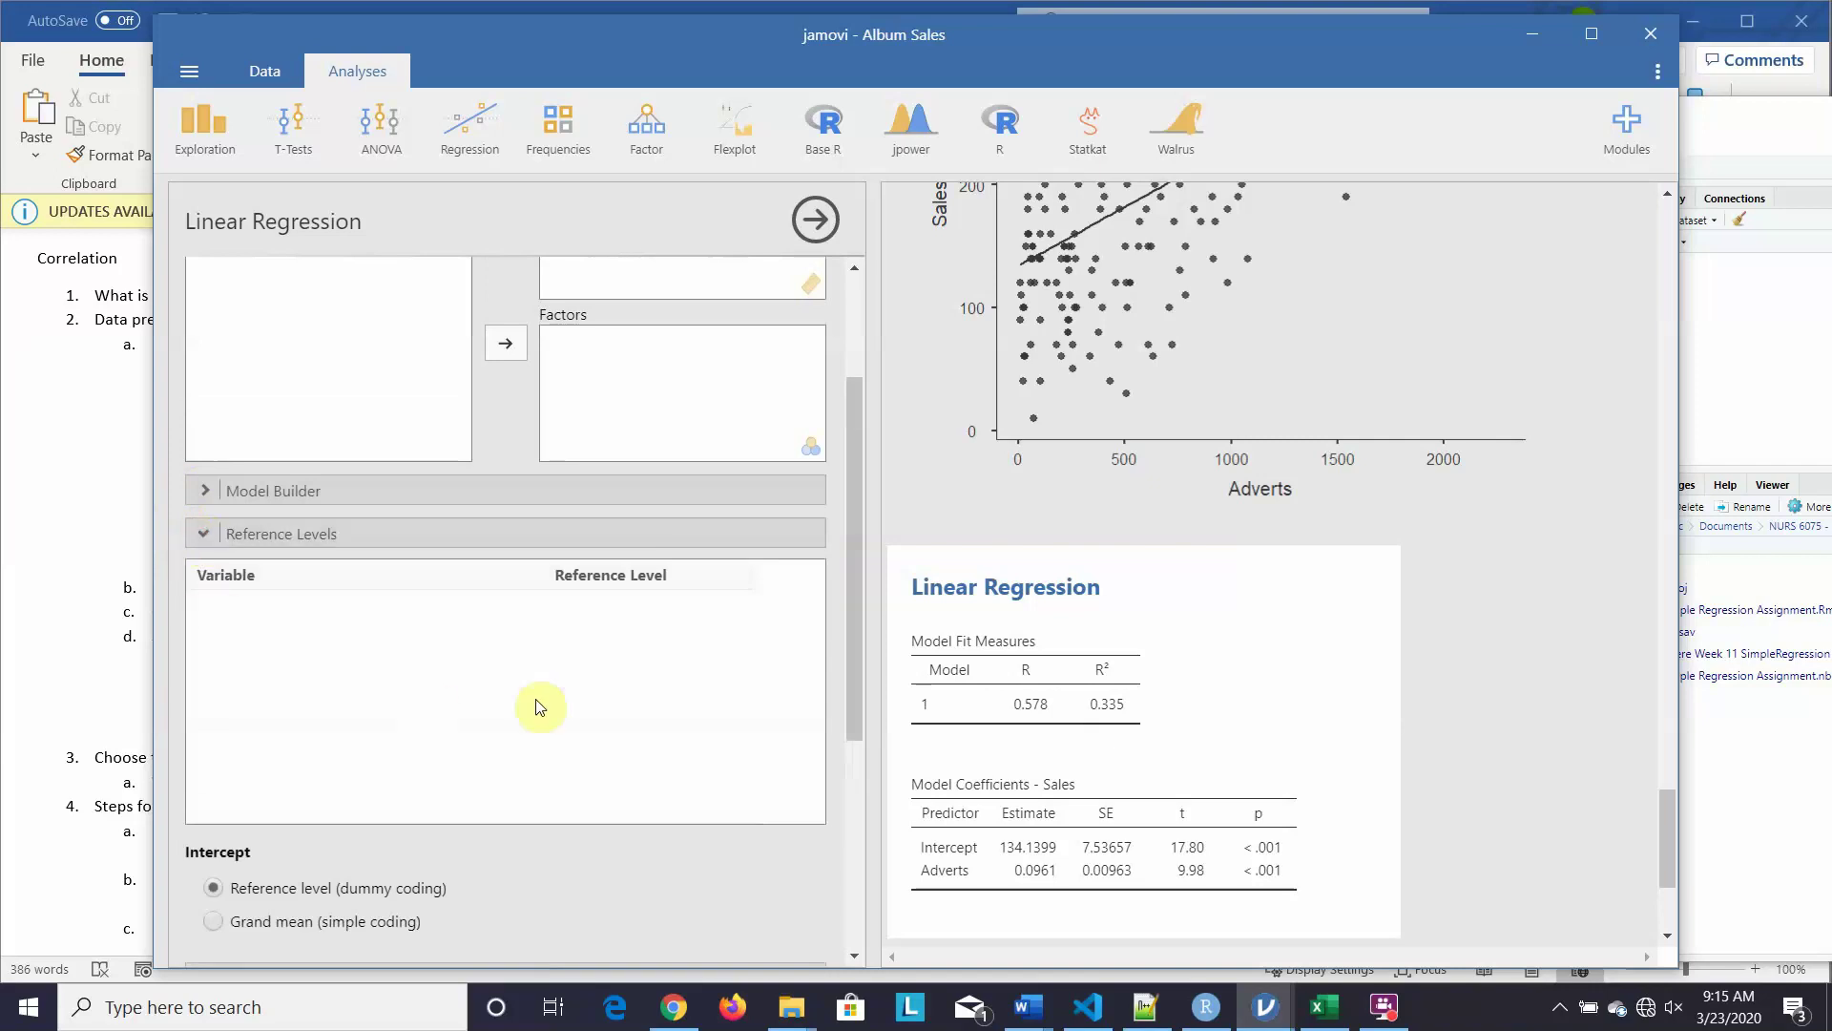
pyautogui.click(199, 534)
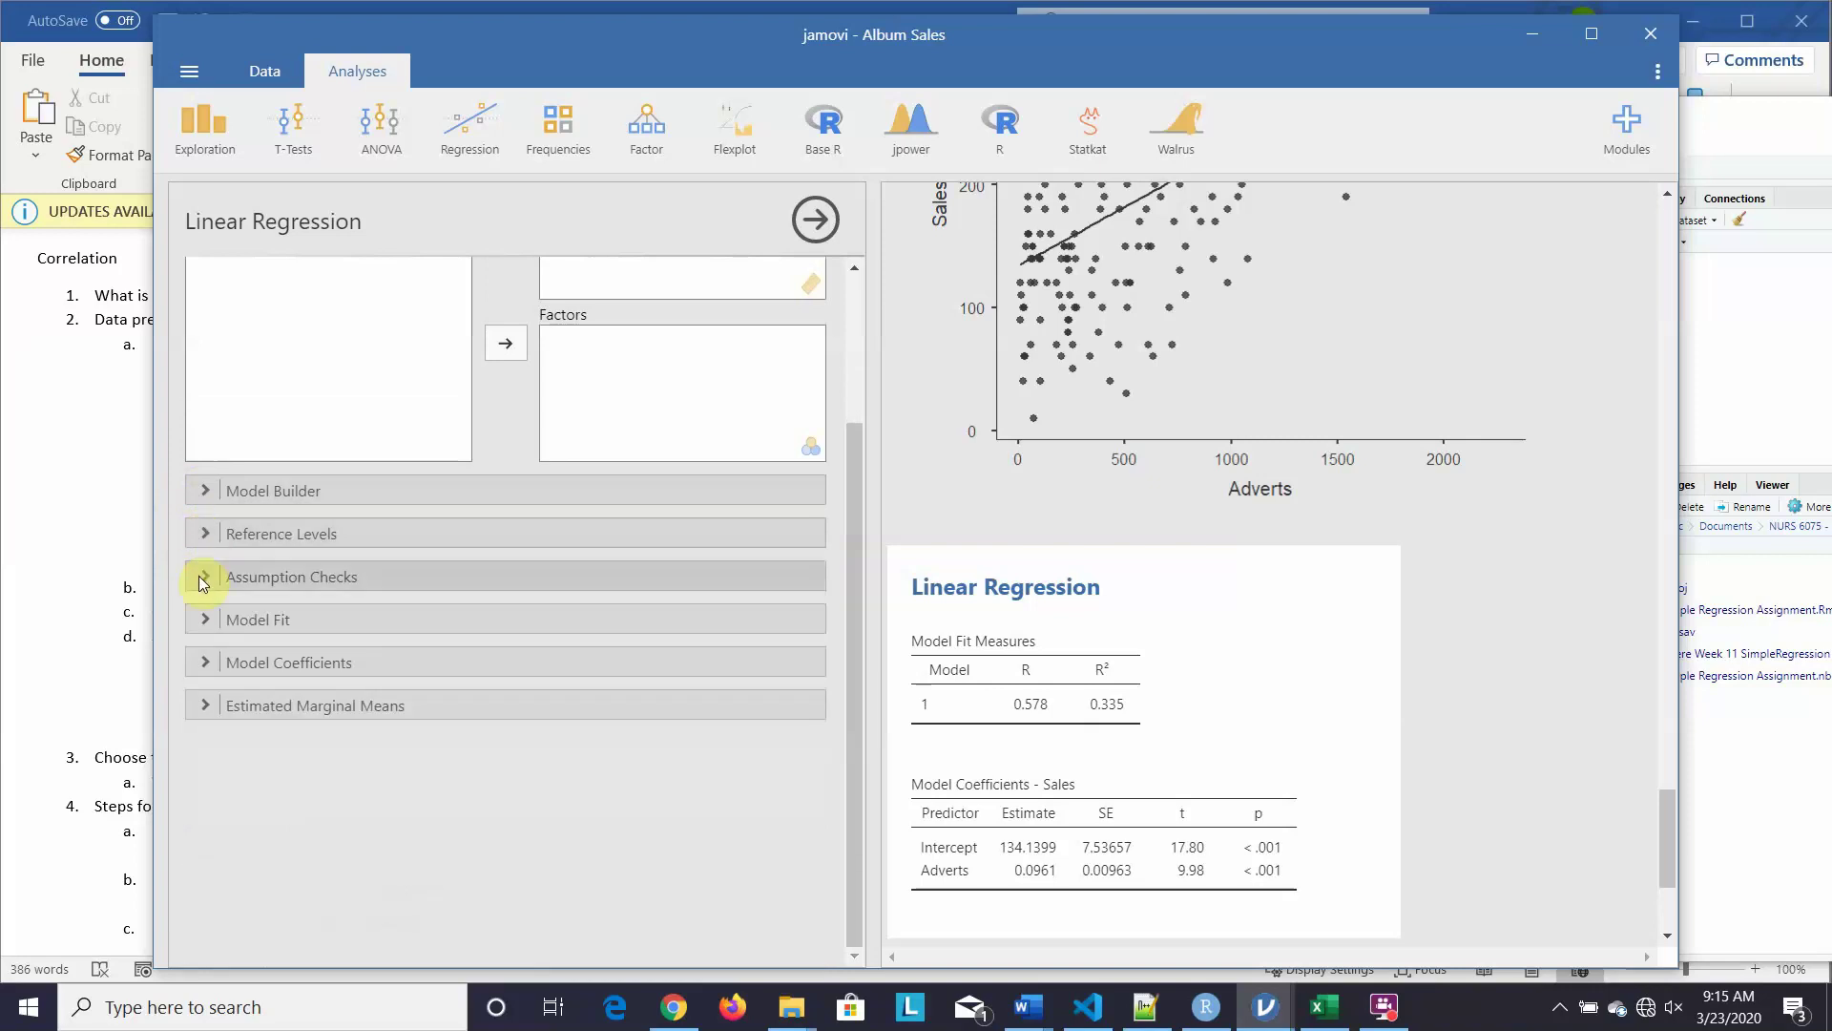
# Step: Add the Shapiro-Wilk test, Q-Q plot of residuals and residual plots to the regression, plus the Adjusted R² and F test fit options
pyautogui.click(199, 576)
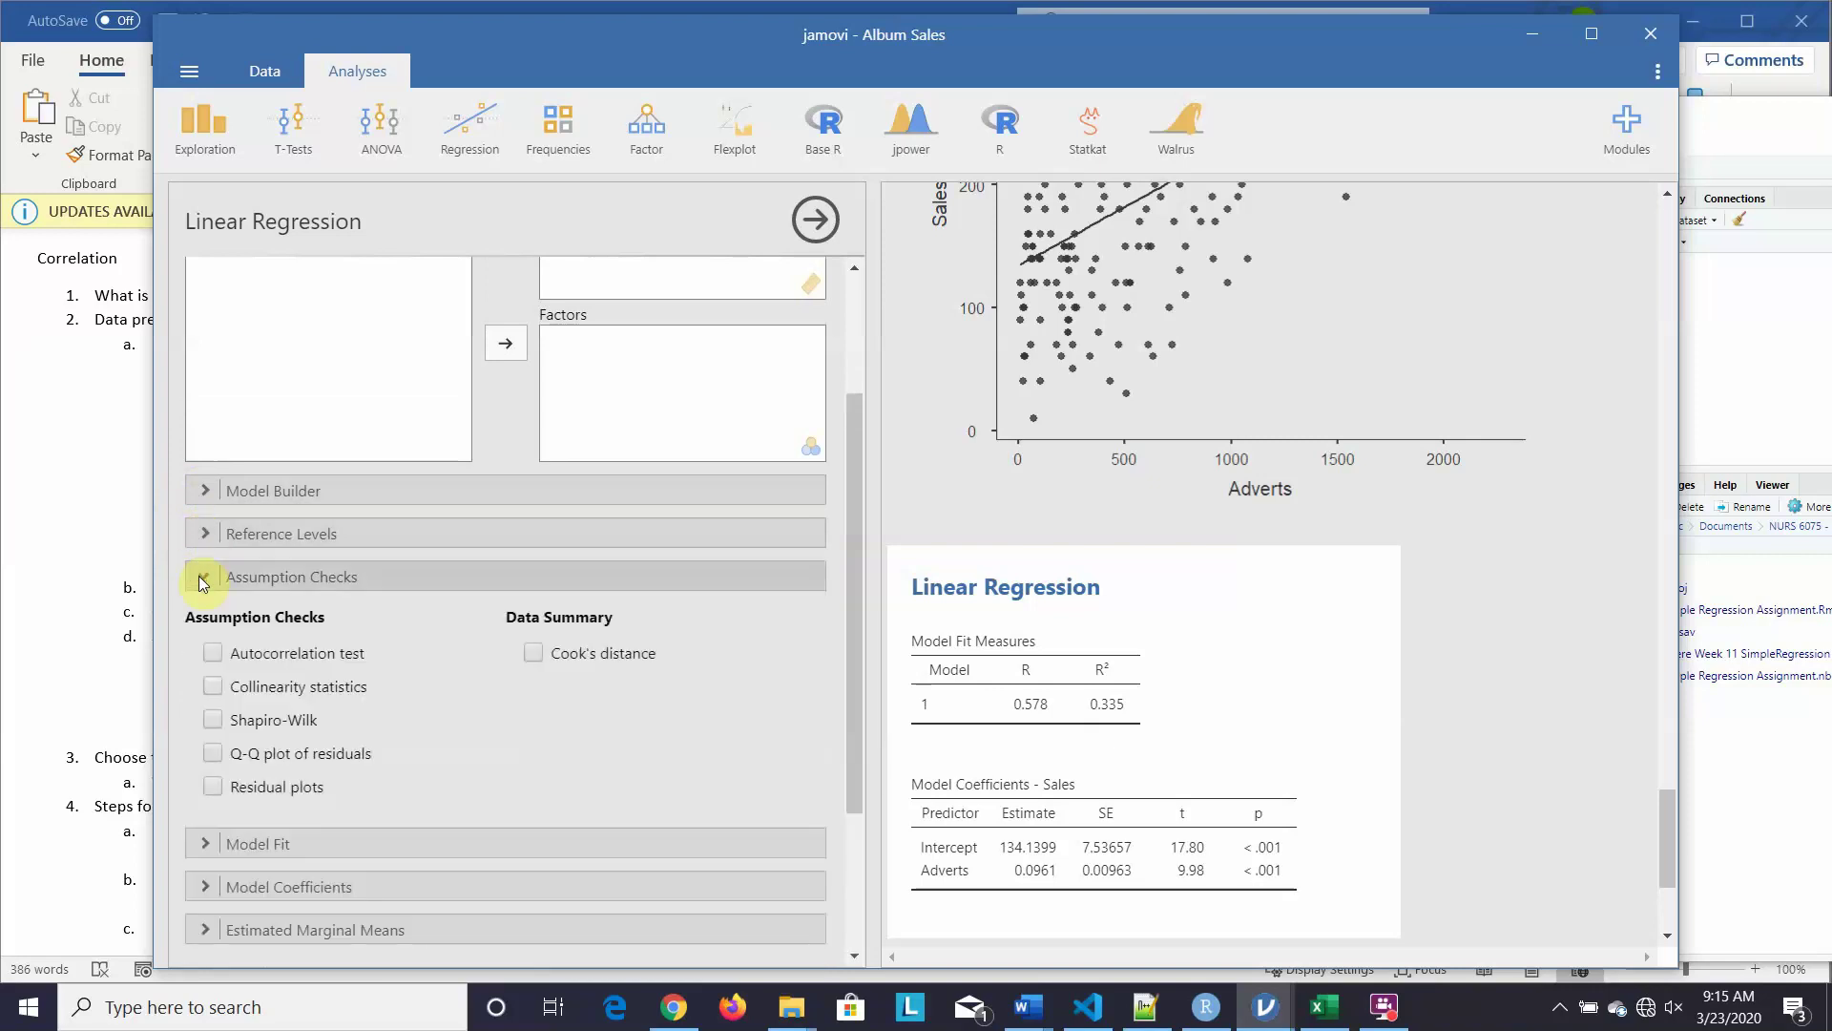
pyautogui.click(212, 721)
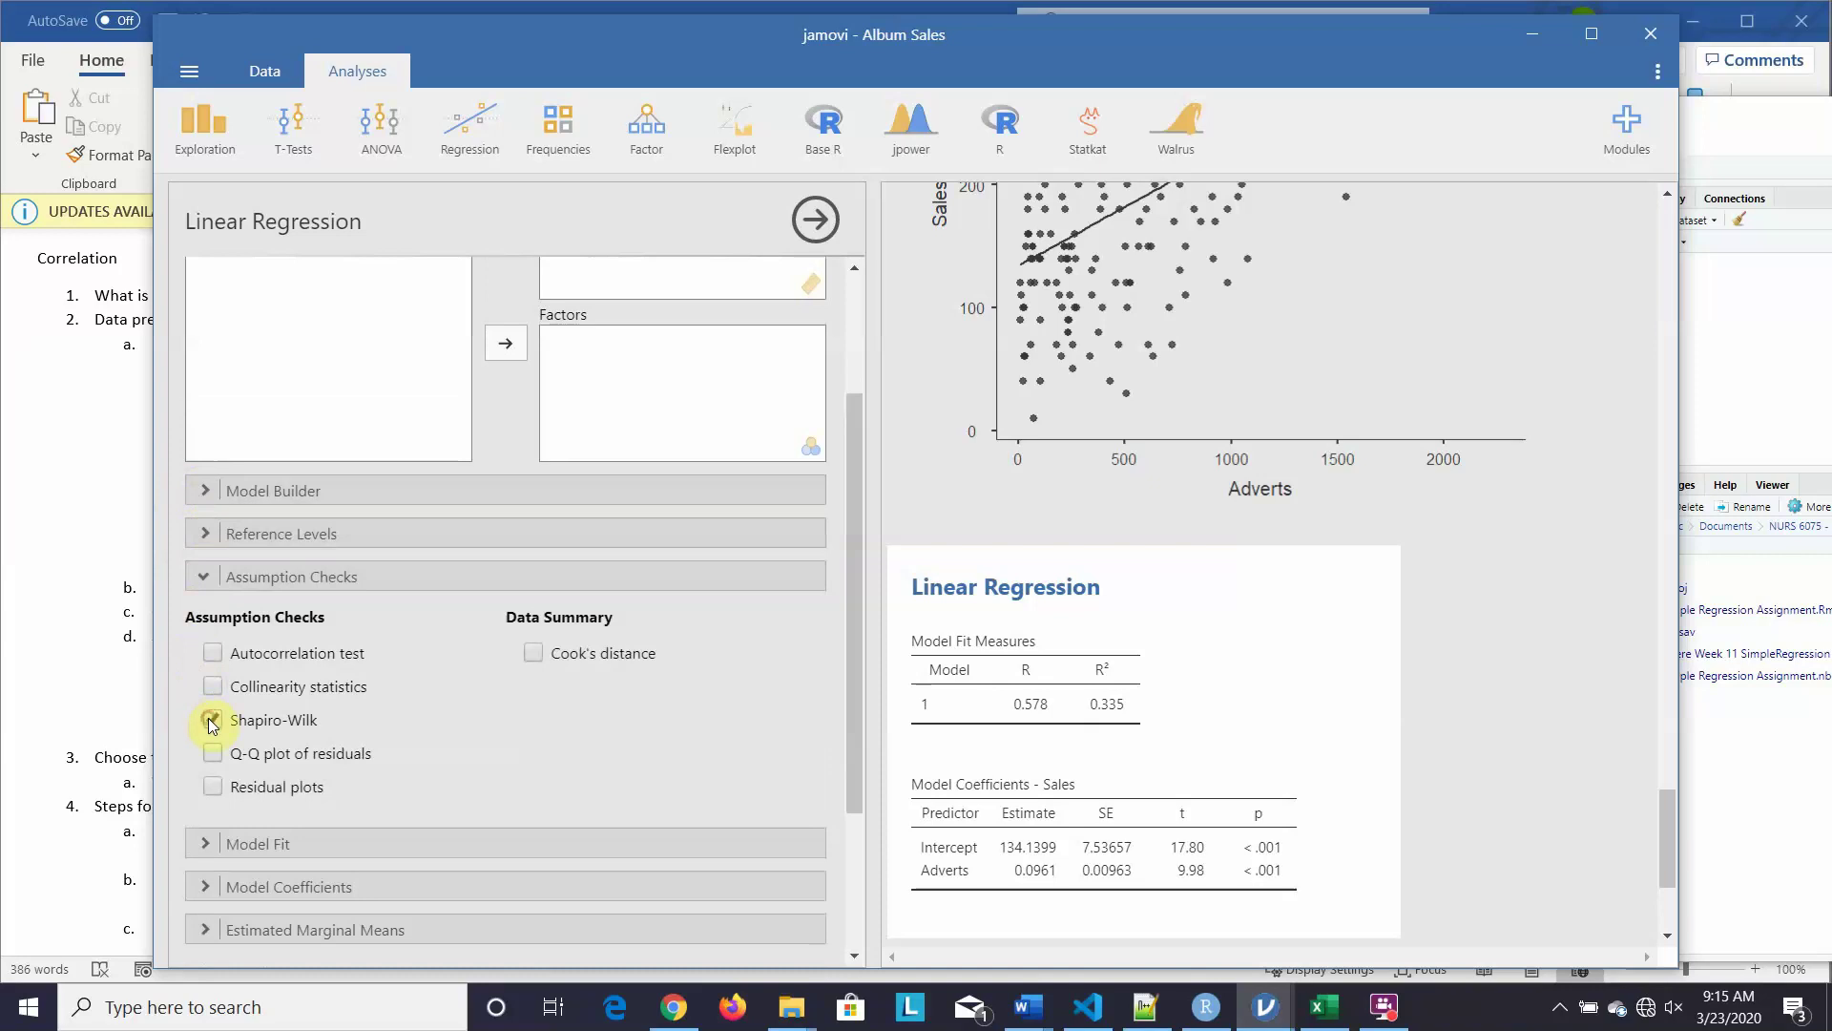
pyautogui.click(212, 788)
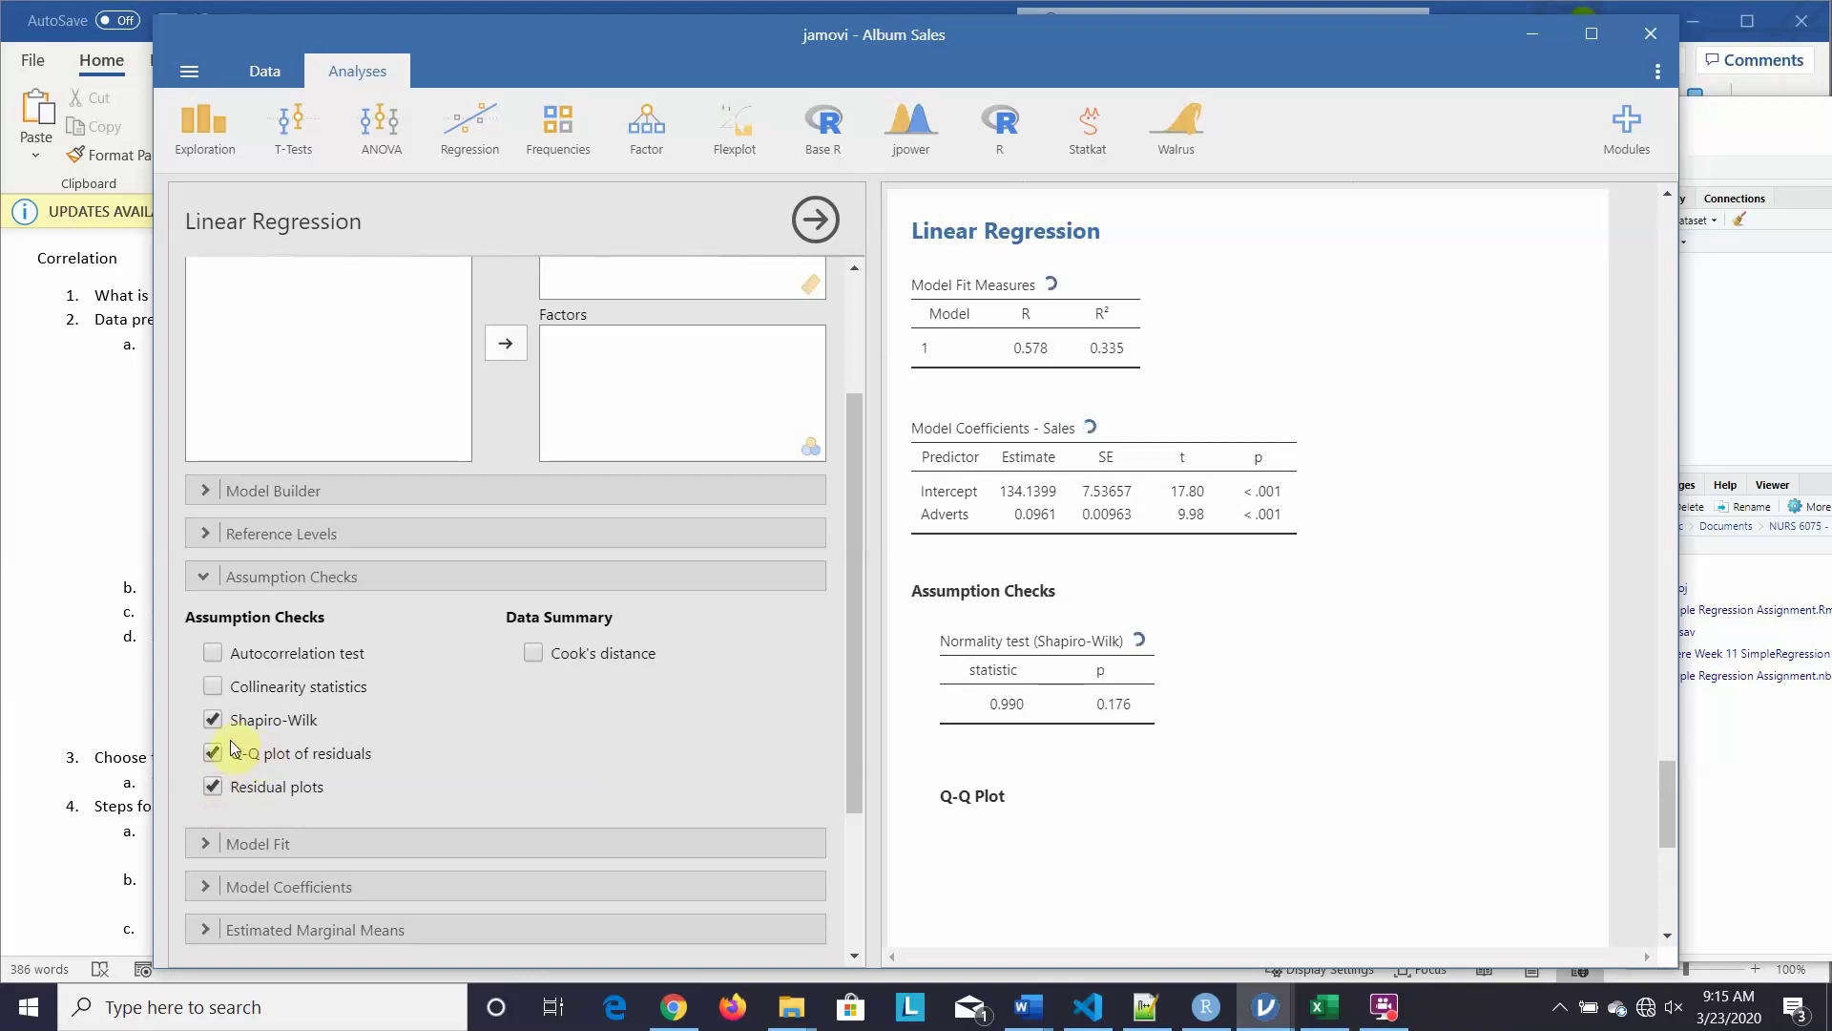
pyautogui.click(203, 840)
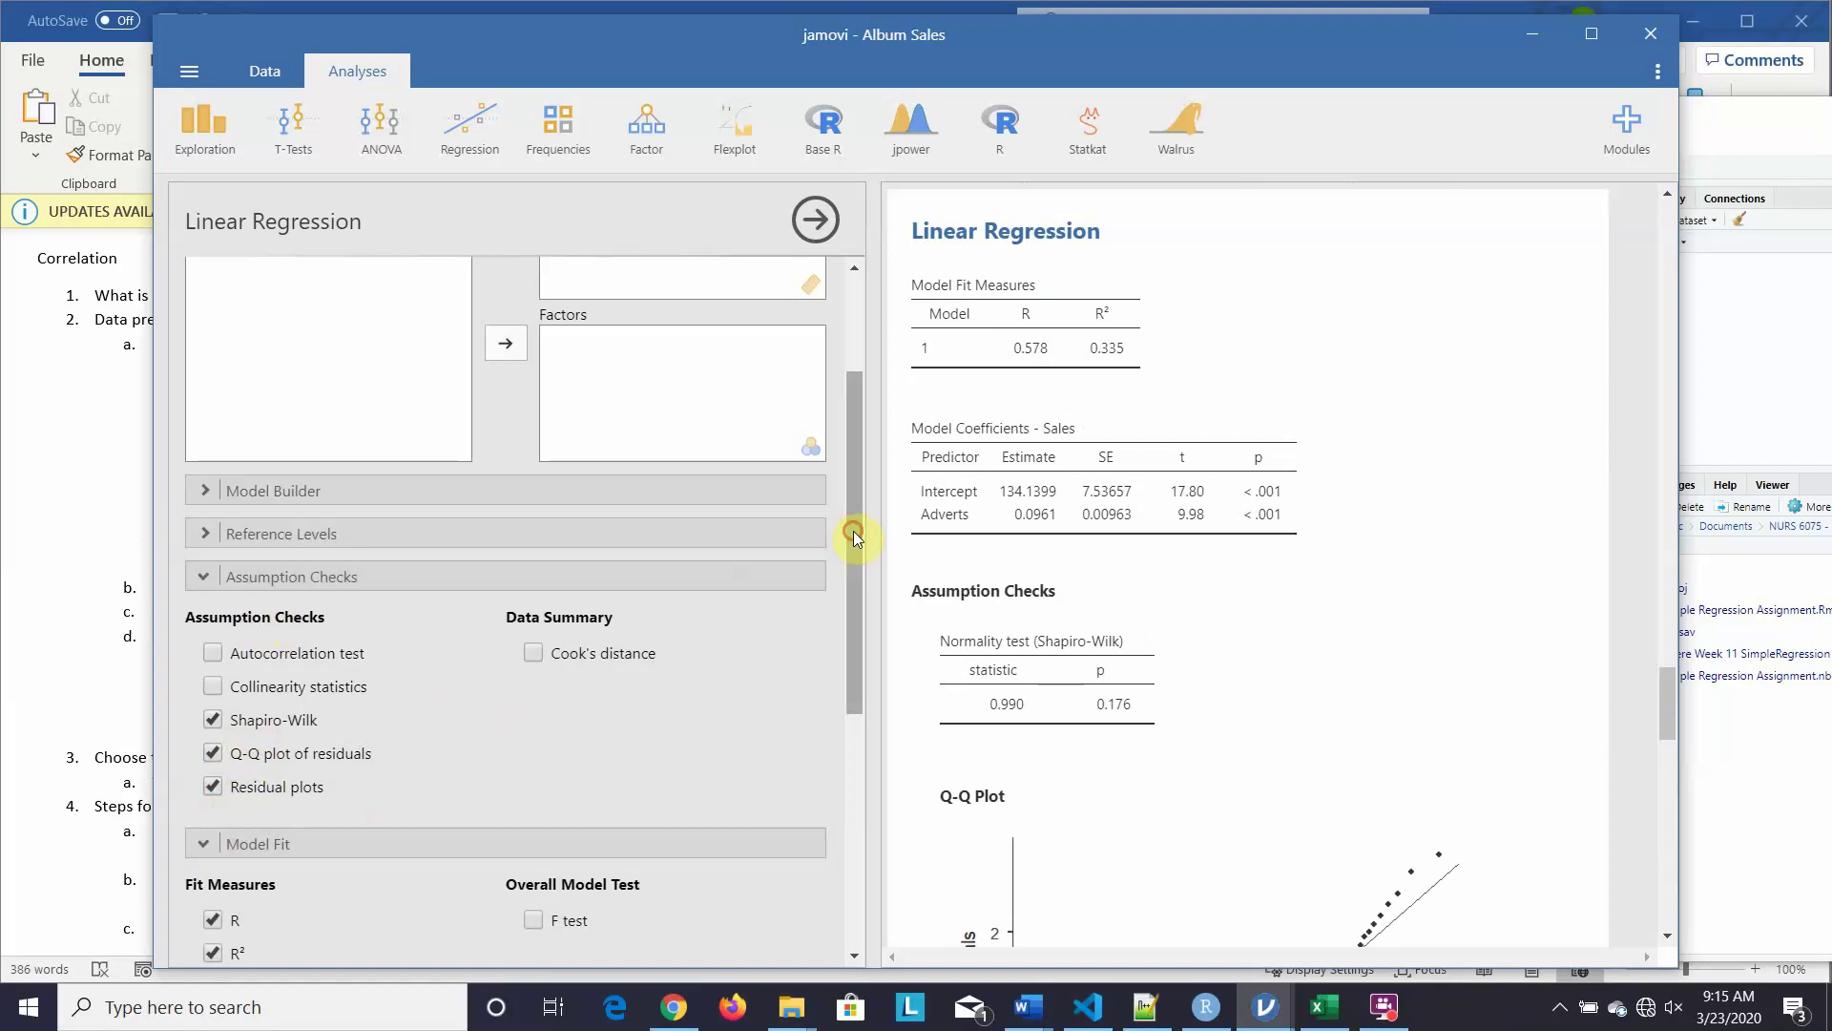
pyautogui.moveTo(855, 535); pyautogui.dragTo(868, 709)
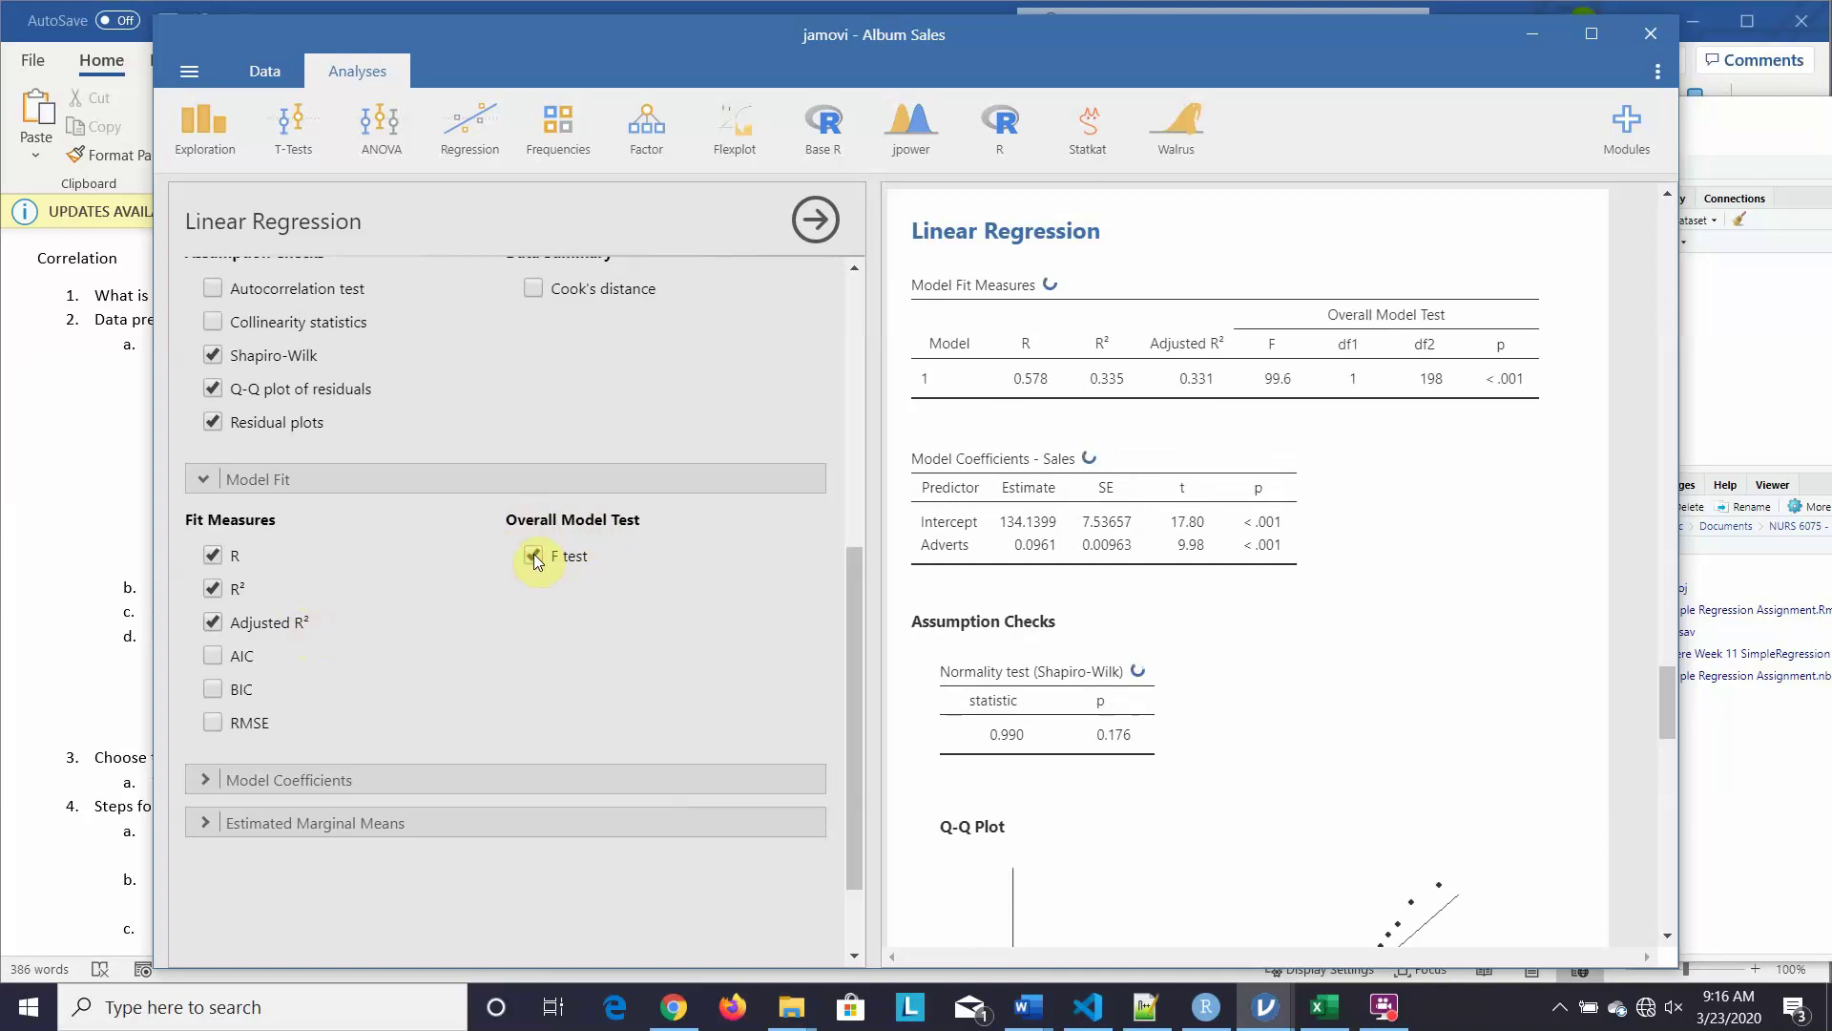
# Step: Add the ANOVA test and the standardized estimate to the model coefficients, with 95% confidence intervals for both the estimate and the standardized estimate
pyautogui.click(195, 777)
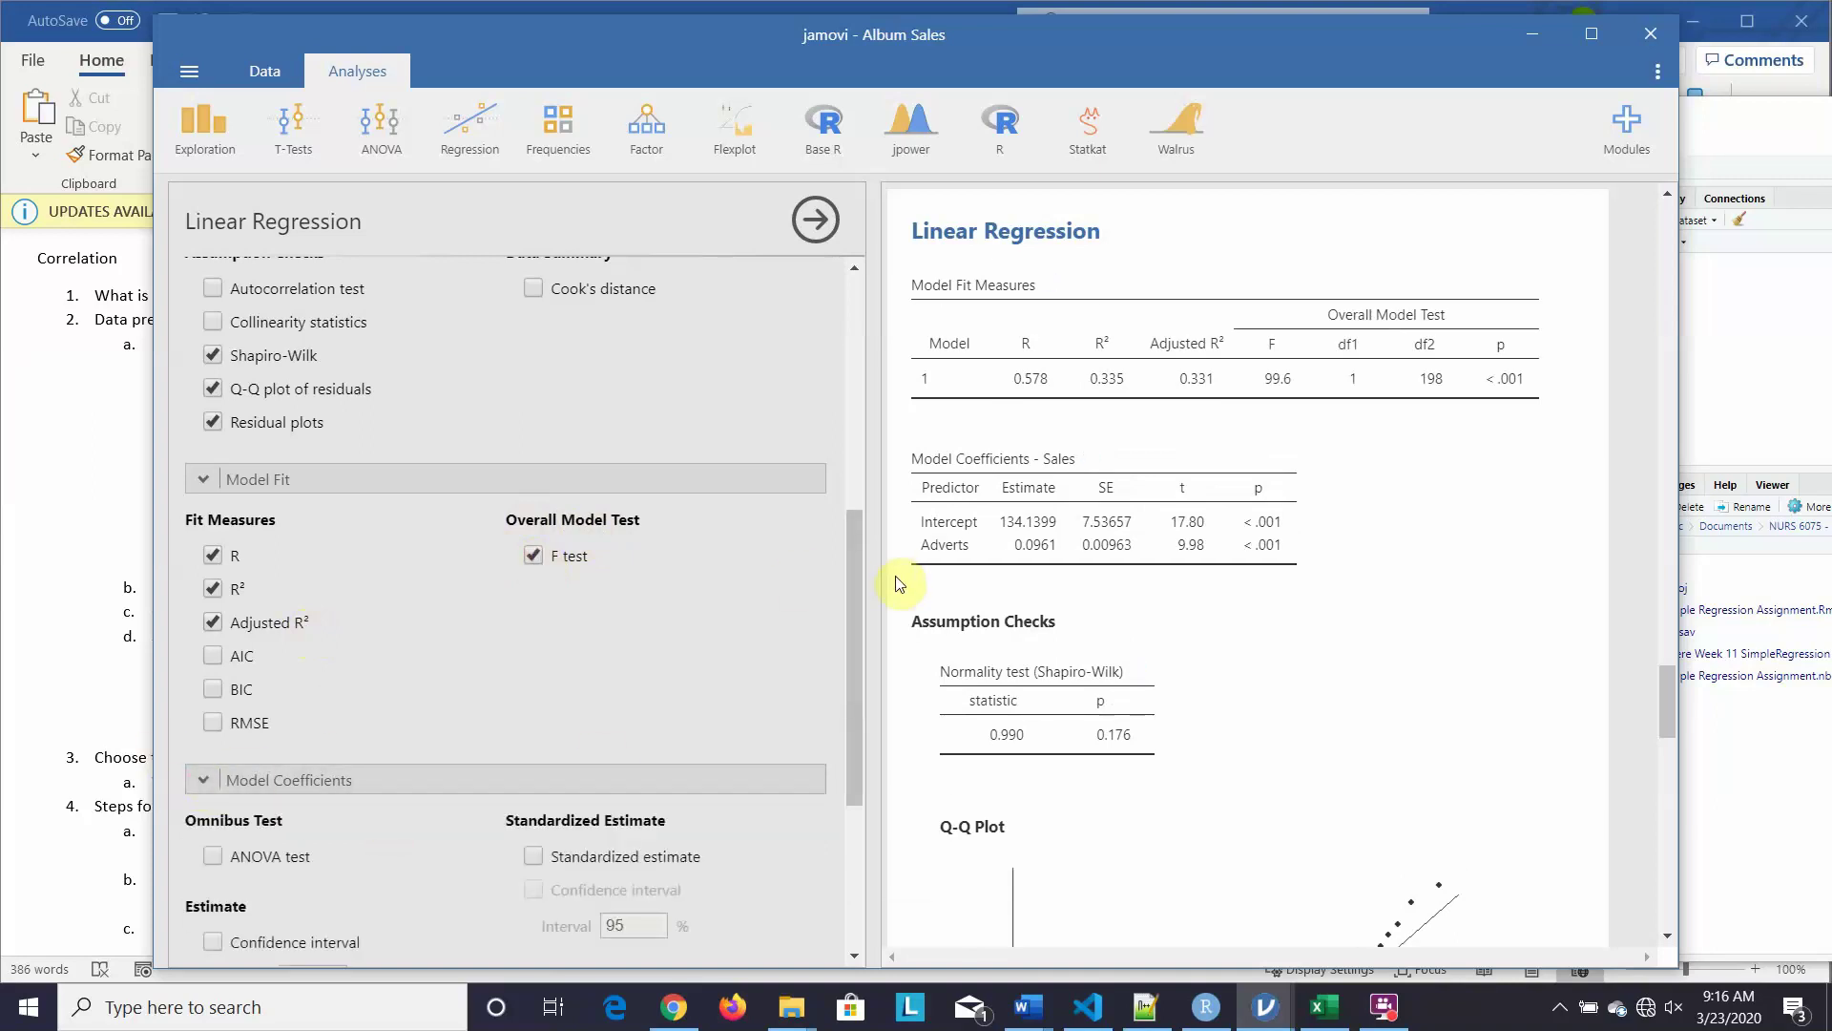
pyautogui.moveTo(857, 586); pyautogui.dragTo(863, 687)
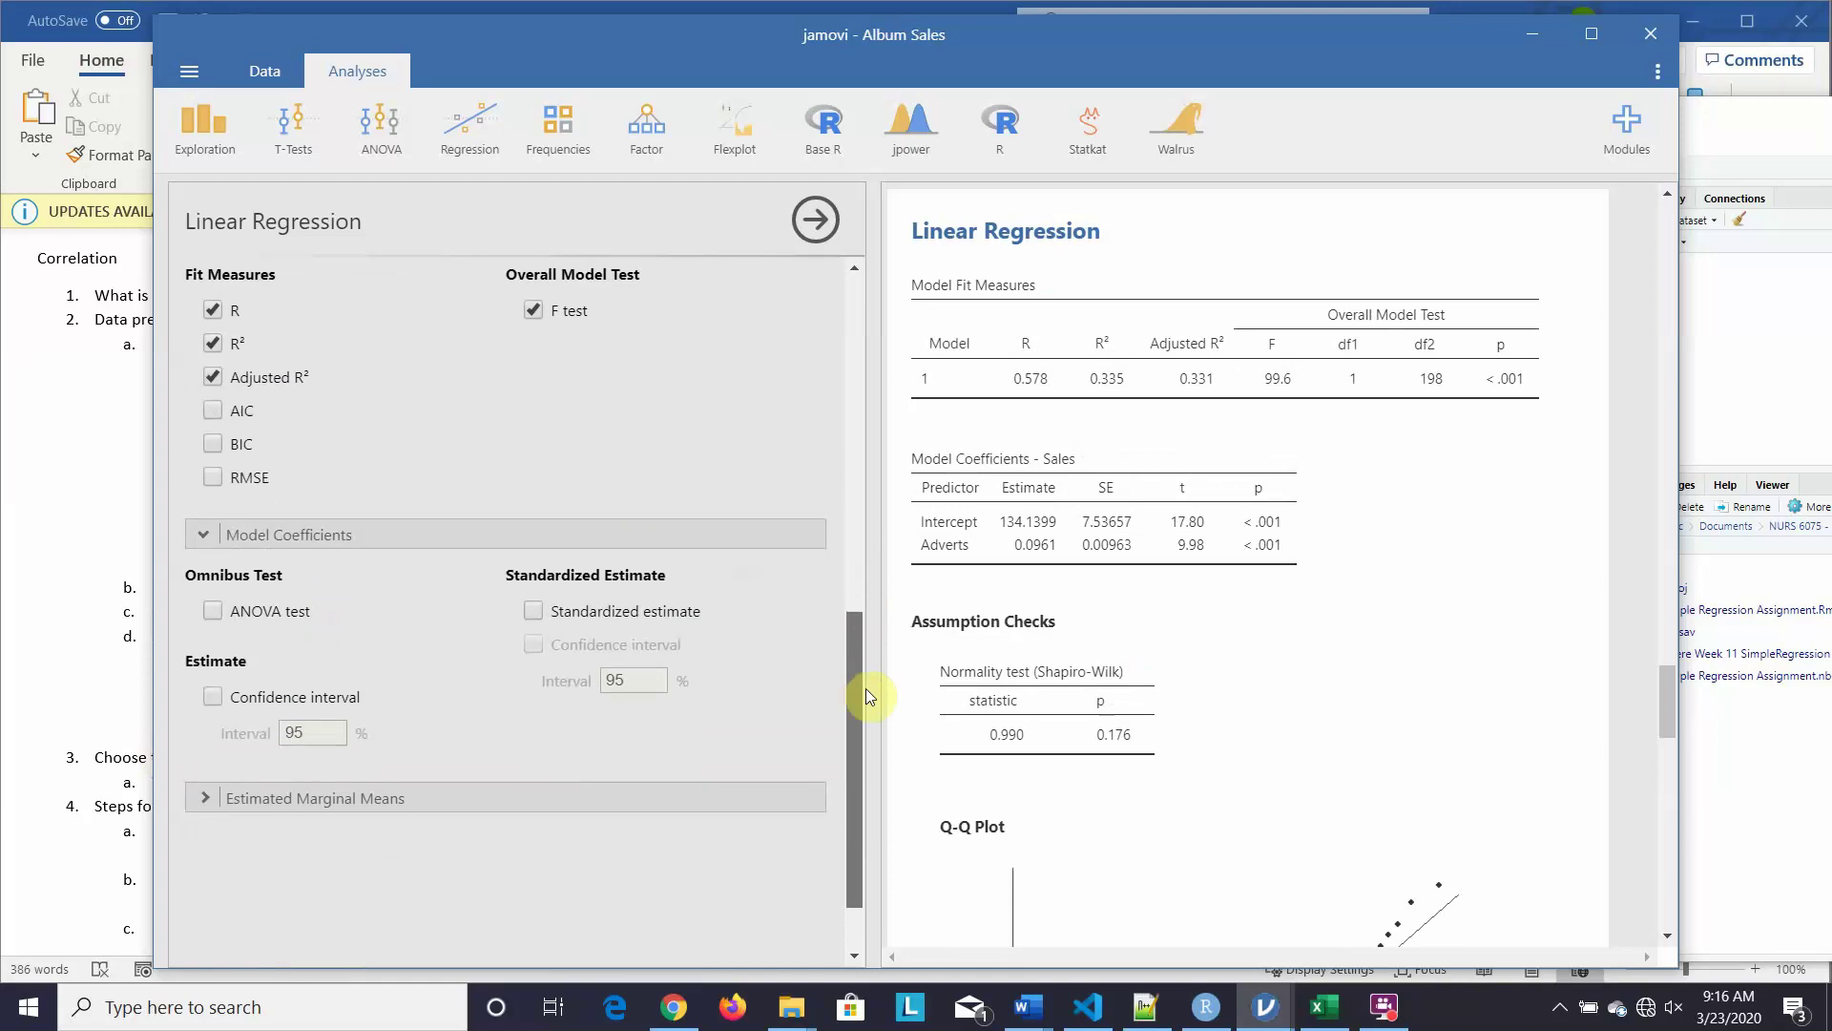
pyautogui.click(212, 612)
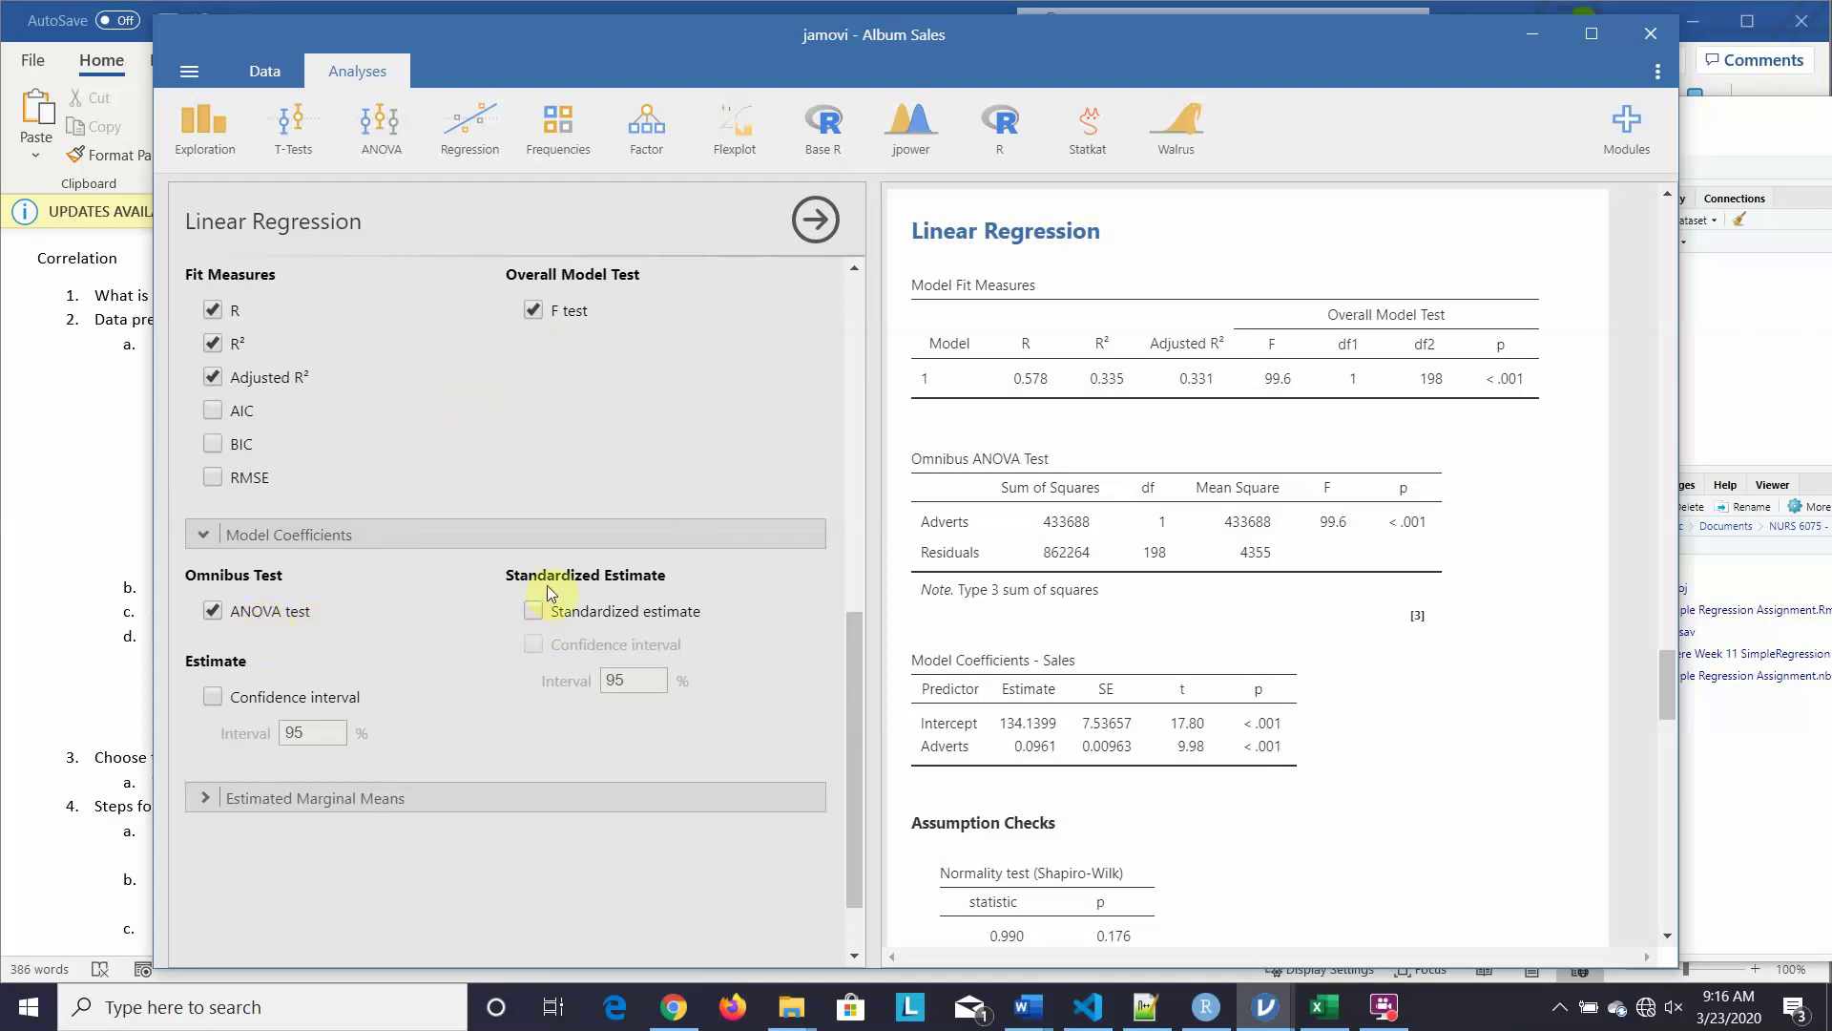
pyautogui.click(531, 616)
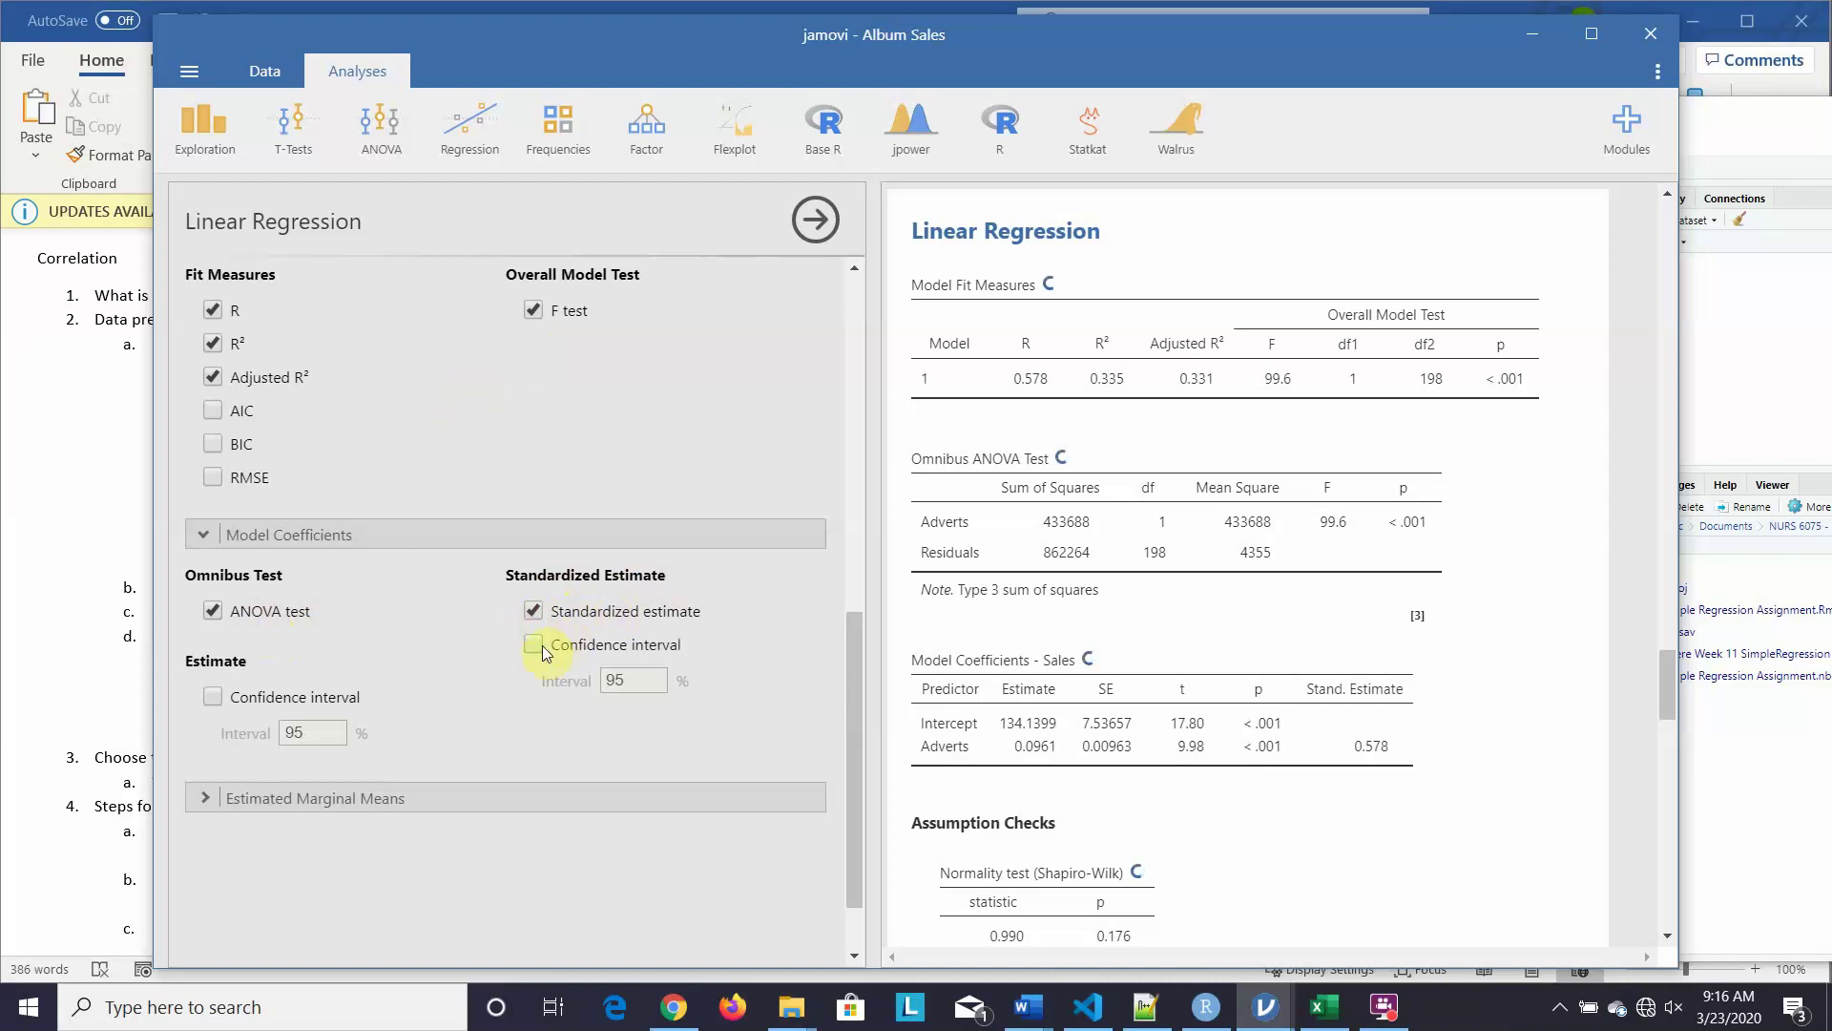
pyautogui.click(529, 646)
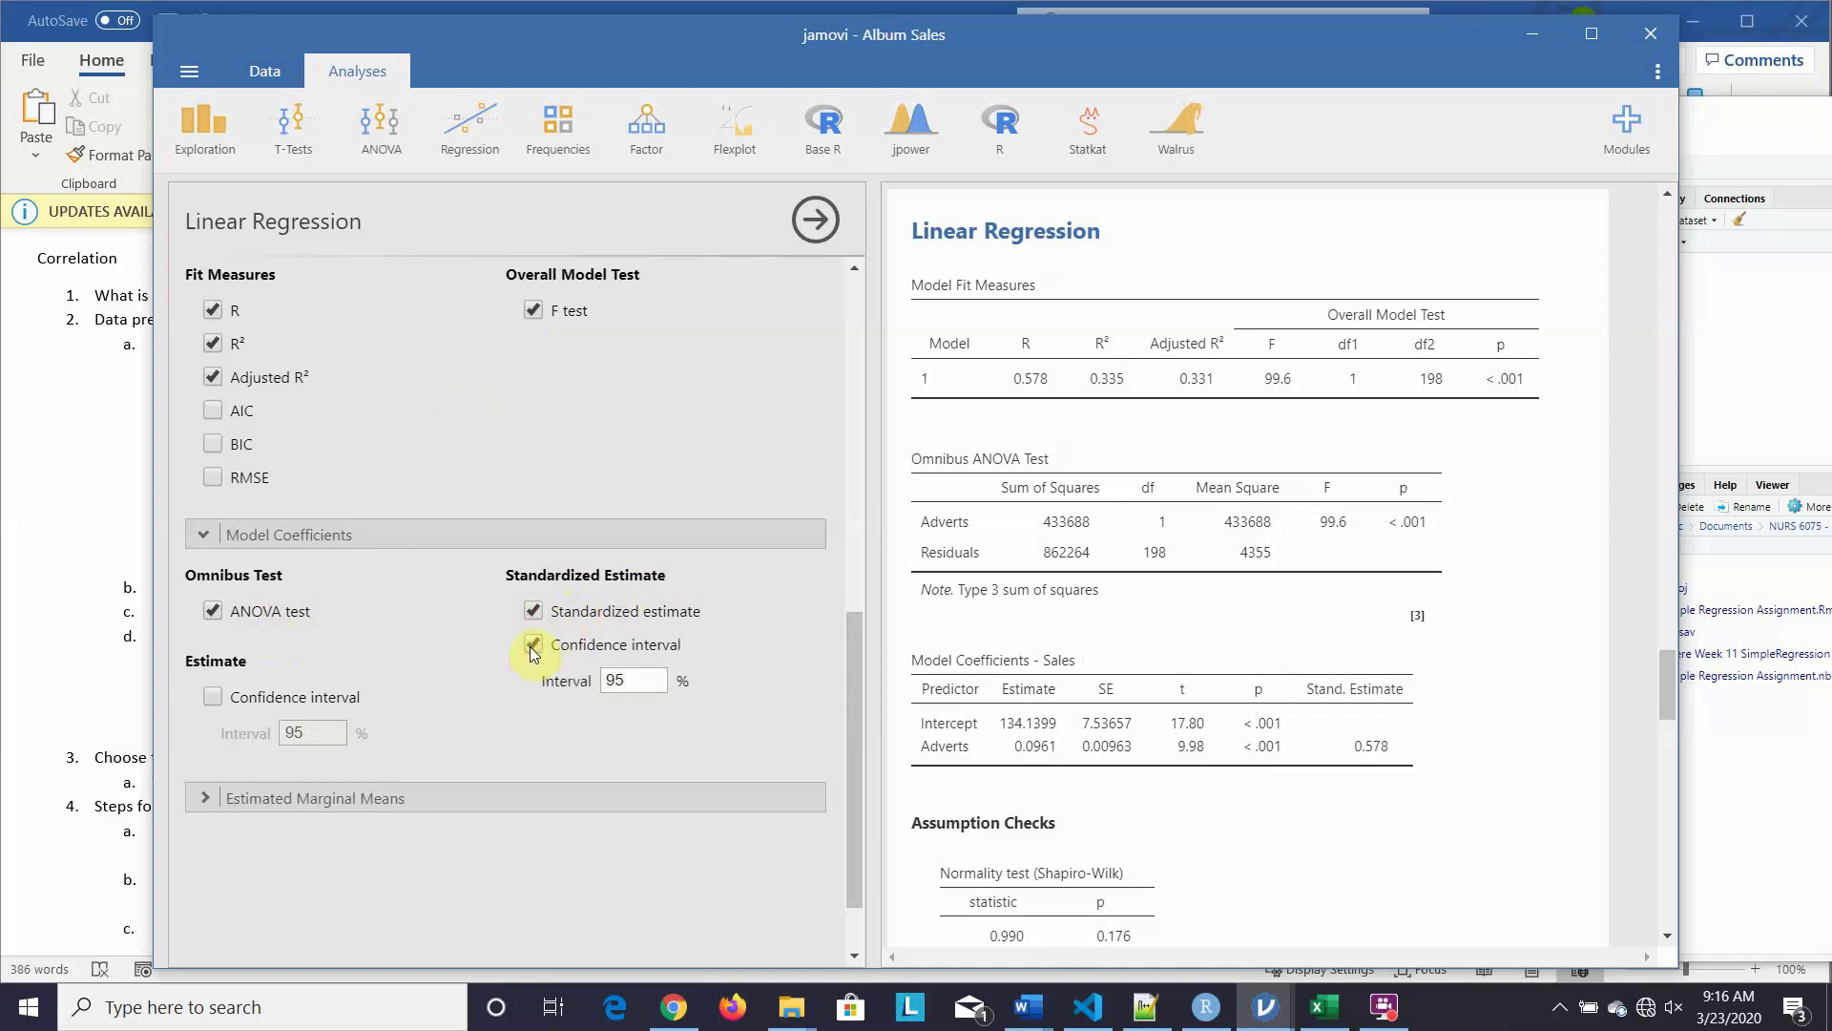
pyautogui.click(212, 698)
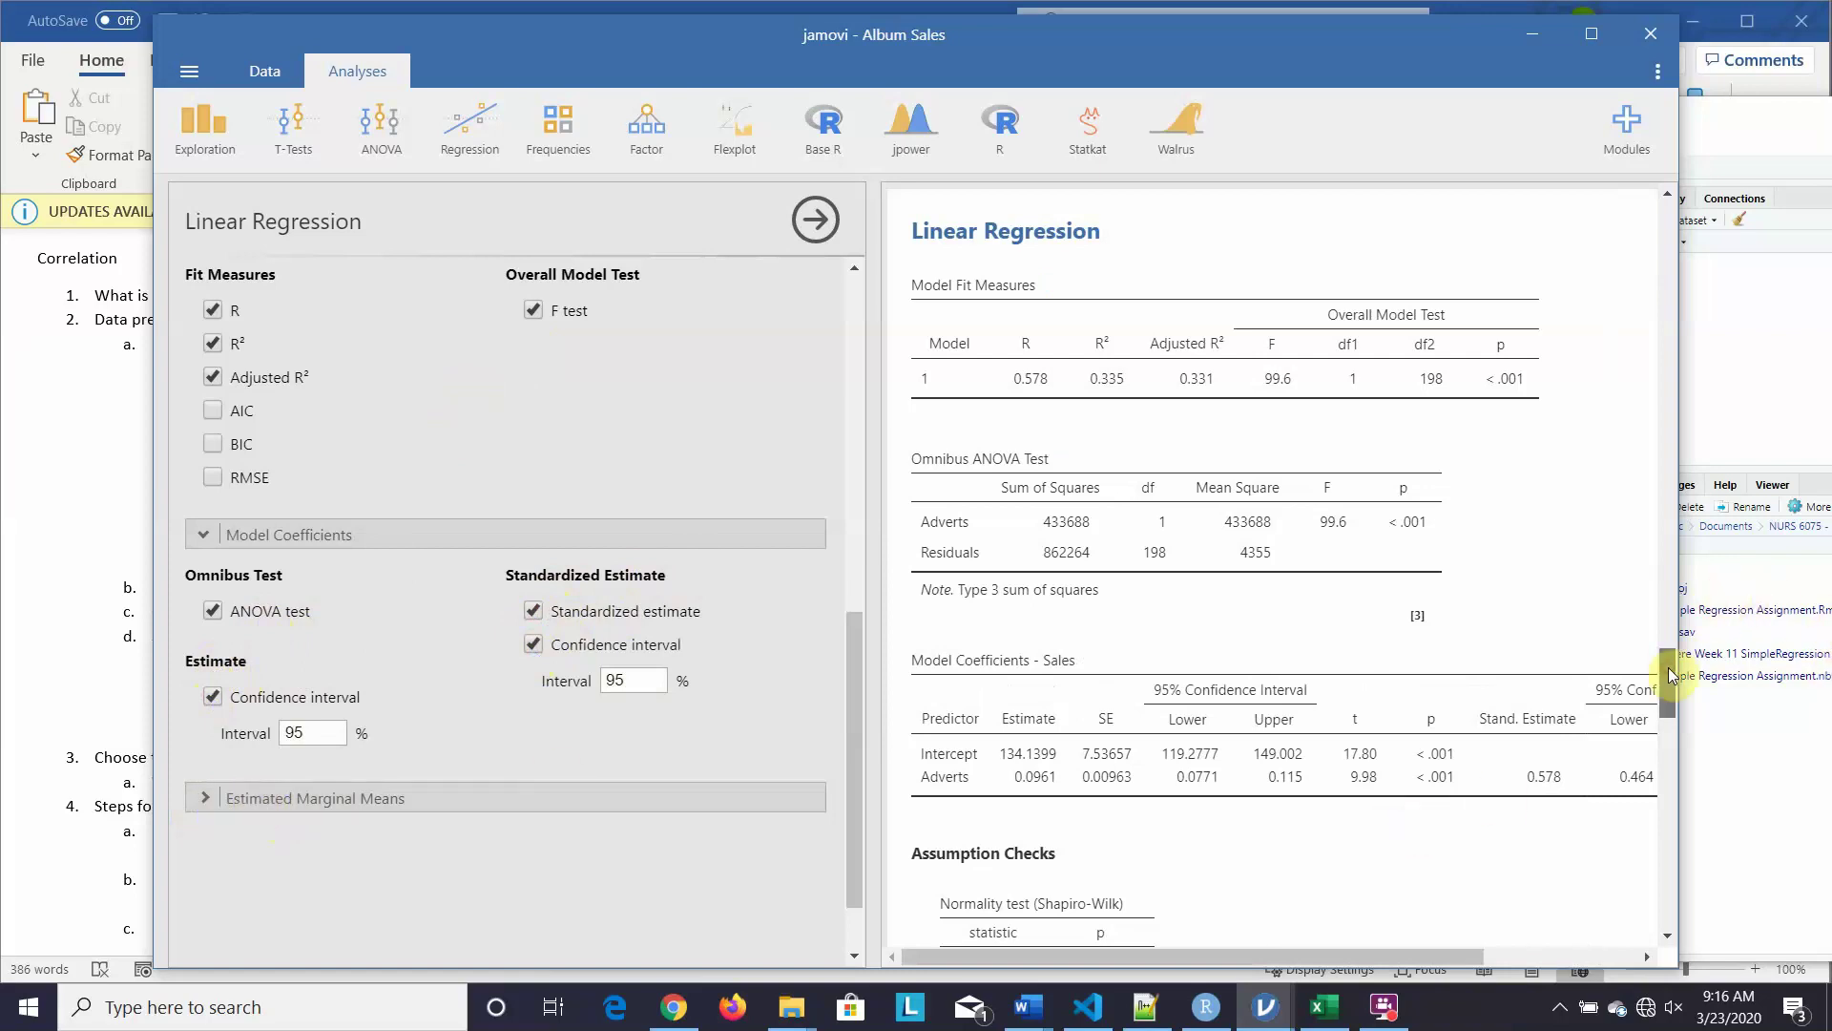
# Step: Examine the regression's fit, ANOVA and coefficient tables, Shapiro-Wilk test, Q-Q plot and residual plots to judge the model and its assumptions
pyautogui.moveTo(1668, 668)
pyautogui.mouseDown()
pyautogui.moveTo(1669, 628)
pyautogui.moveTo(1668, 676)
pyautogui.mouseUp()
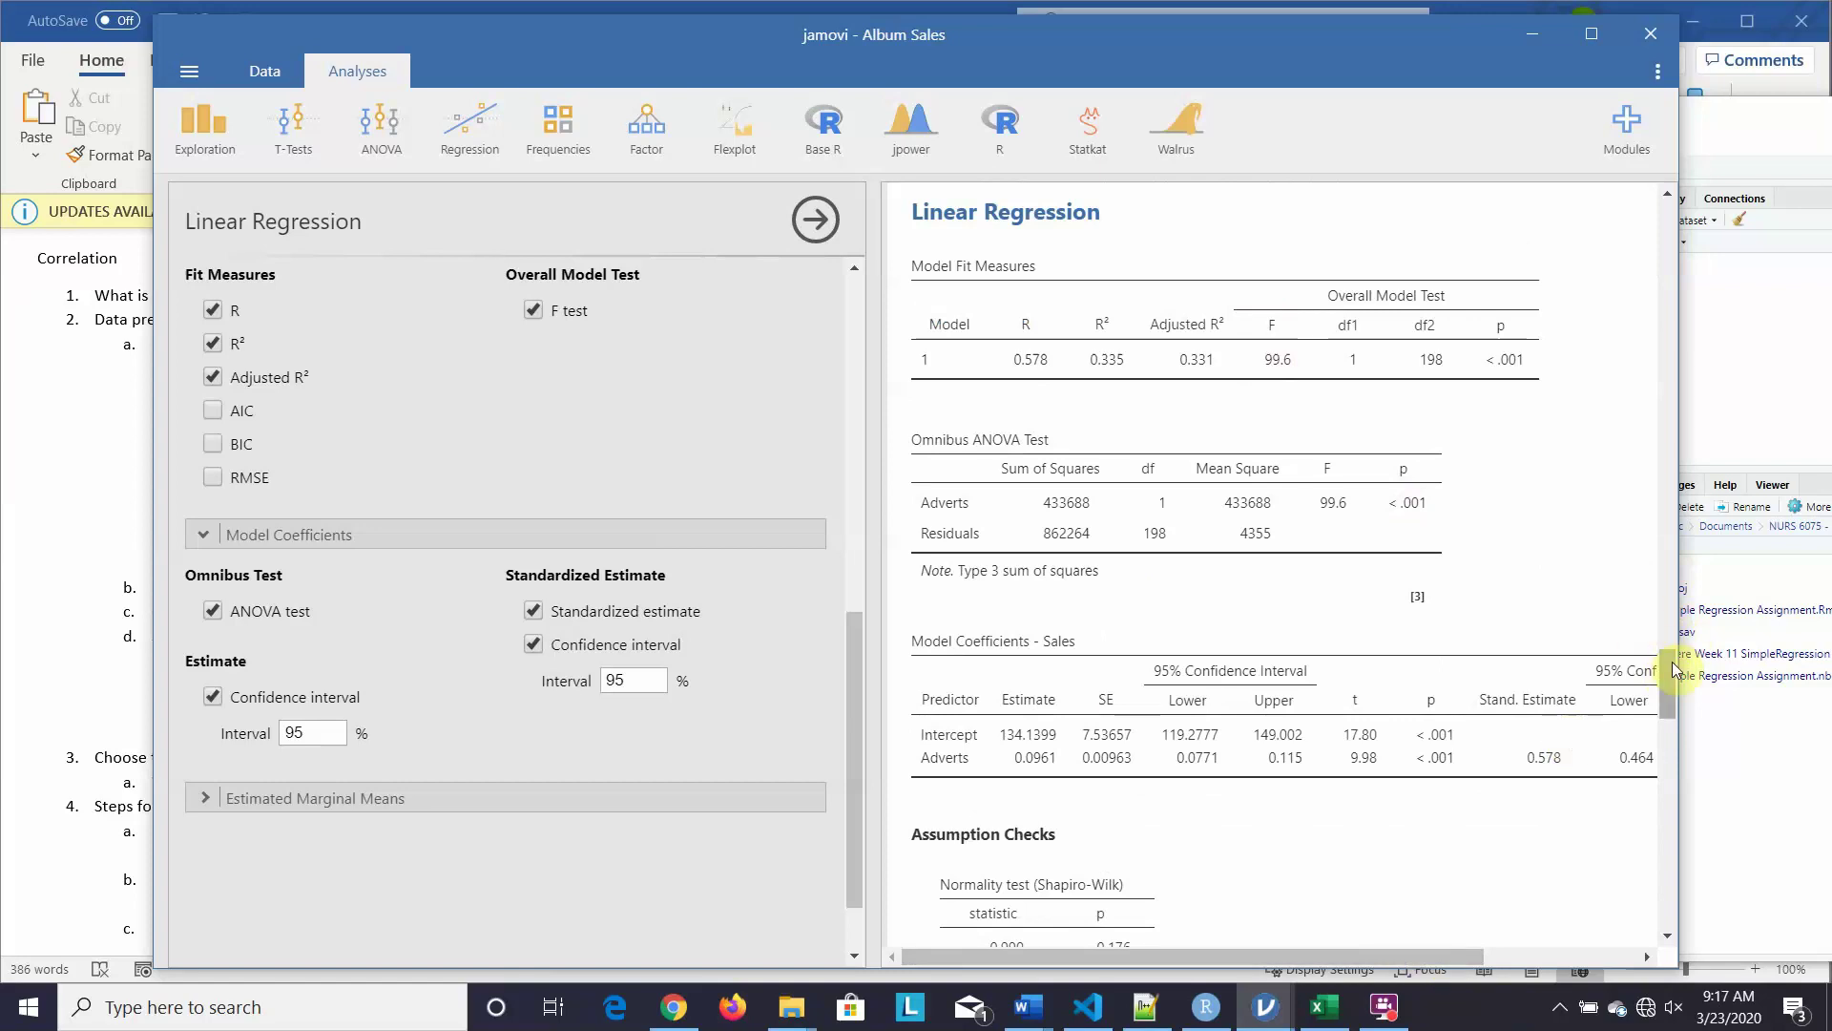
pyautogui.moveTo(1672, 667); pyautogui.dragTo(1672, 683)
pyautogui.moveTo(1671, 705); pyautogui.dragTo(1671, 708)
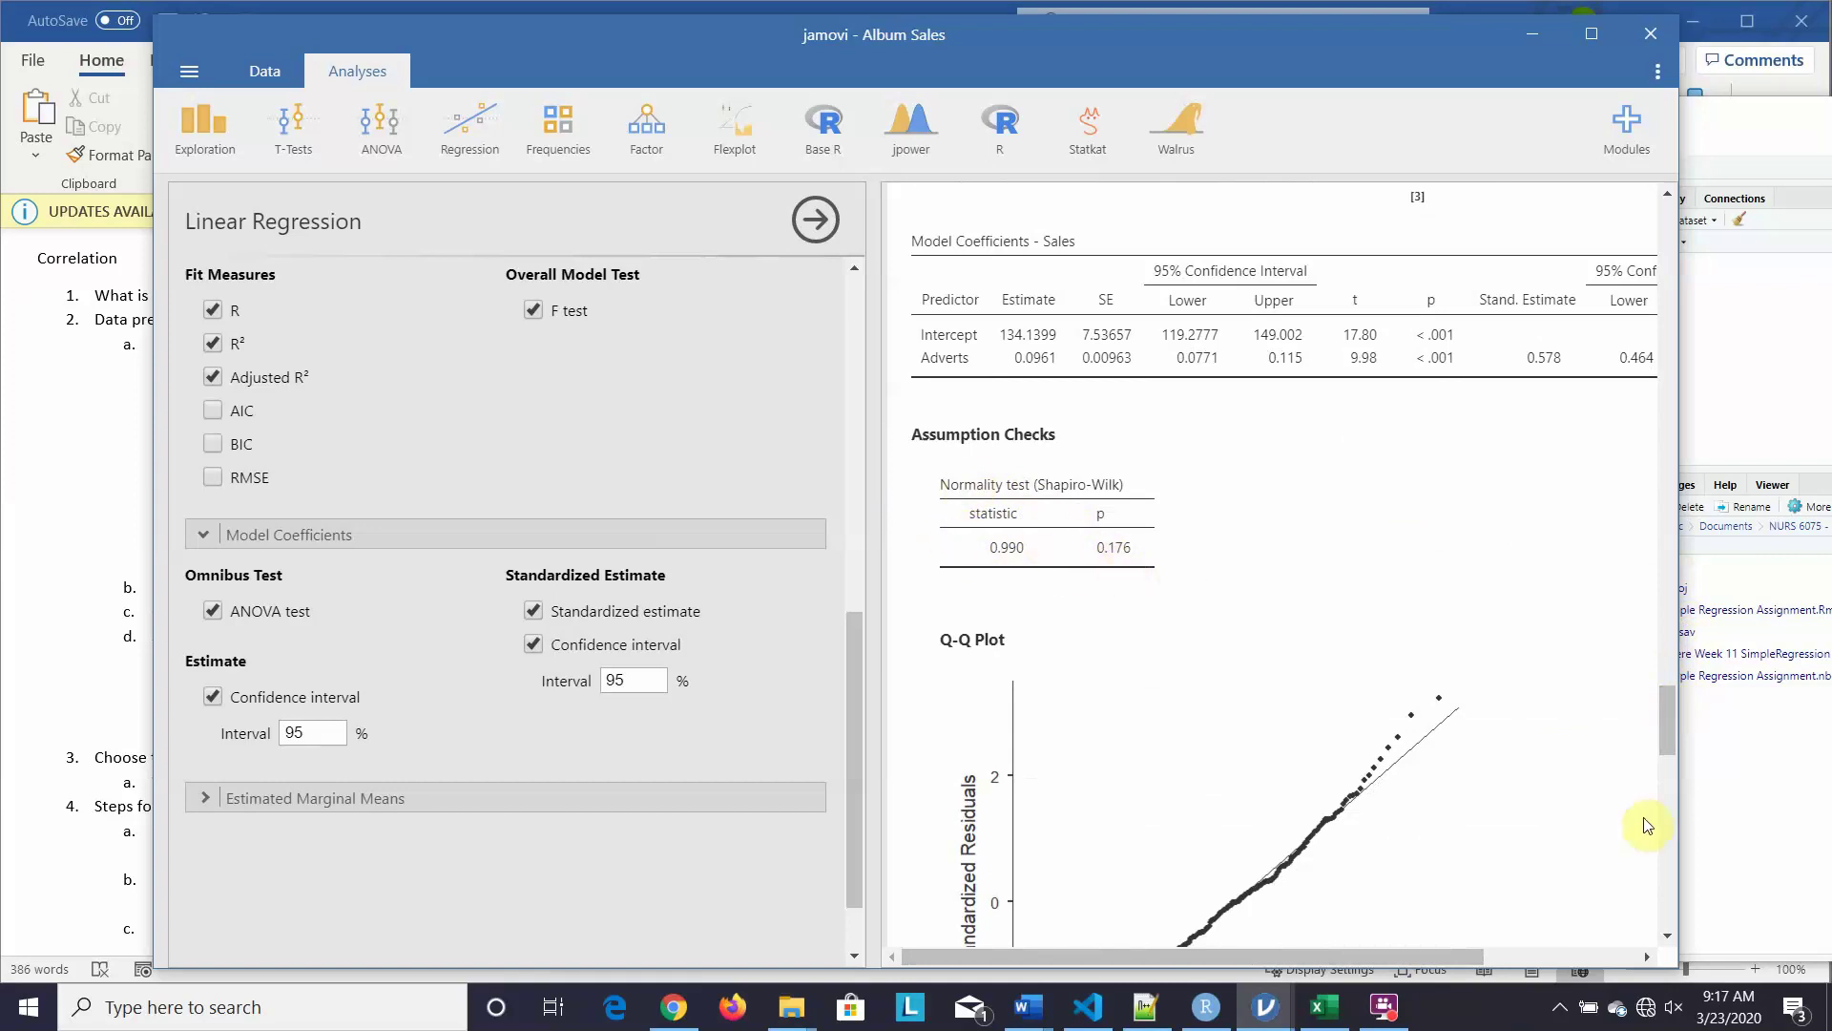
pyautogui.moveTo(1665, 699); pyautogui.dragTo(1664, 728)
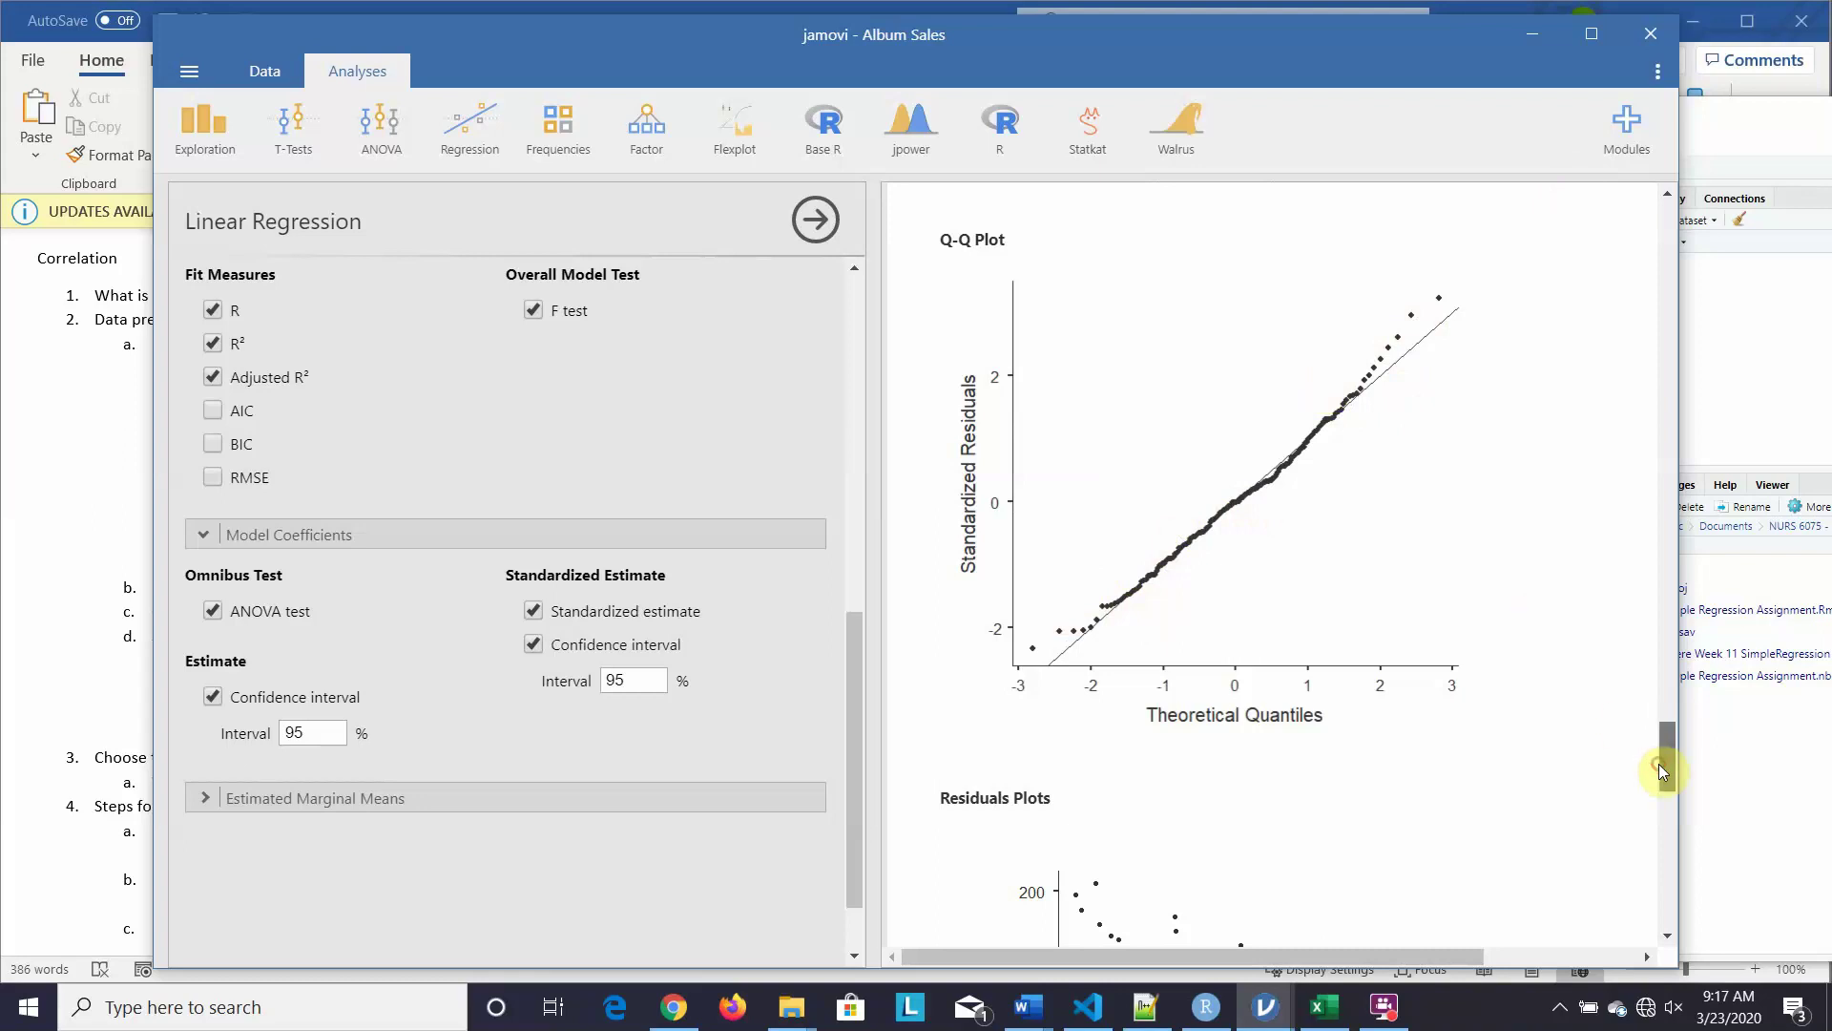
pyautogui.moveTo(1658, 764); pyautogui.dragTo(1663, 808)
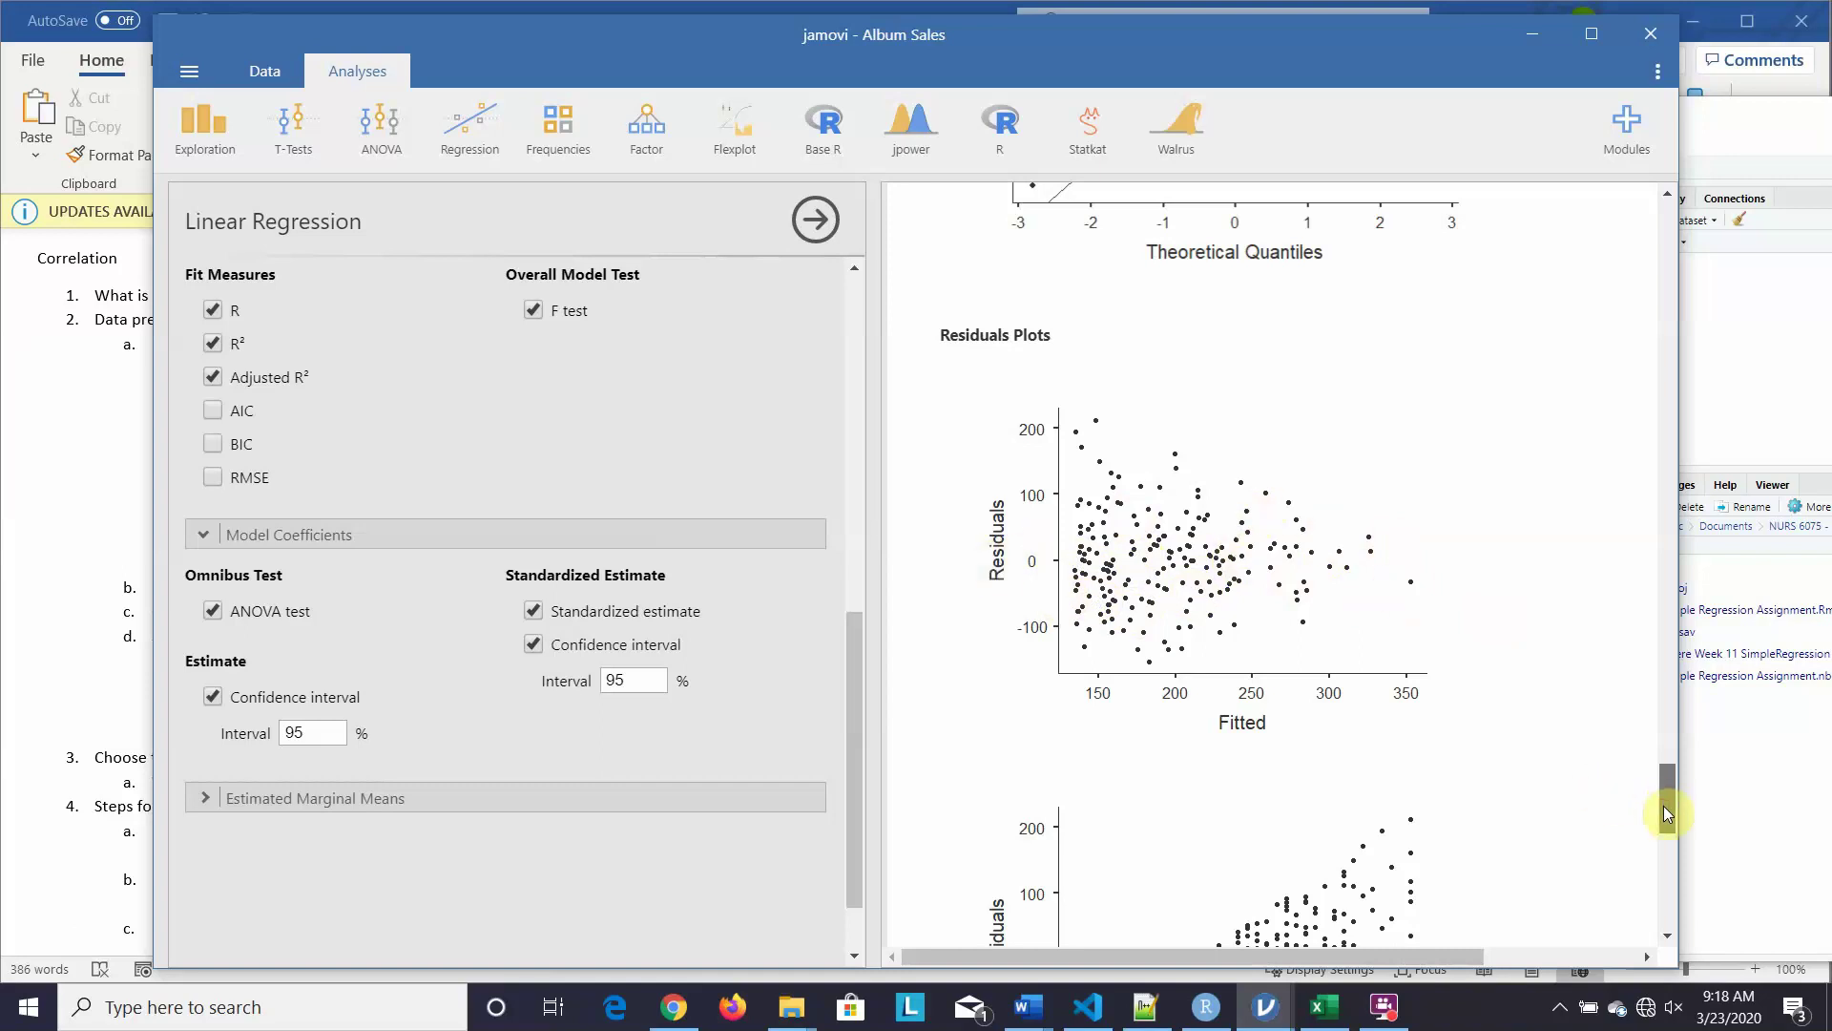
pyautogui.moveTo(1663, 805); pyautogui.dragTo(1668, 840)
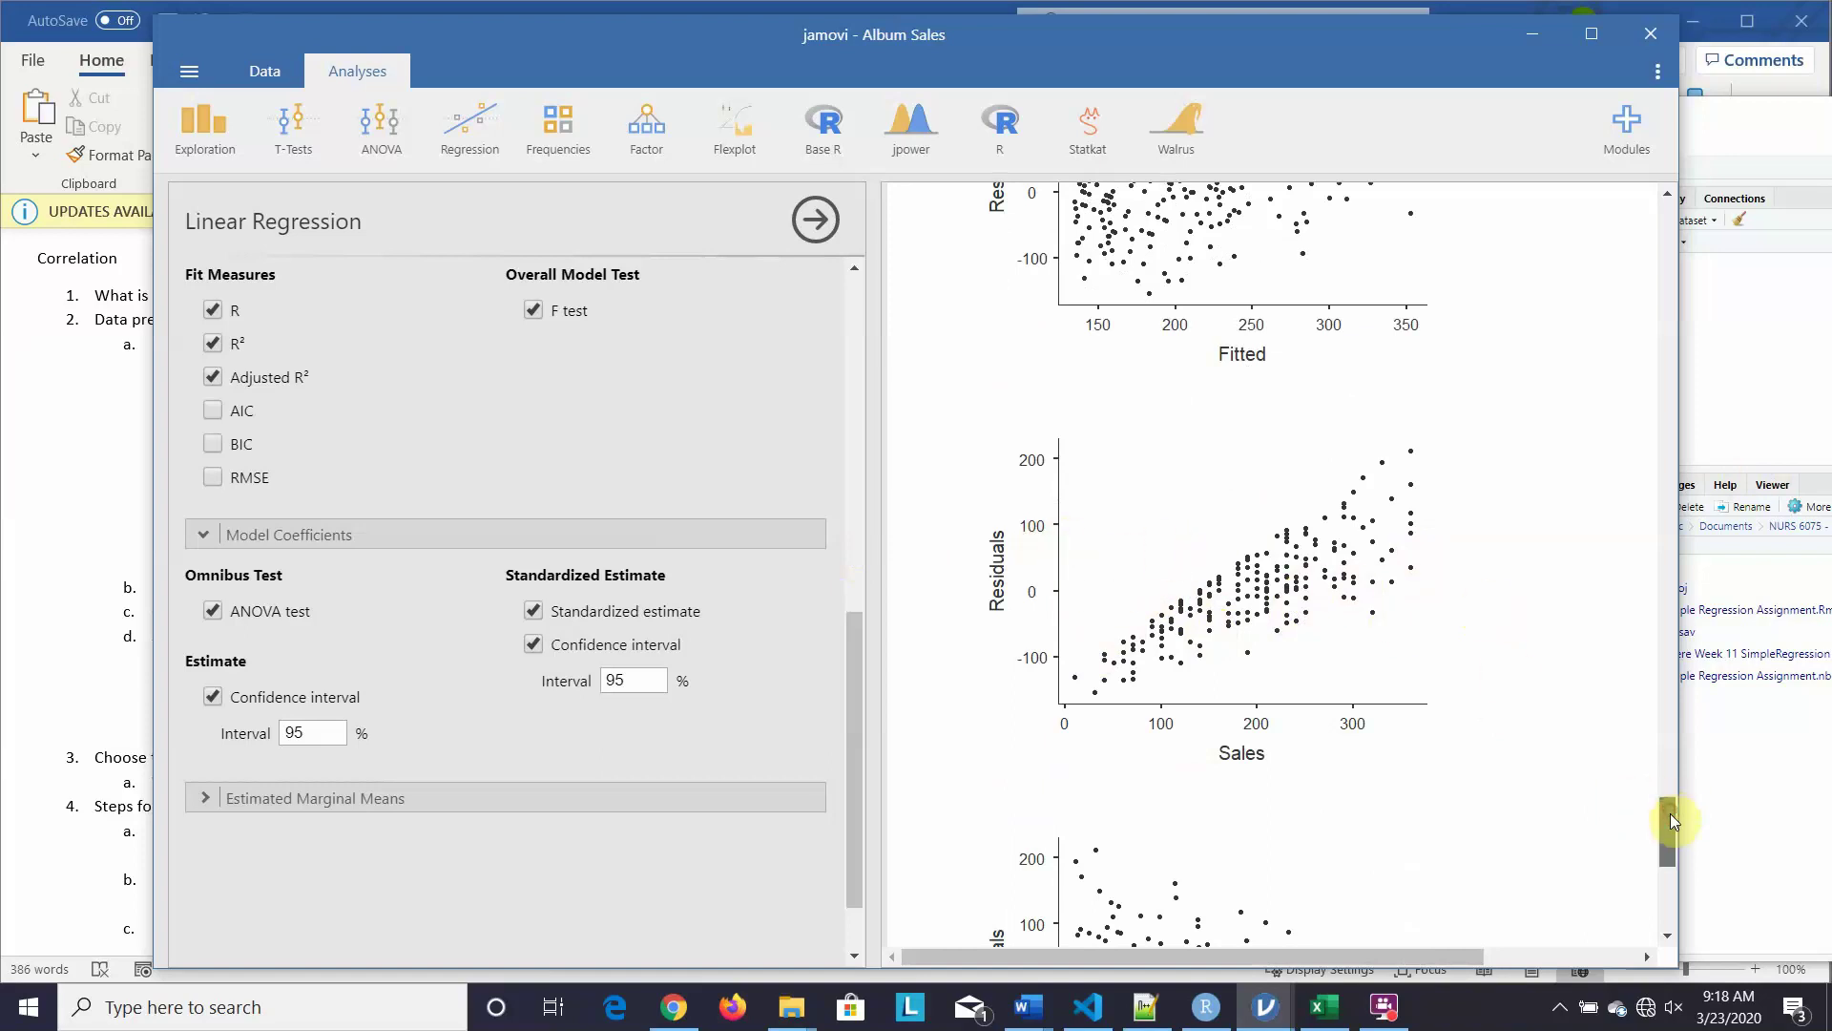
pyautogui.moveTo(1671, 813); pyautogui.dragTo(1670, 845)
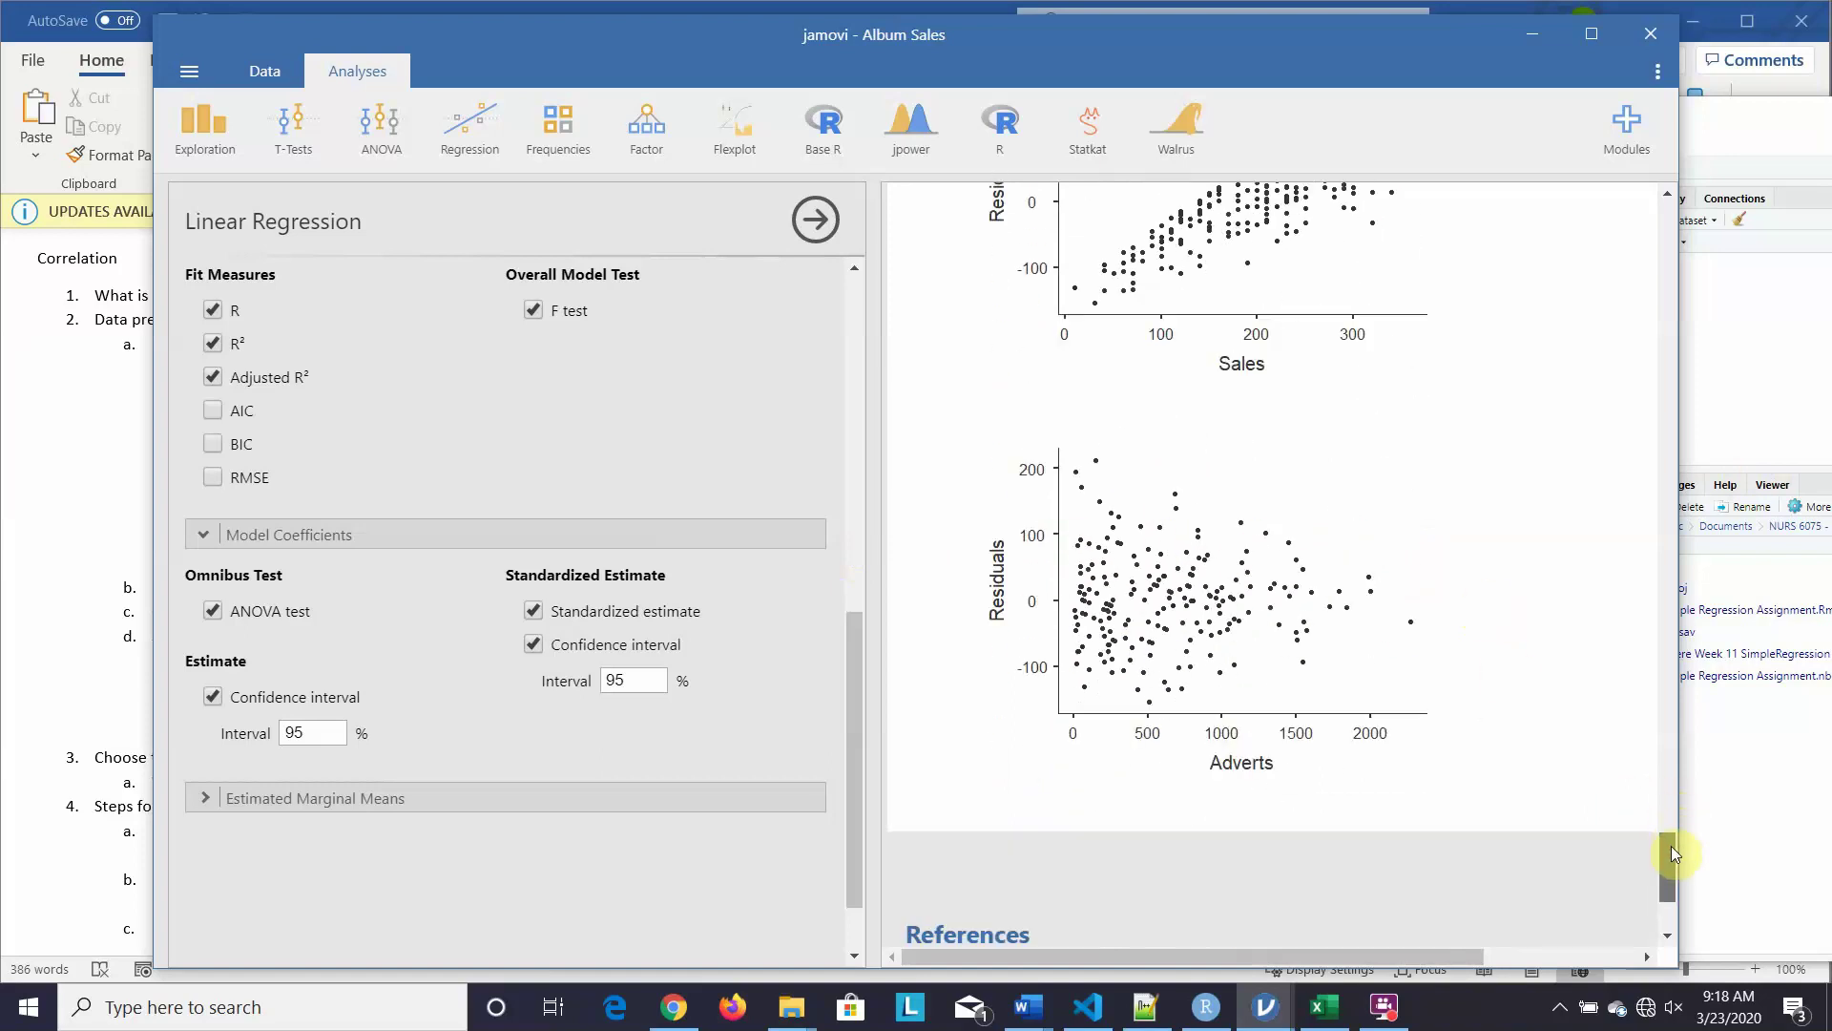
pyautogui.moveTo(1670, 845); pyautogui.dragTo(1661, 776)
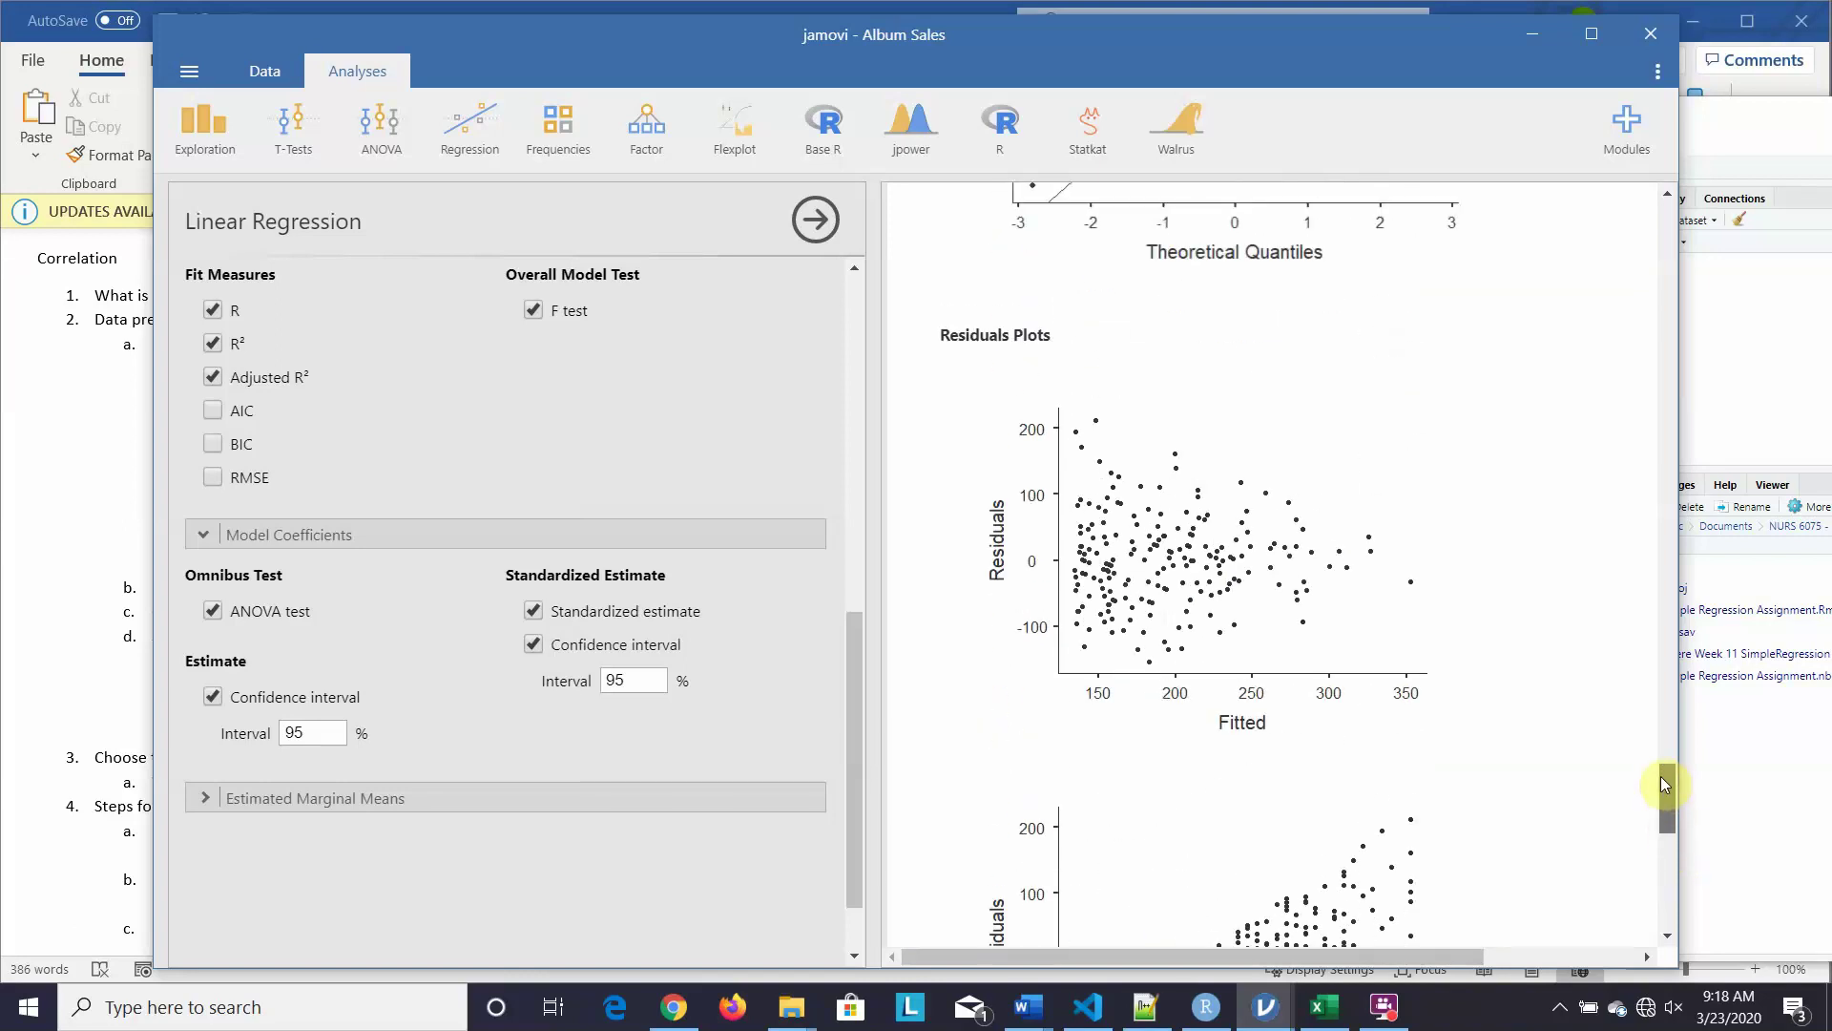
pyautogui.moveTo(1660, 776); pyautogui.dragTo(1637, 692)
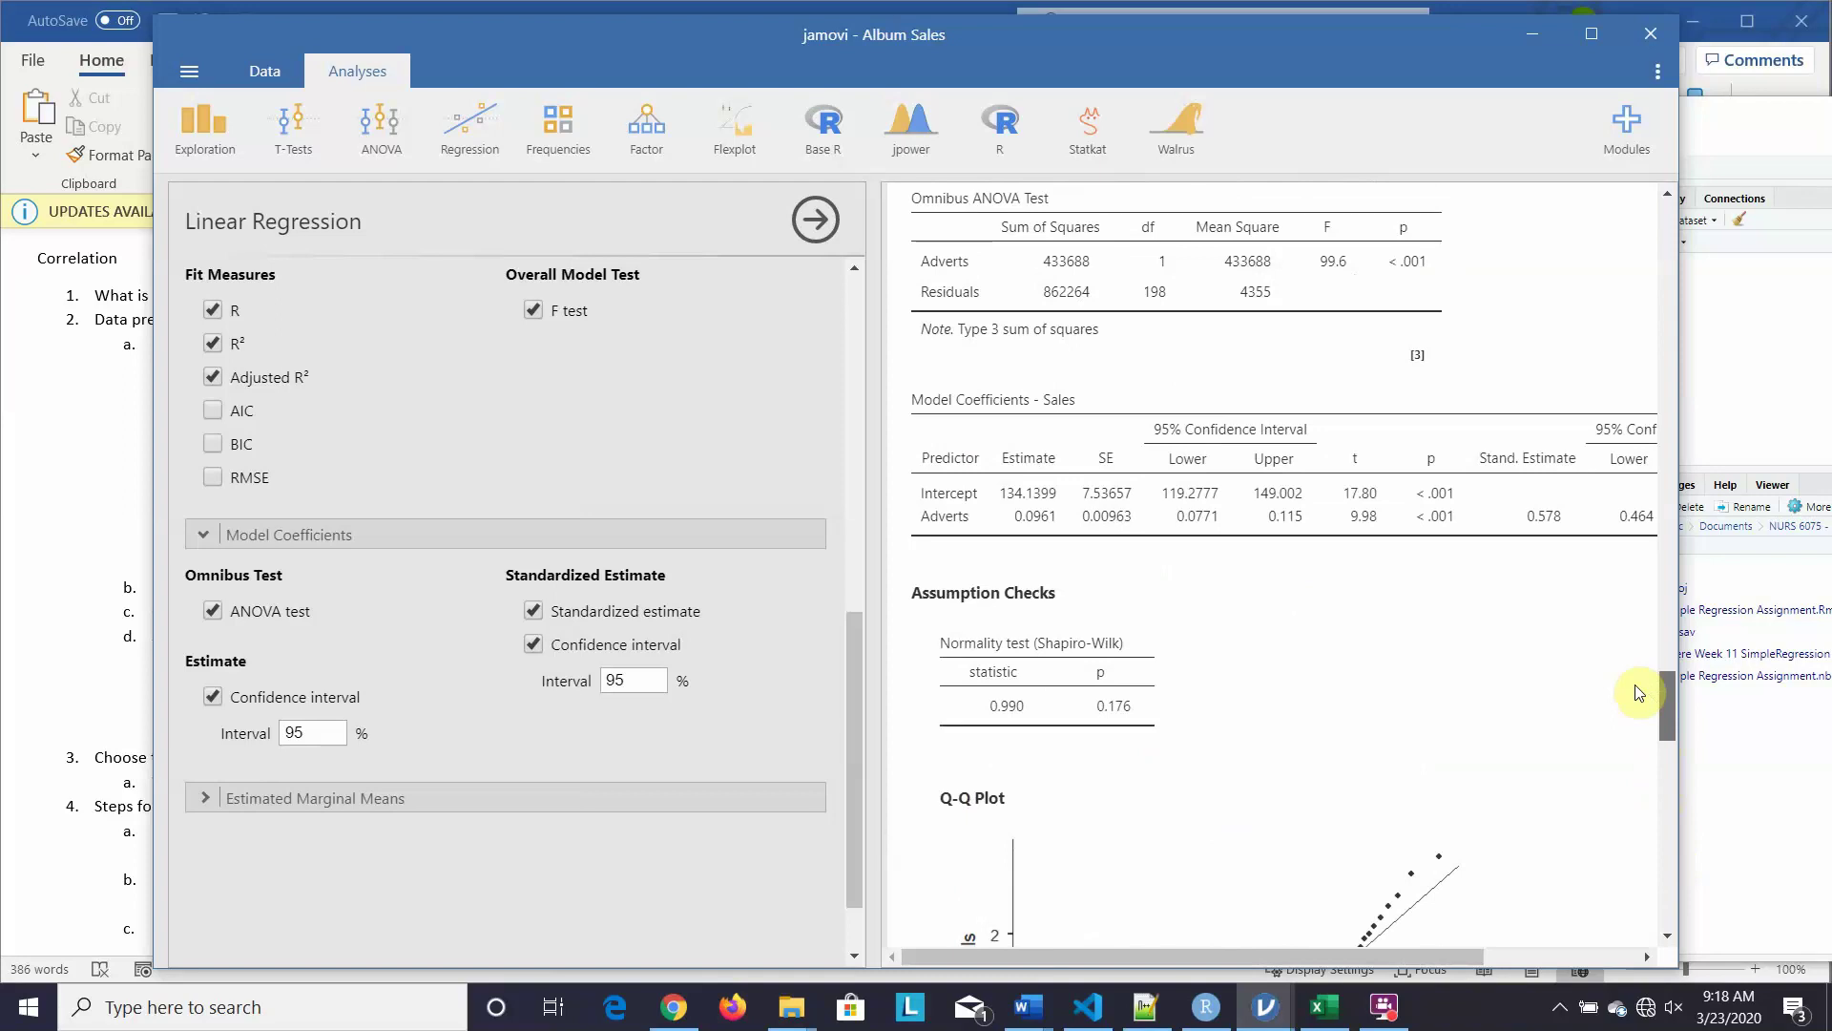
pyautogui.moveTo(1638, 692)
pyautogui.mouseDown()
pyautogui.moveTo(1630, 647)
pyautogui.moveTo(1632, 667)
pyautogui.mouseUp()
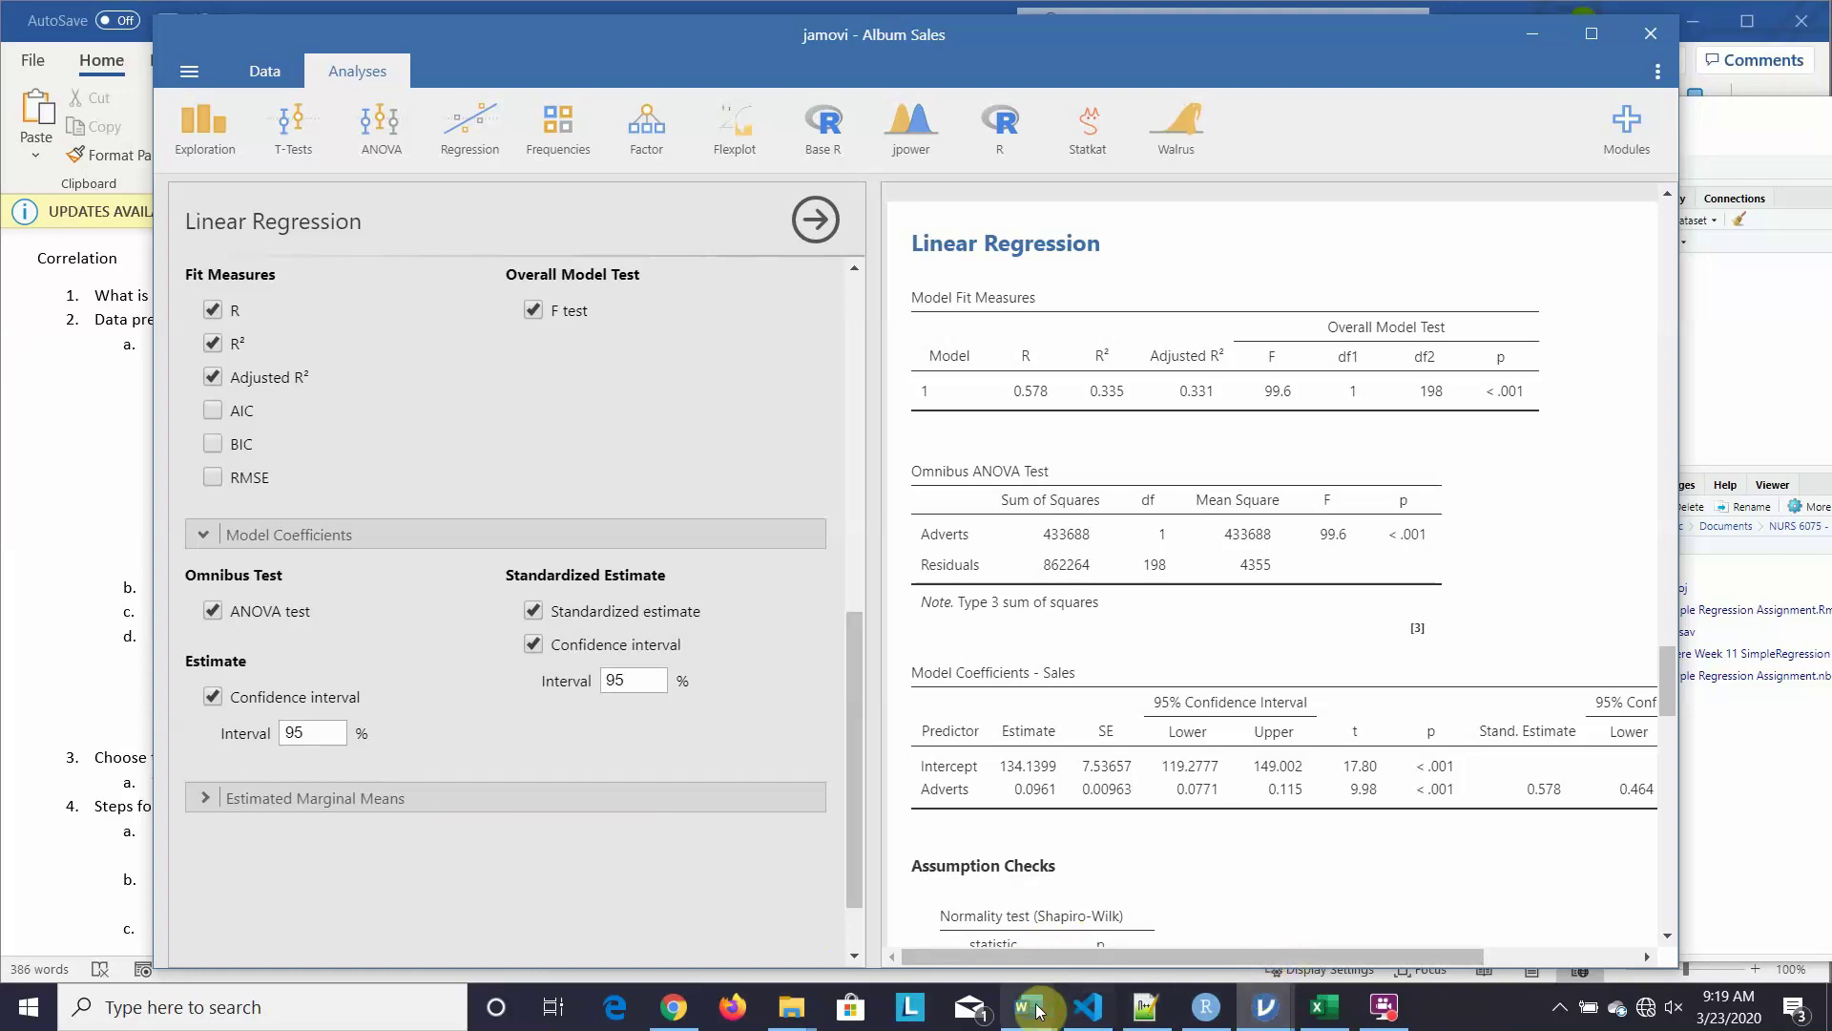
# Step: Read the null hypothesis significance testing questions in the Word answer sheet and return to the linear regression results in jamovi
pyautogui.moveTo(1028, 1007)
pyautogui.click(1282, 925)
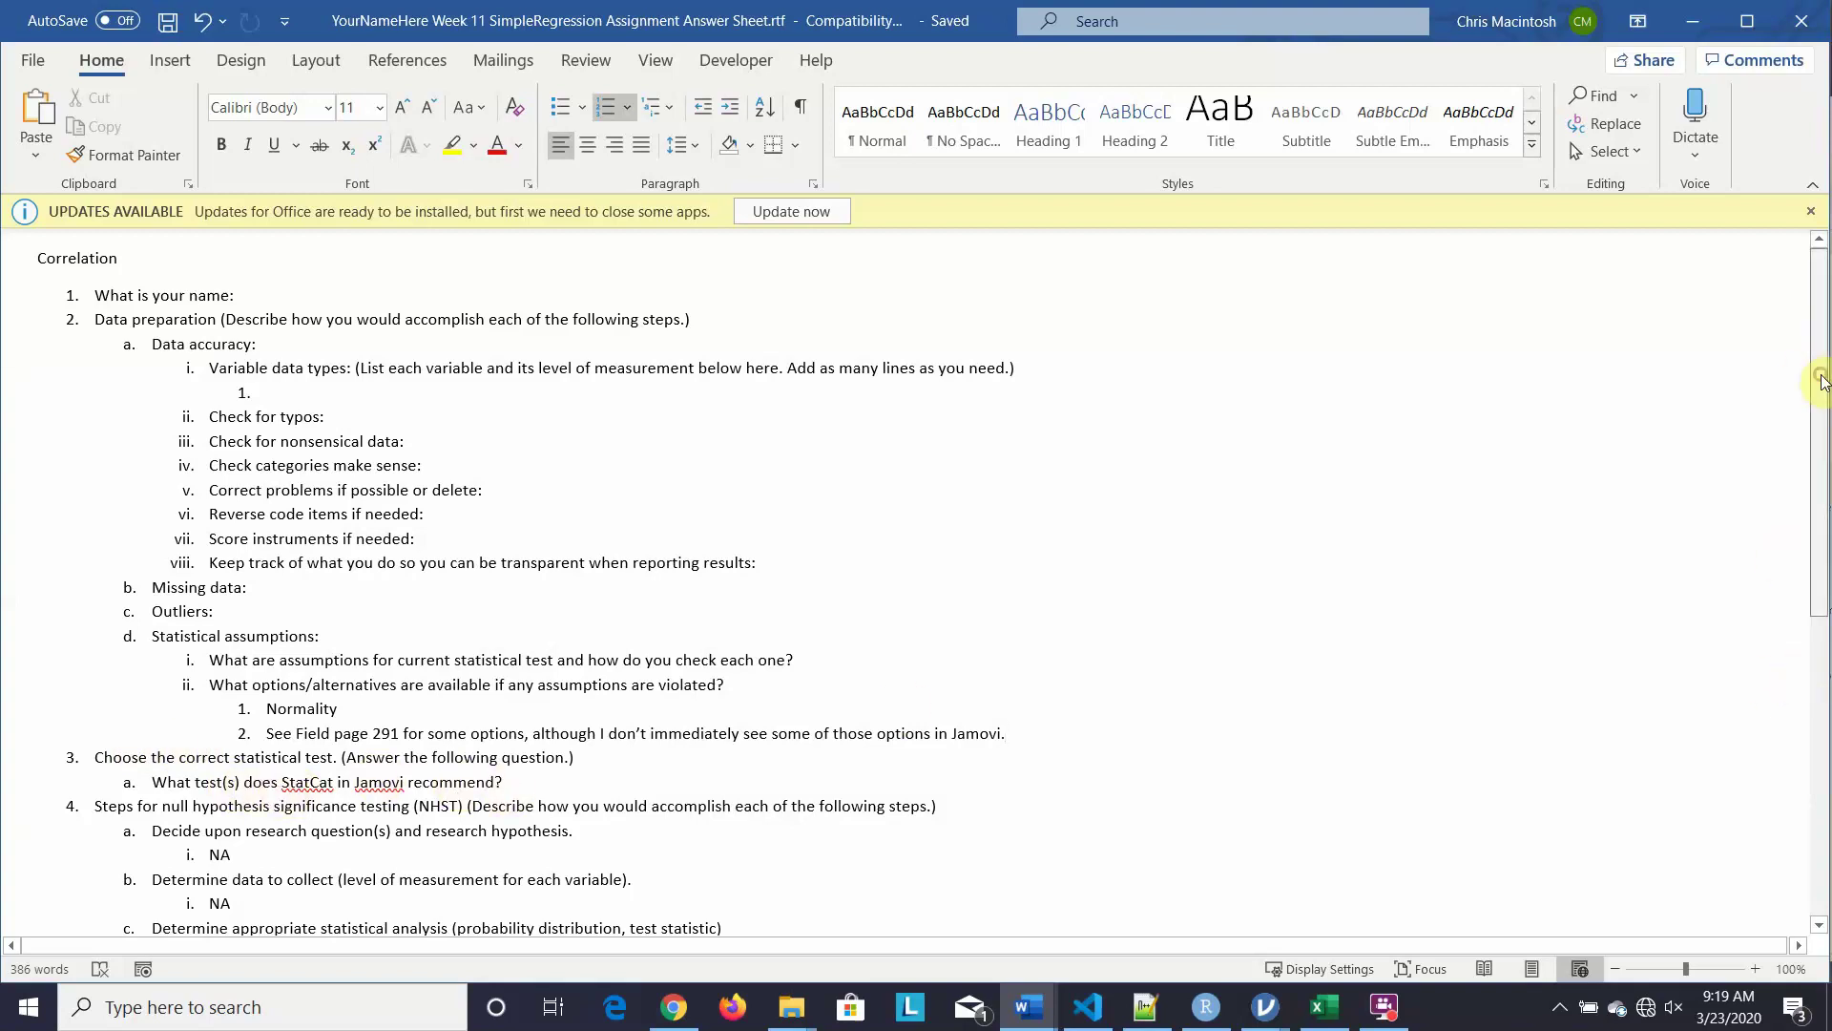
pyautogui.moveTo(1823, 382); pyautogui.dragTo(1823, 577)
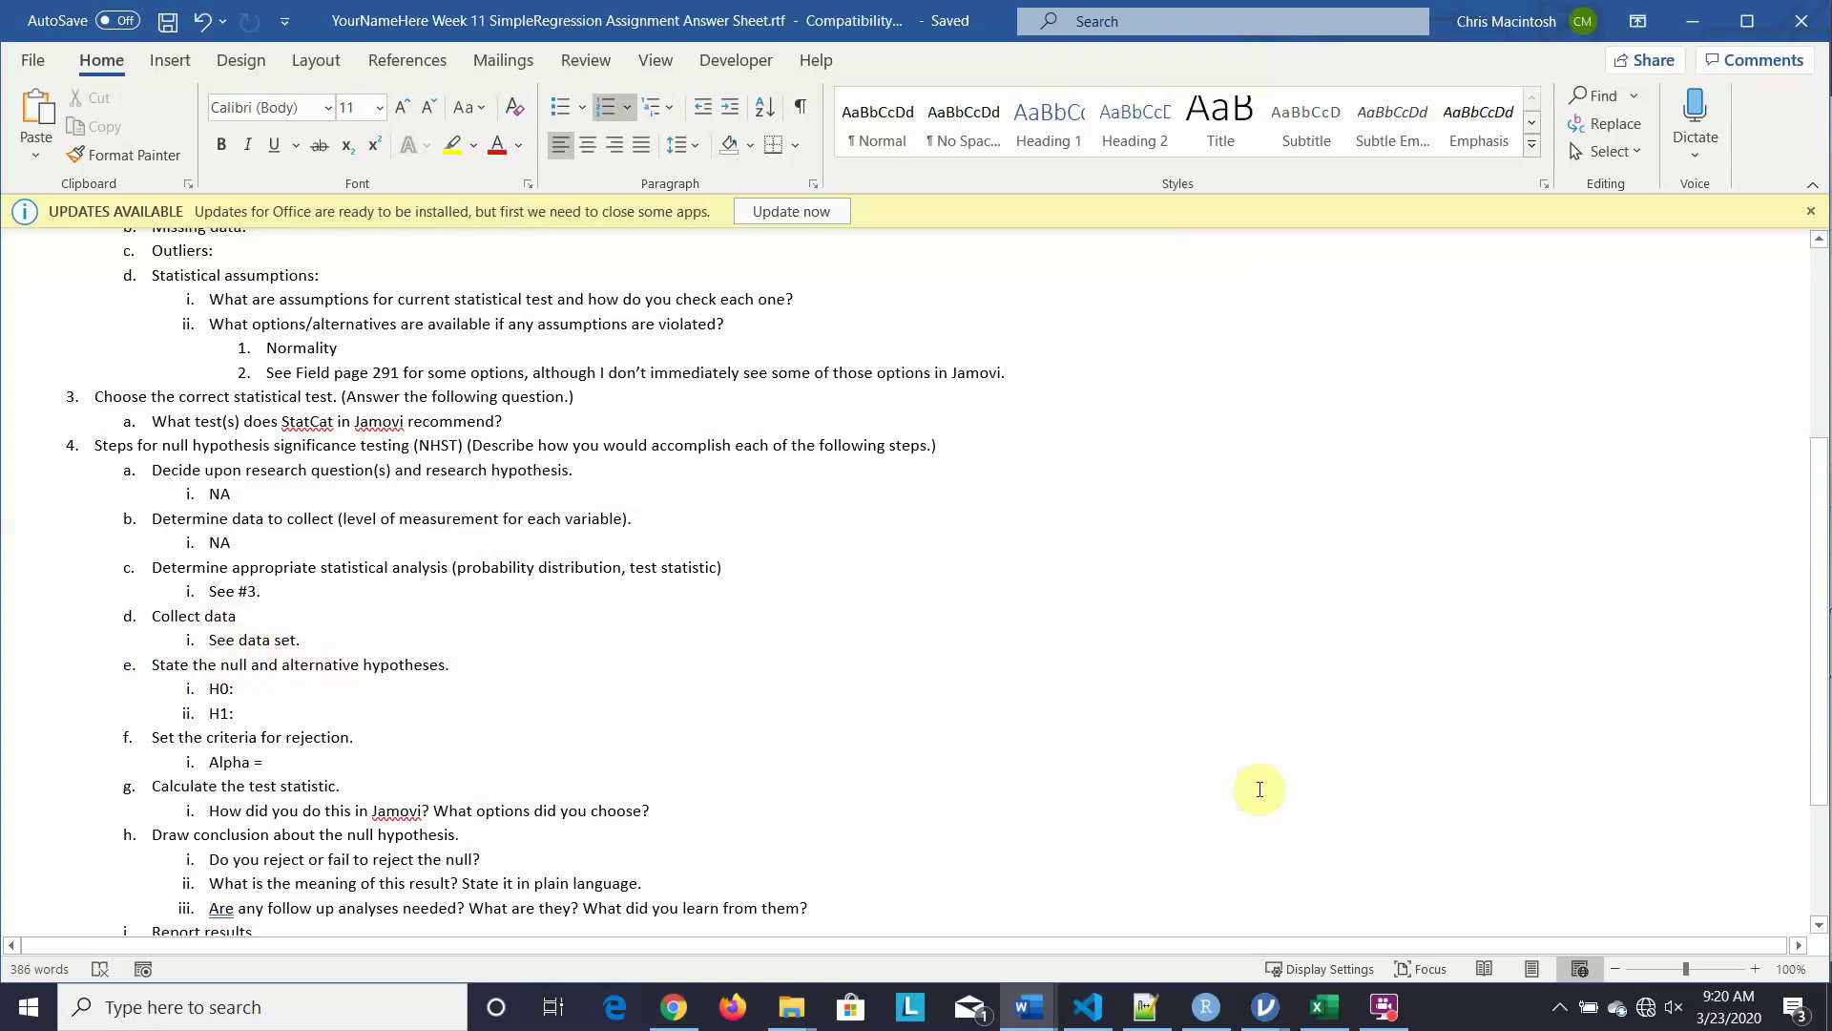
pyautogui.moveTo(1266, 1007)
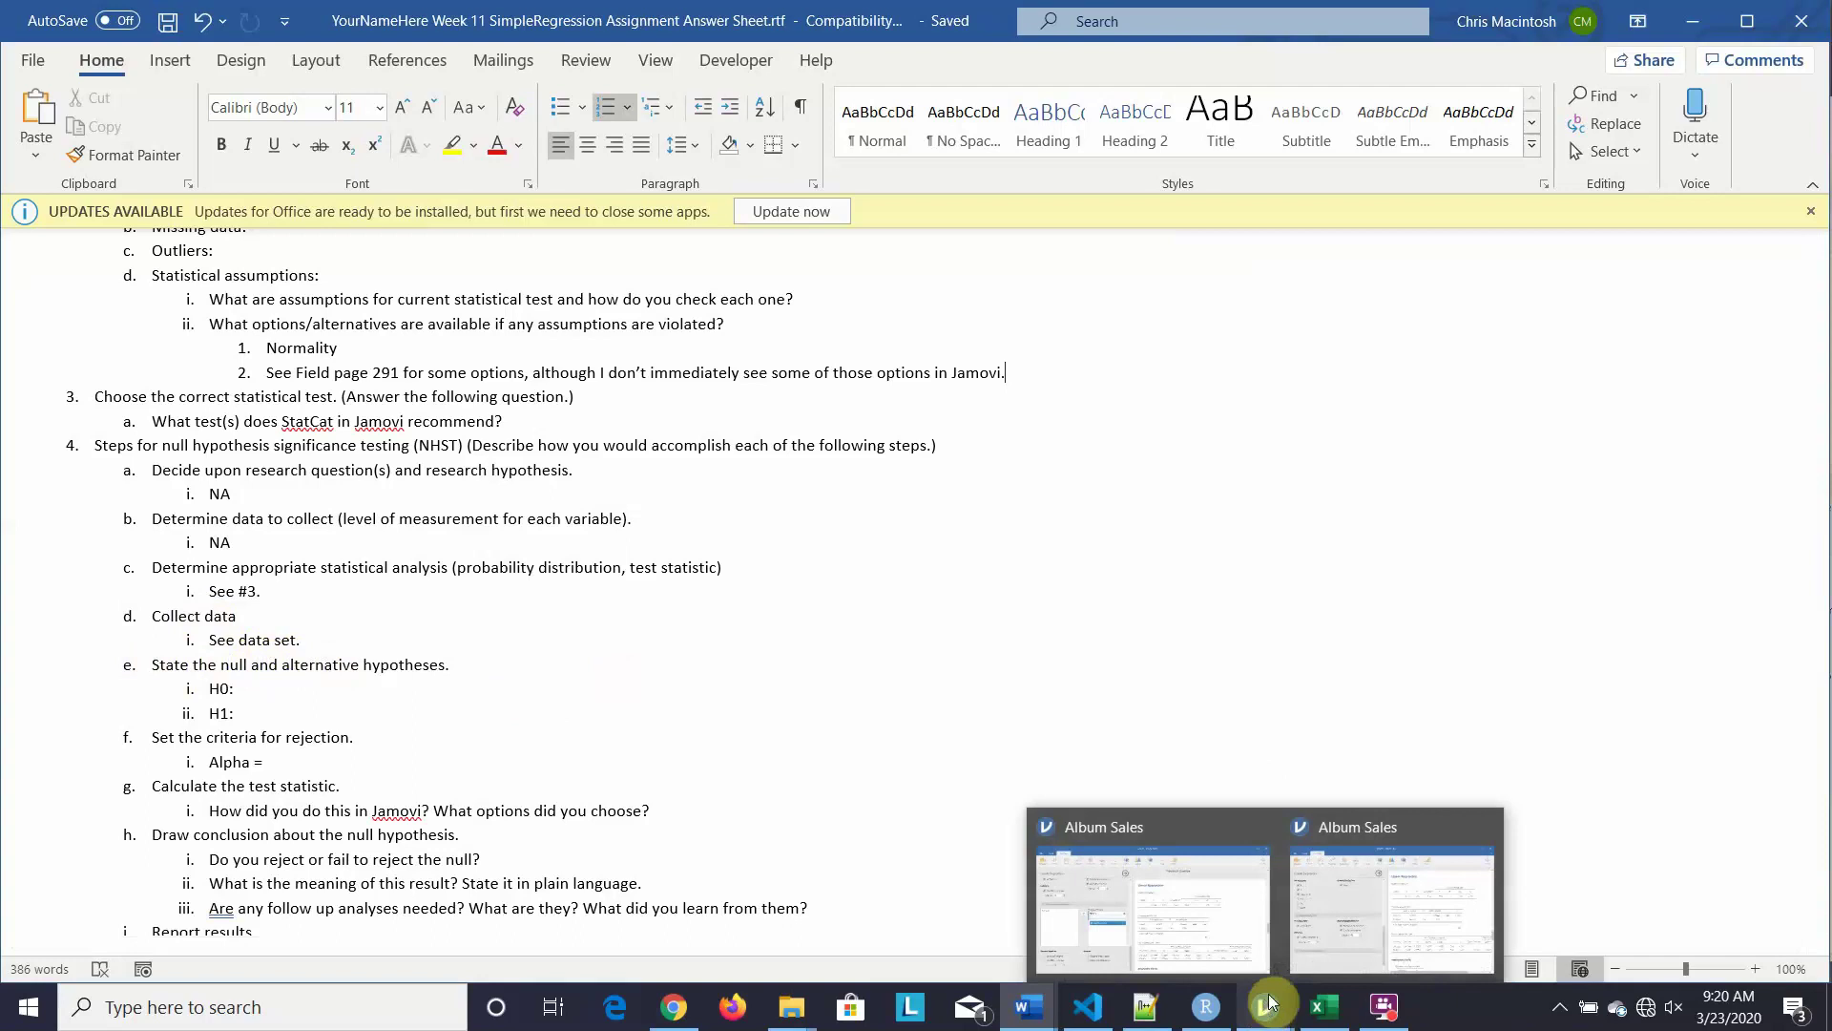
pyautogui.click(1321, 930)
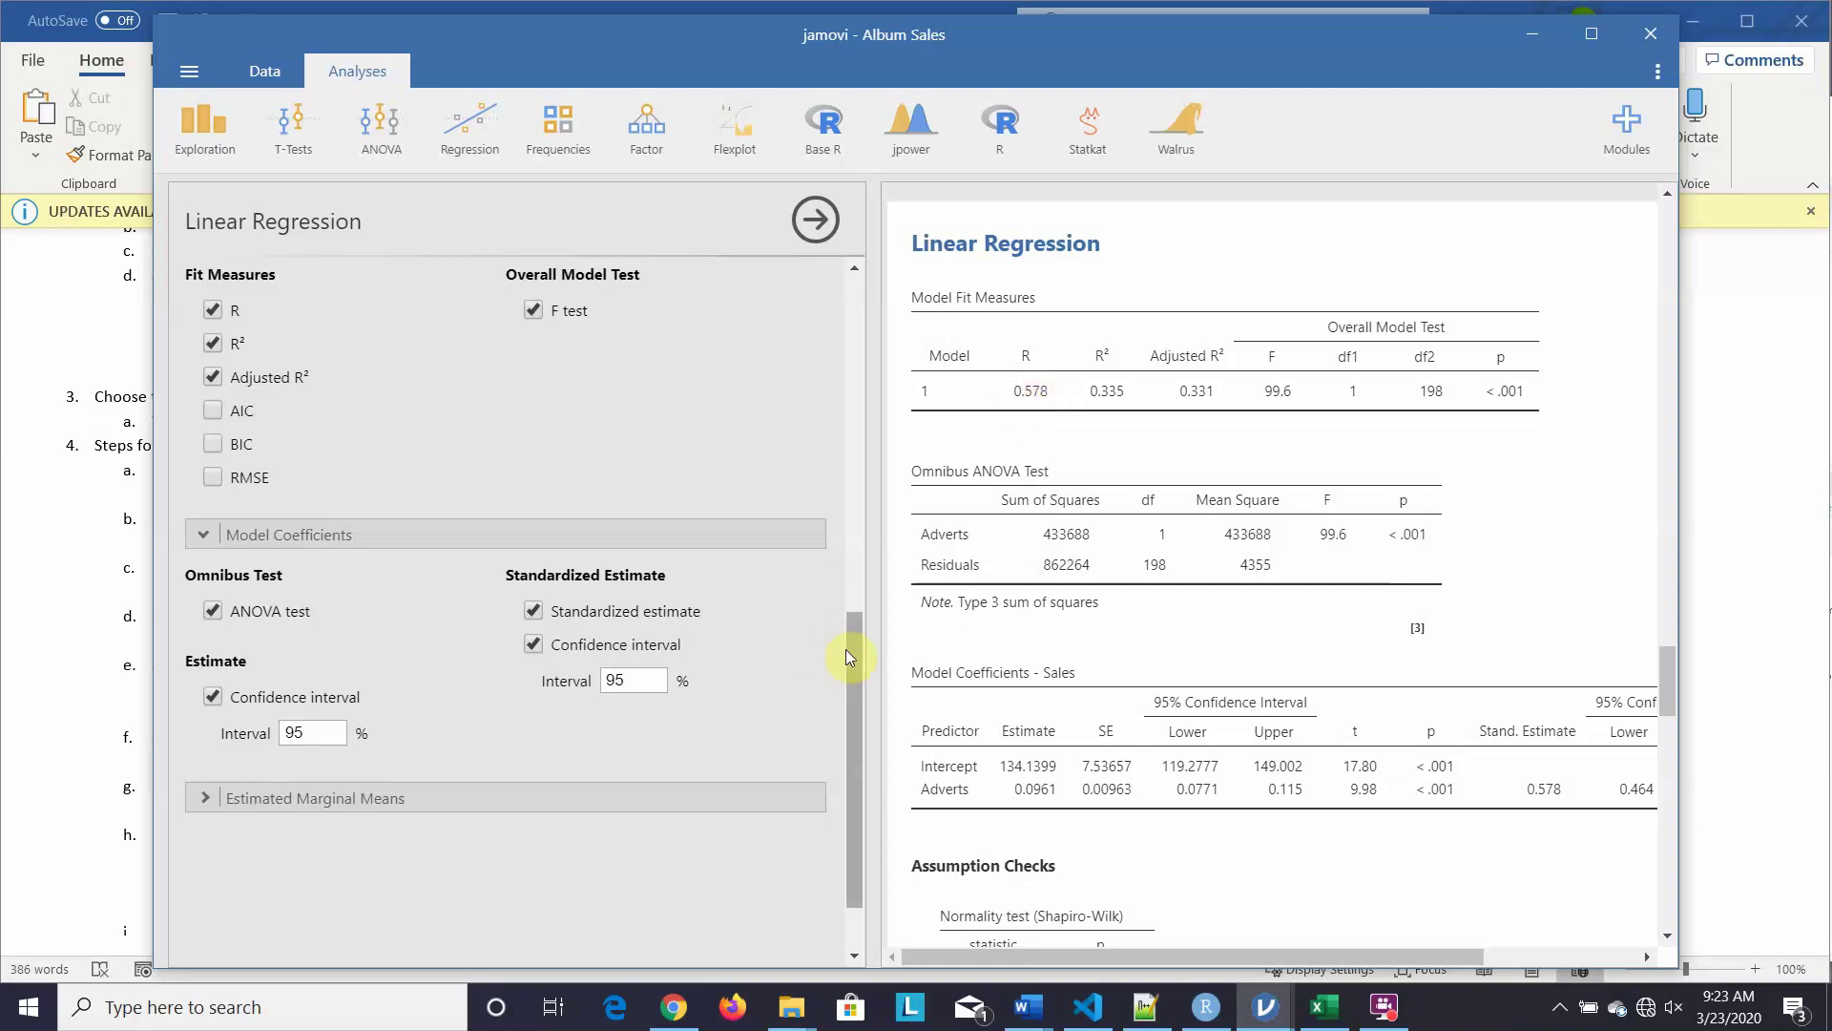
# Step: Create a correlation matrix of Adverts and Sales with Pearson coefficients and significance reported
pyautogui.moveTo(853, 649); pyautogui.dragTo(849, 309)
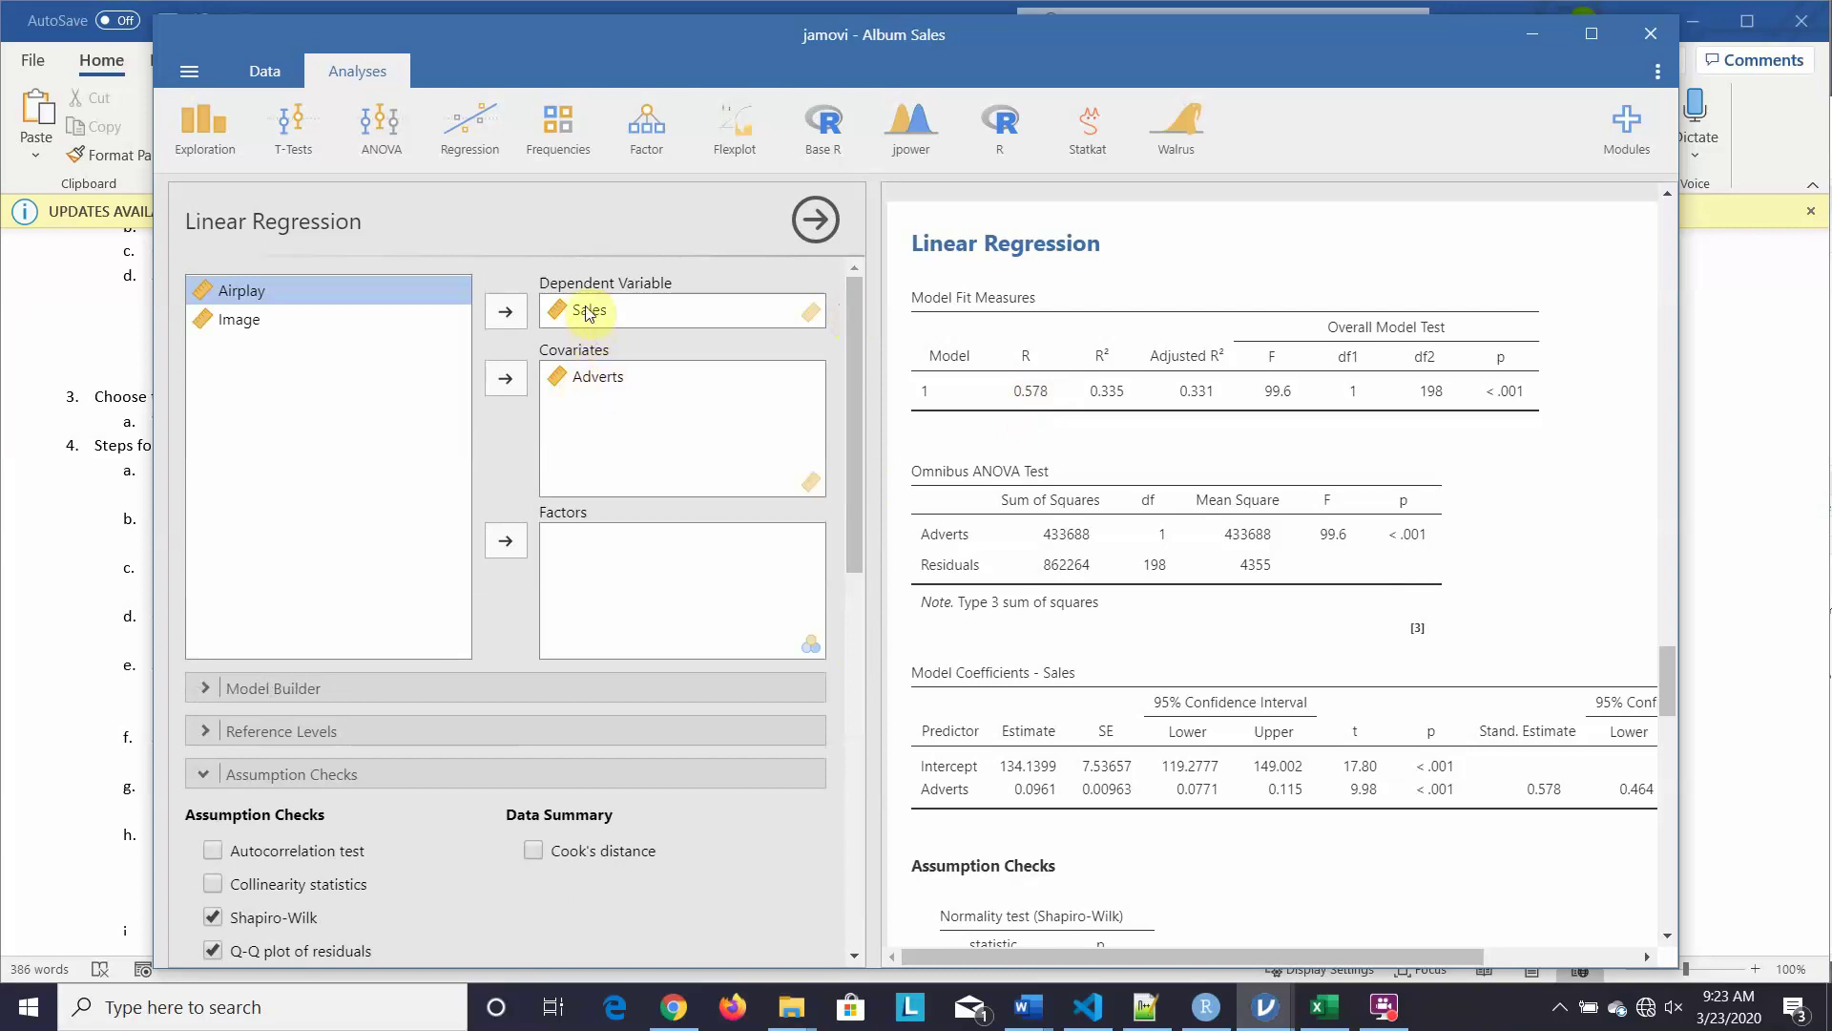
pyautogui.click(461, 129)
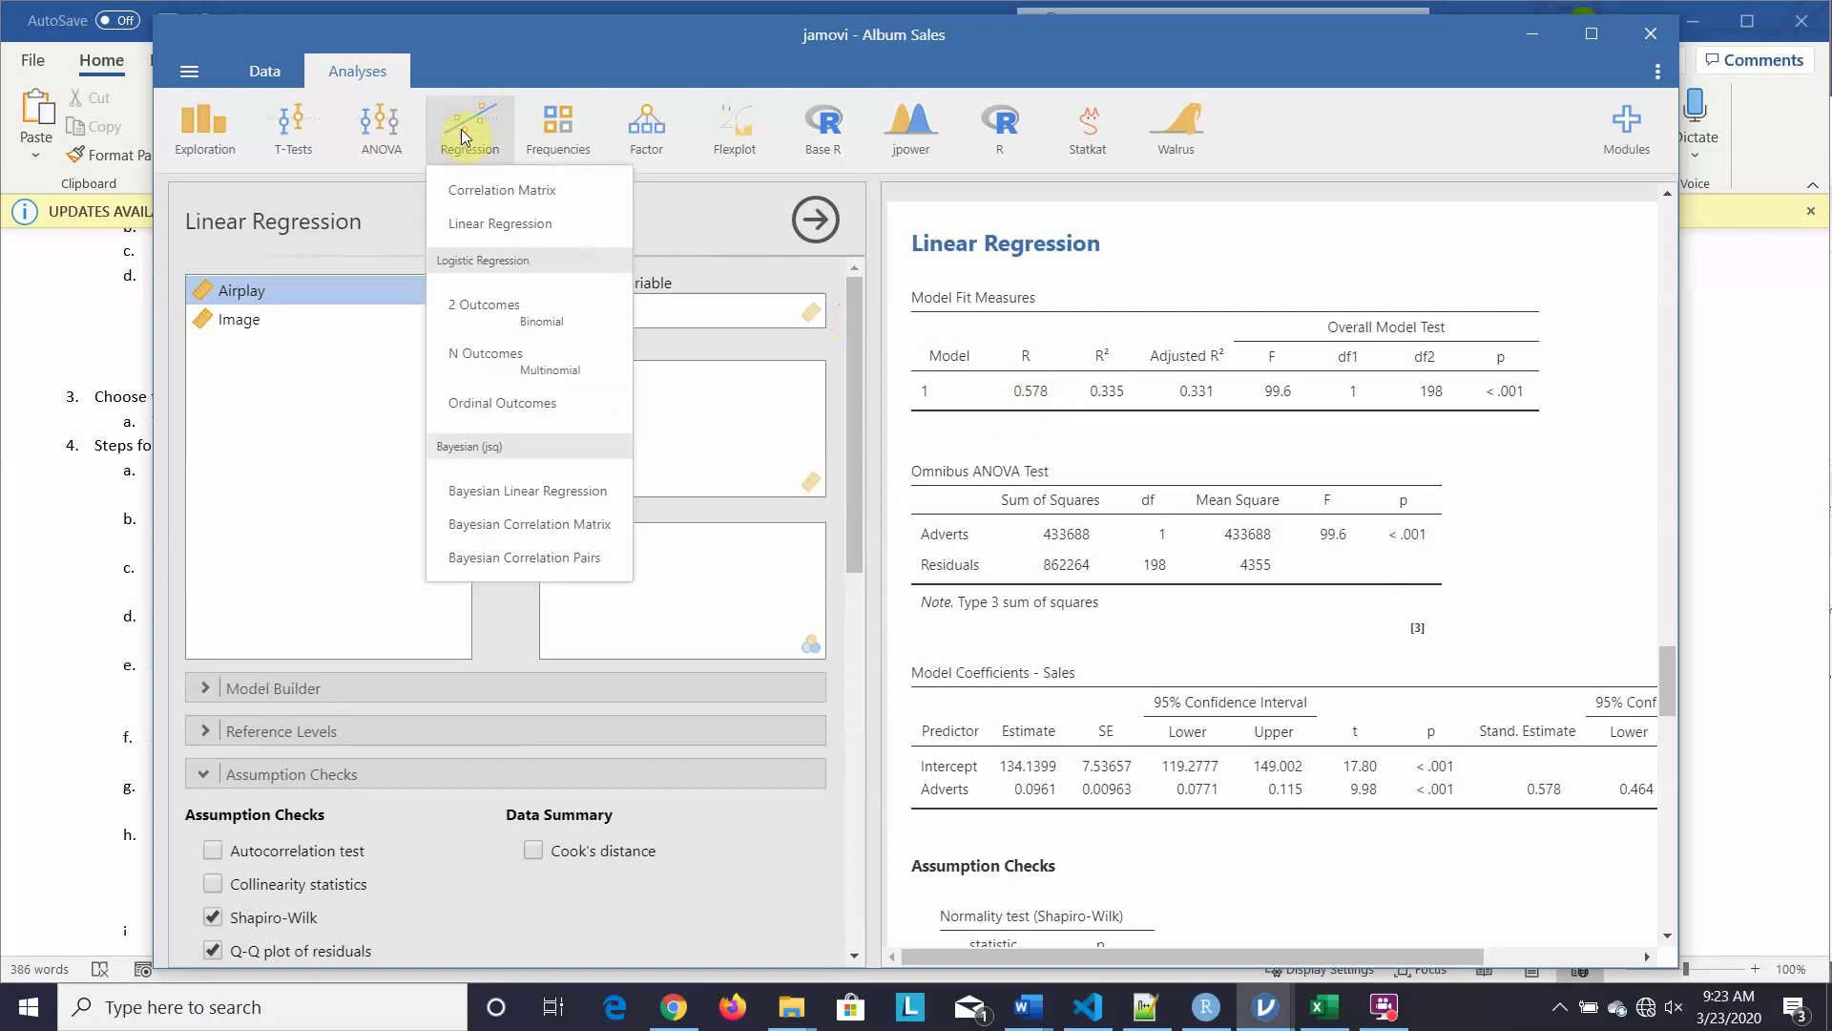
pyautogui.click(470, 192)
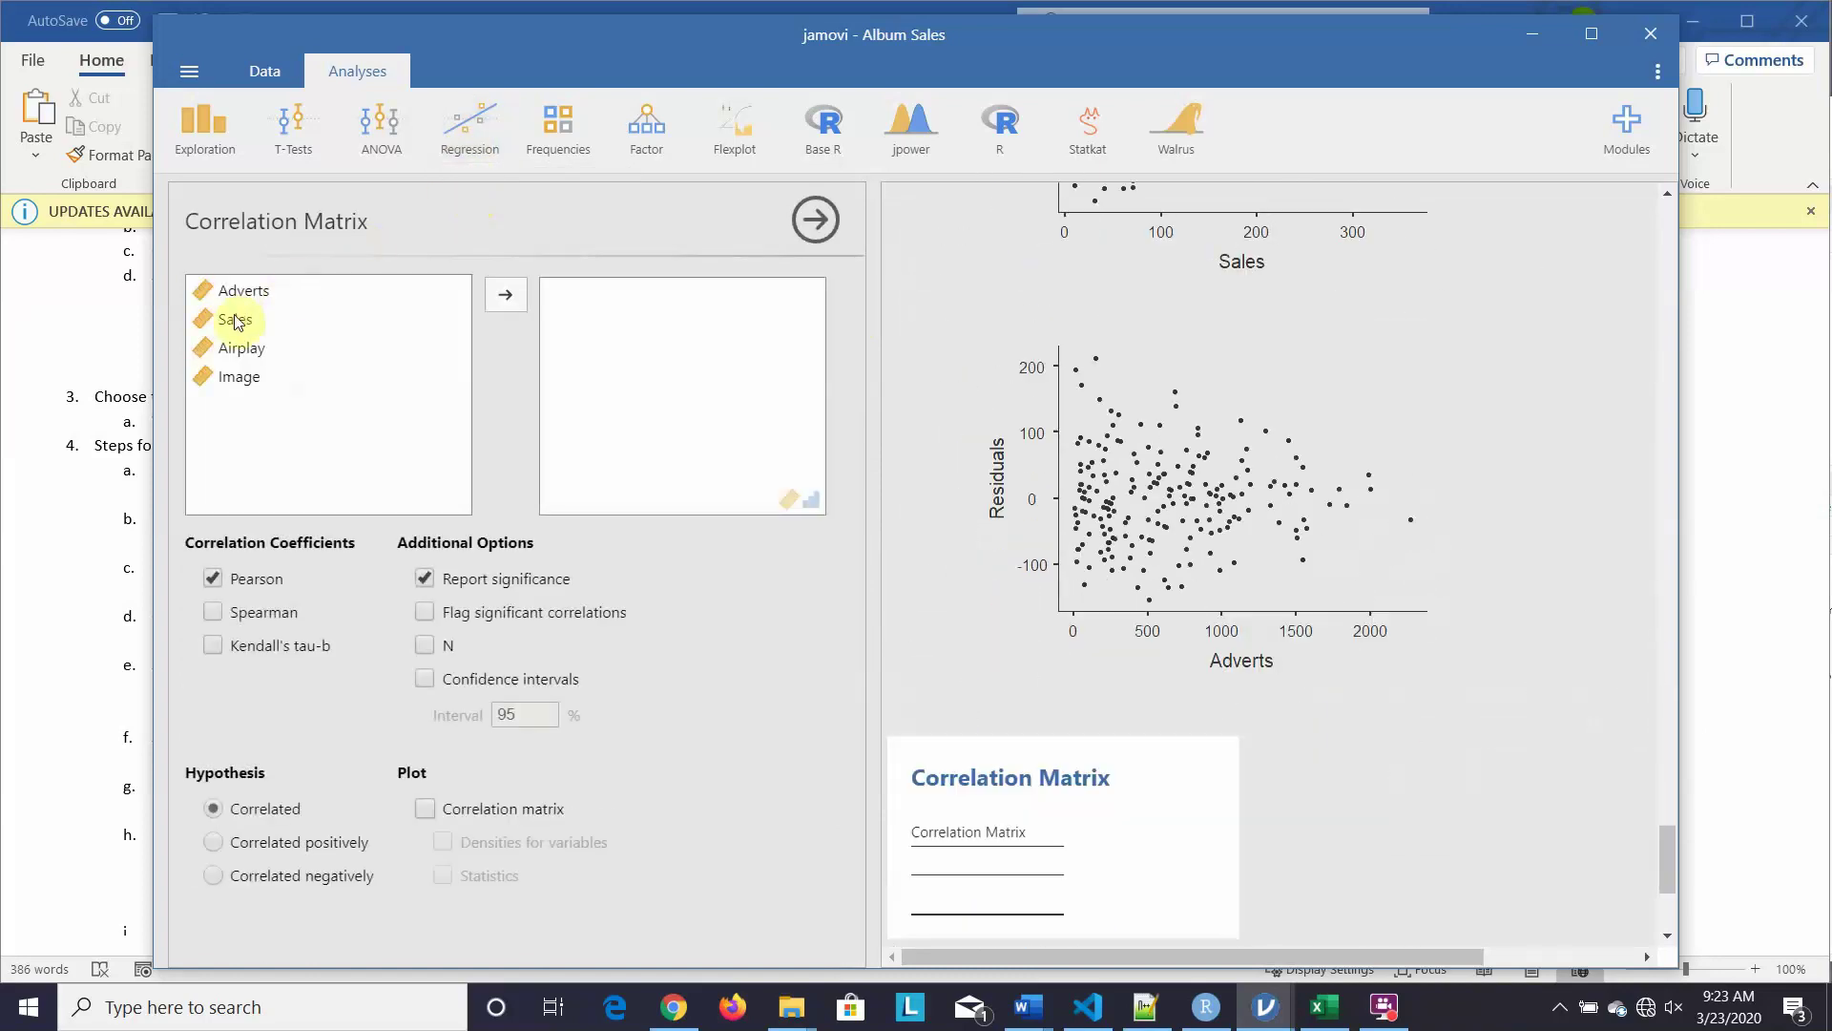
pyautogui.click(246, 296)
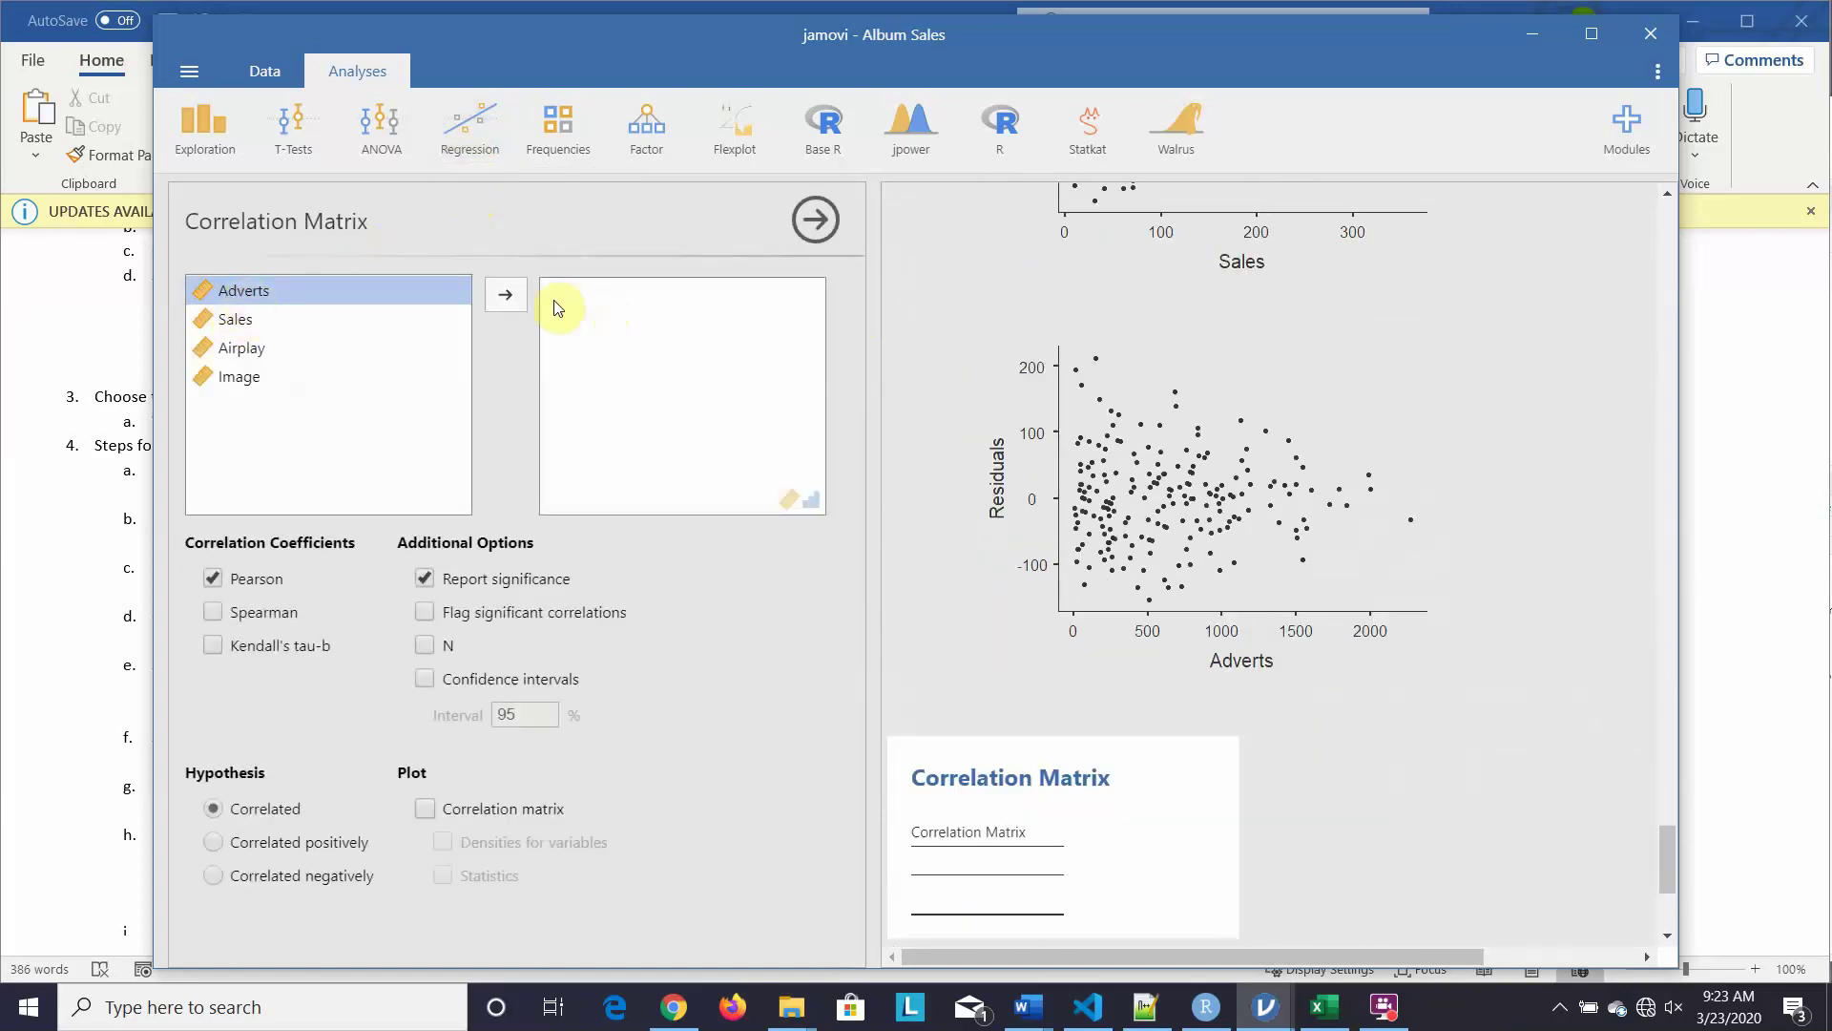
pyautogui.click(506, 299)
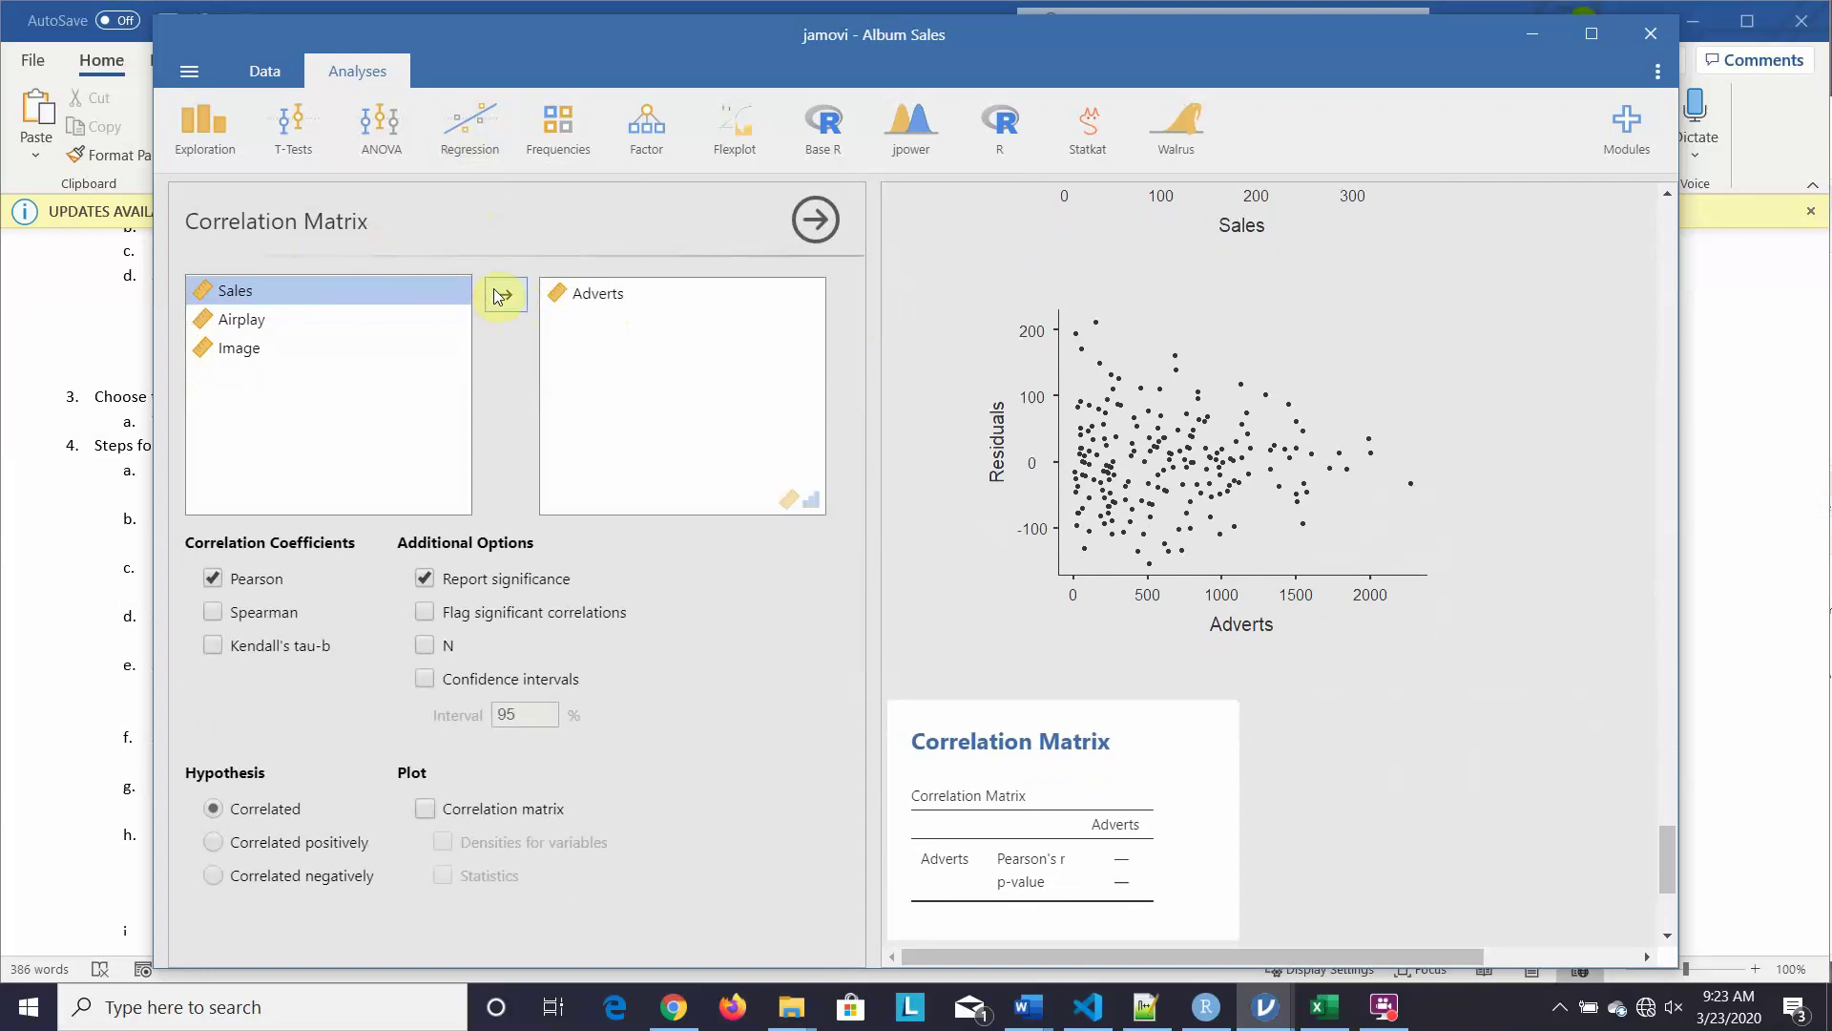
pyautogui.click(498, 296)
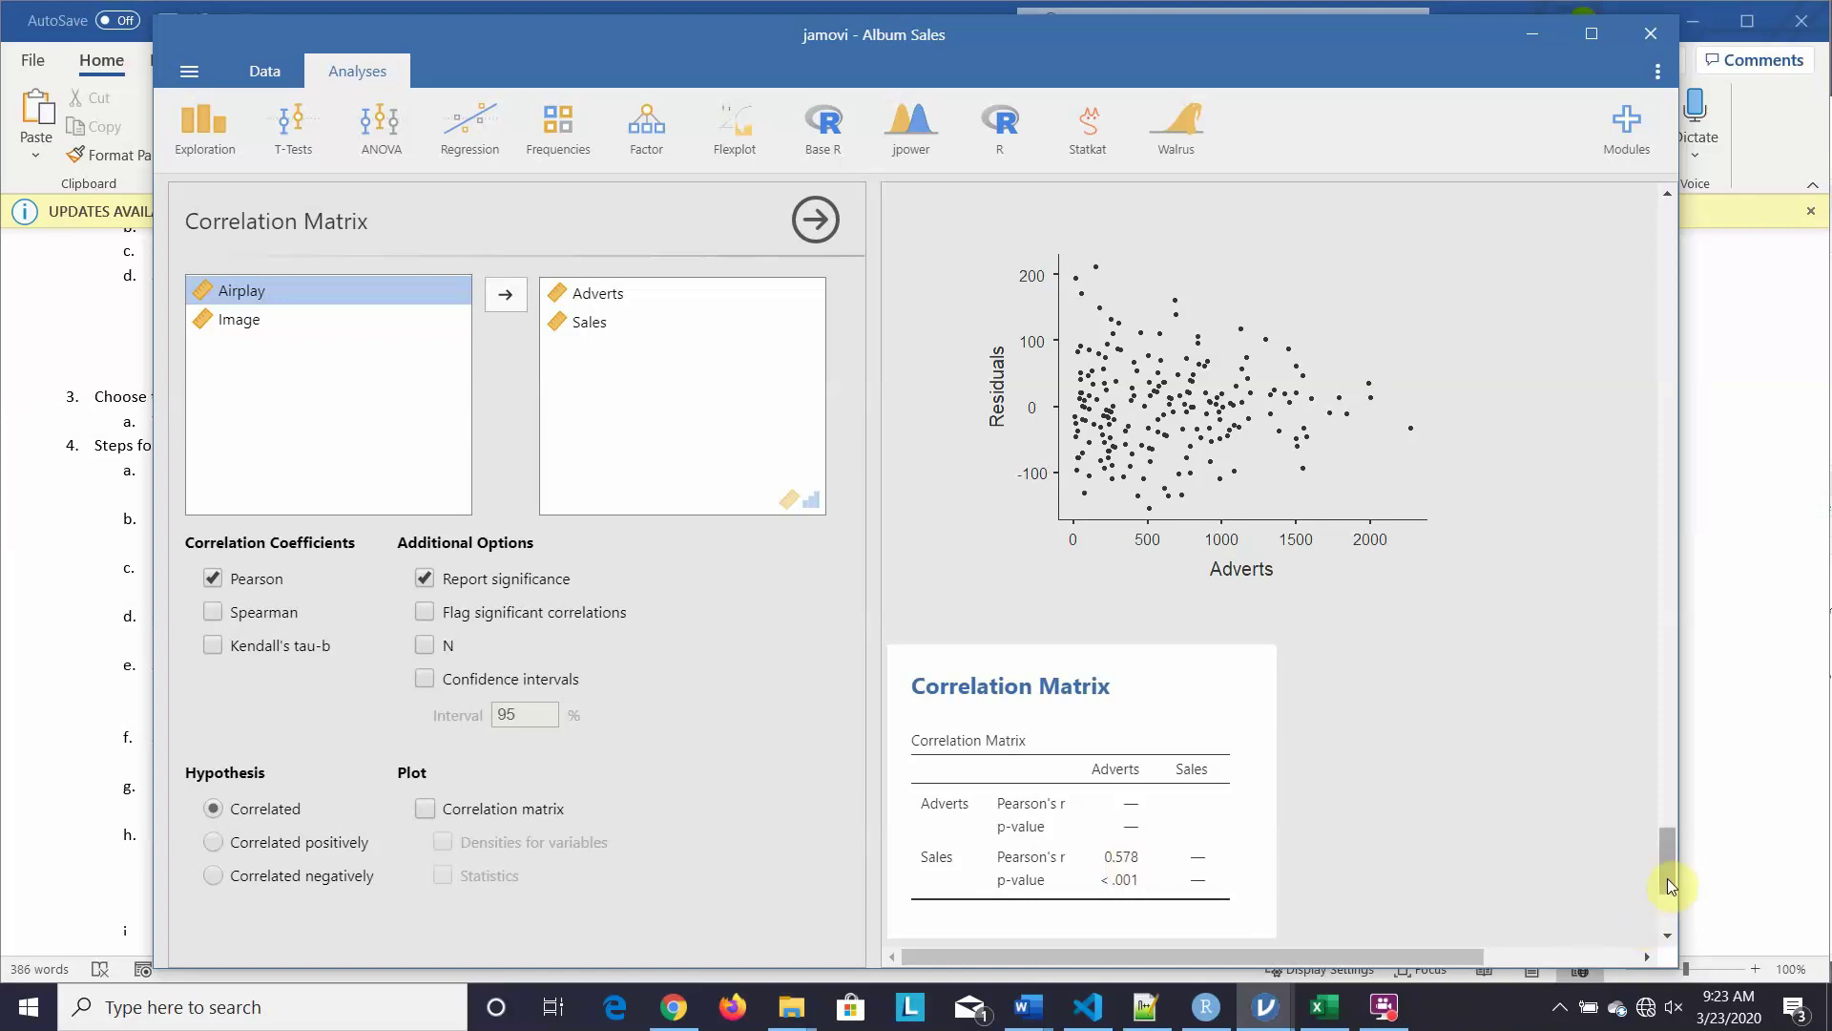
# Step: Return to the linear regression results and widen the jamovi window to show the full Model Coefficients table
pyautogui.moveTo(1668, 878); pyautogui.dragTo(1618, 689)
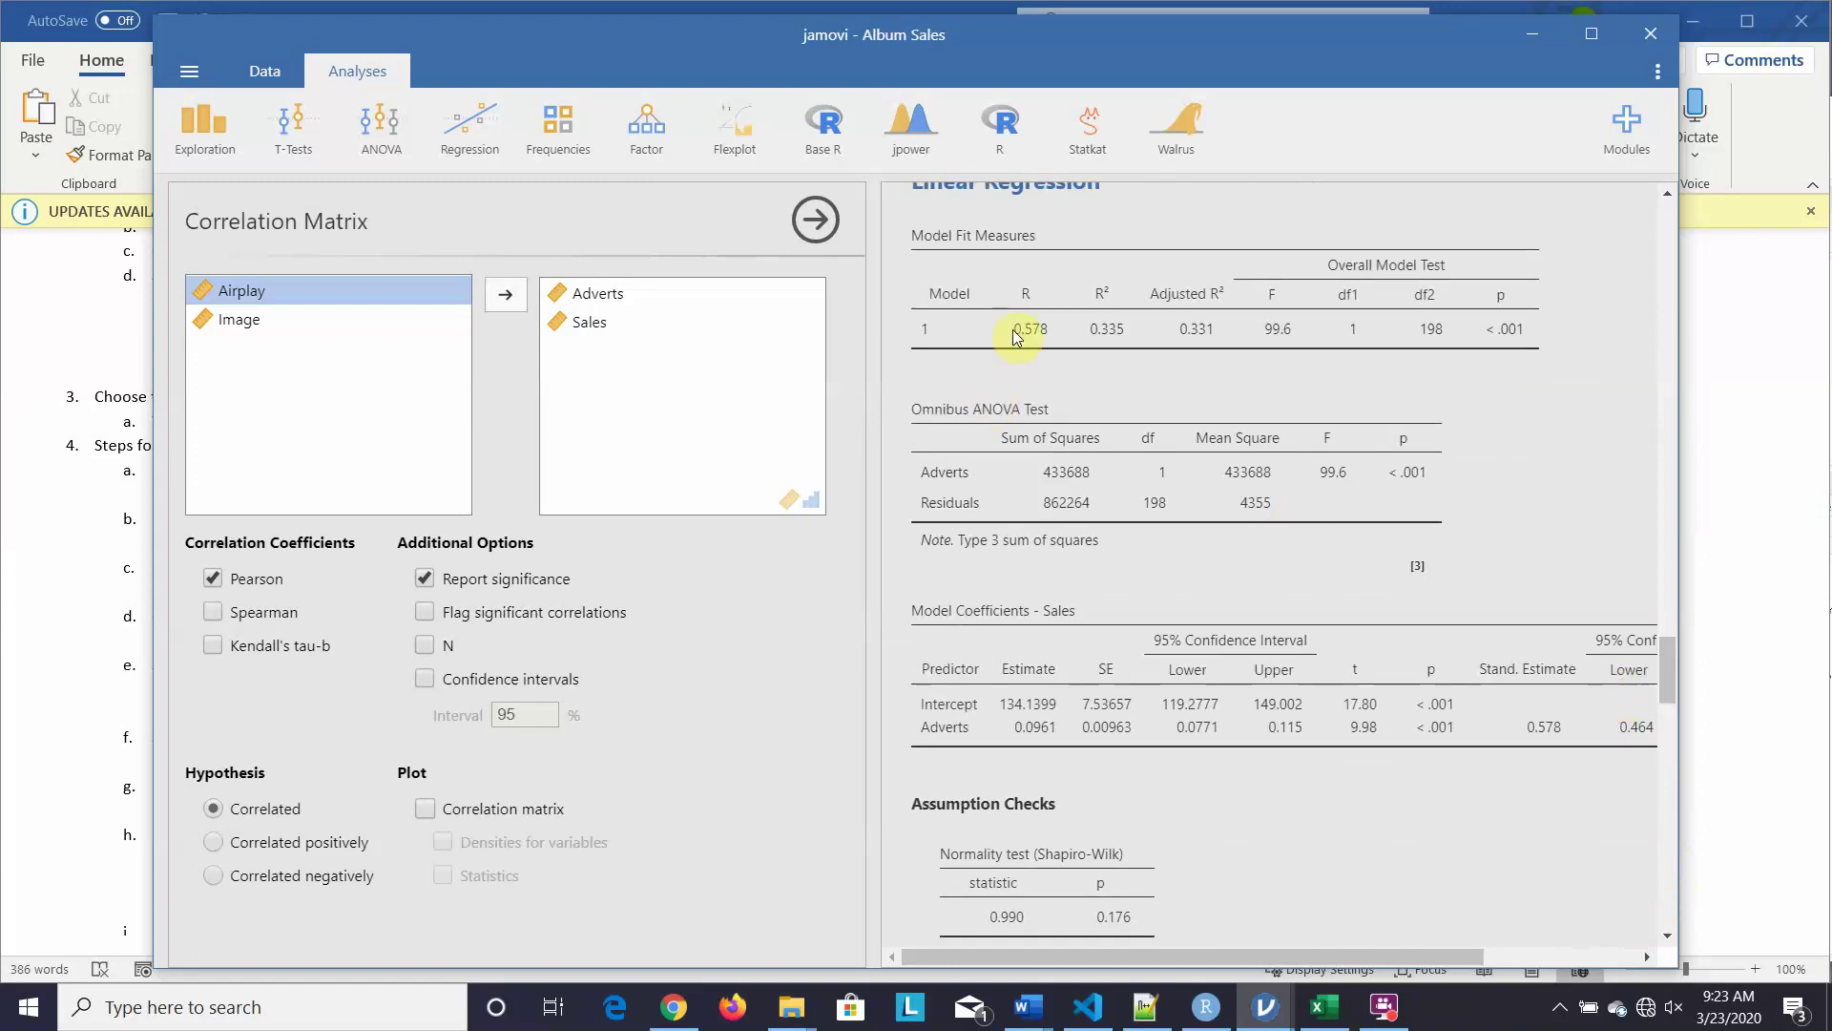
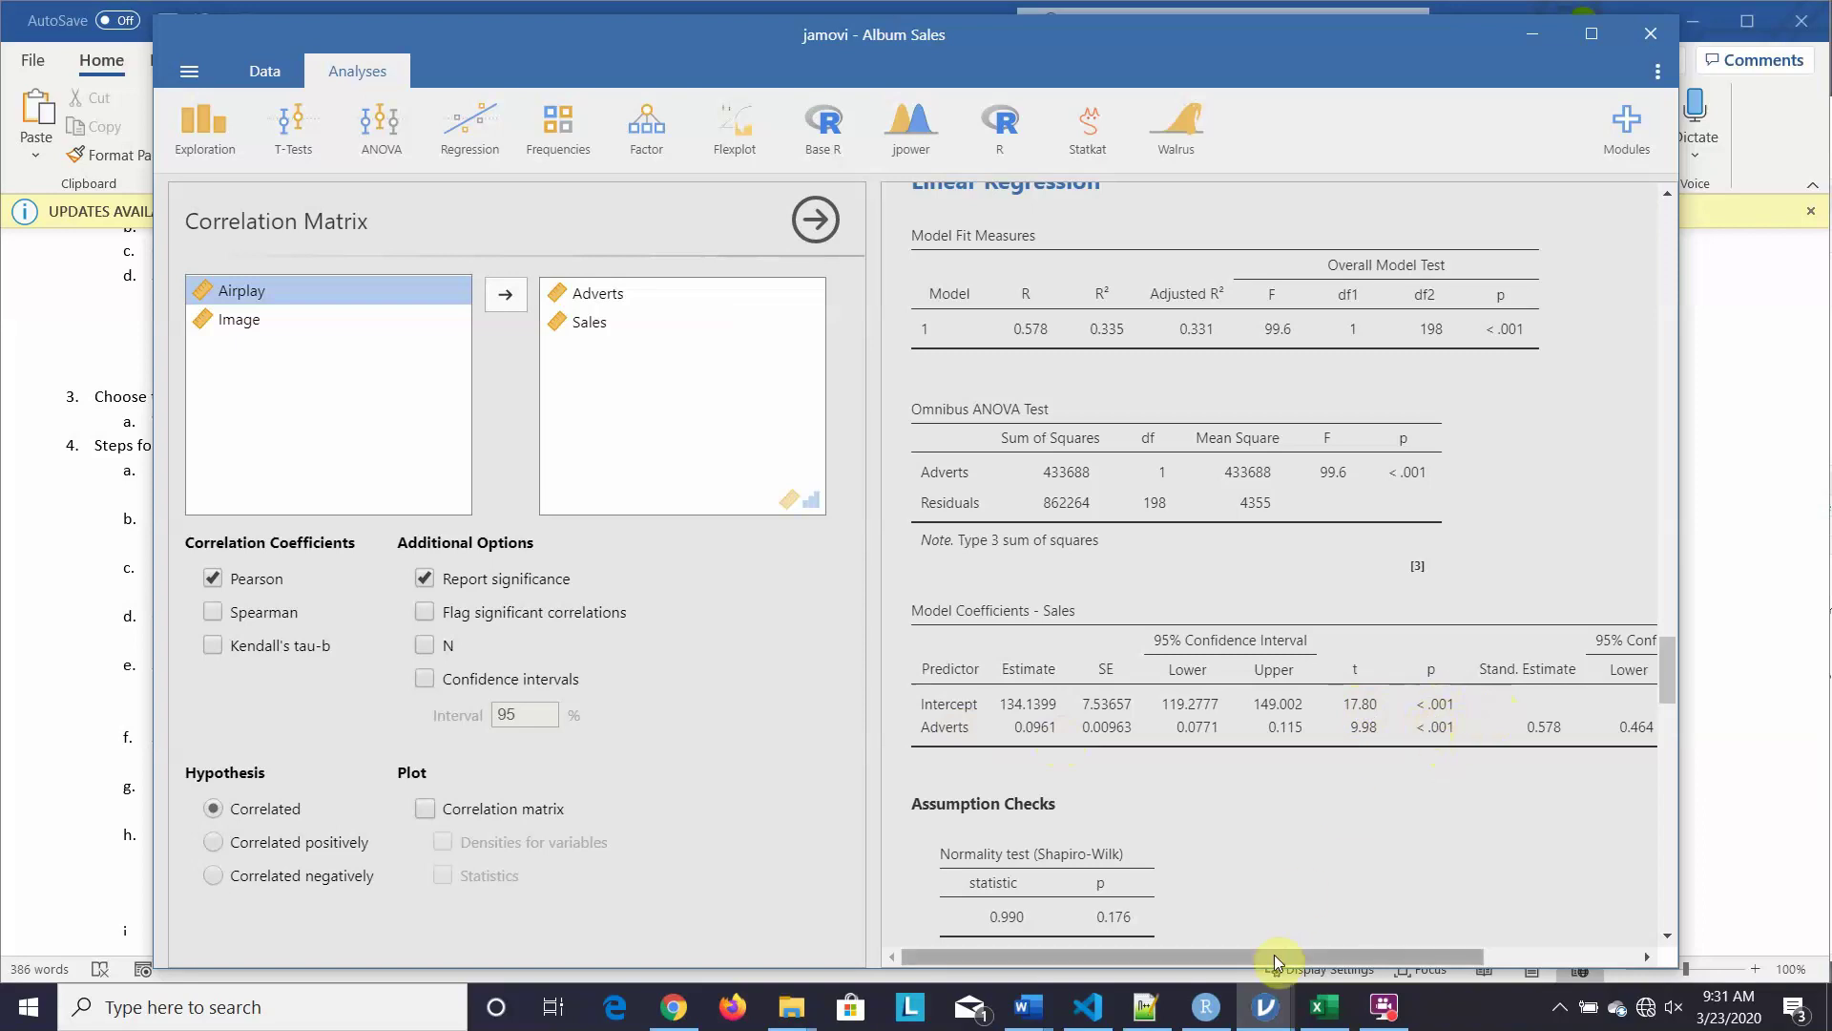
pyautogui.moveTo(1274, 955); pyautogui.dragTo(1371, 965)
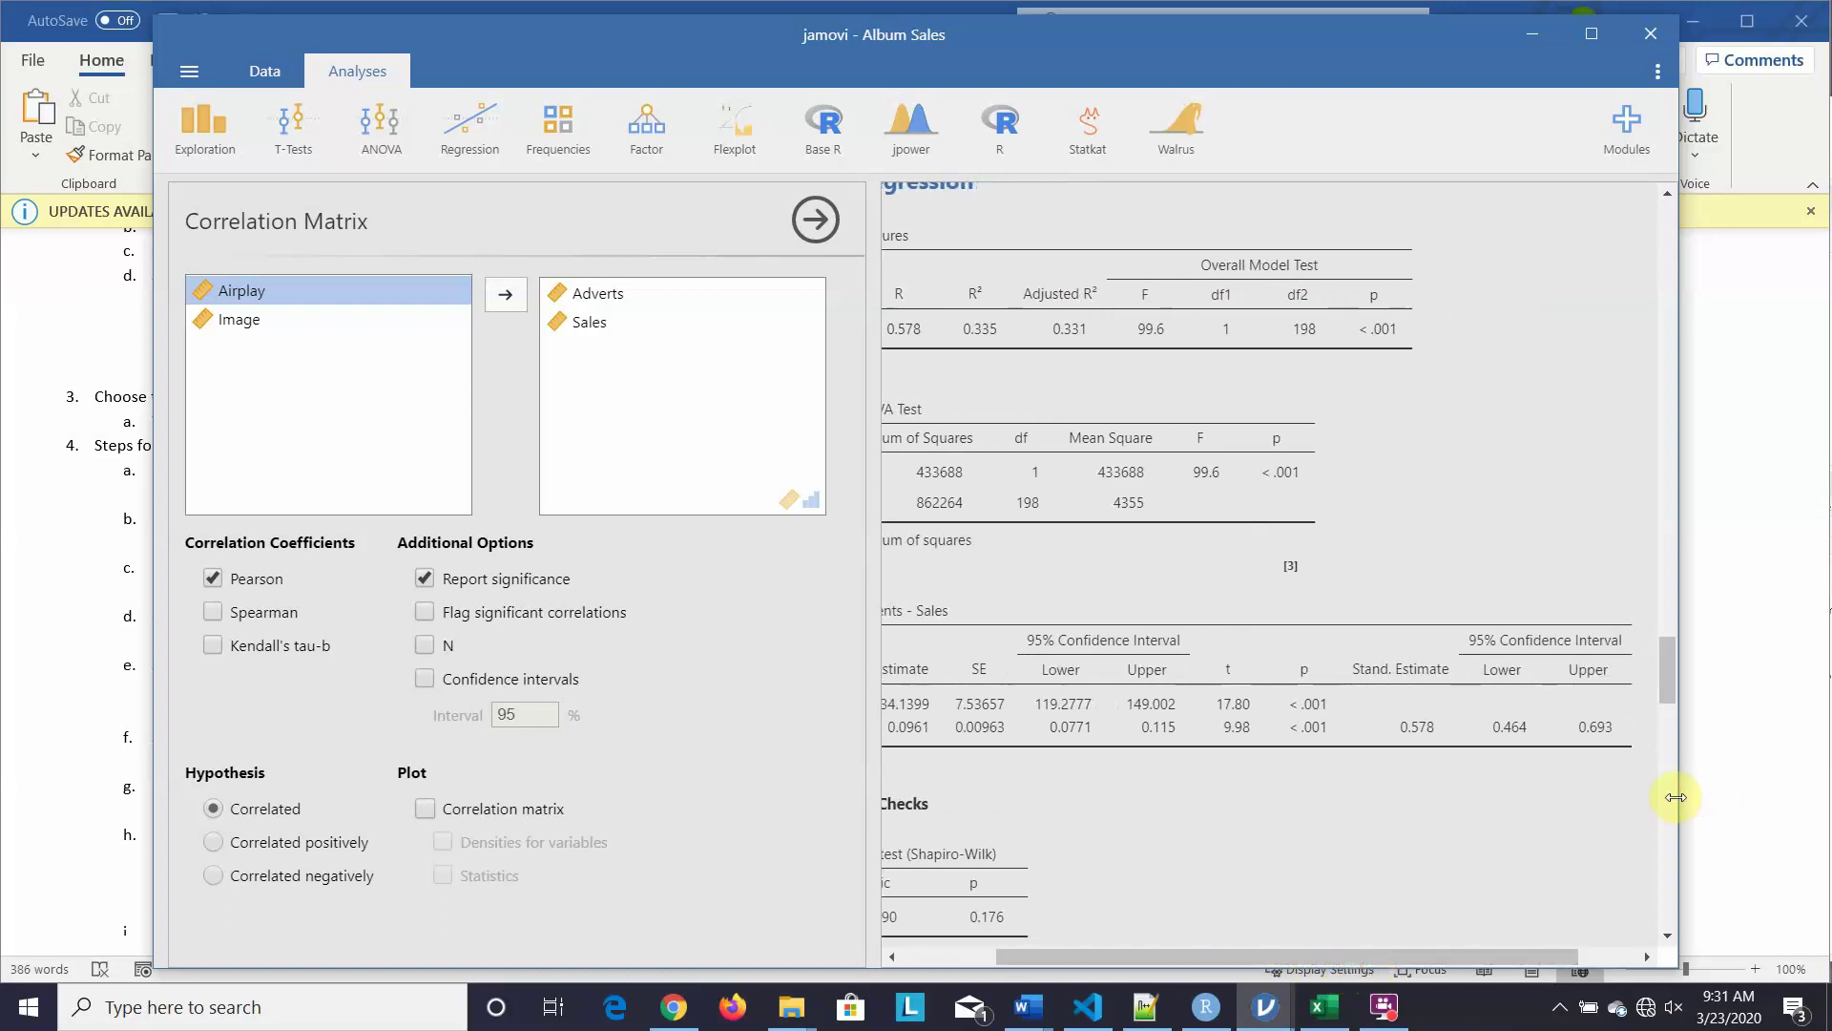
pyautogui.moveTo(1677, 797); pyautogui.dragTo(1823, 794)
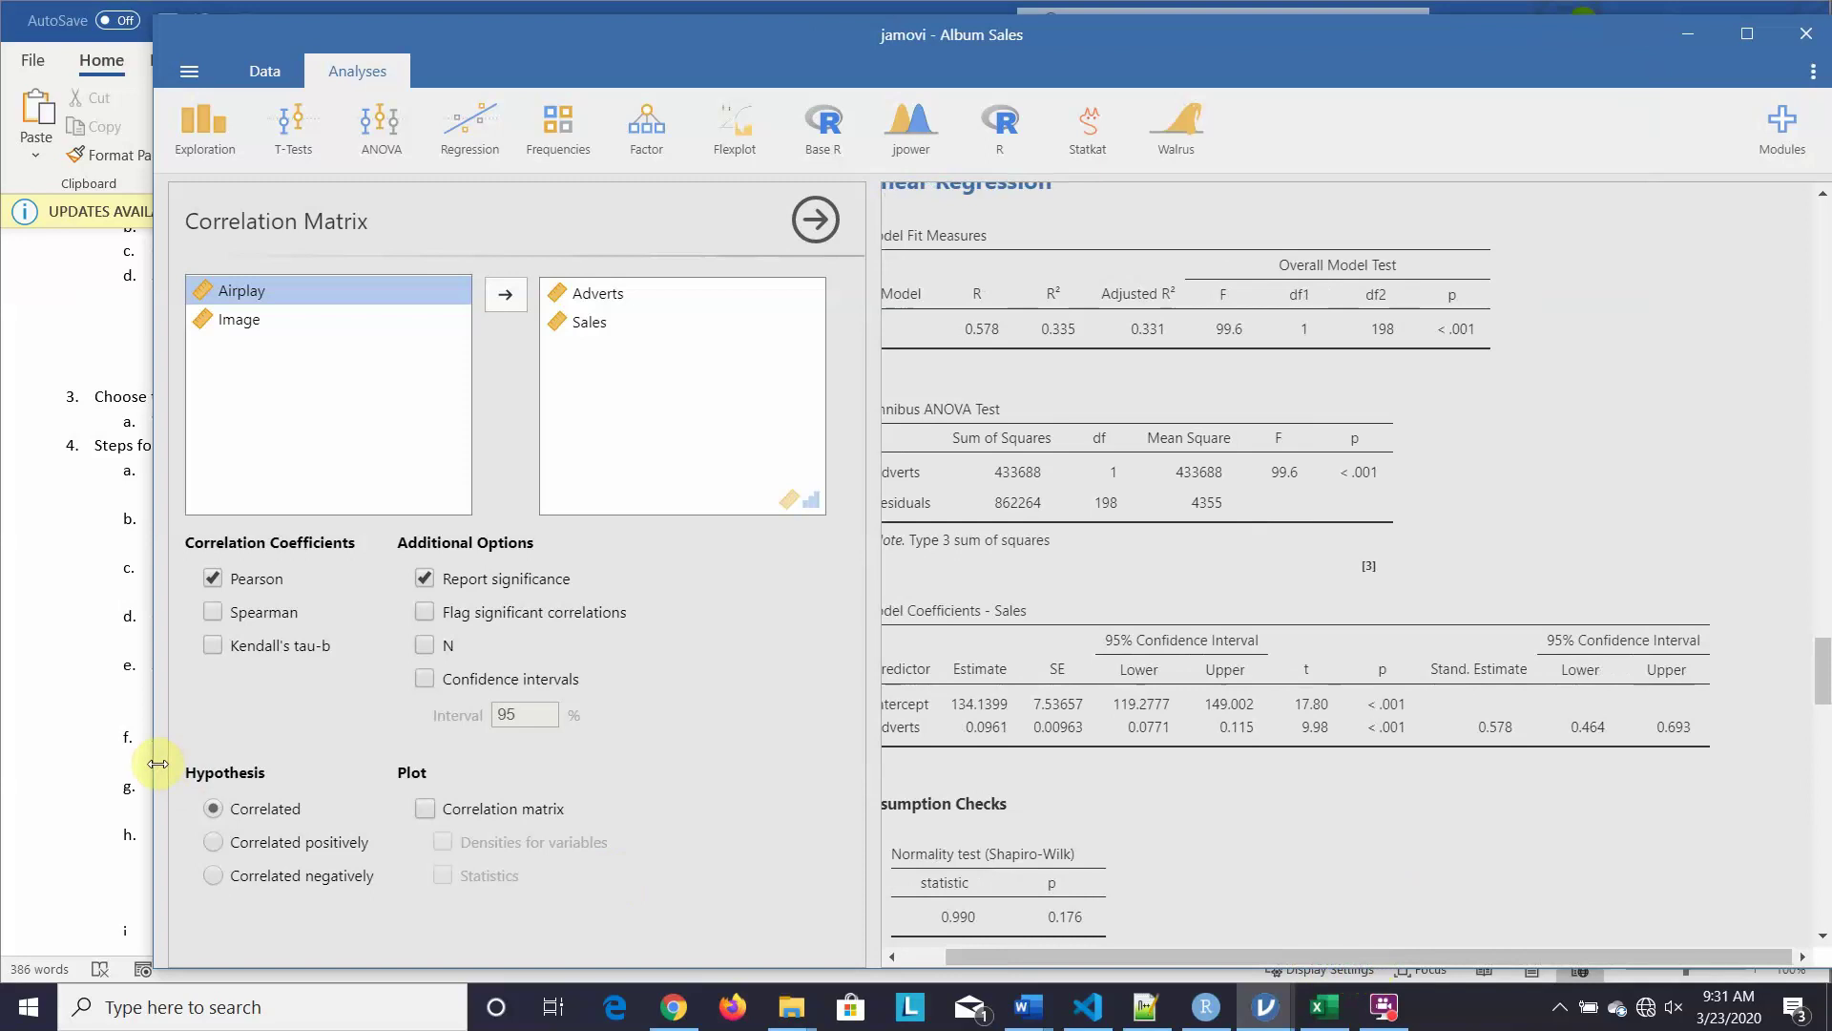
pyautogui.moveTo(158, 763); pyautogui.dragTo(46, 748)
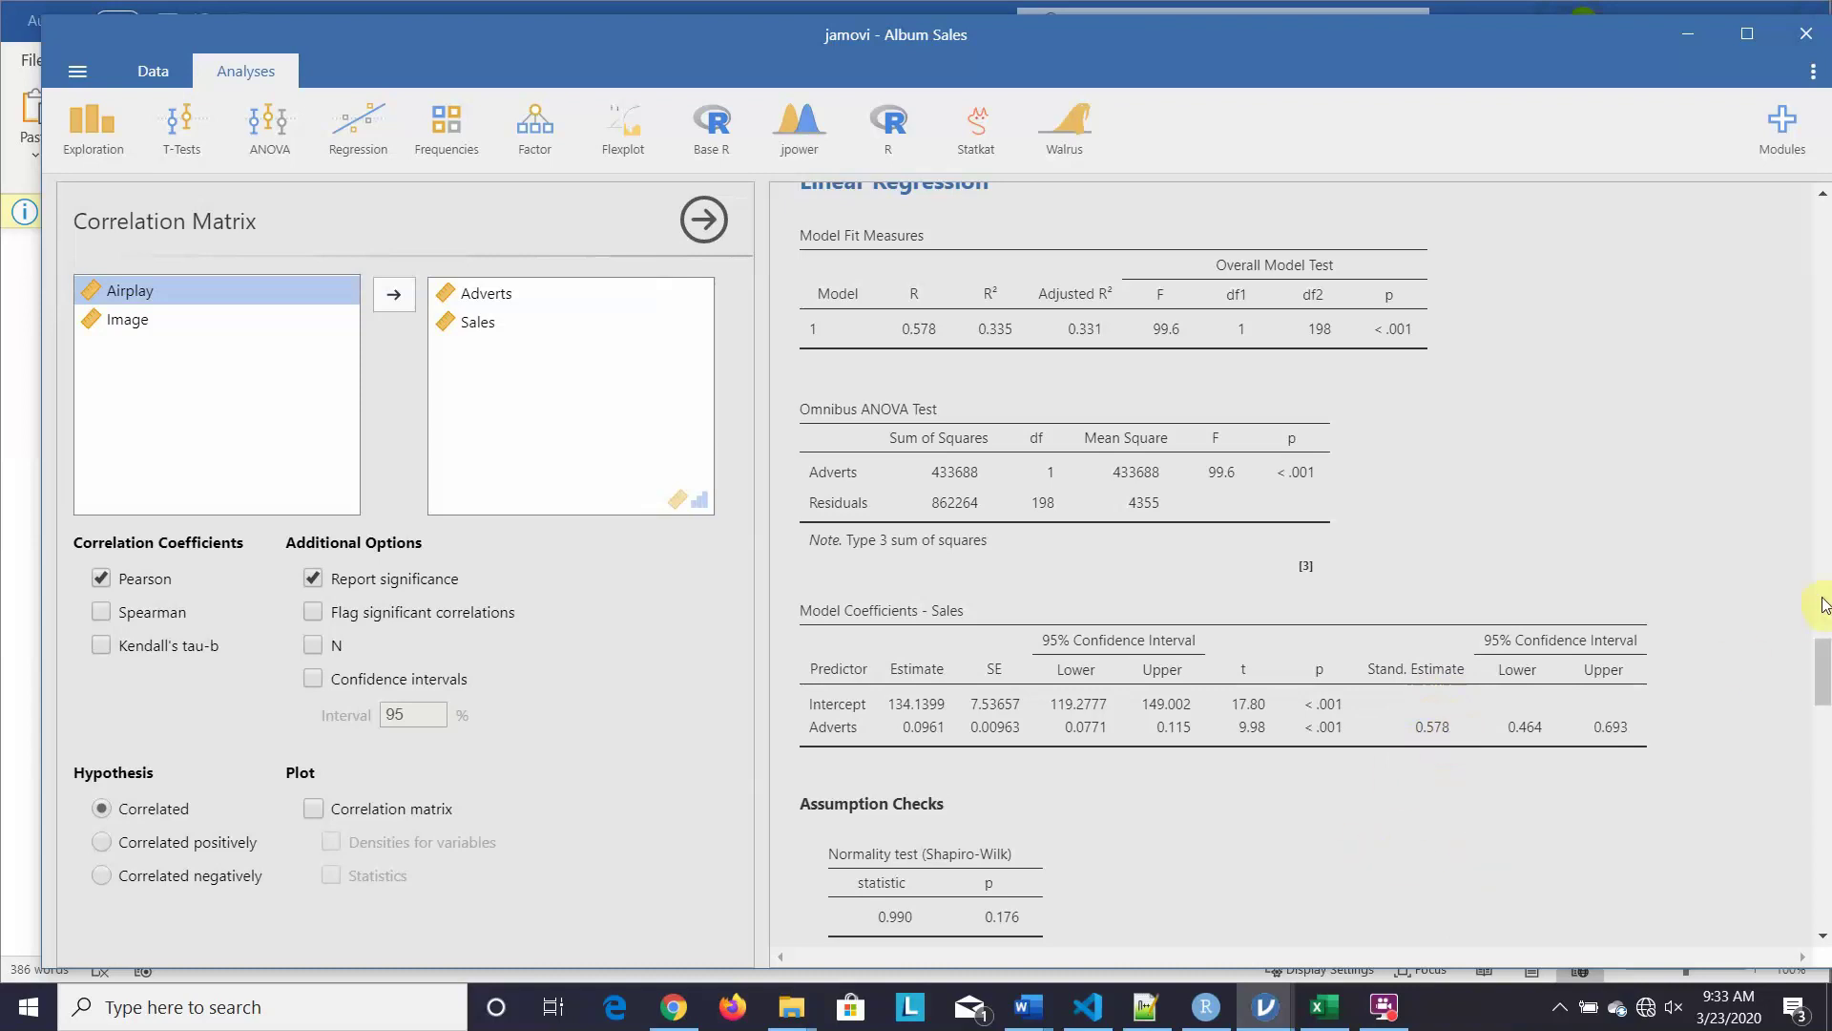
# Step: Examine the regression's normality test, Q-Q plot and residual plots, and return to the Model Coefficients table
pyautogui.rightClick(1819, 680)
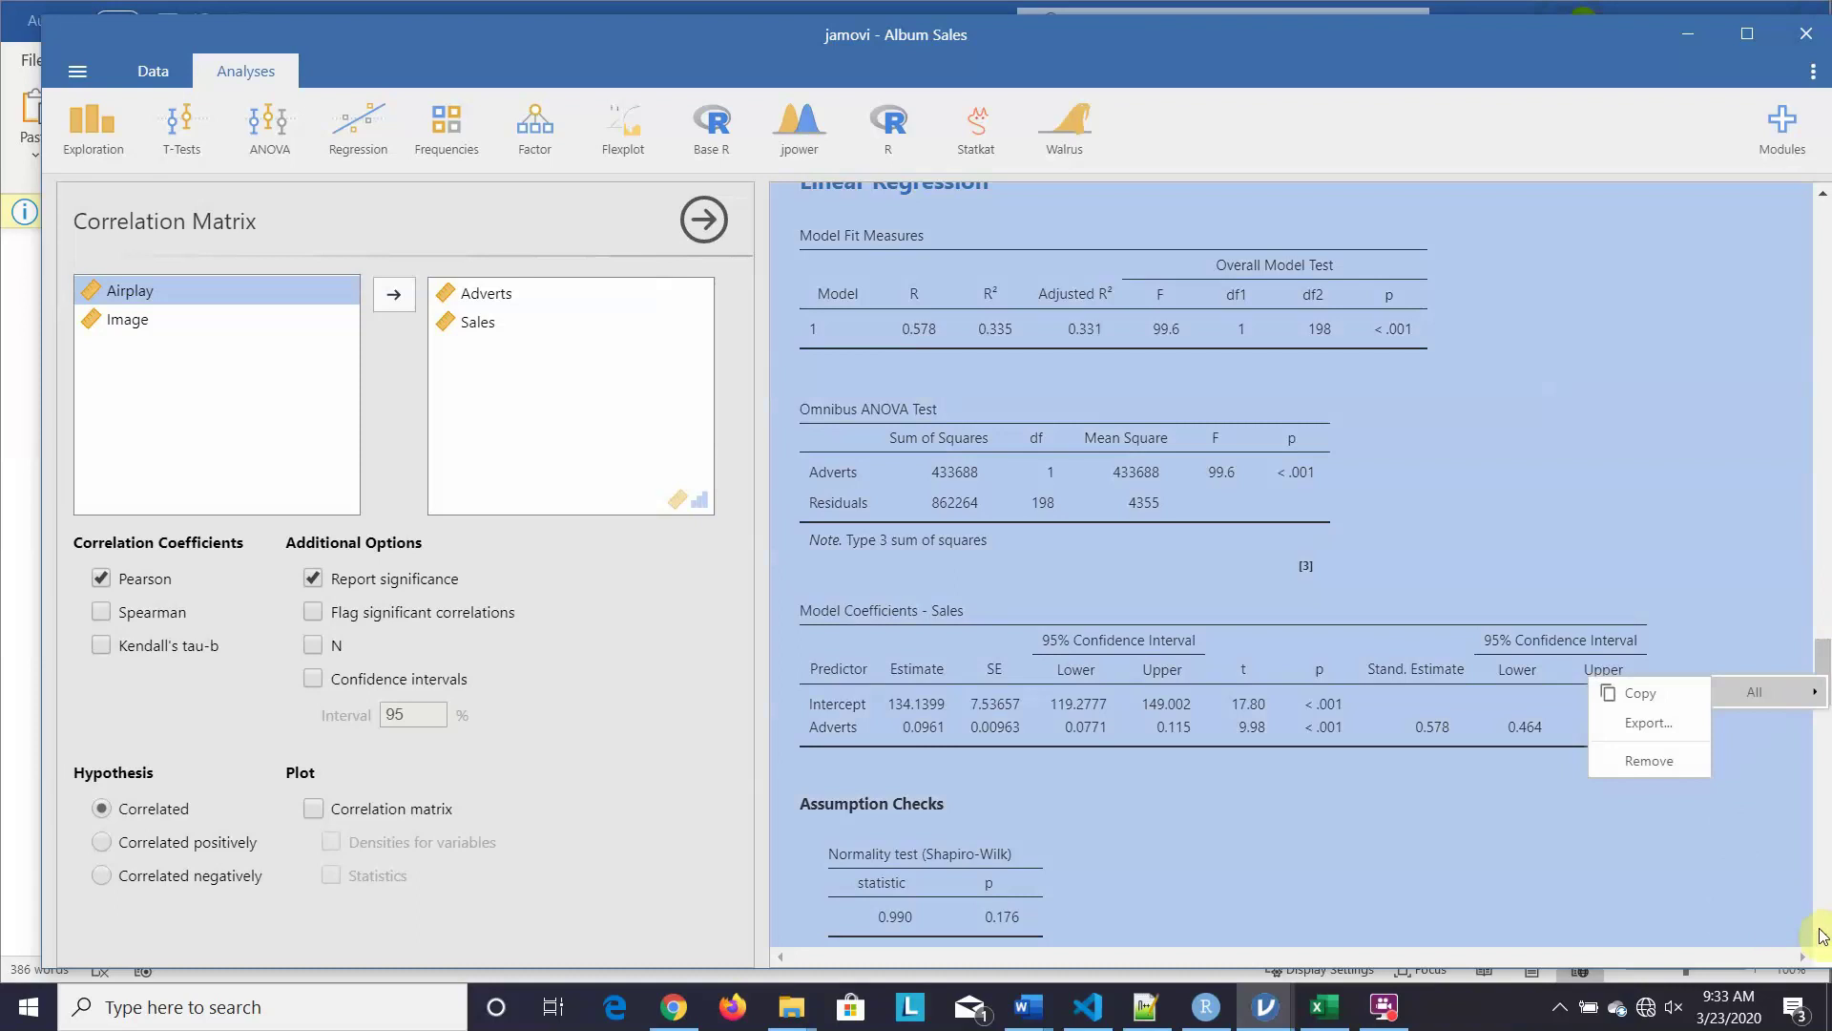
pyautogui.click(1822, 935)
pyautogui.scroll(-4, 1822, 935)
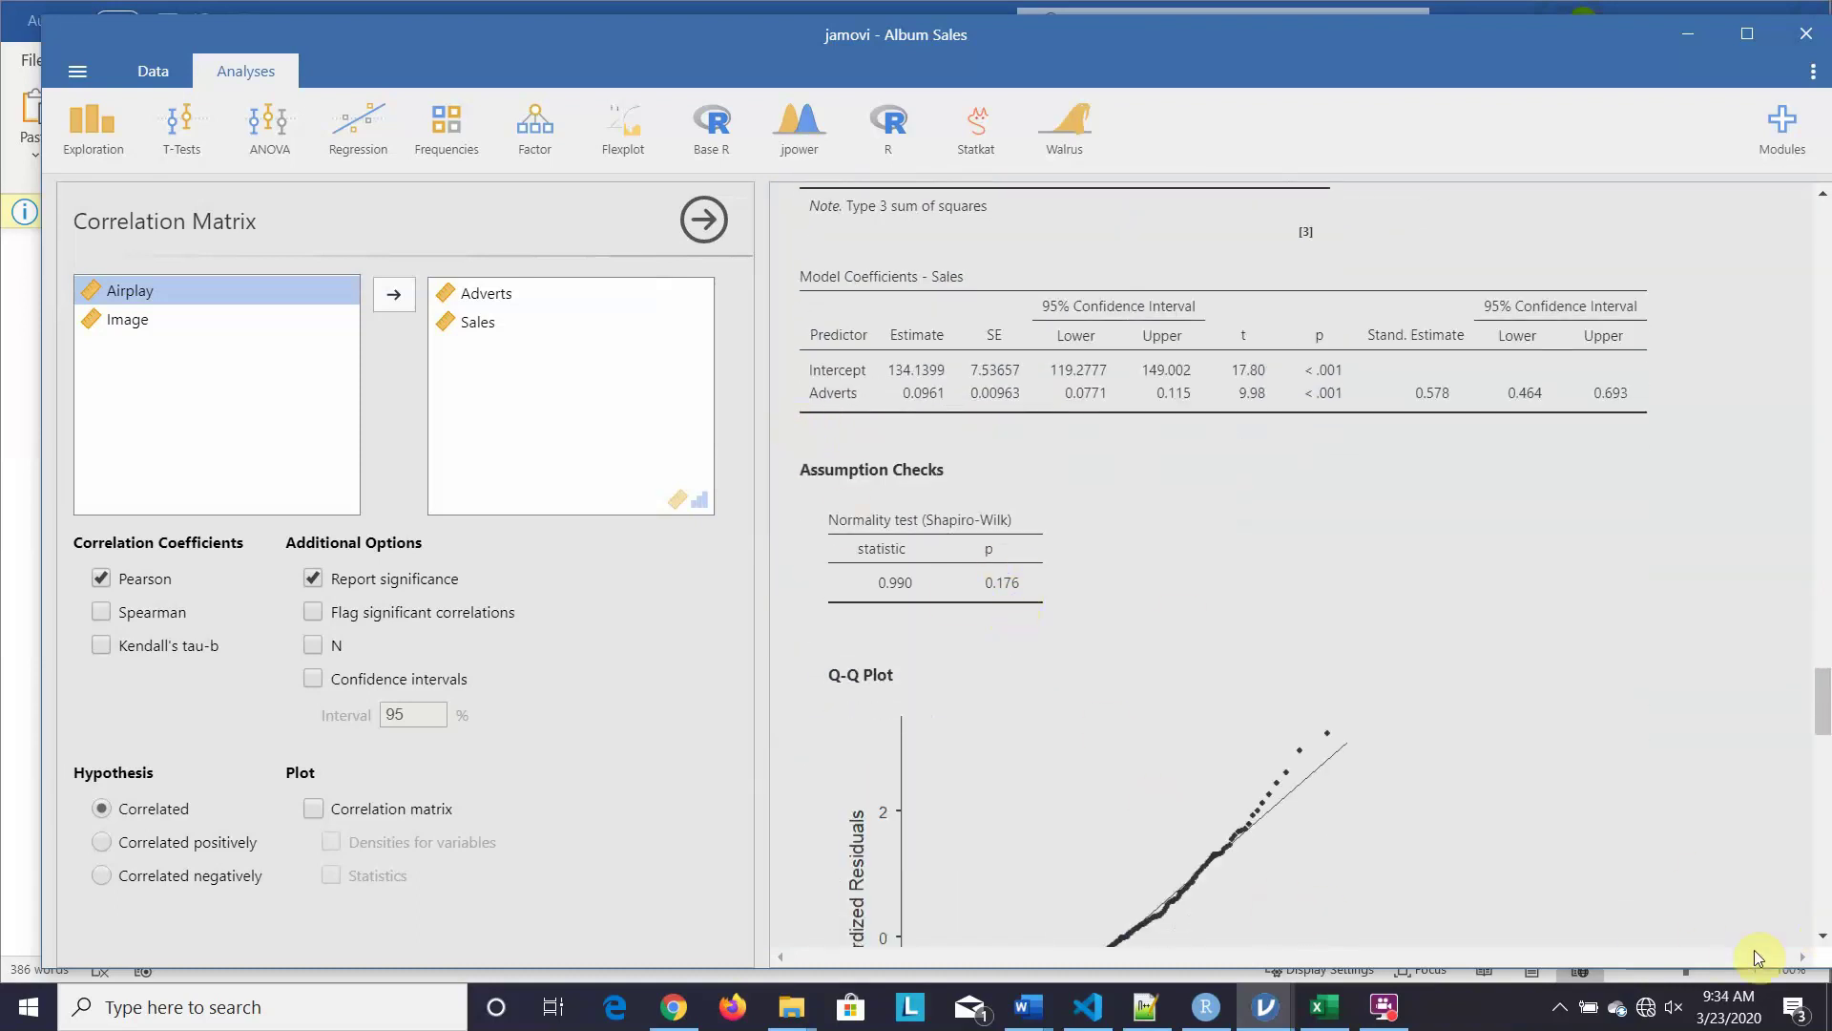
pyautogui.click(1823, 937)
pyautogui.click(1823, 937)
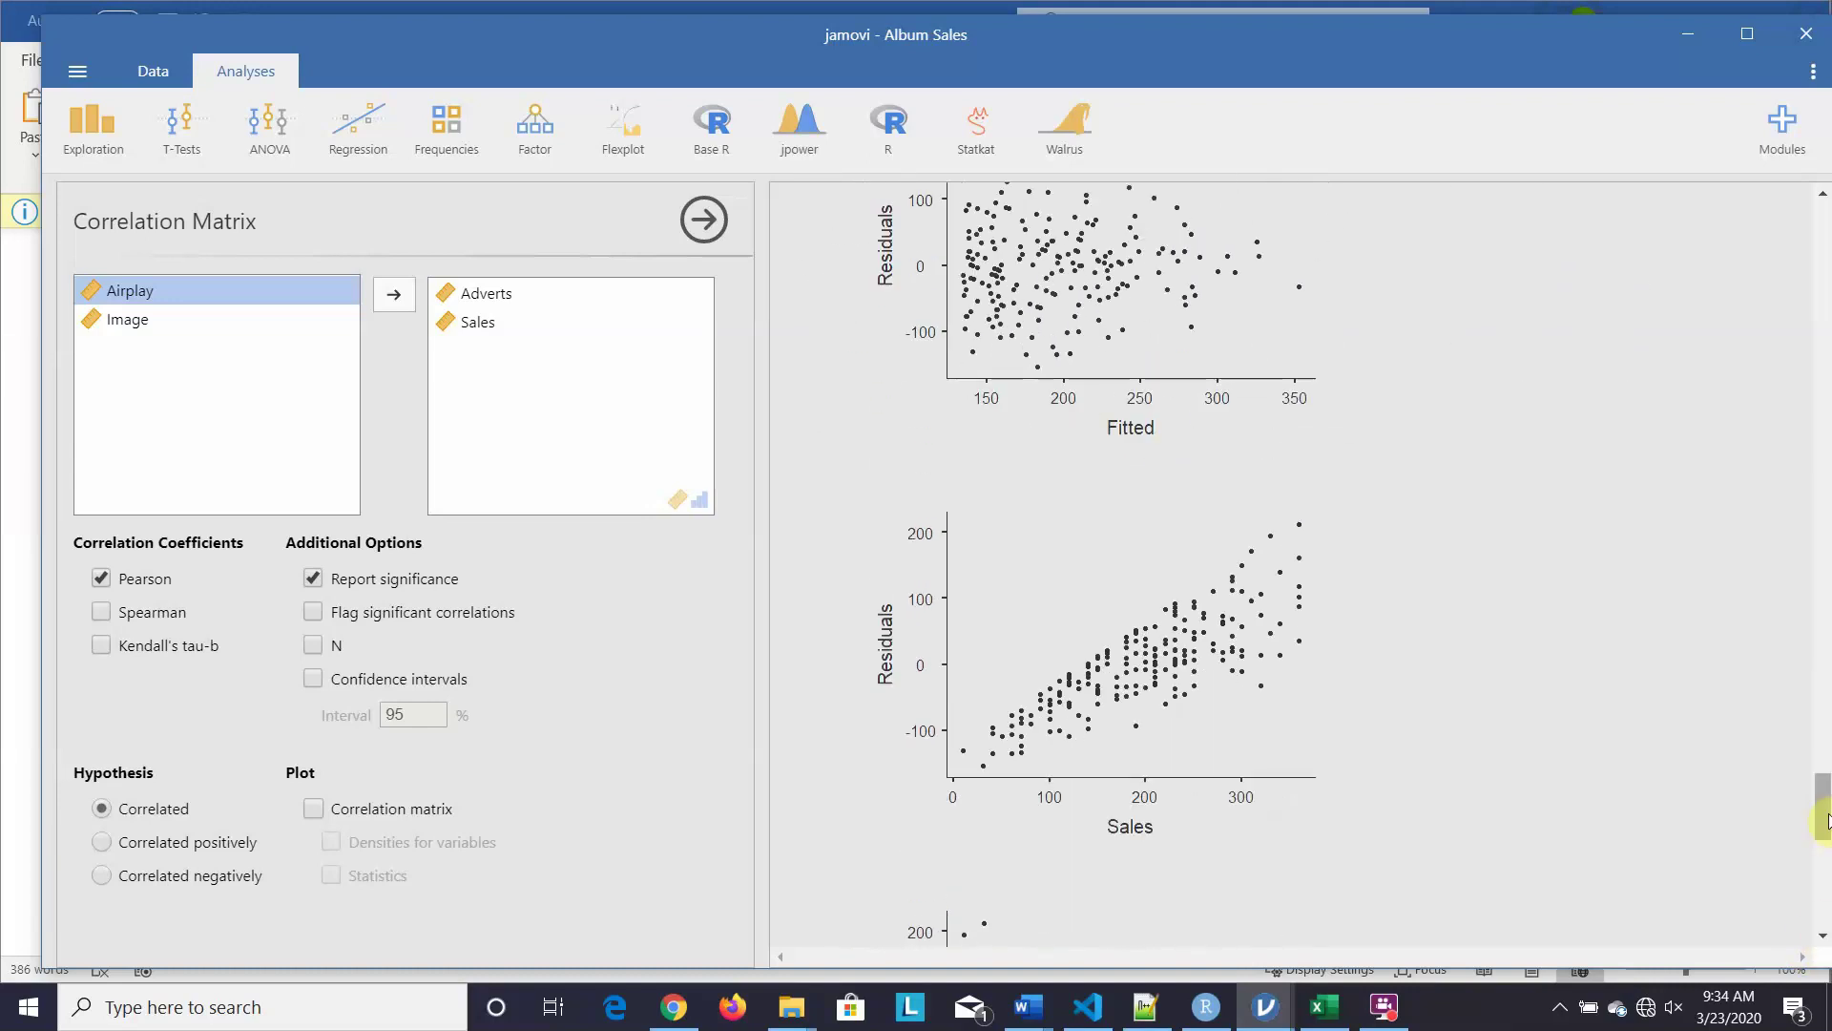
pyautogui.moveTo(1824, 832); pyautogui.dragTo(1823, 683)
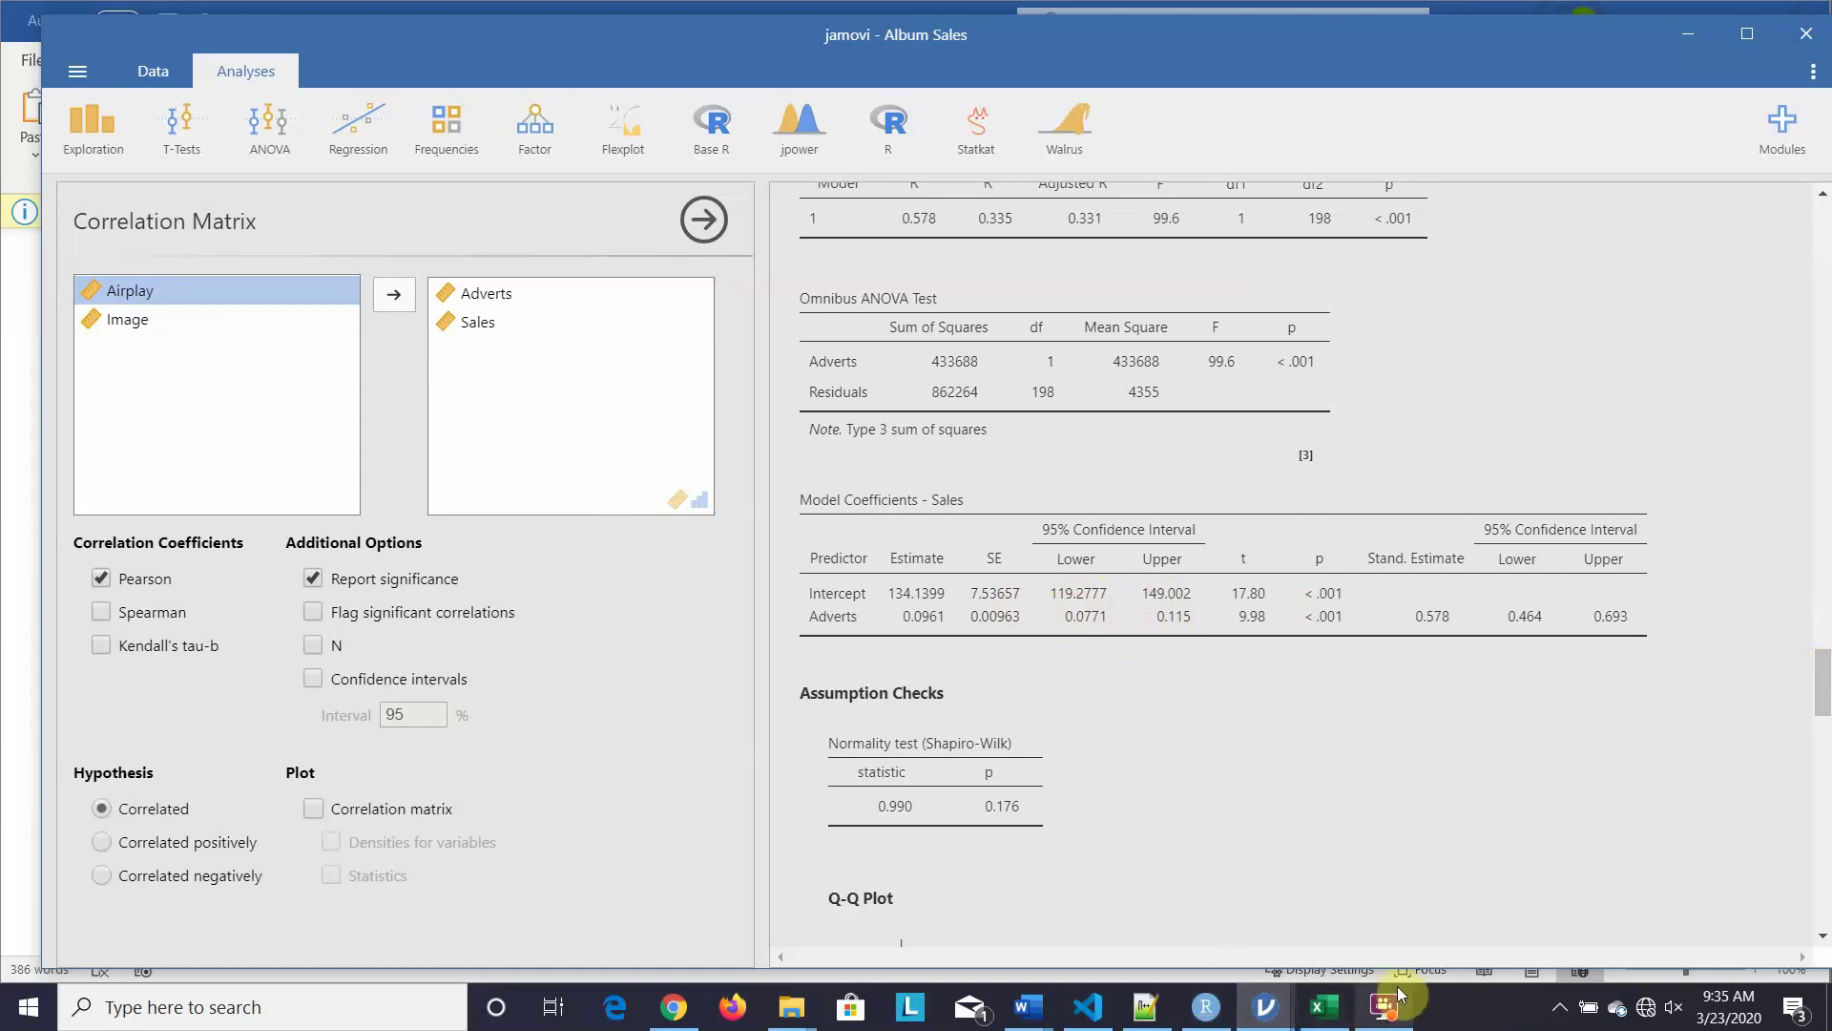
# Step: Switch to the Word answer sheet and remove the r and p placeholders before "R squared =" under Report results
pyautogui.moveTo(1214, 1007)
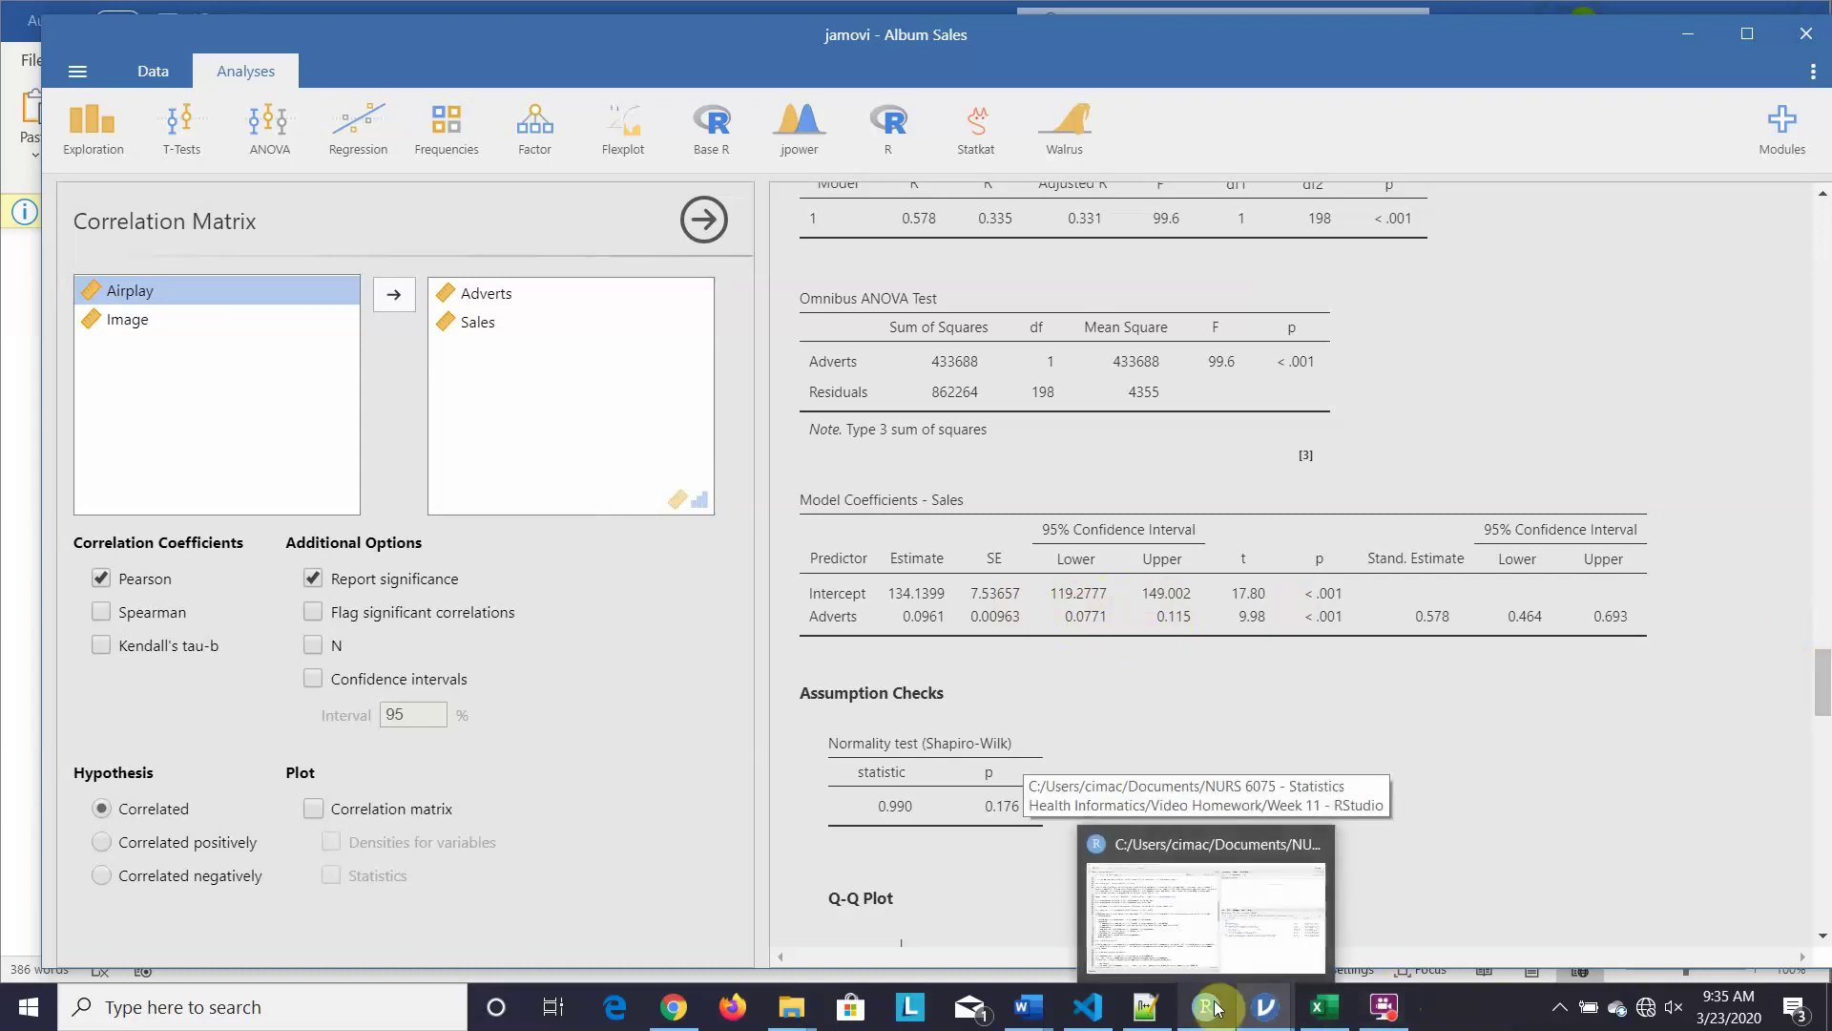
pyautogui.moveTo(1028, 1006)
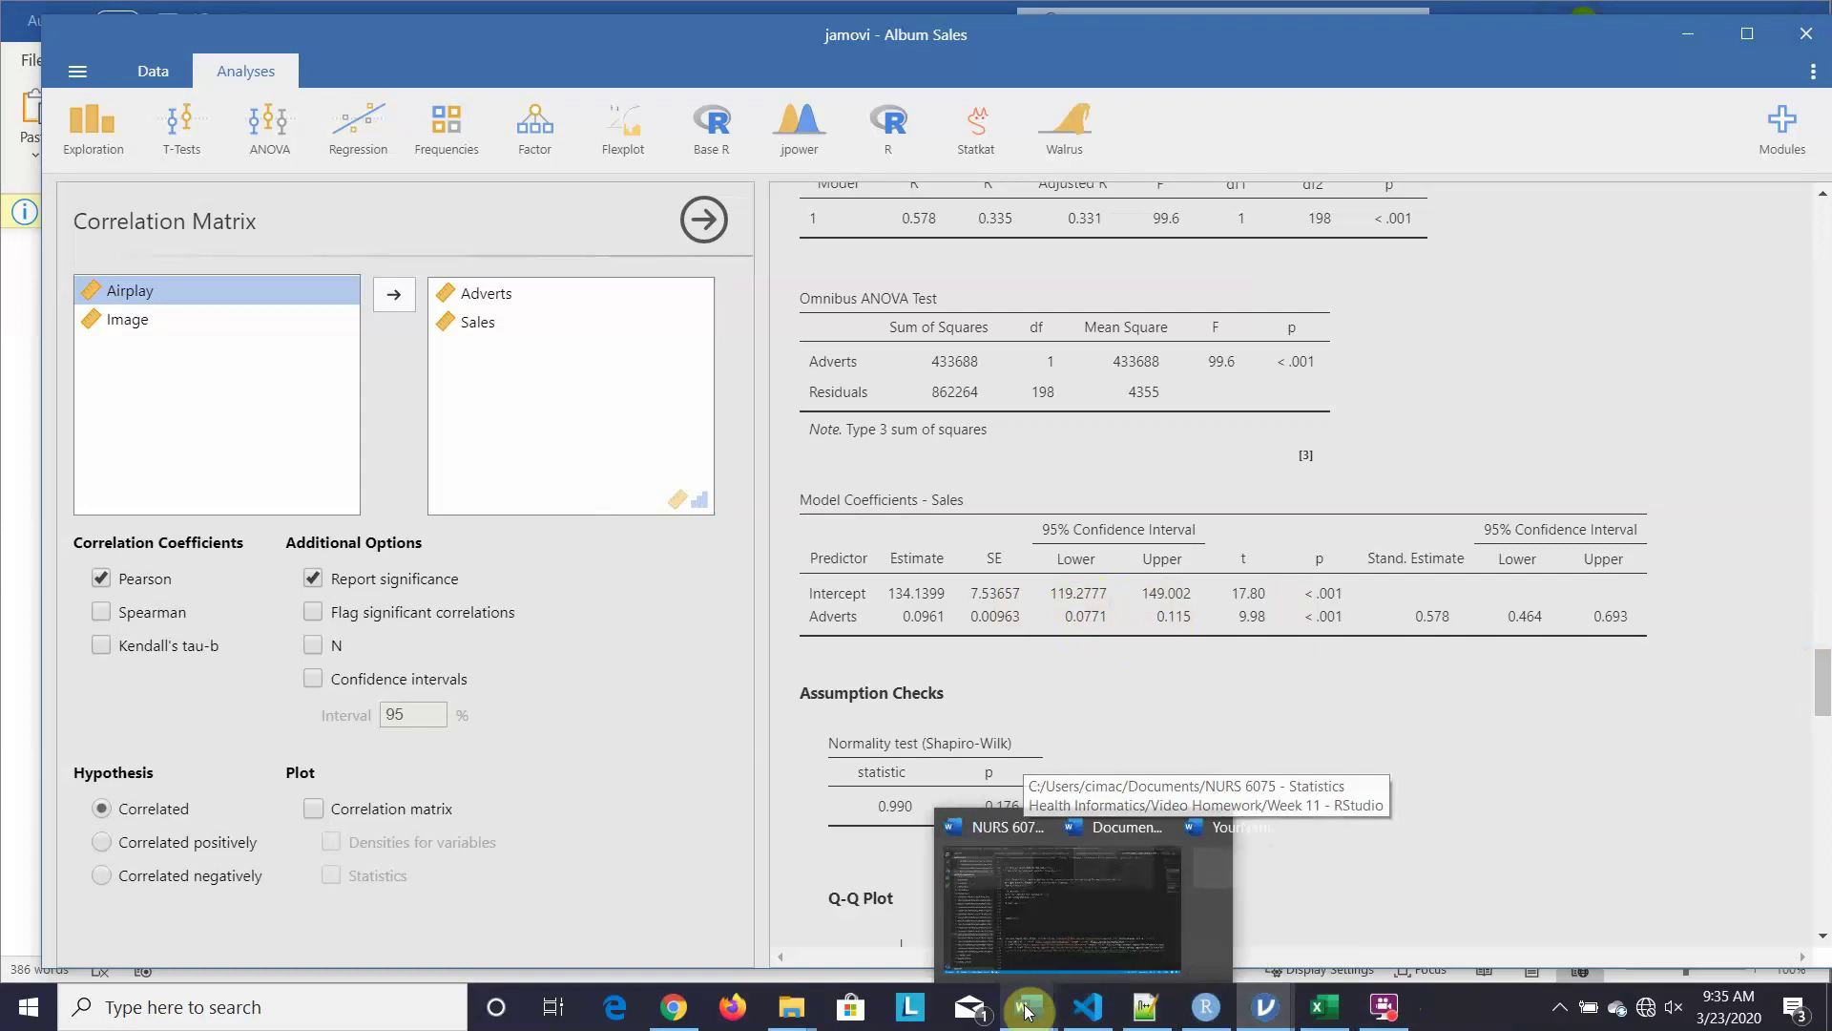
pyautogui.click(1292, 905)
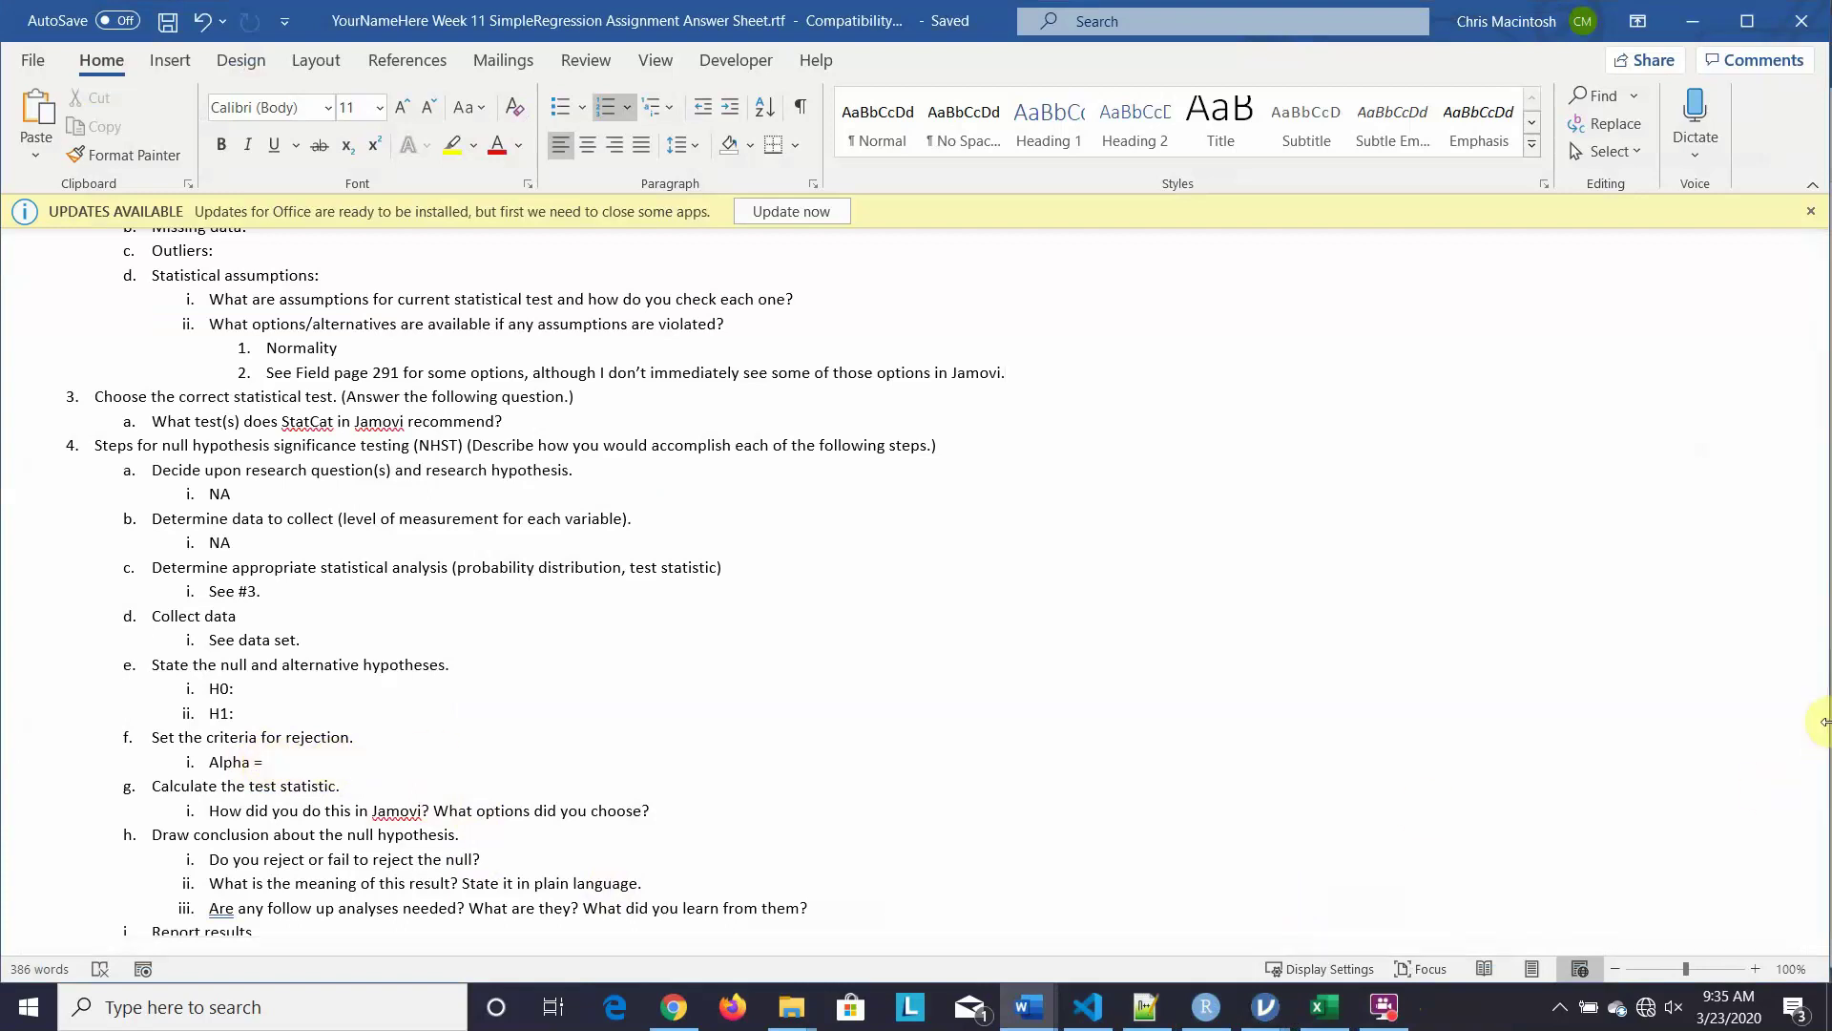
pyautogui.moveTo(1824, 730); pyautogui.dragTo(1825, 802)
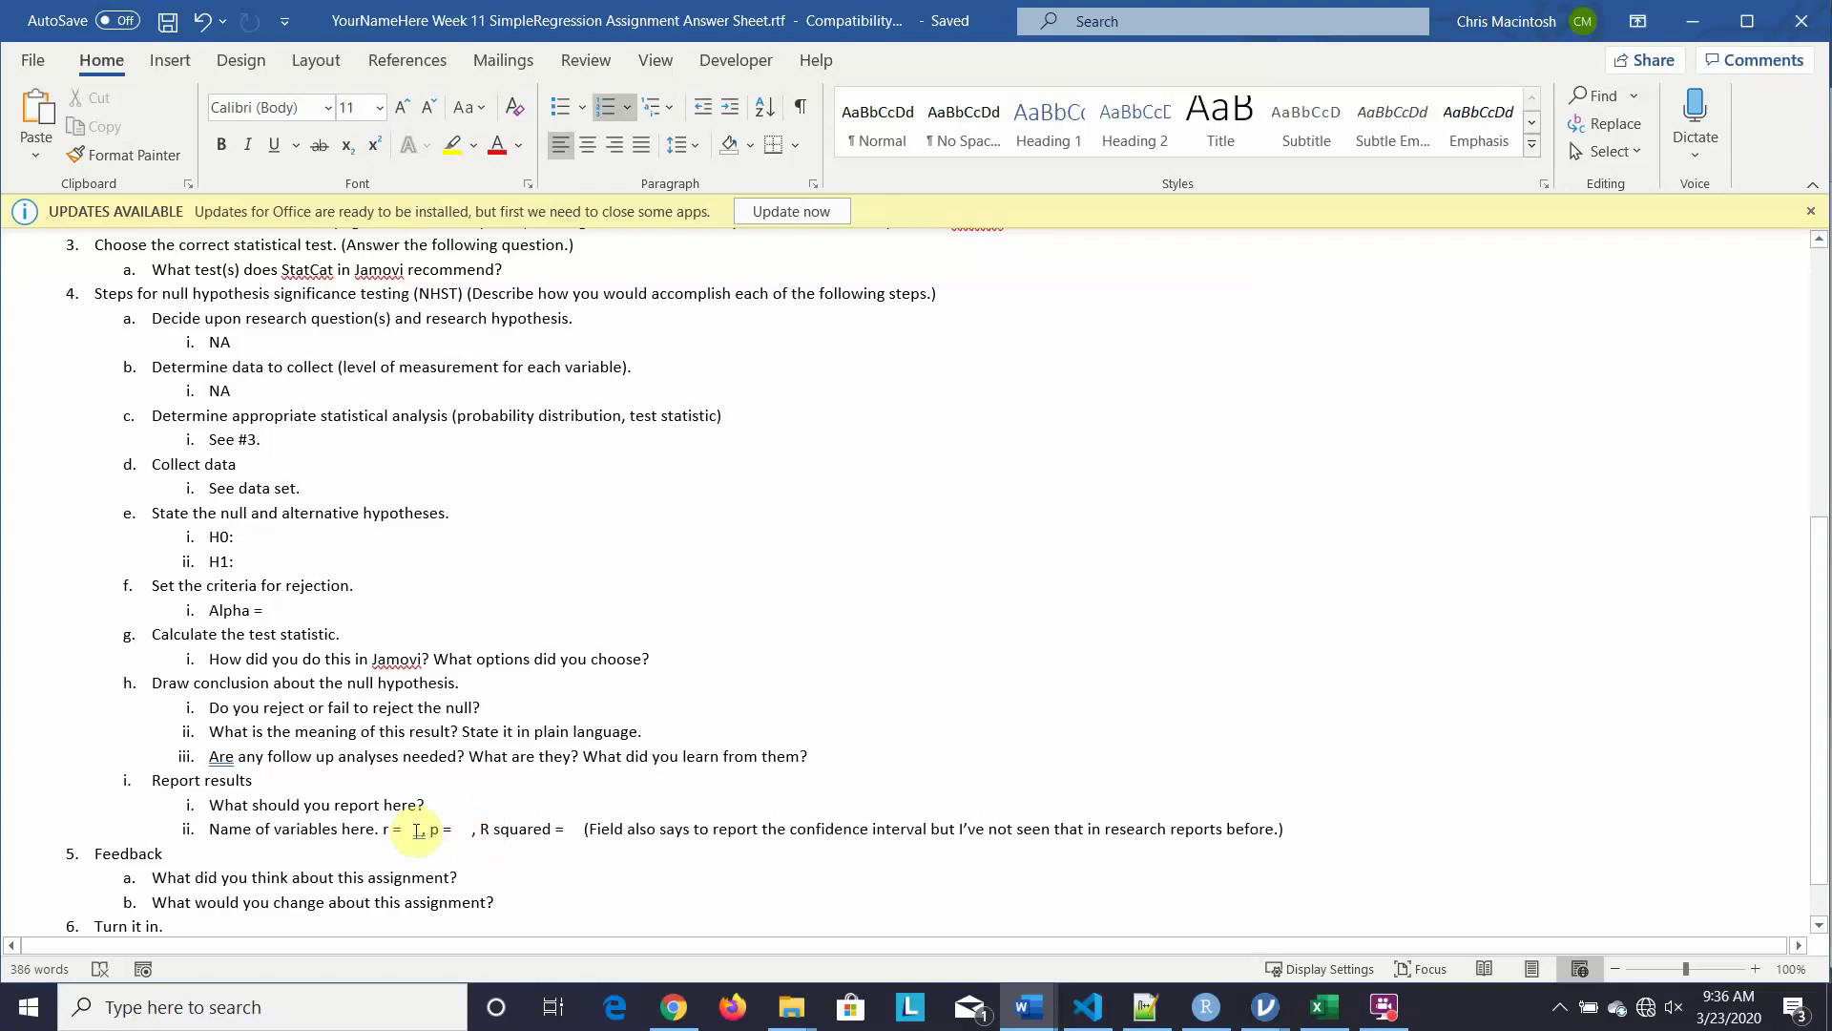
pyautogui.click(480, 829)
pyautogui.press('BackSpace')
pyautogui.press('BackSpace')
pyautogui.press('BackSpace')
pyautogui.press('BackSpace')
pyautogui.press('BackSpace')
pyautogui.press('BackSpace')
pyautogui.press('BackSpace')
pyautogui.press('BackSpace')
pyautogui.press('BackSpace')
pyautogui.press('BackSpace')
pyautogui.press('BackSpace')
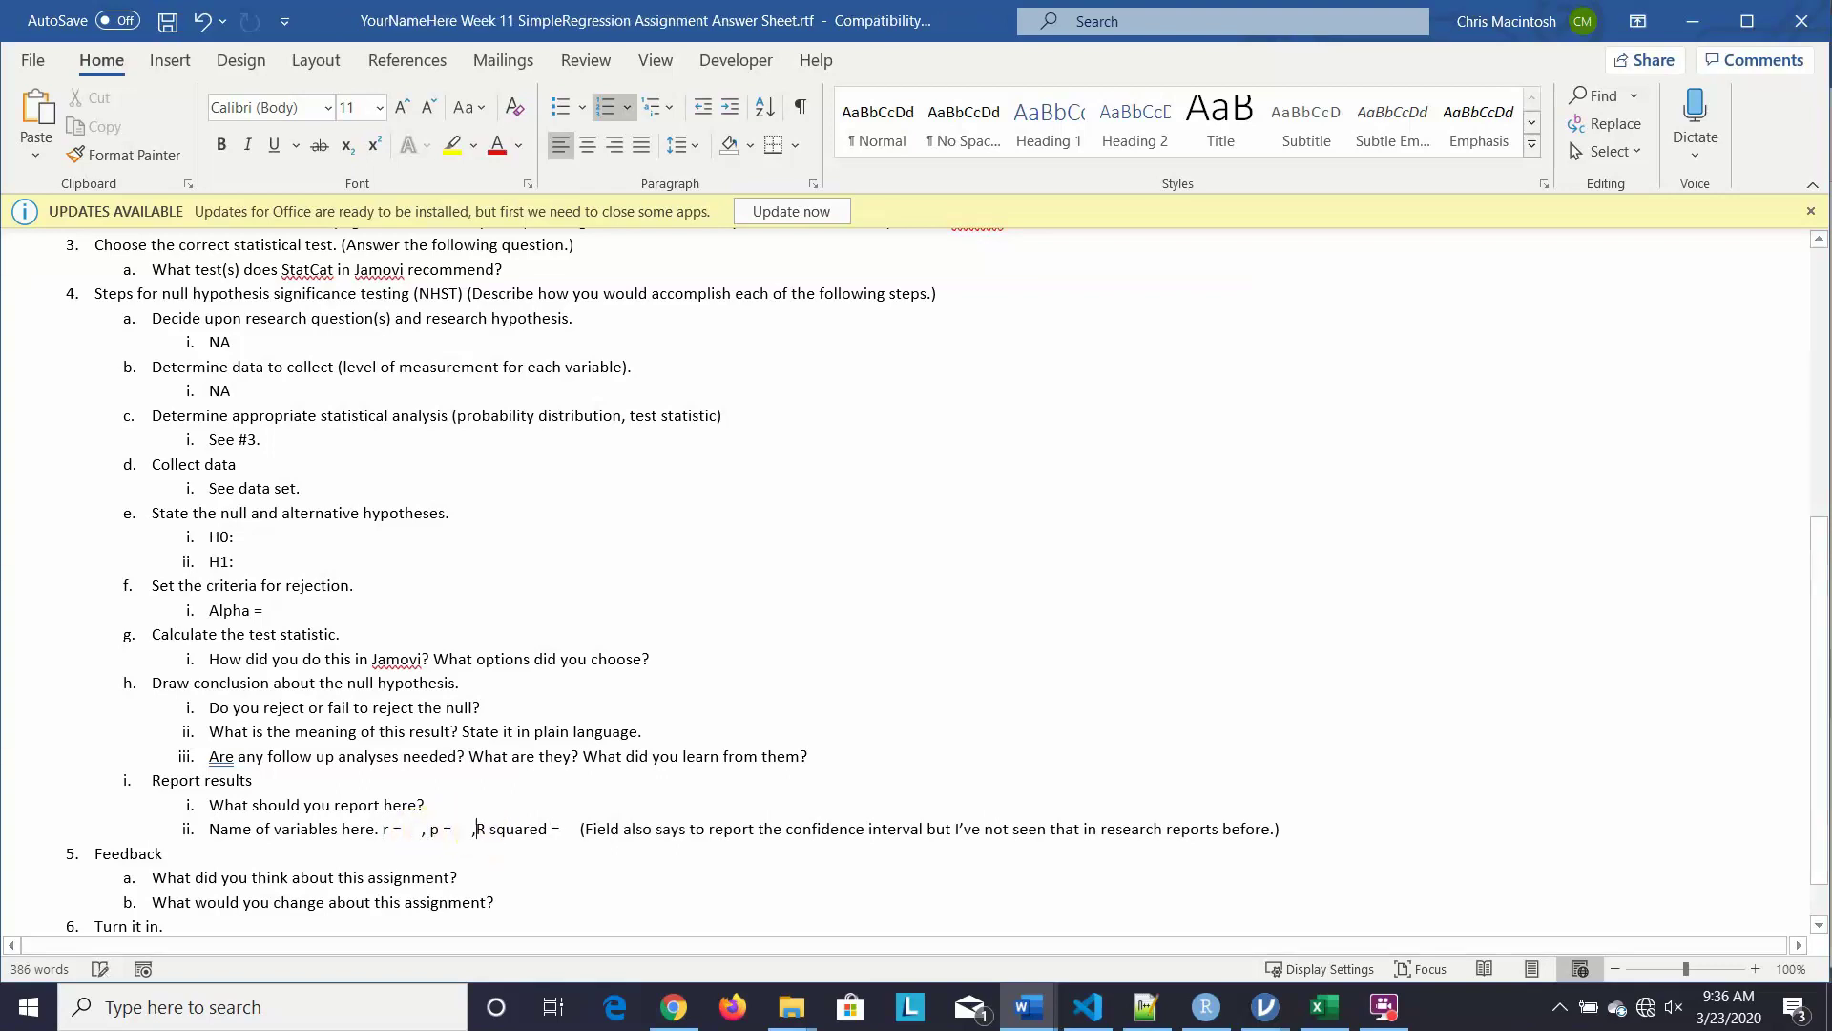
pyautogui.press('BackSpace')
pyautogui.press('BackSpace')
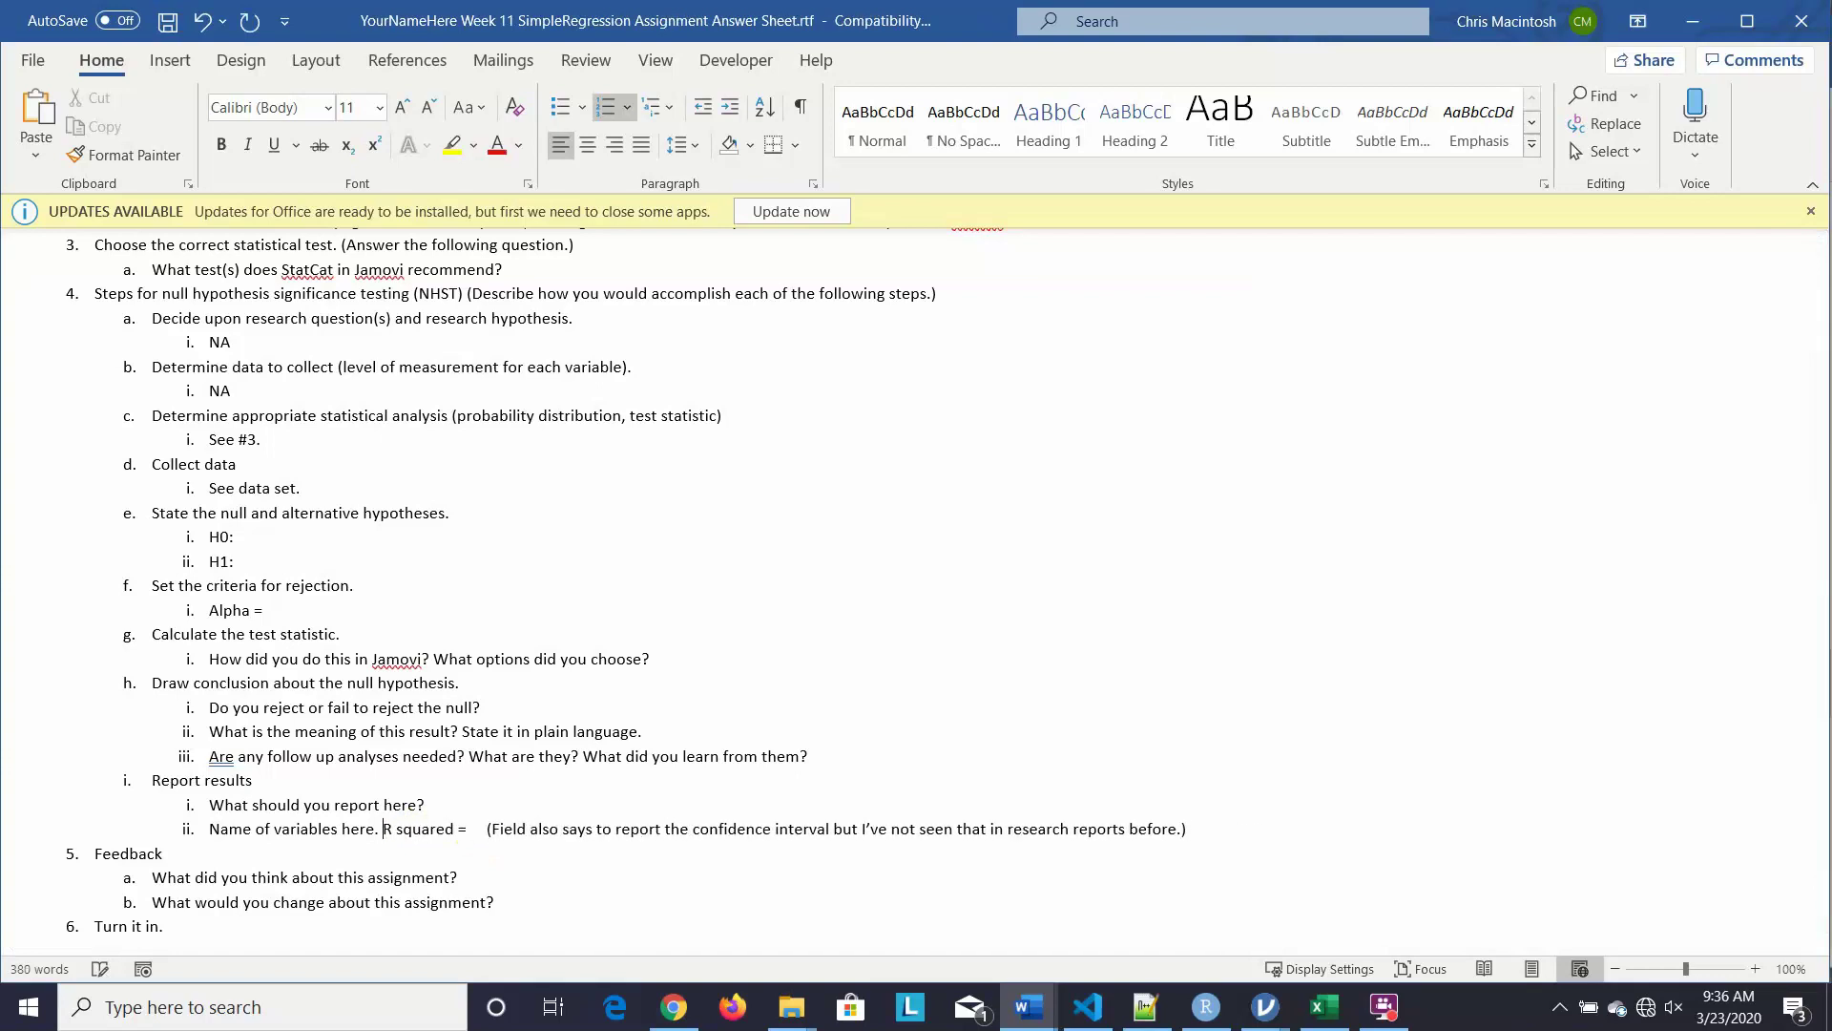
# Step: Add a comma and the placeholder "F ( , )" with room for two degrees of freedom after "R squared ="
pyautogui.click(469, 828)
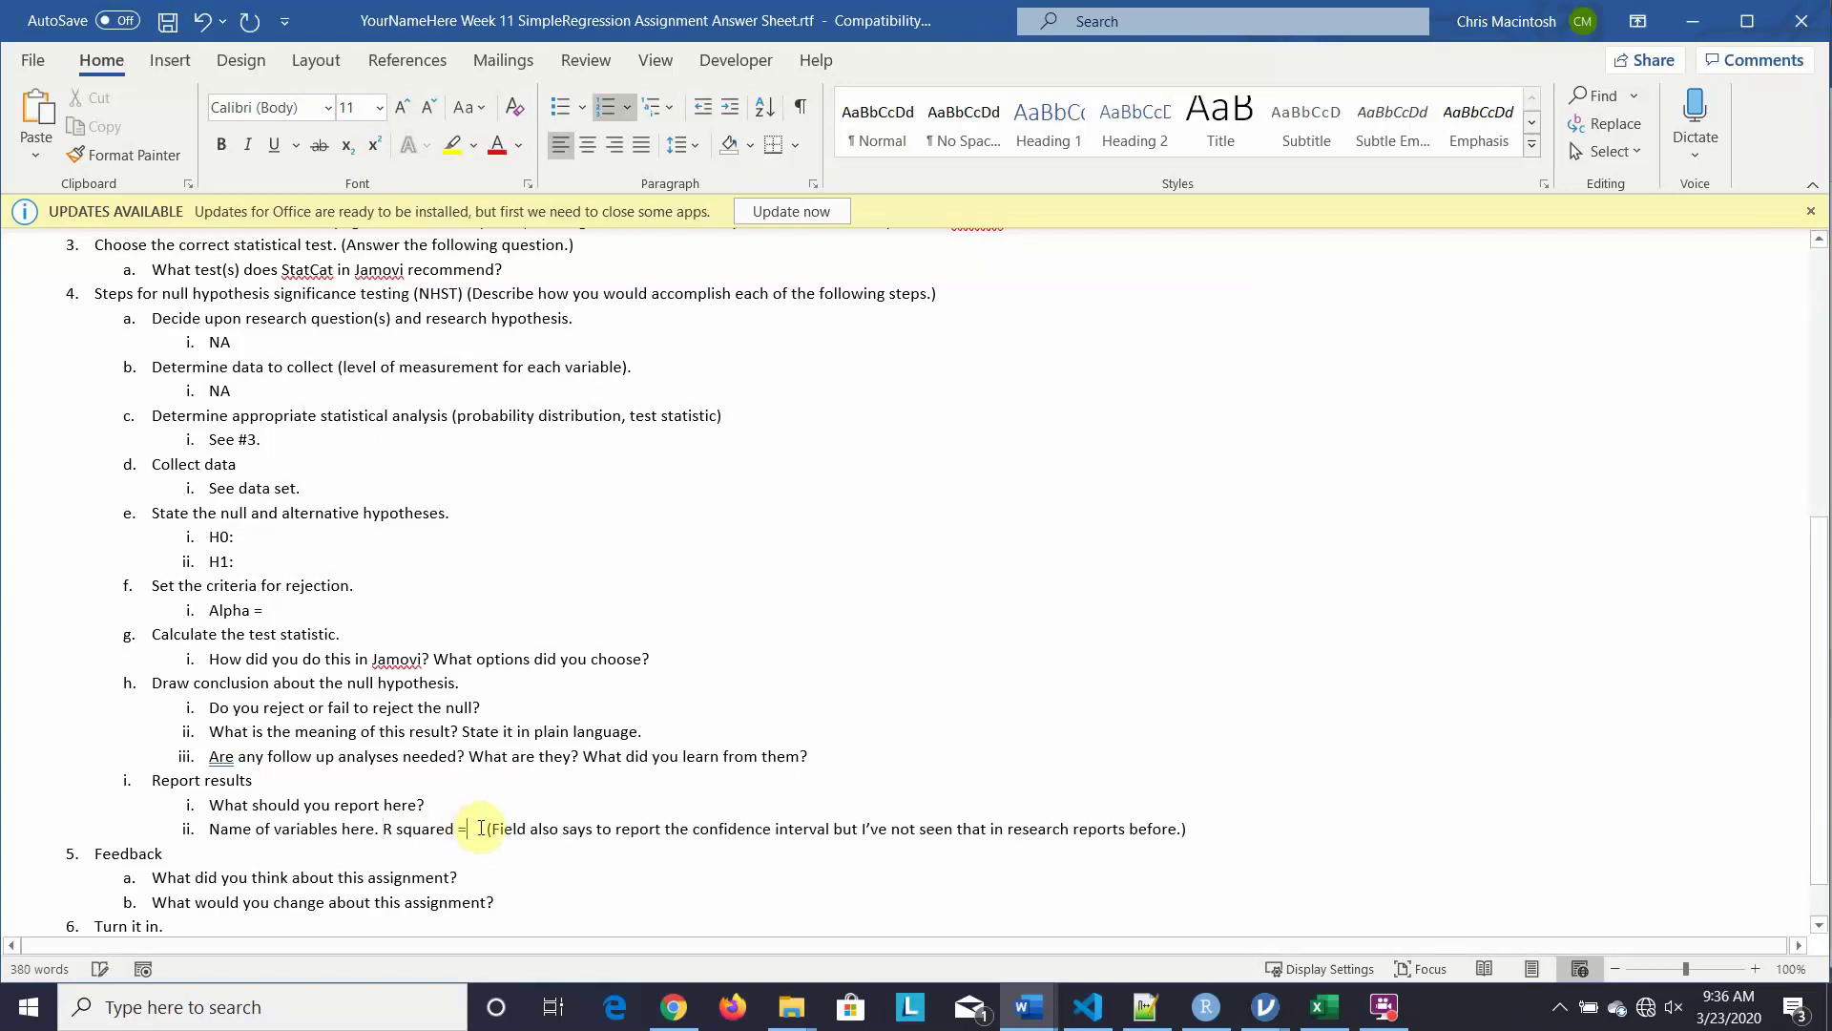
pyautogui.write(',')
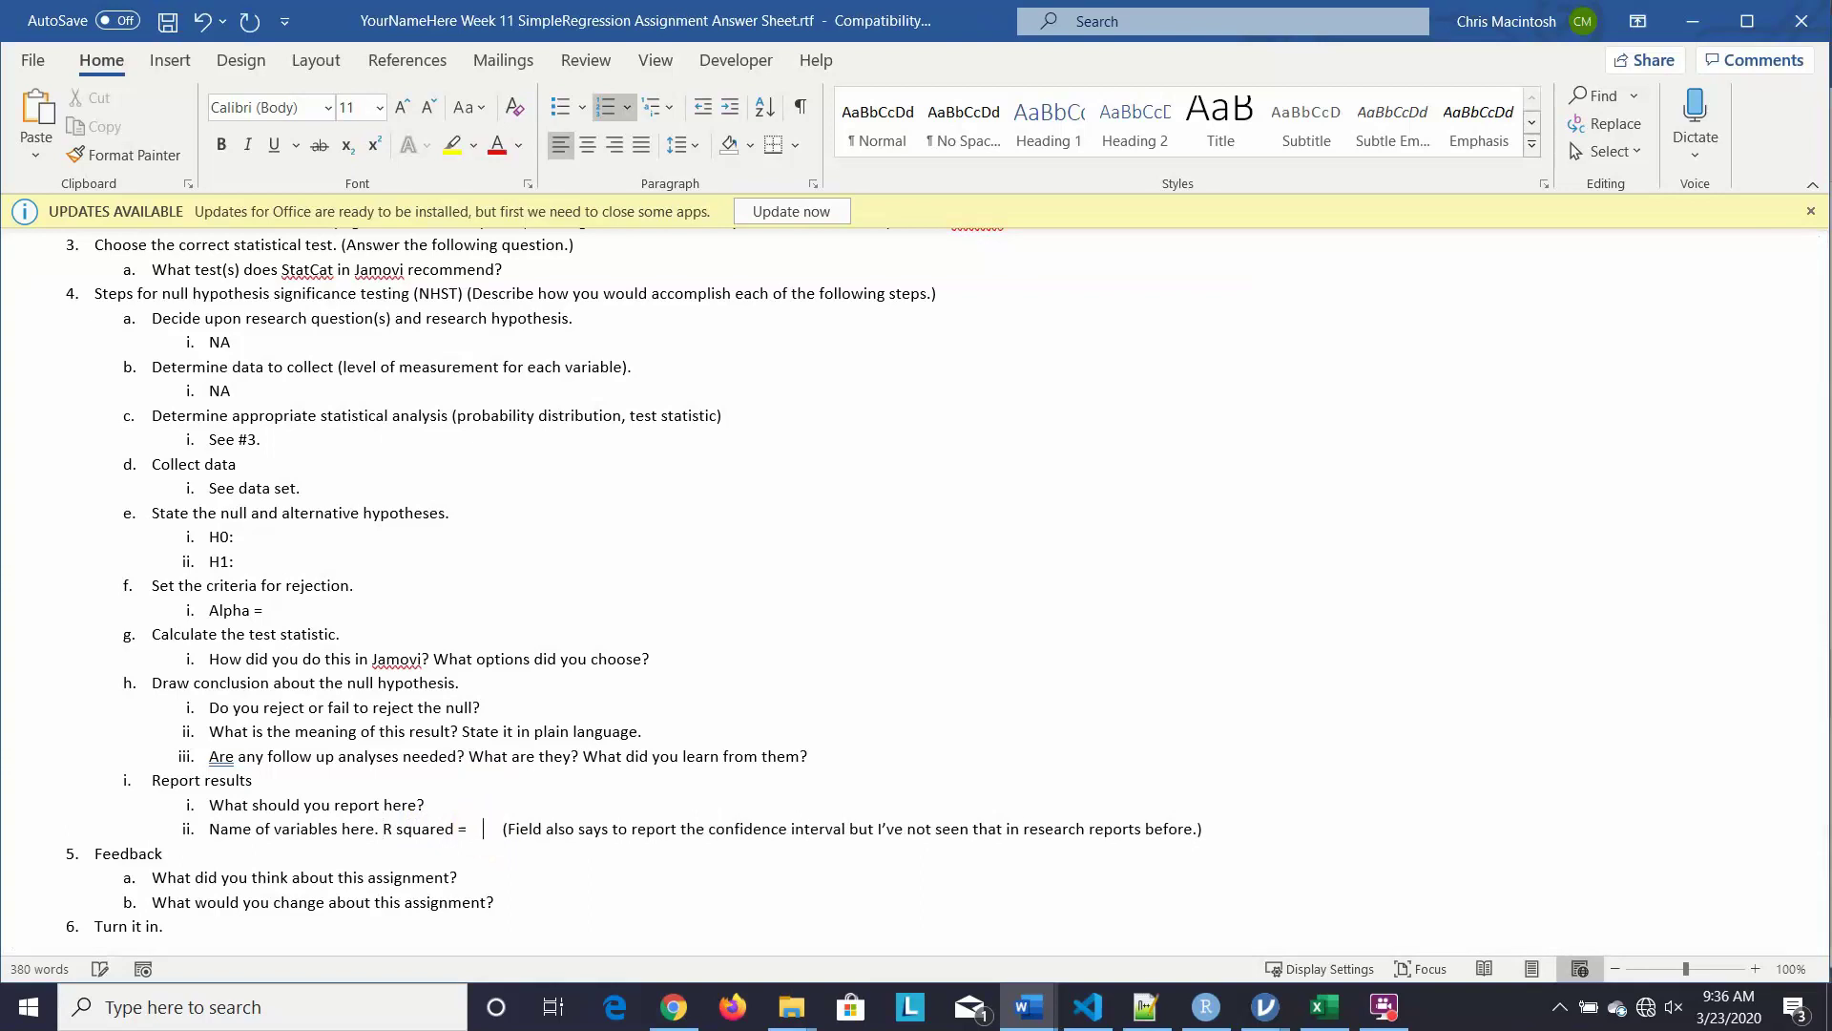
pyautogui.write(' p =')
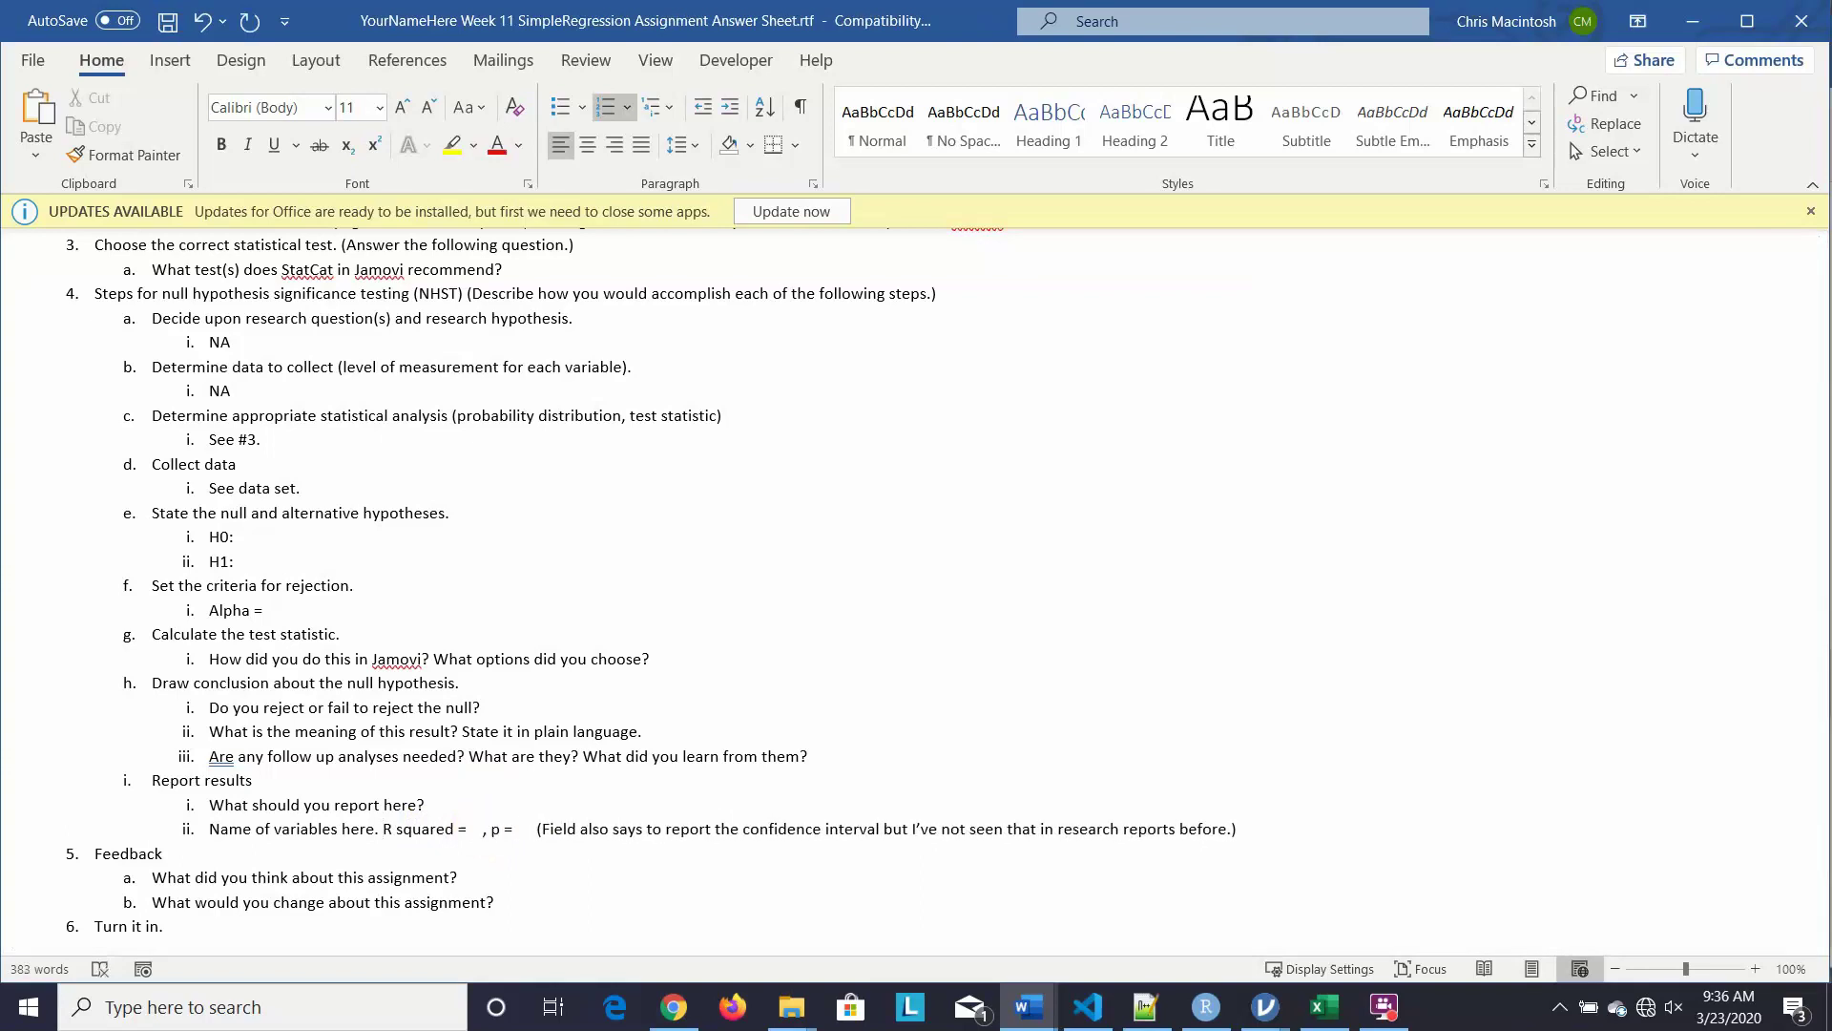
pyautogui.press('BackSpace')
pyautogui.press('BackSpace')
pyautogui.press('BackSpace')
pyautogui.press('BackSpace')
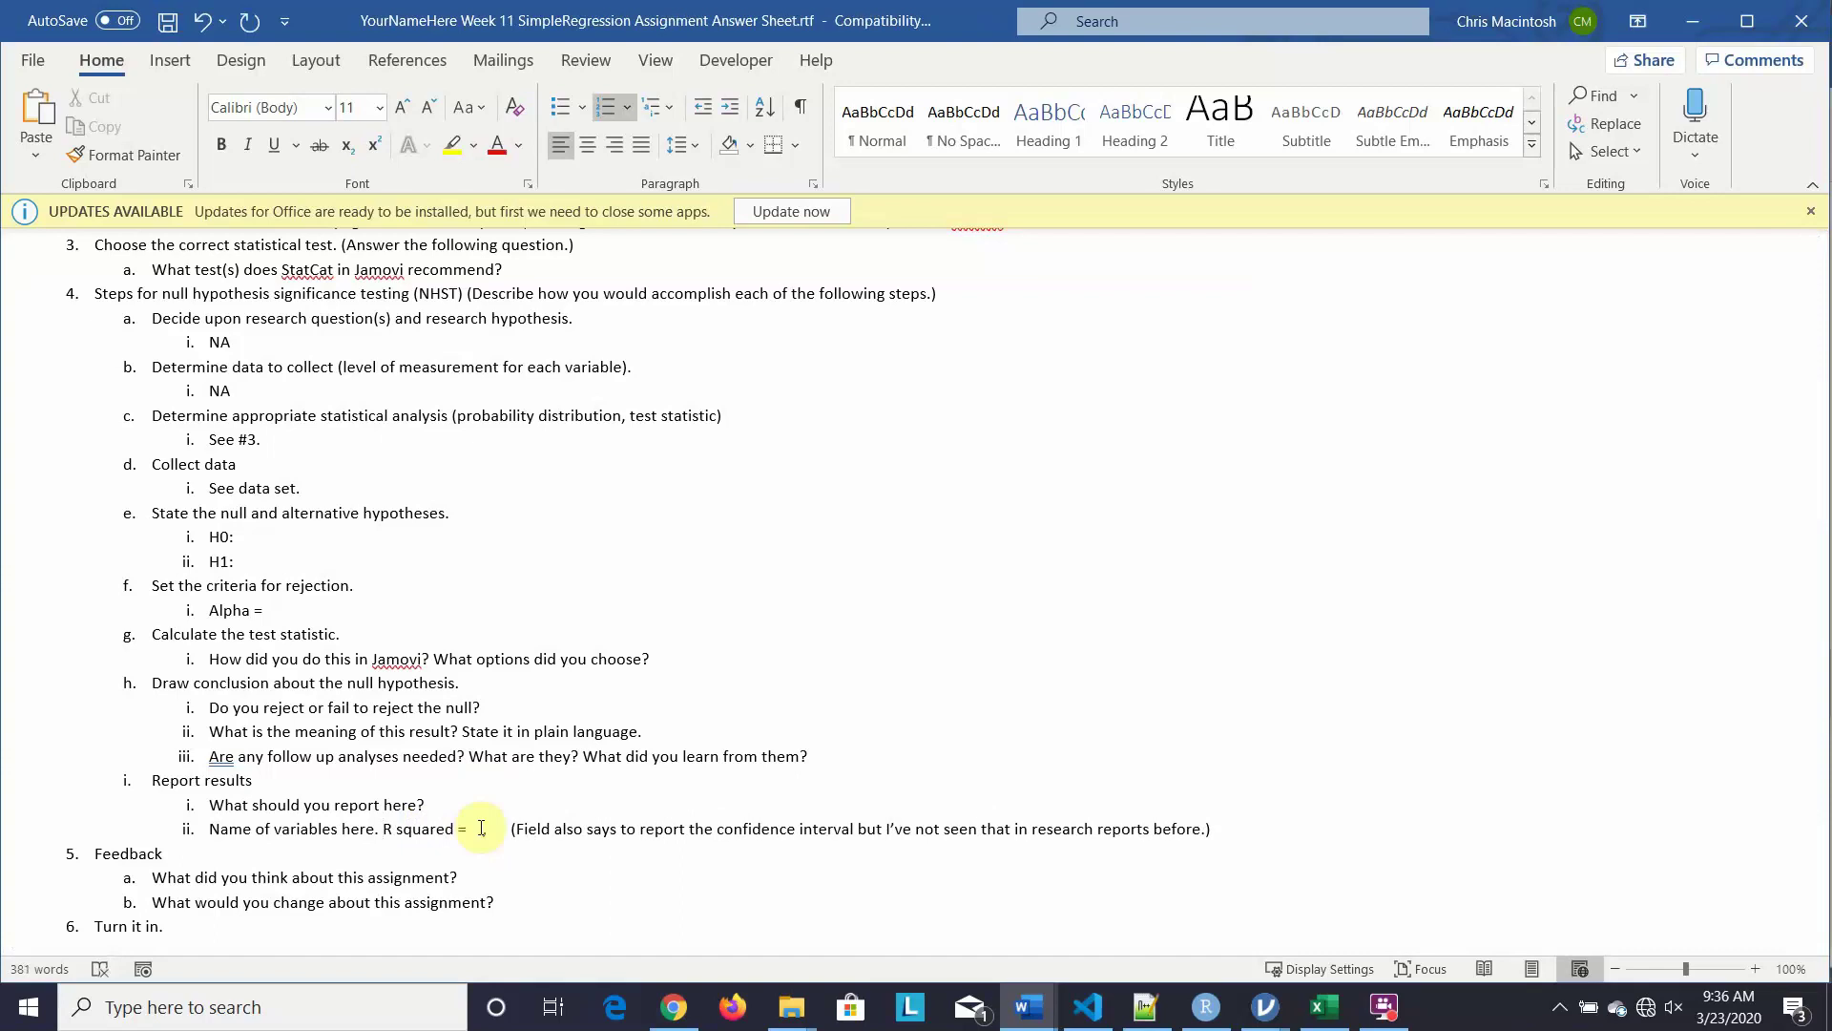
pyautogui.write('F')
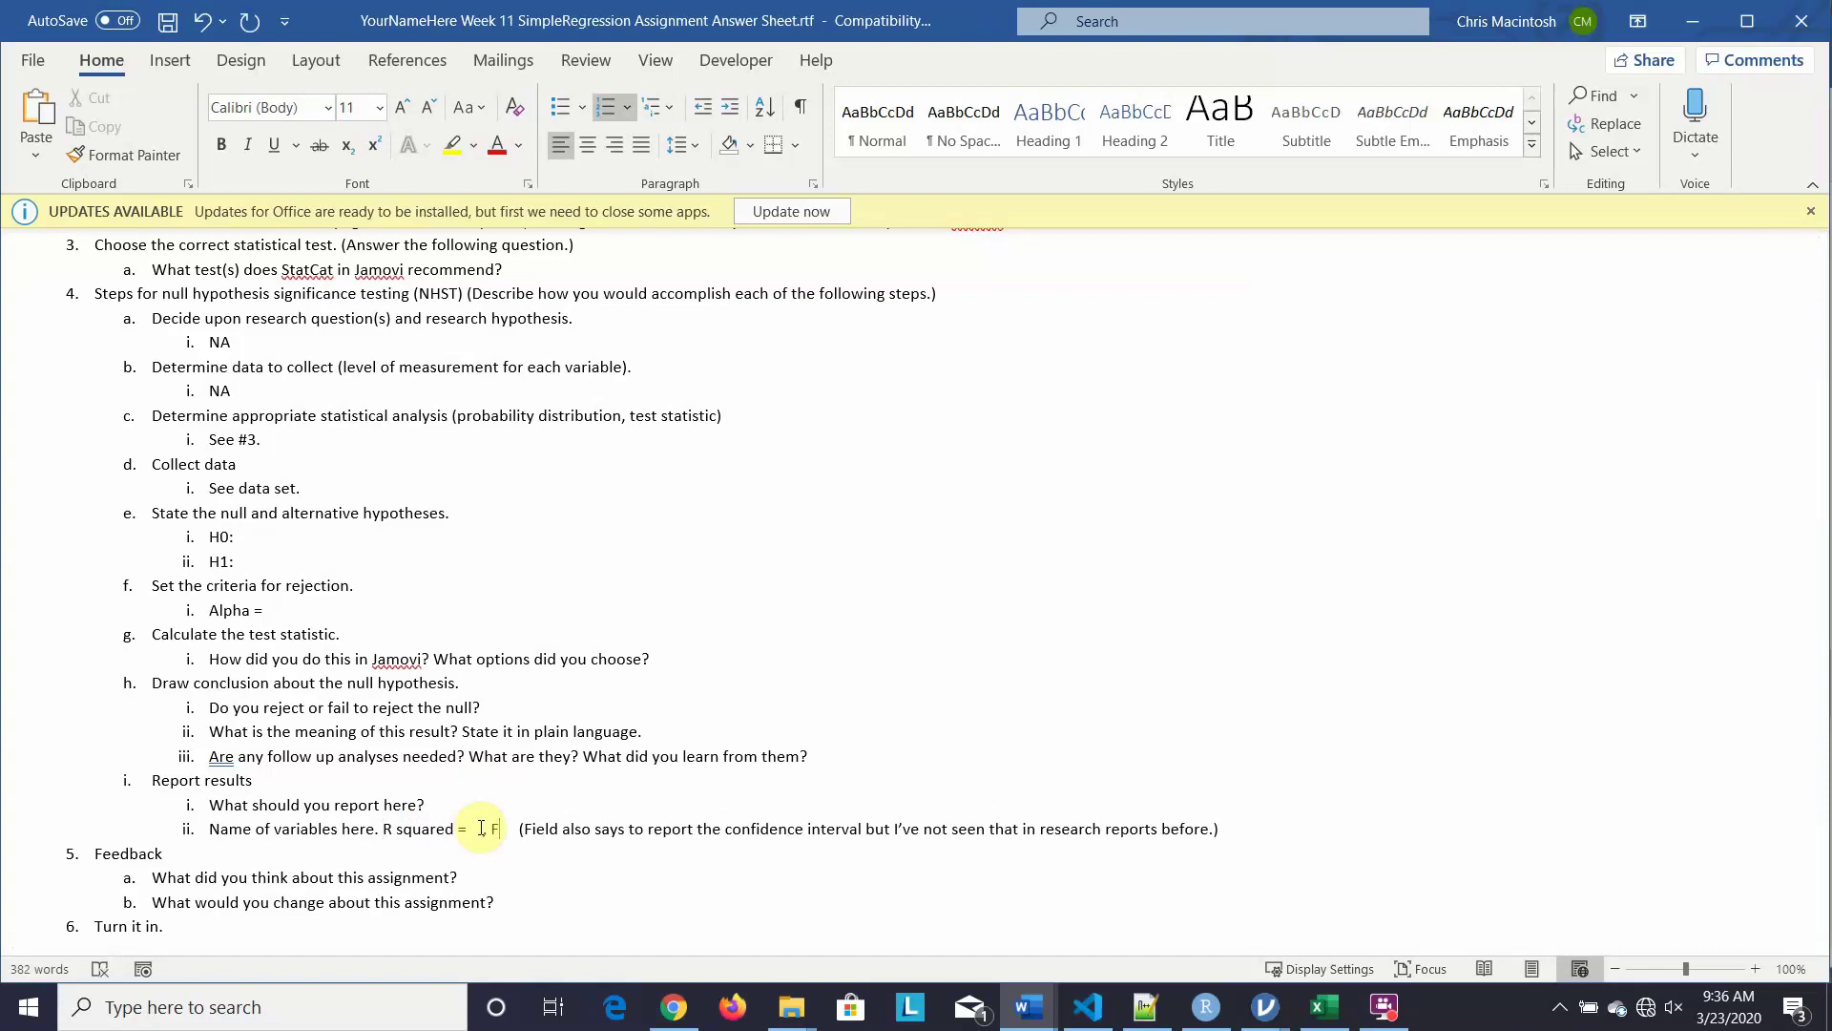
pyautogui.write(' (')
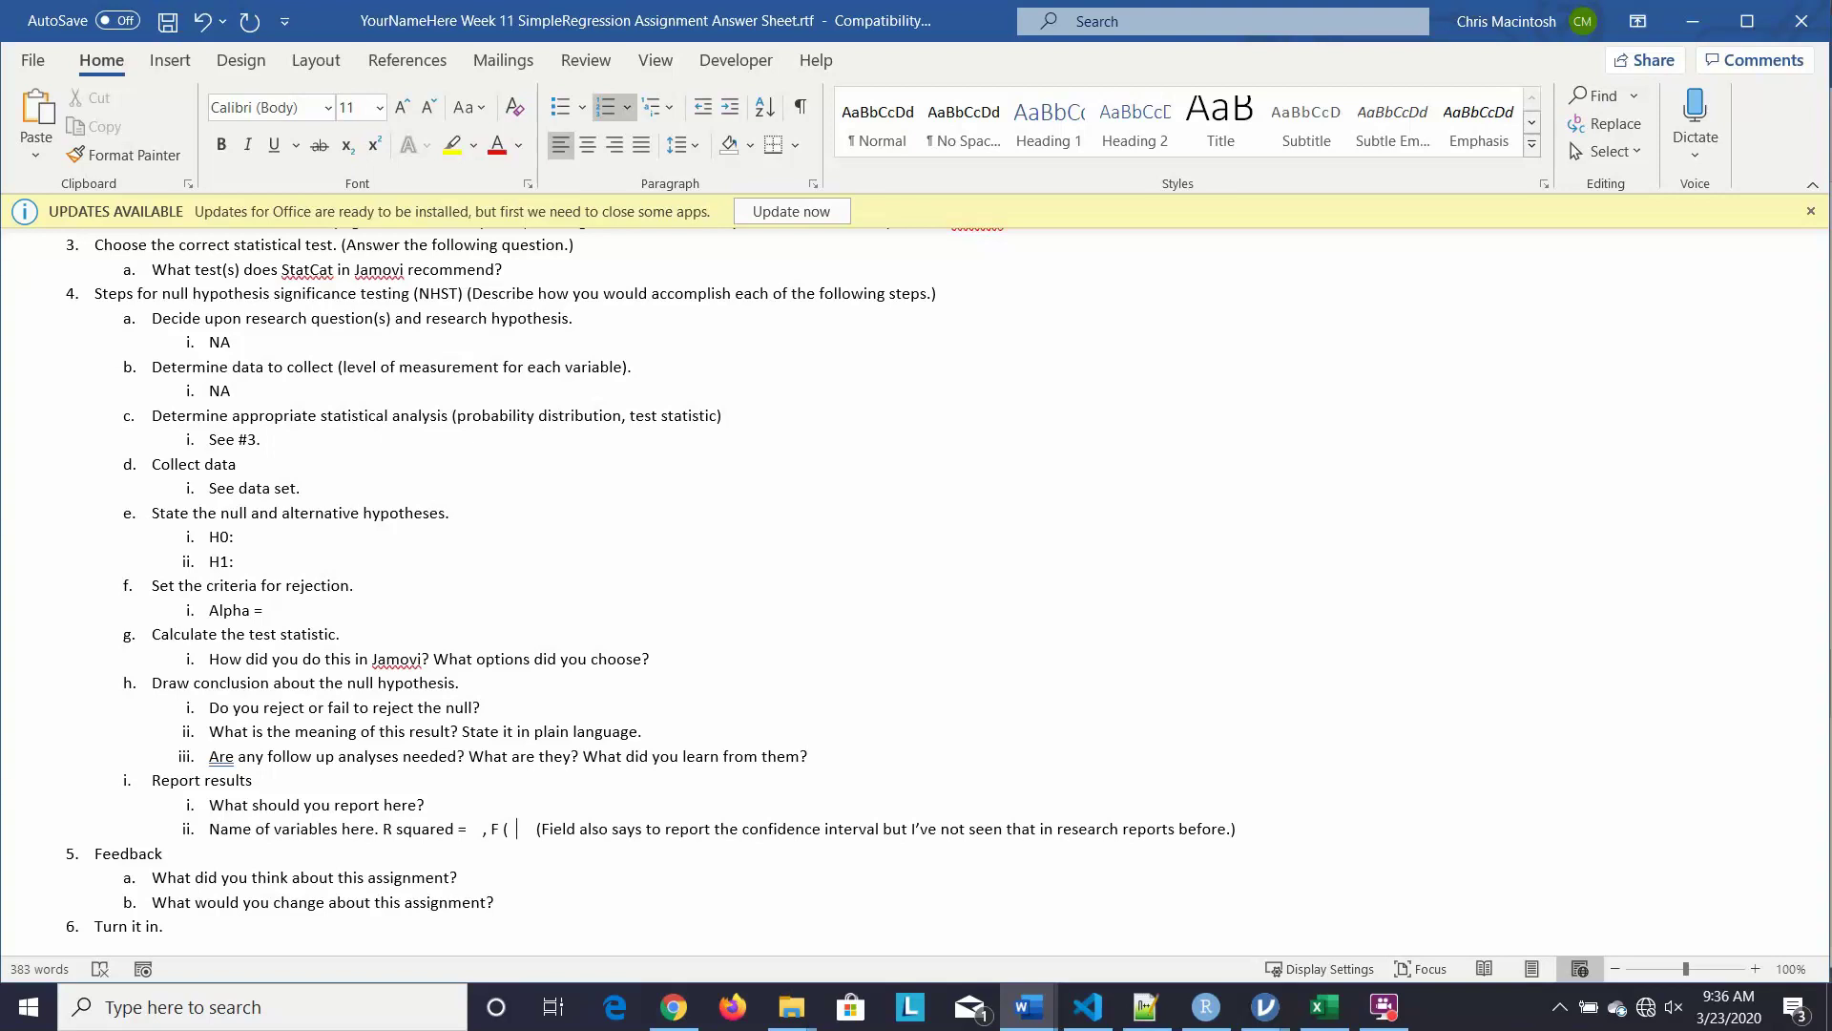
pyautogui.write('   ,   )')
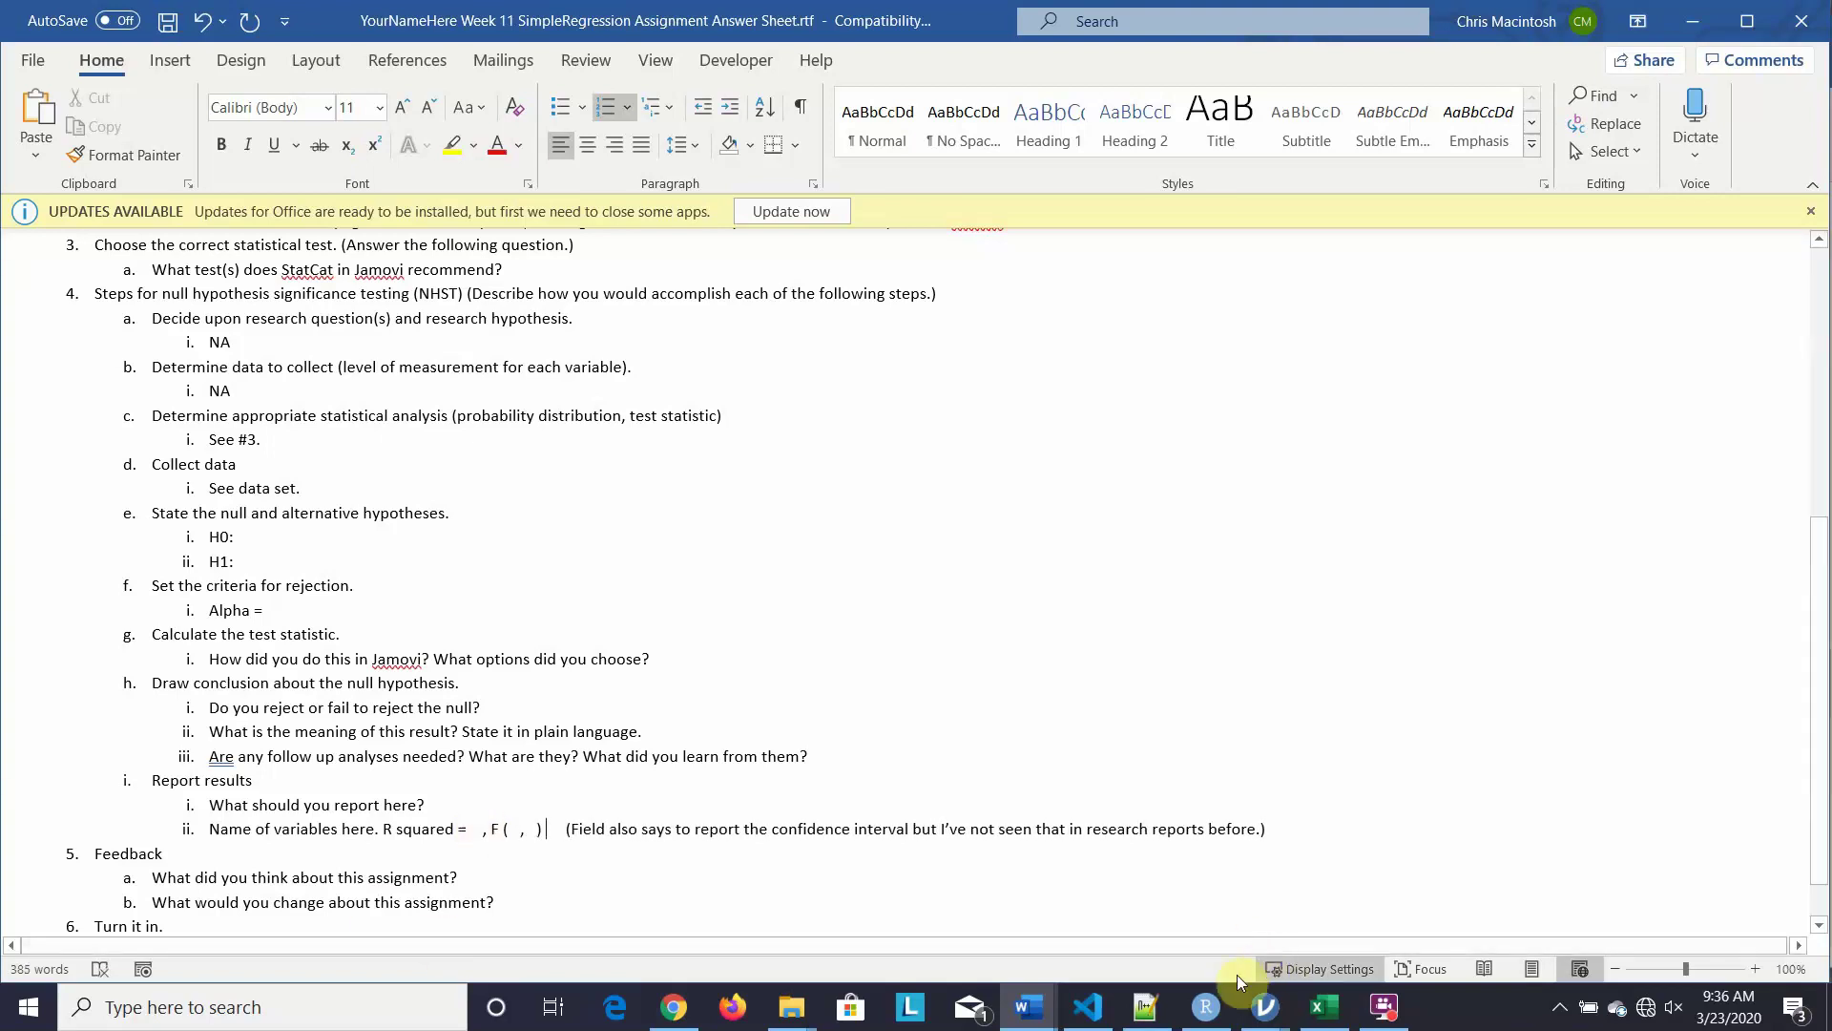
# Step: Switch to jamovi and review the F statistic, degrees of freedom and p value in the regression's Model Fit Measures table
pyautogui.moveTo(1217, 1009)
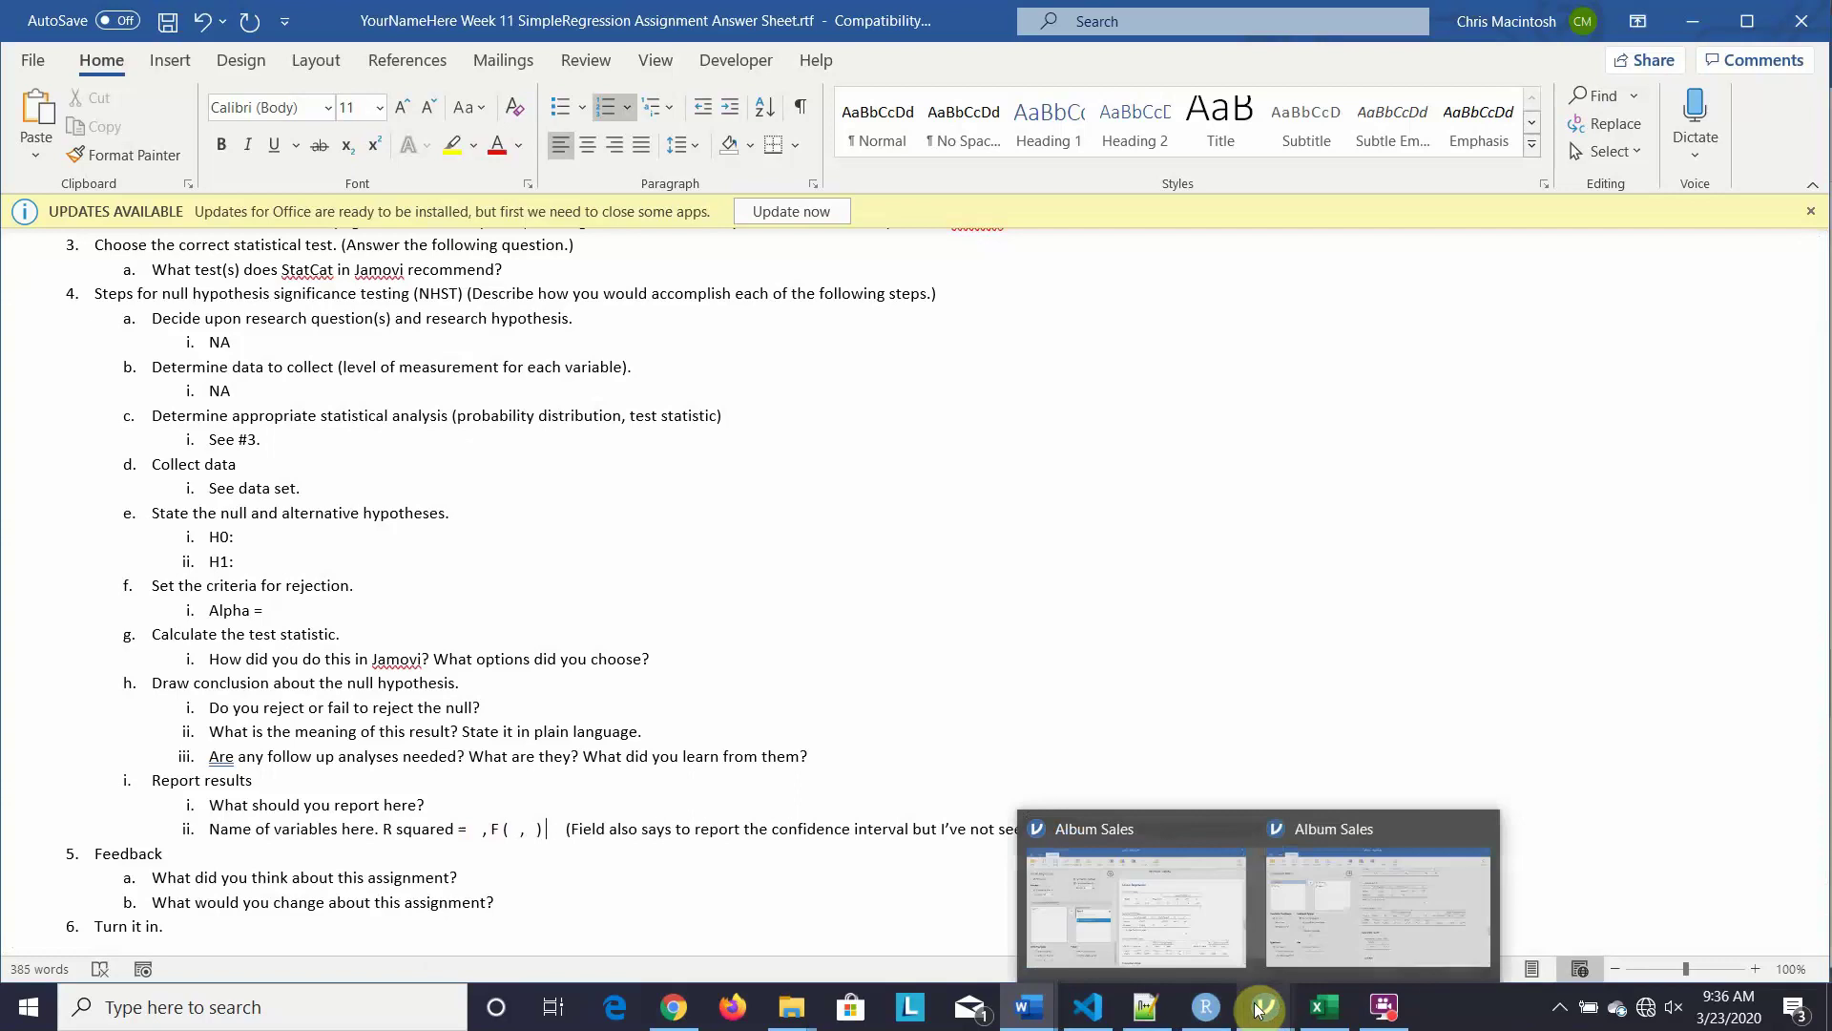
pyautogui.click(1313, 914)
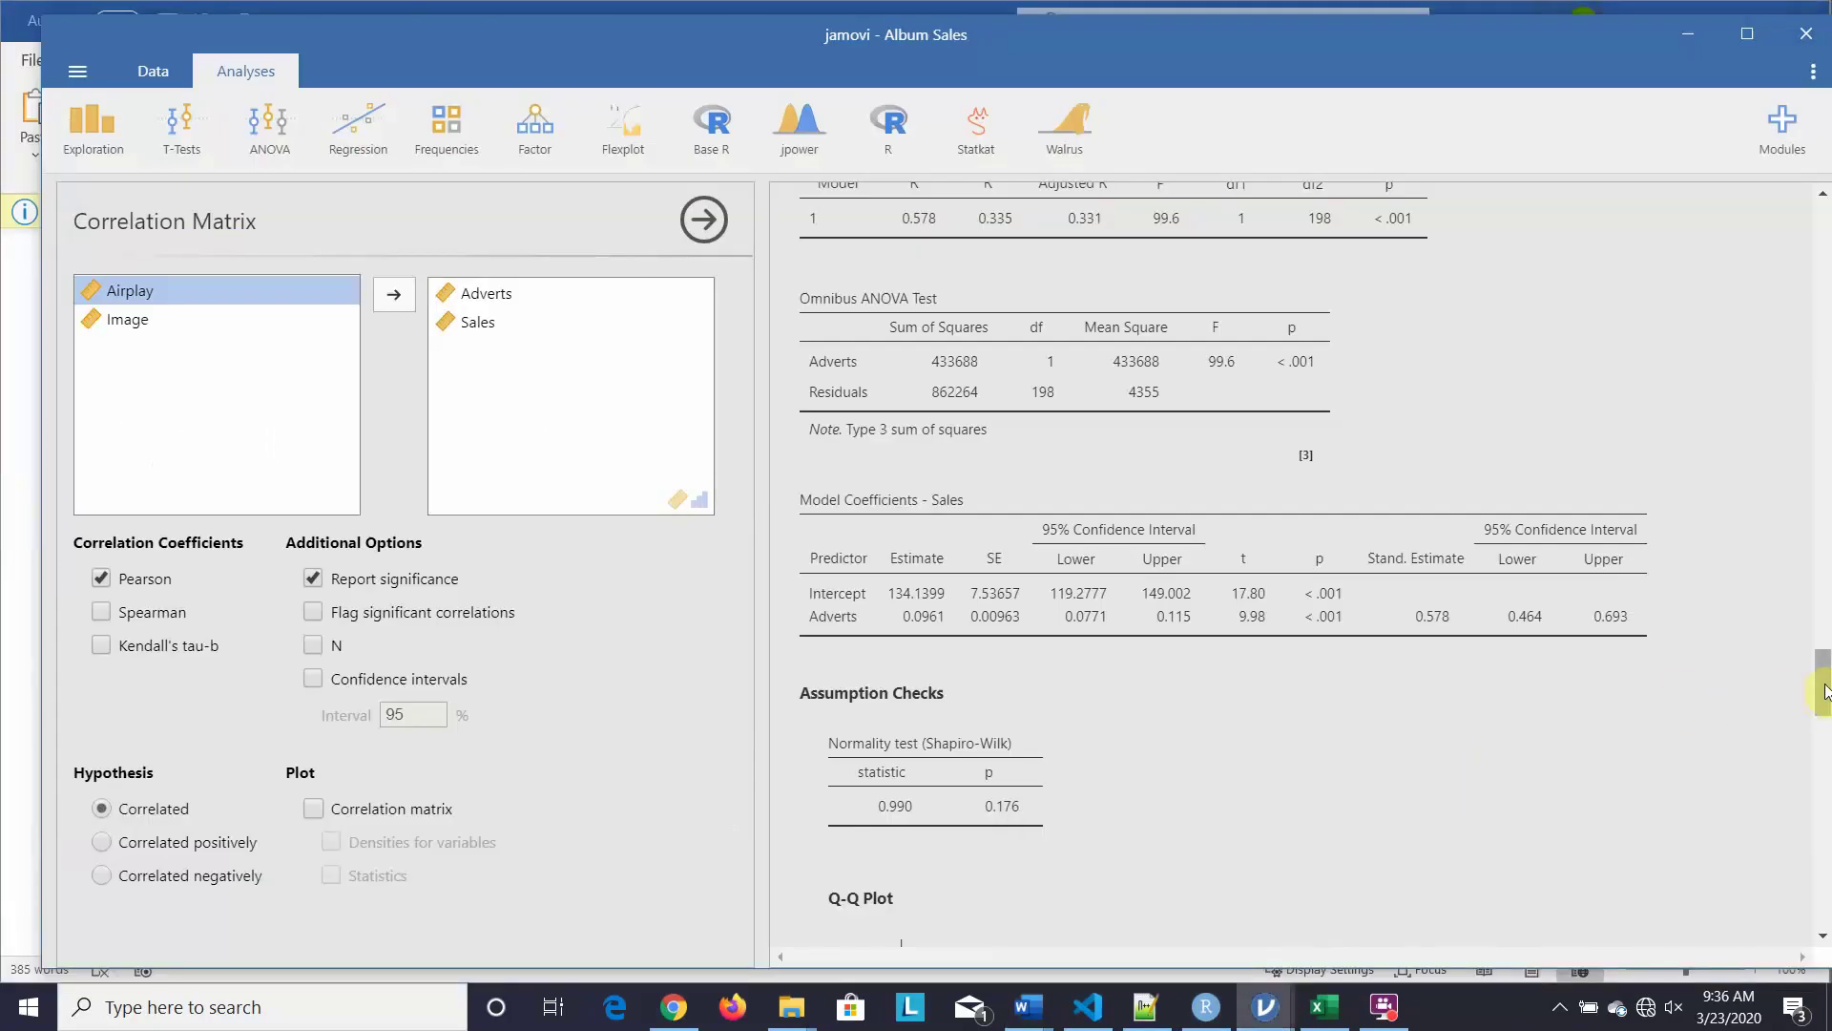
pyautogui.moveTo(1823, 683)
pyautogui.mouseDown()
pyautogui.moveTo(1778, 516)
pyautogui.moveTo(1787, 674)
pyautogui.mouseUp()
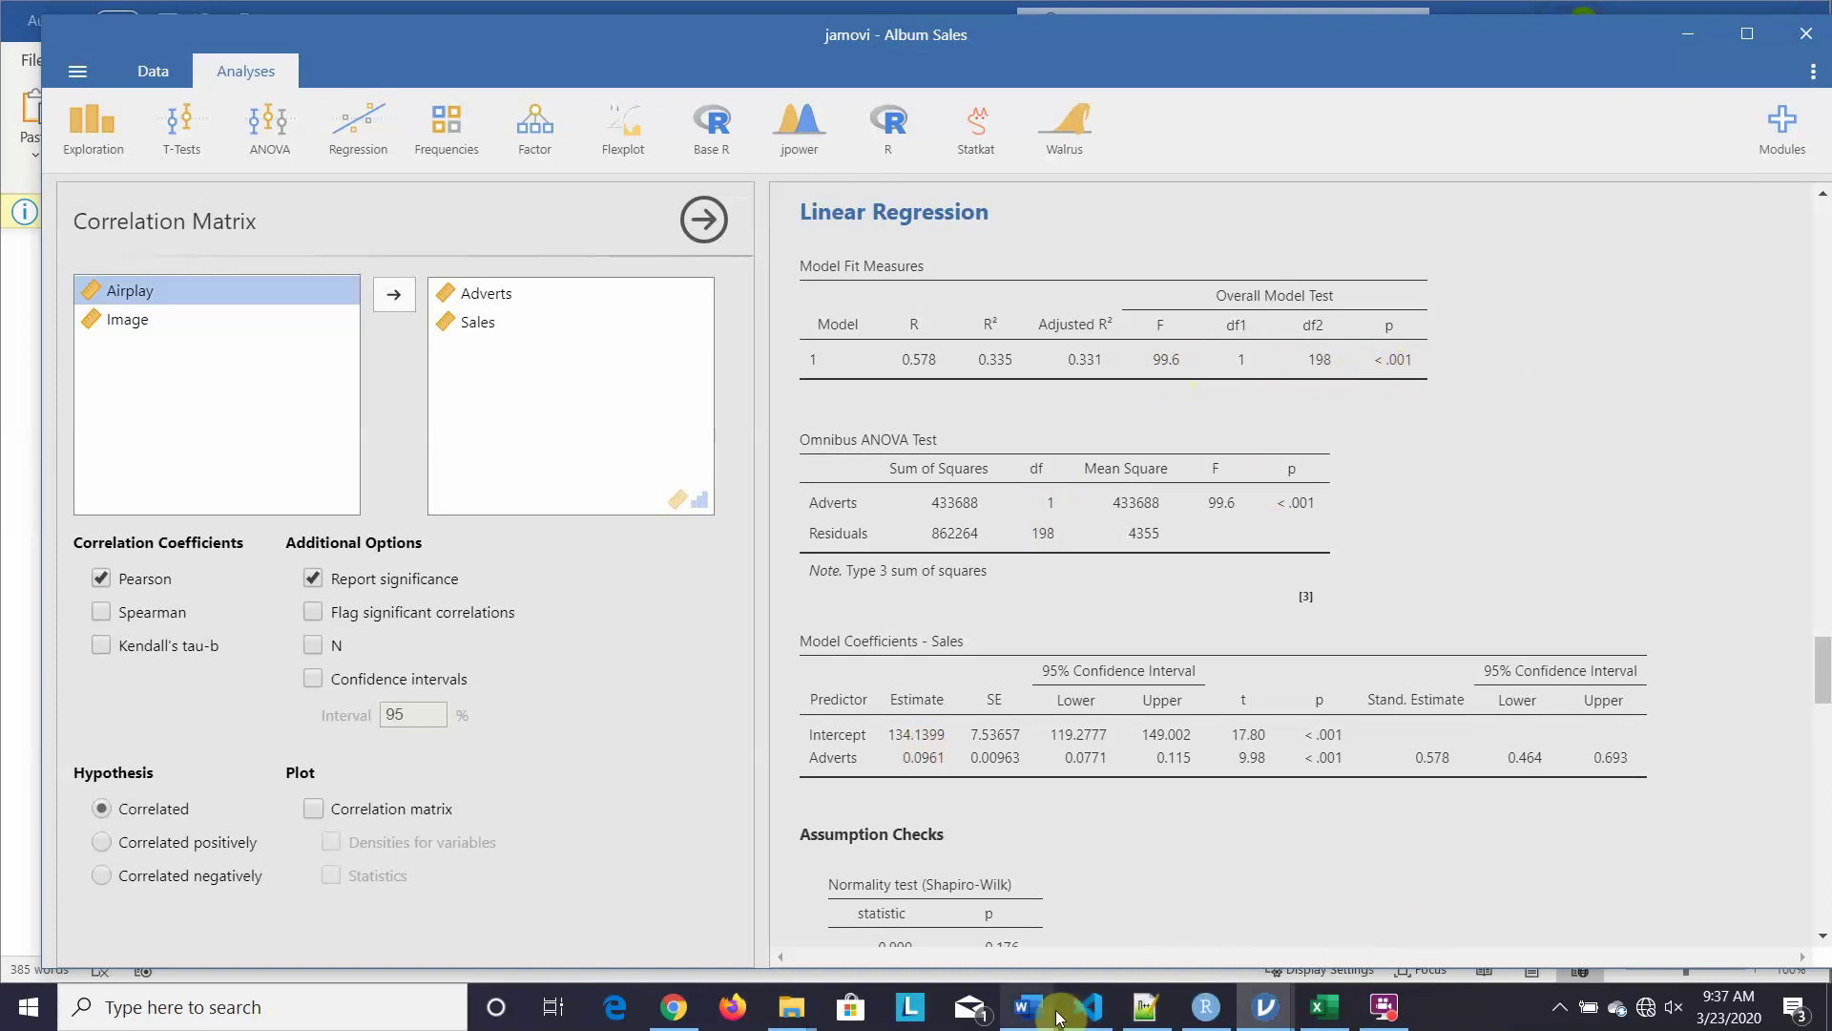
# Step: Switch back to the Word answer sheet and add ", p =" after the F placeholder in the reporting line
pyautogui.moveTo(1028, 1007)
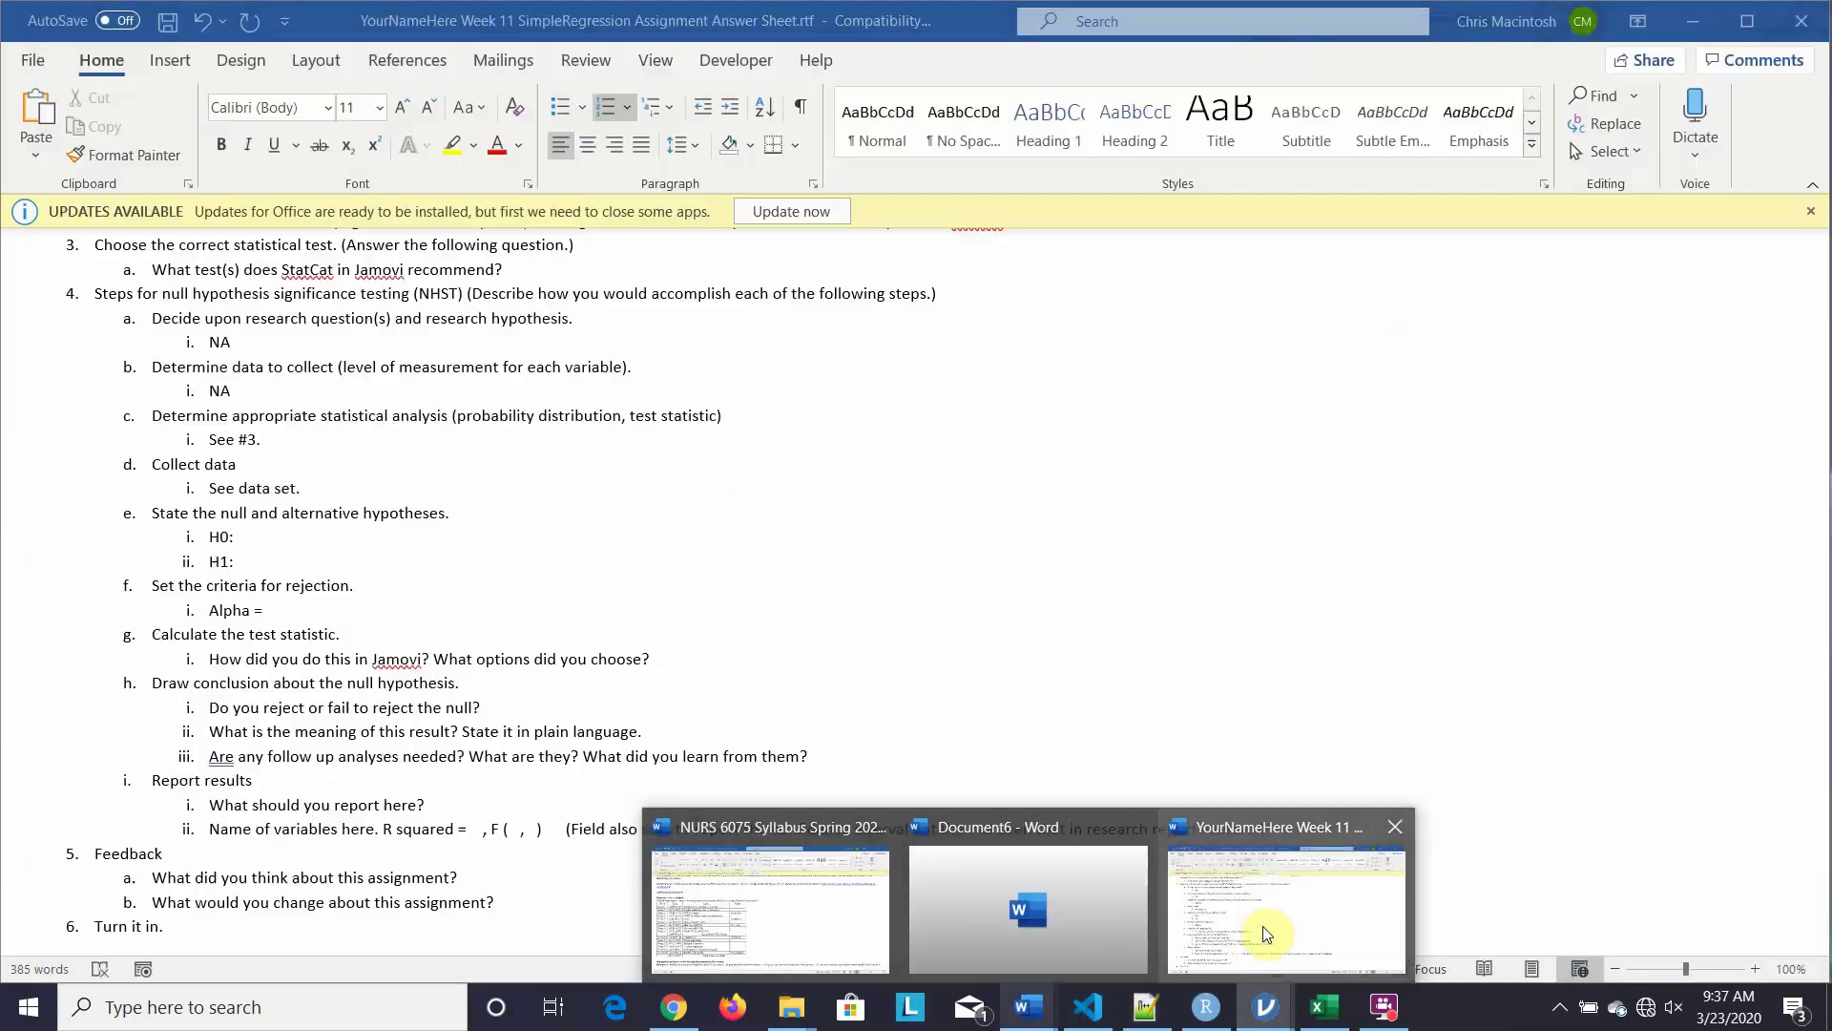
pyautogui.click(1263, 926)
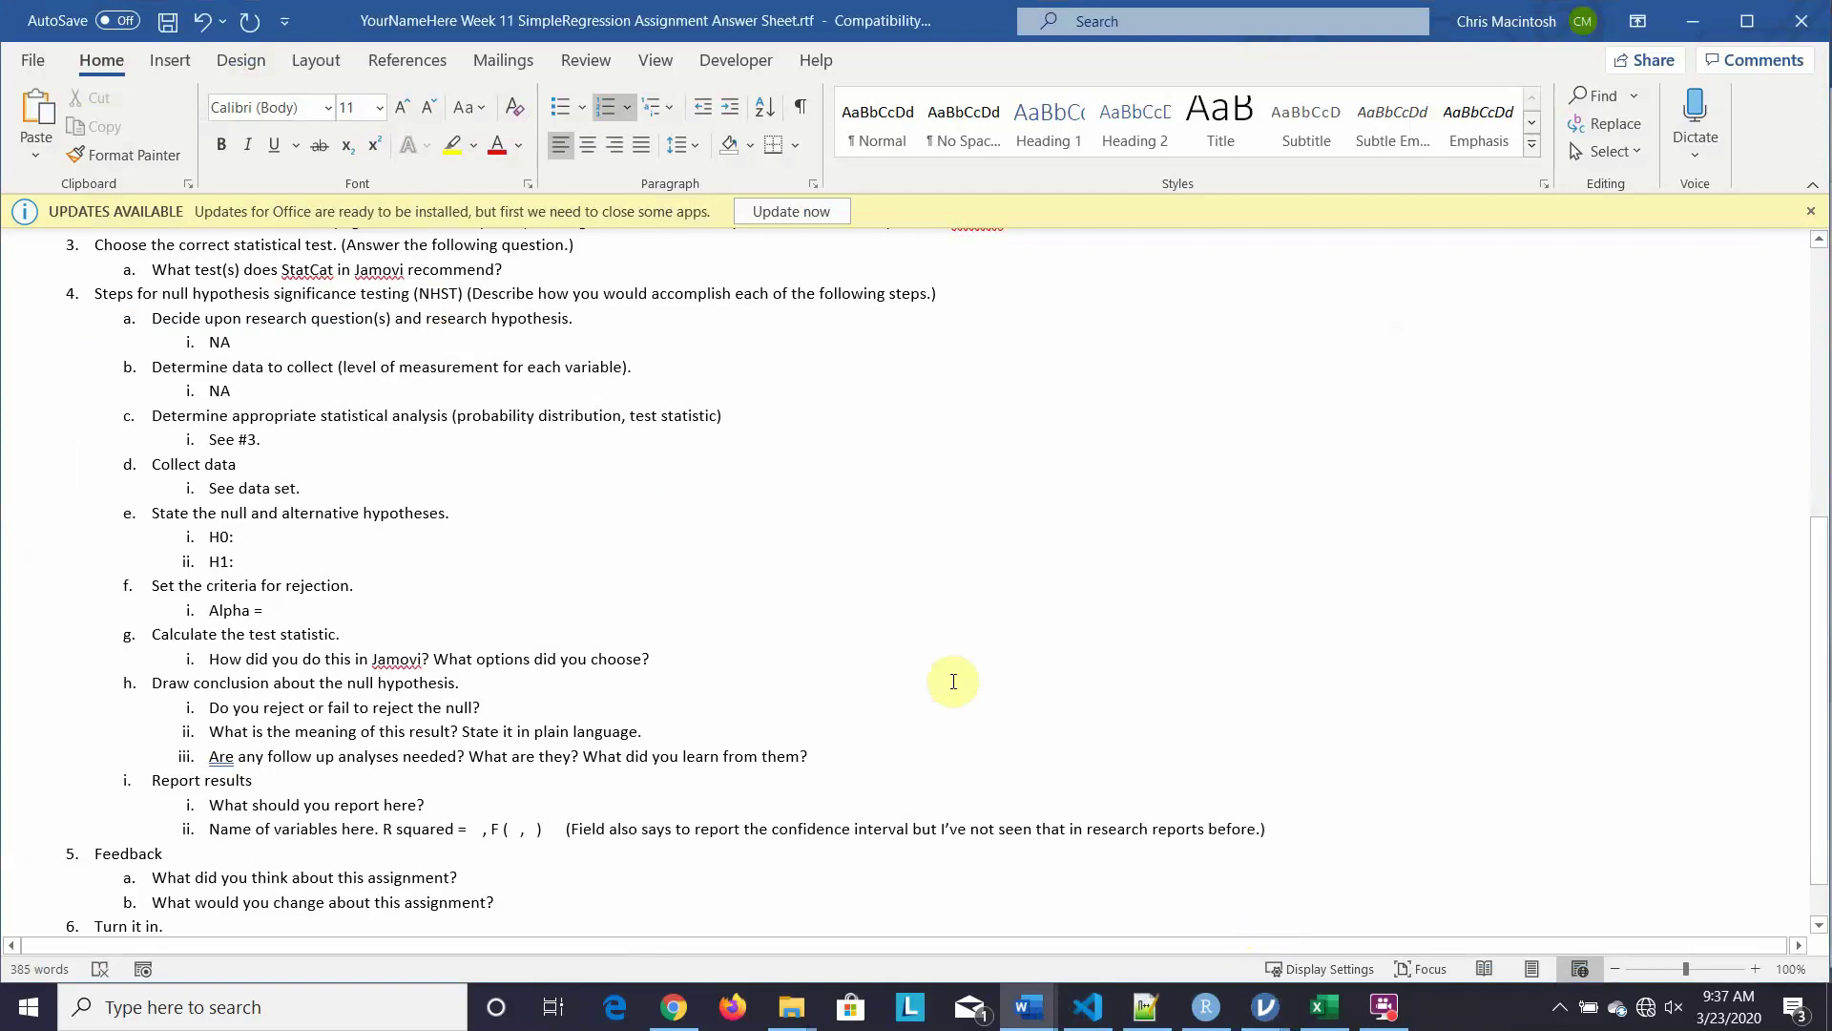
pyautogui.write(', p')
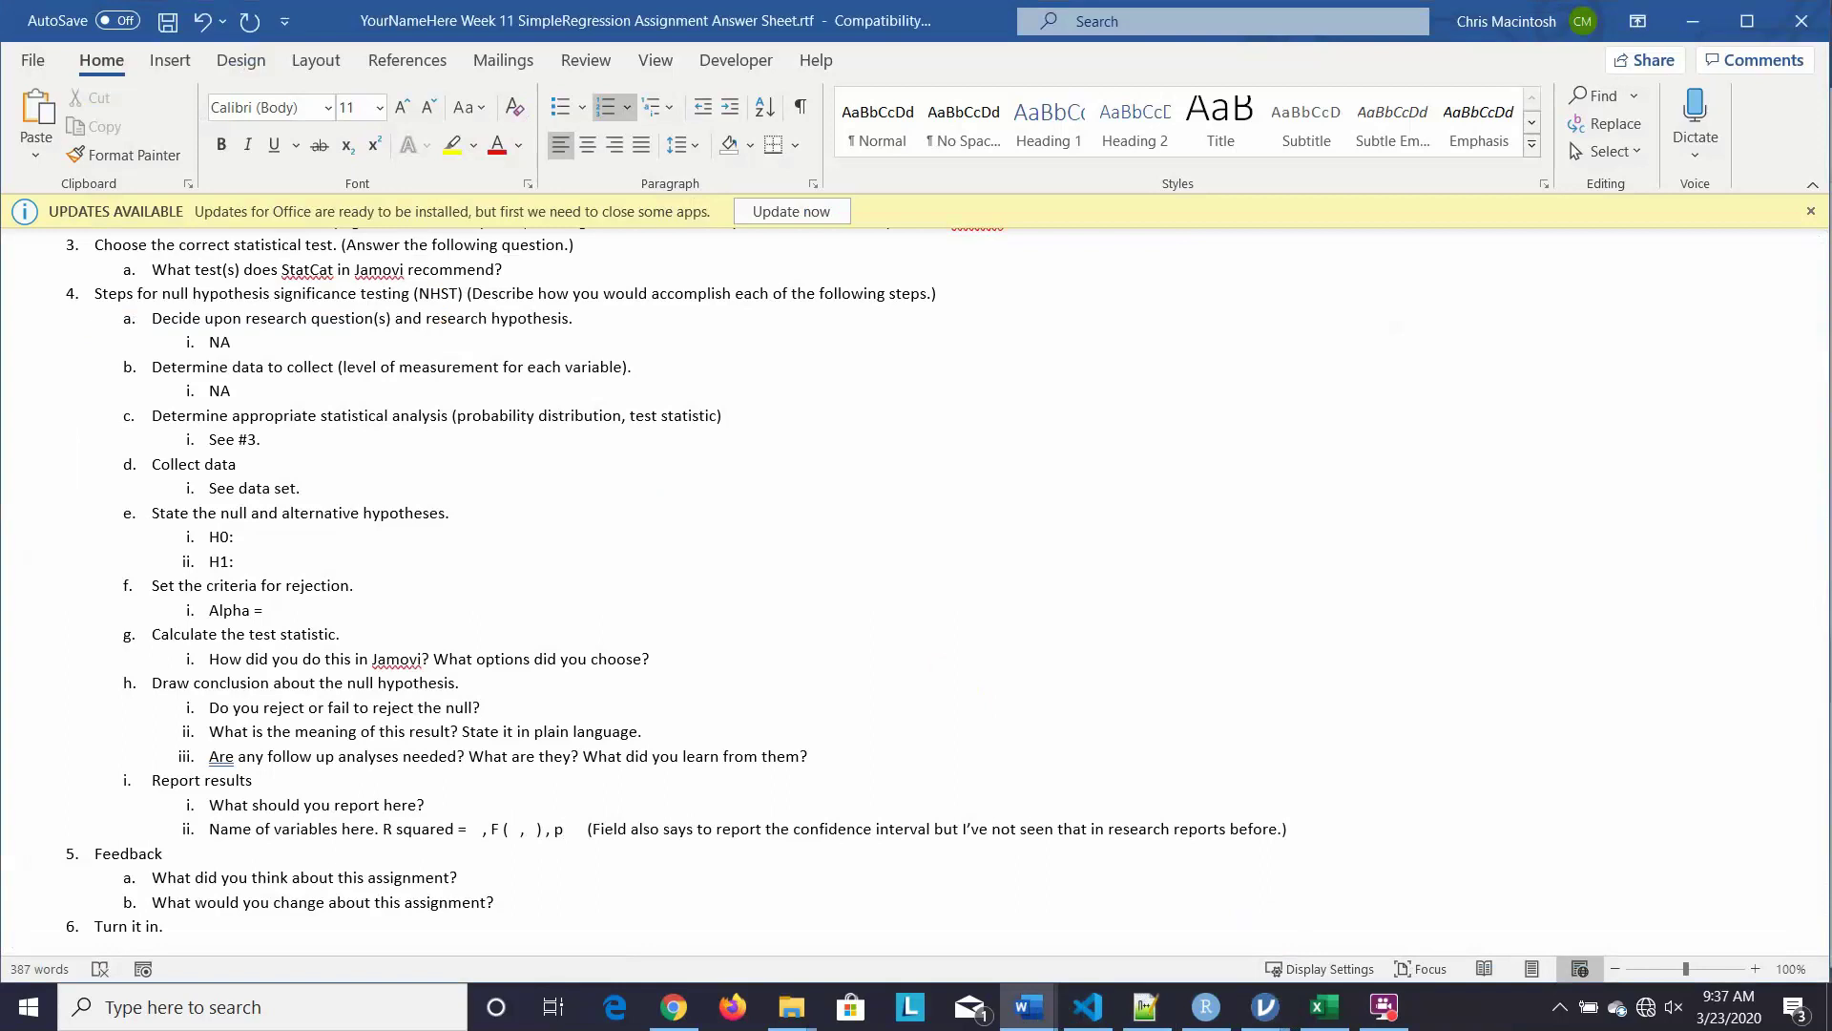
pyautogui.write(' =')
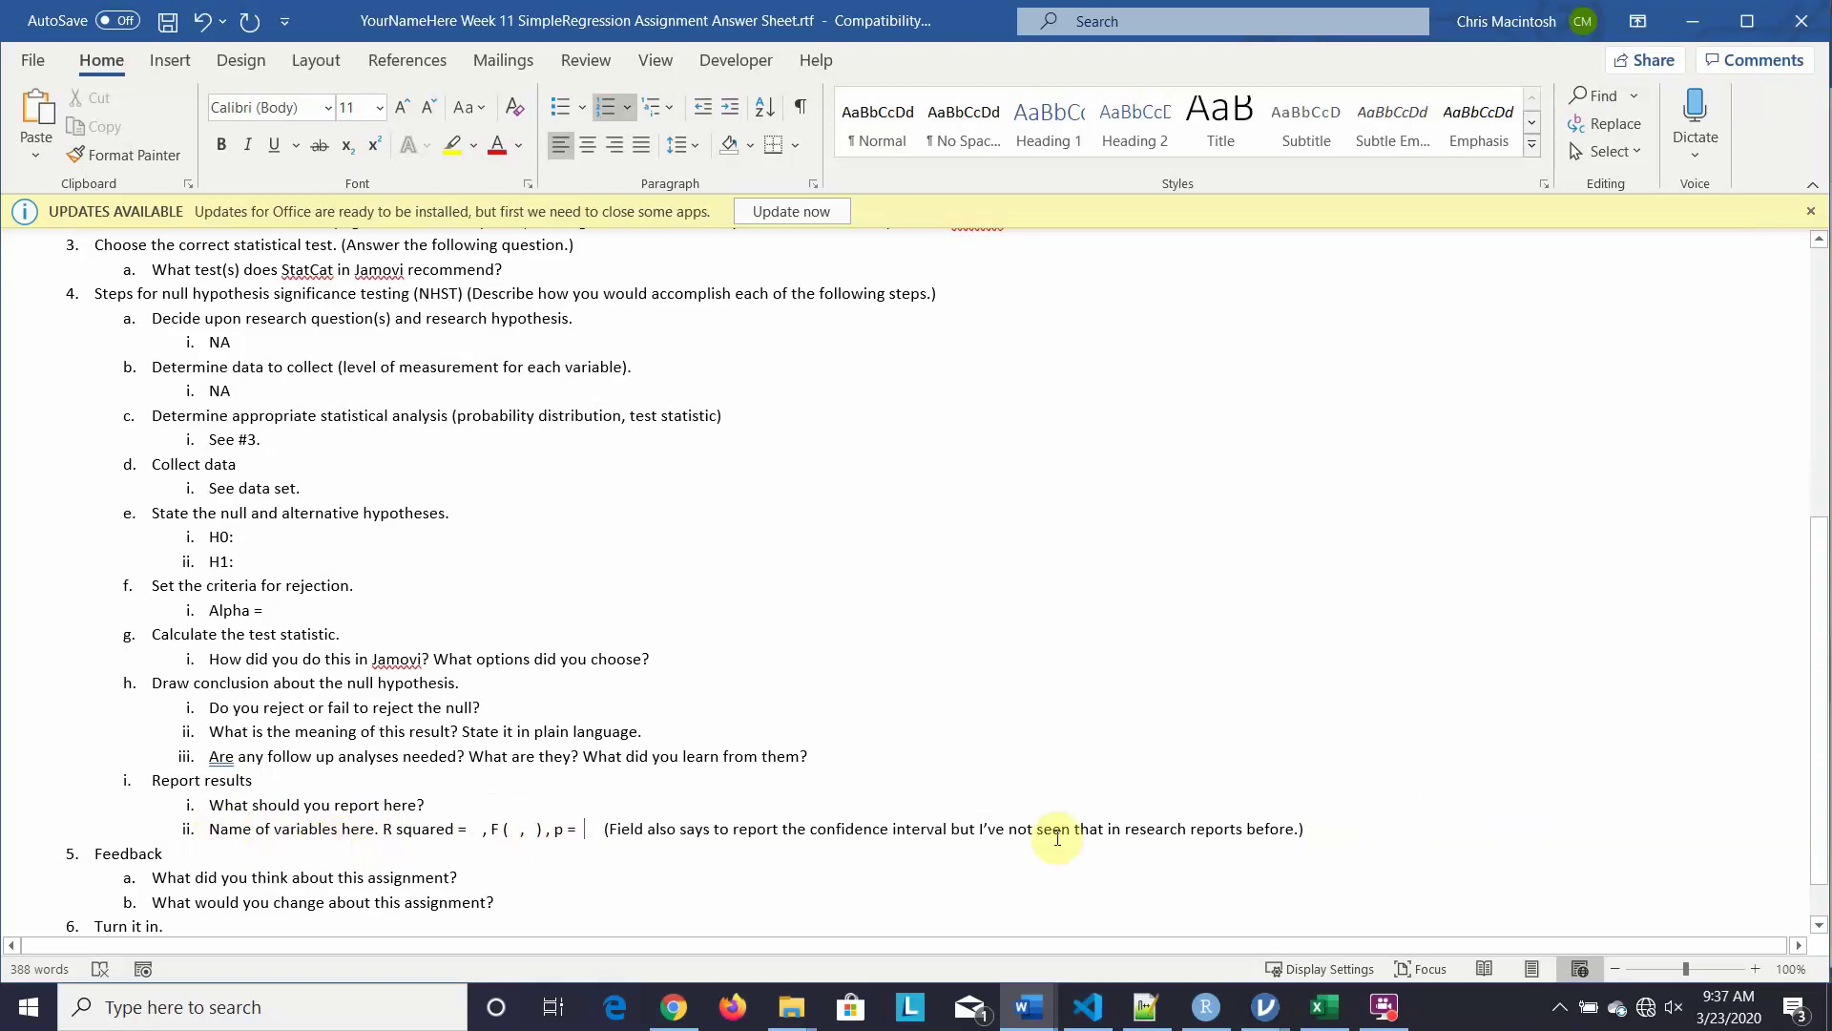
# Step: Add a third item under Report results reading "Intercept estimate = , t = , p = , standardized estimate = 0", leaving gaps for the first three values
pyautogui.click(1307, 829)
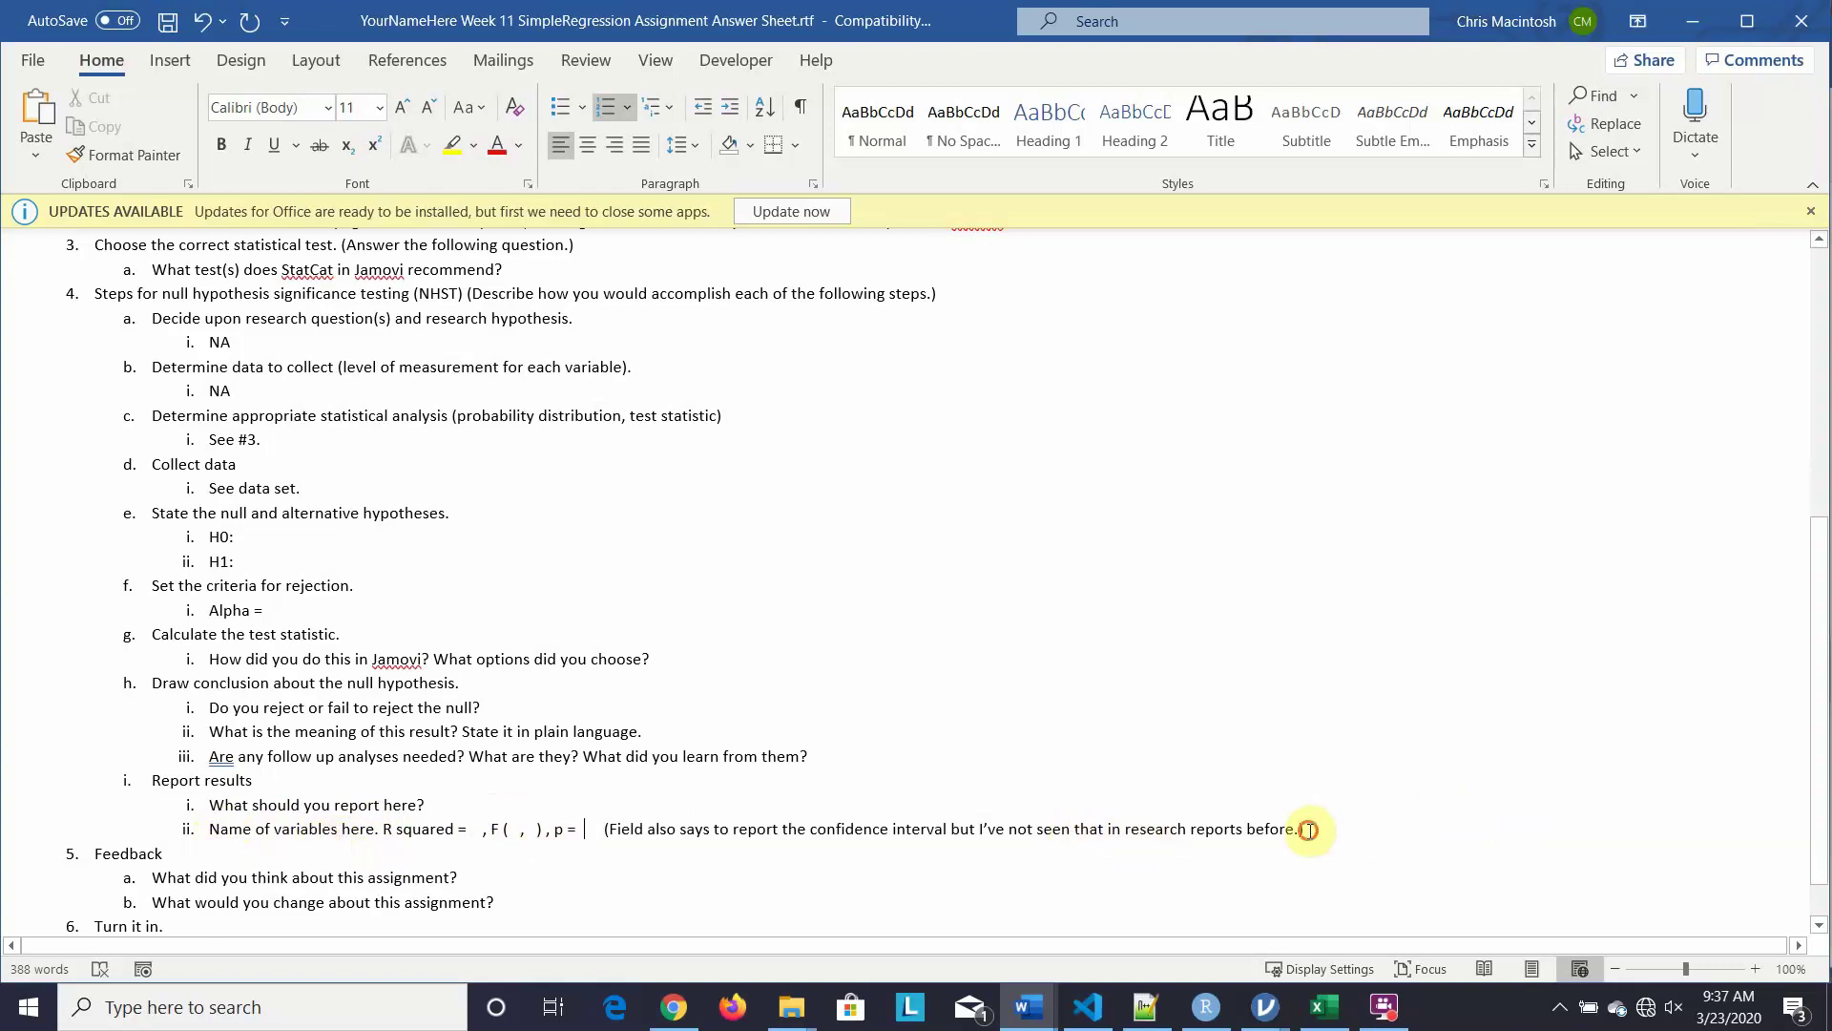
pyautogui.press('Return')
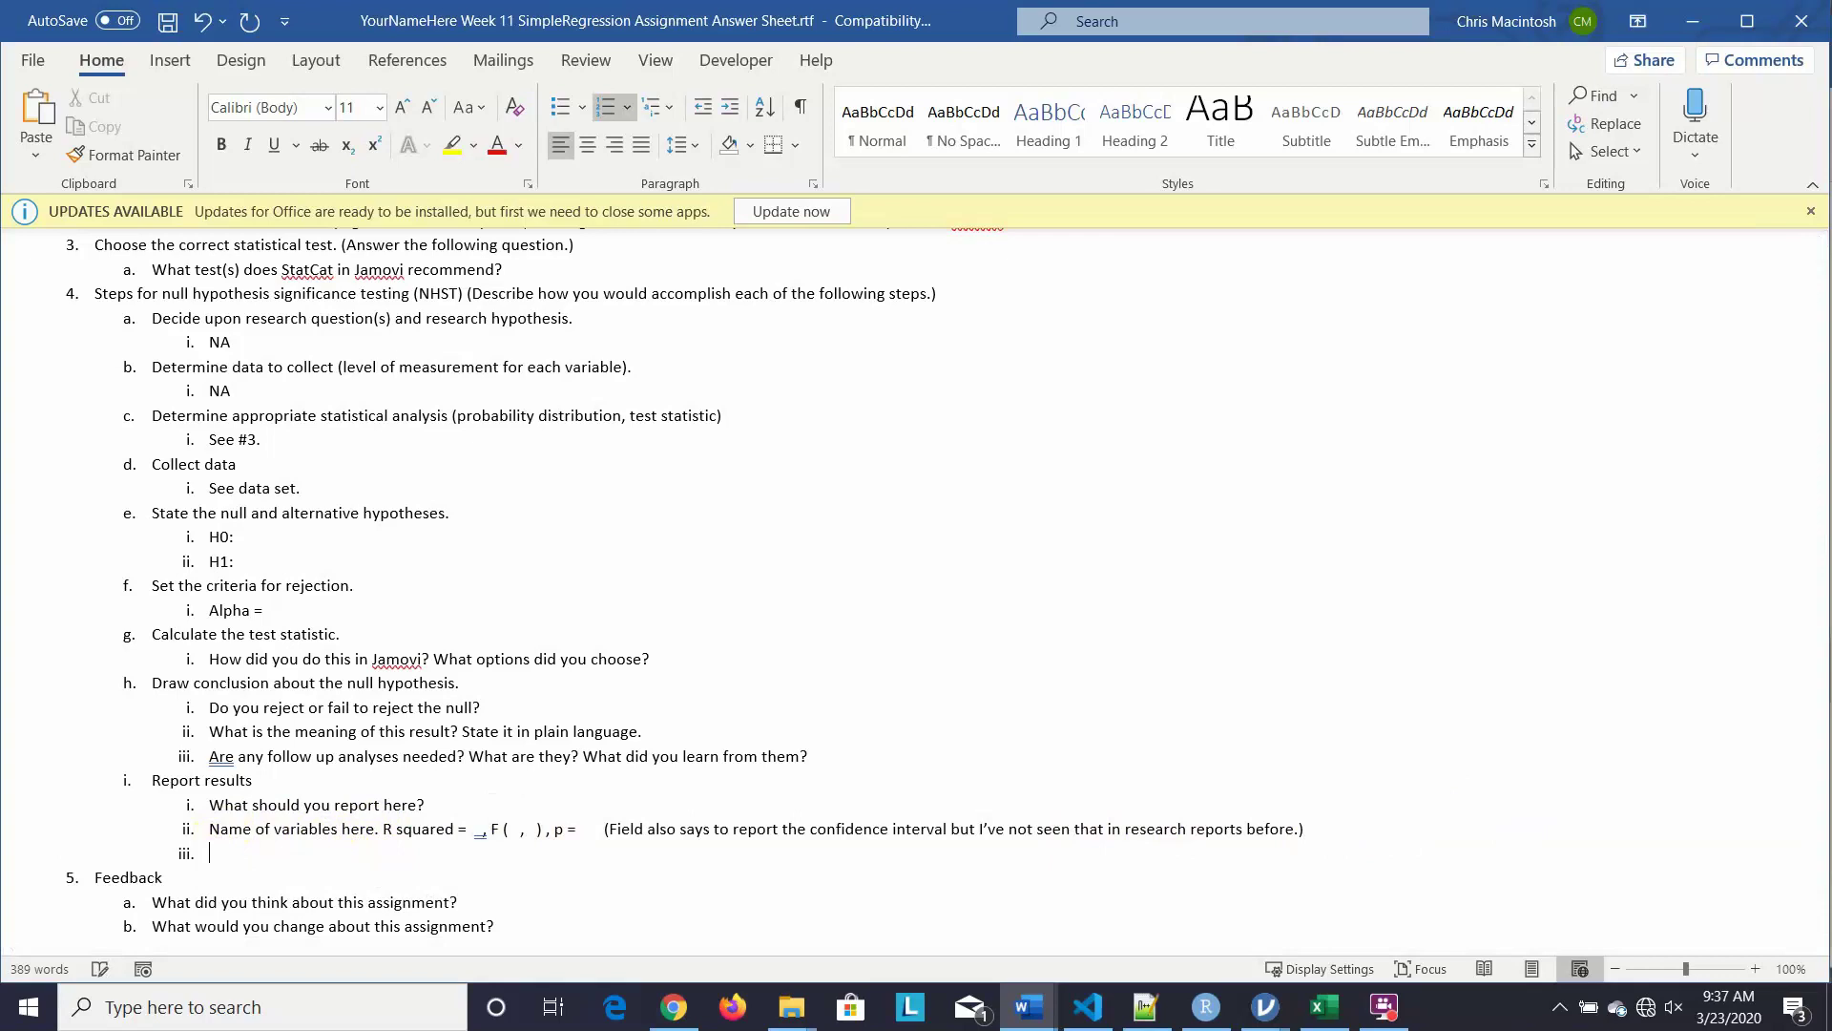
pyautogui.write('intercept estimate =   , t =    , p =   , standardized')
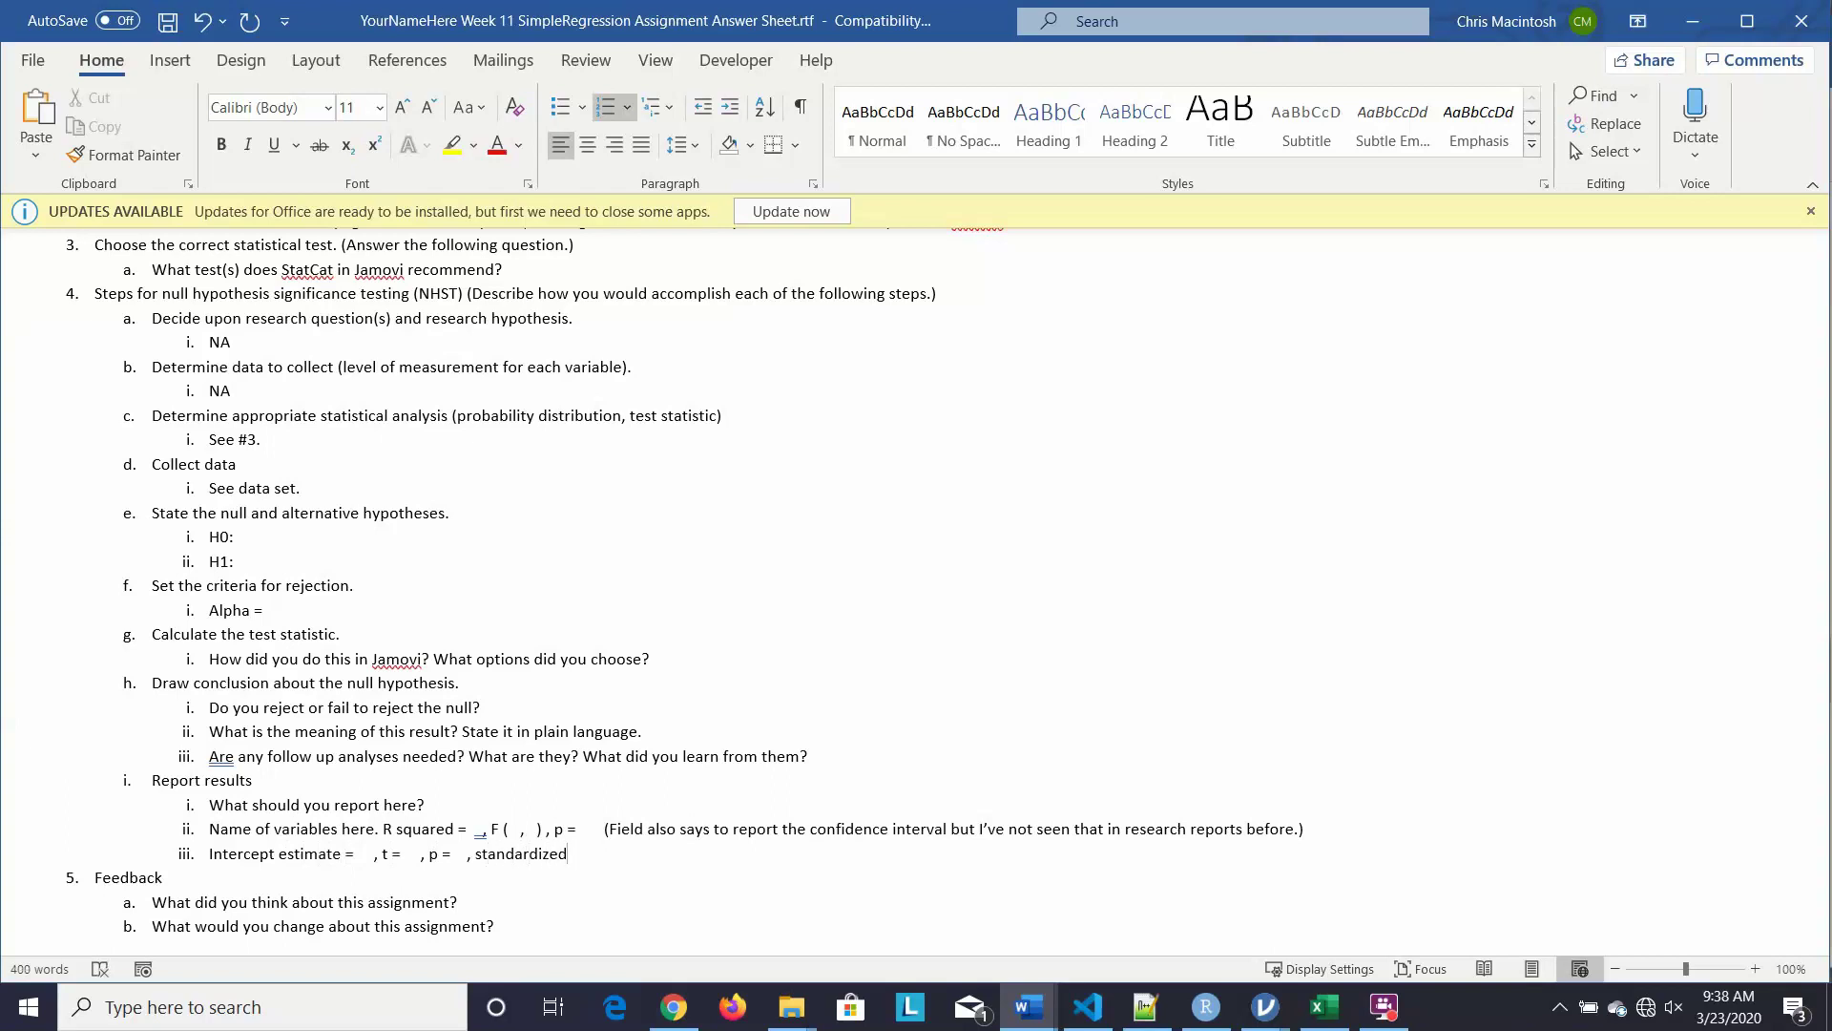
pyautogui.write(' estimate =0')
# Step: Save the Week 11 answer sheet under its existing file name
pyautogui.click(27, 60)
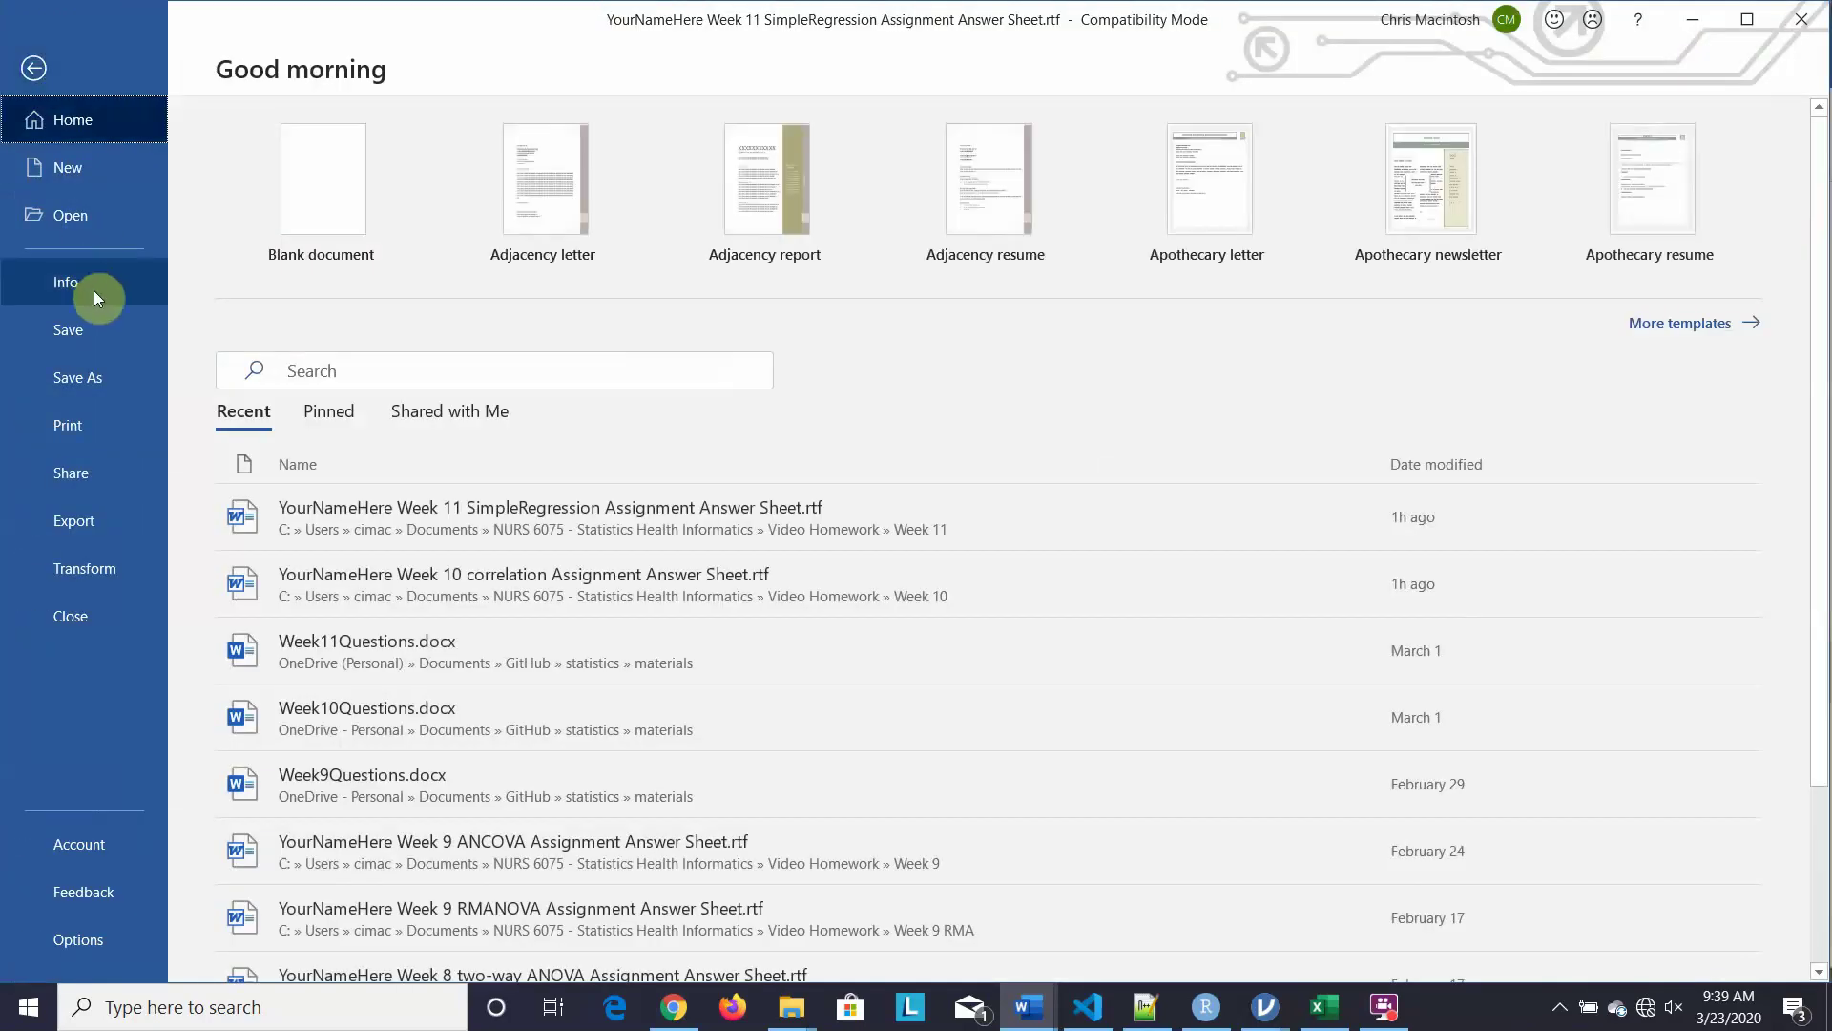
pyautogui.click(88, 330)
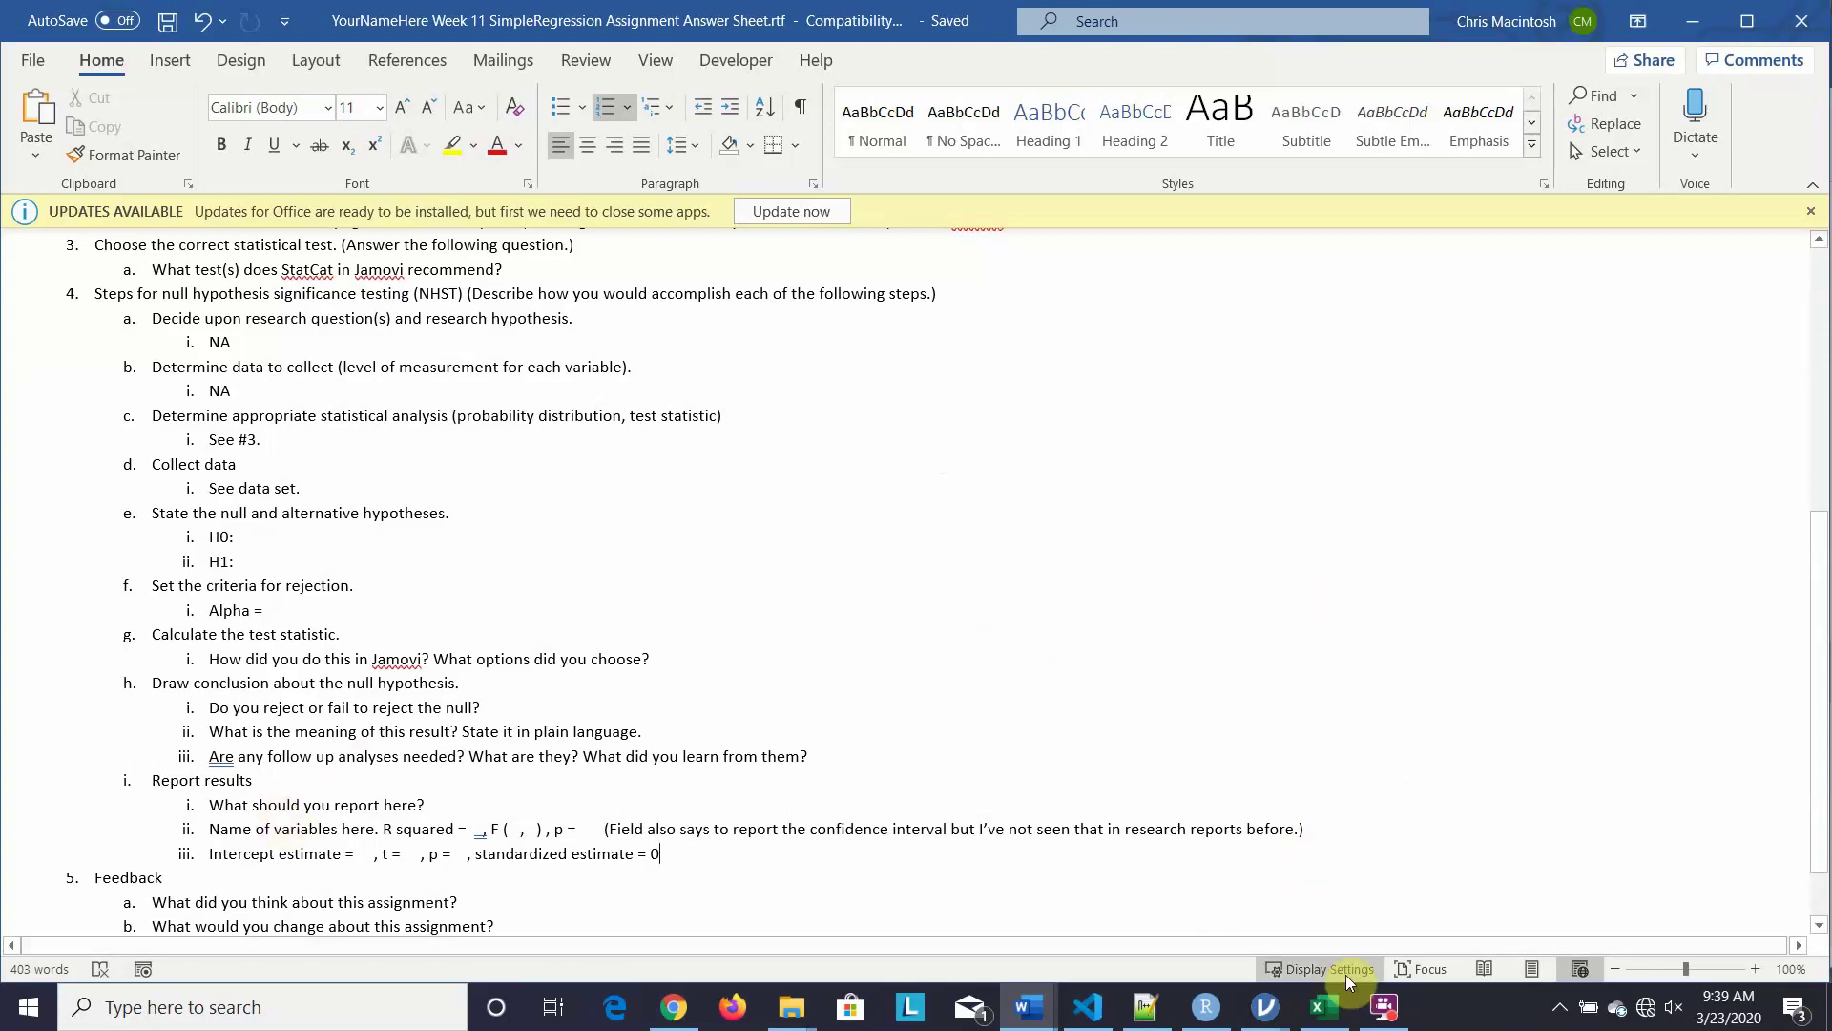
pyautogui.moveTo(1371, 1006)
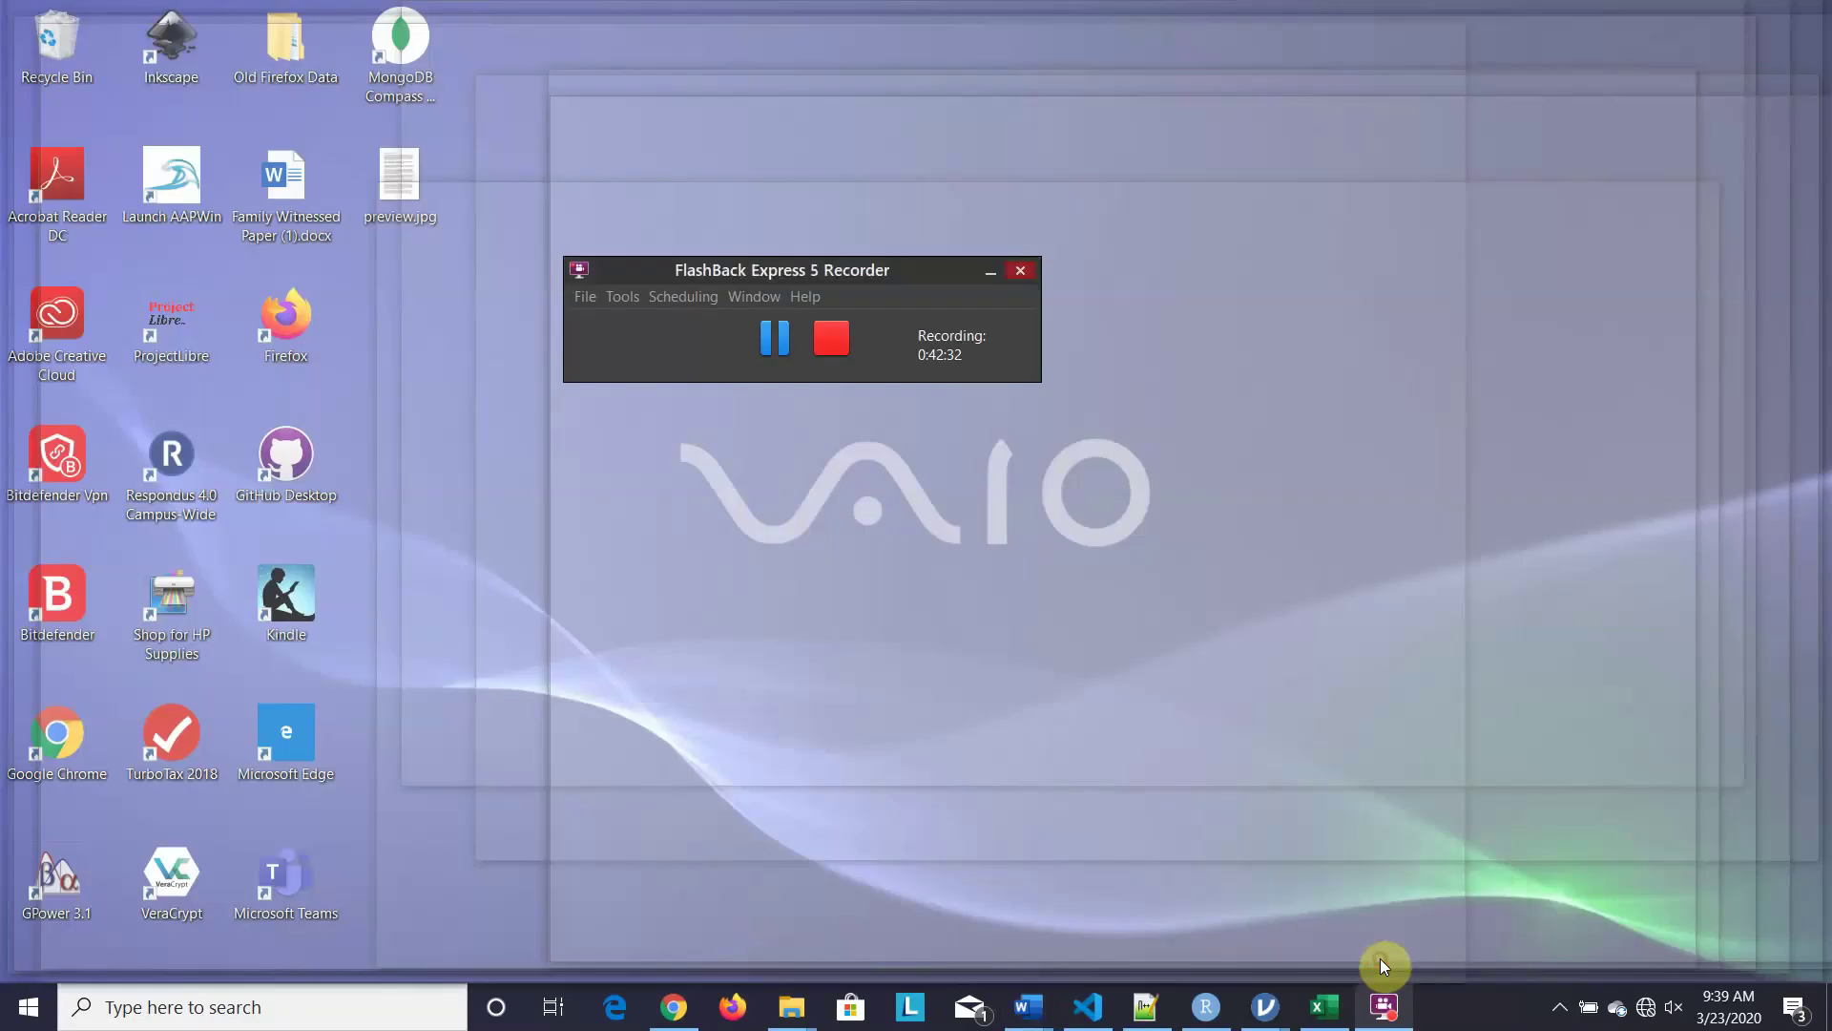